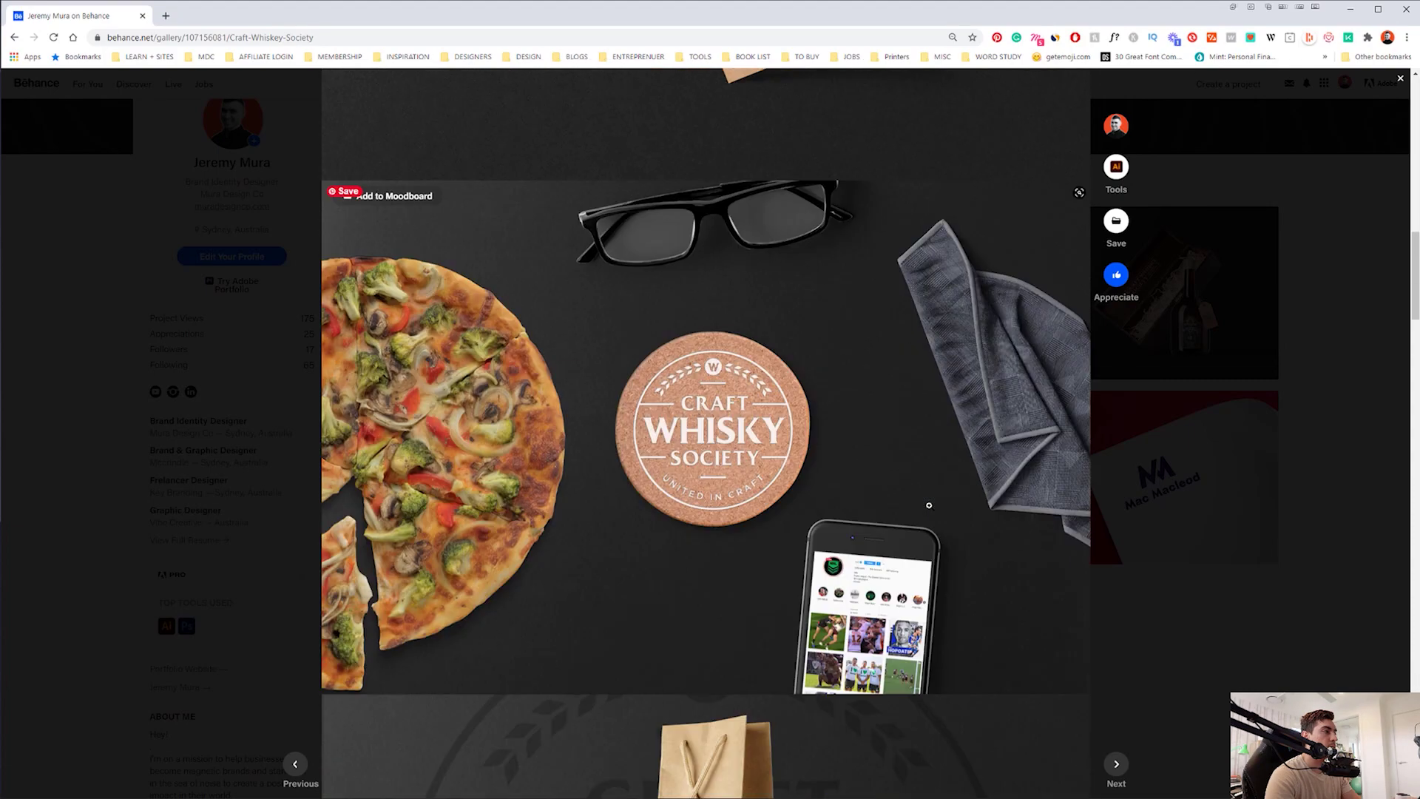
# - Look through the mockups of the Craft Whiskey Society project, followed by those of the Swift Fox Media project from the profile
pyautogui.scroll(-15, 929, 505)
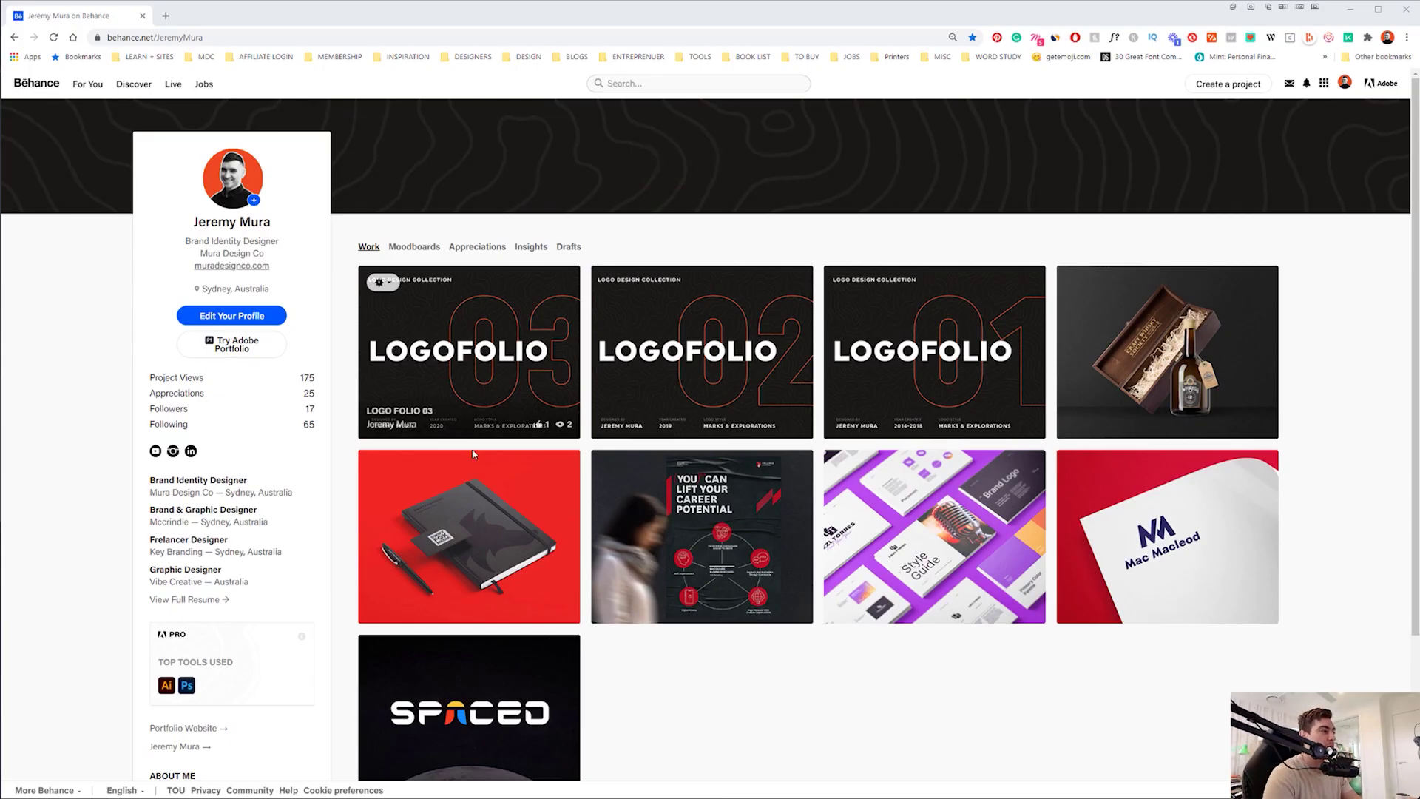
pyautogui.scroll(-1, 807, 536)
pyautogui.click(502, 481)
pyautogui.scroll(-15, 695, 383)
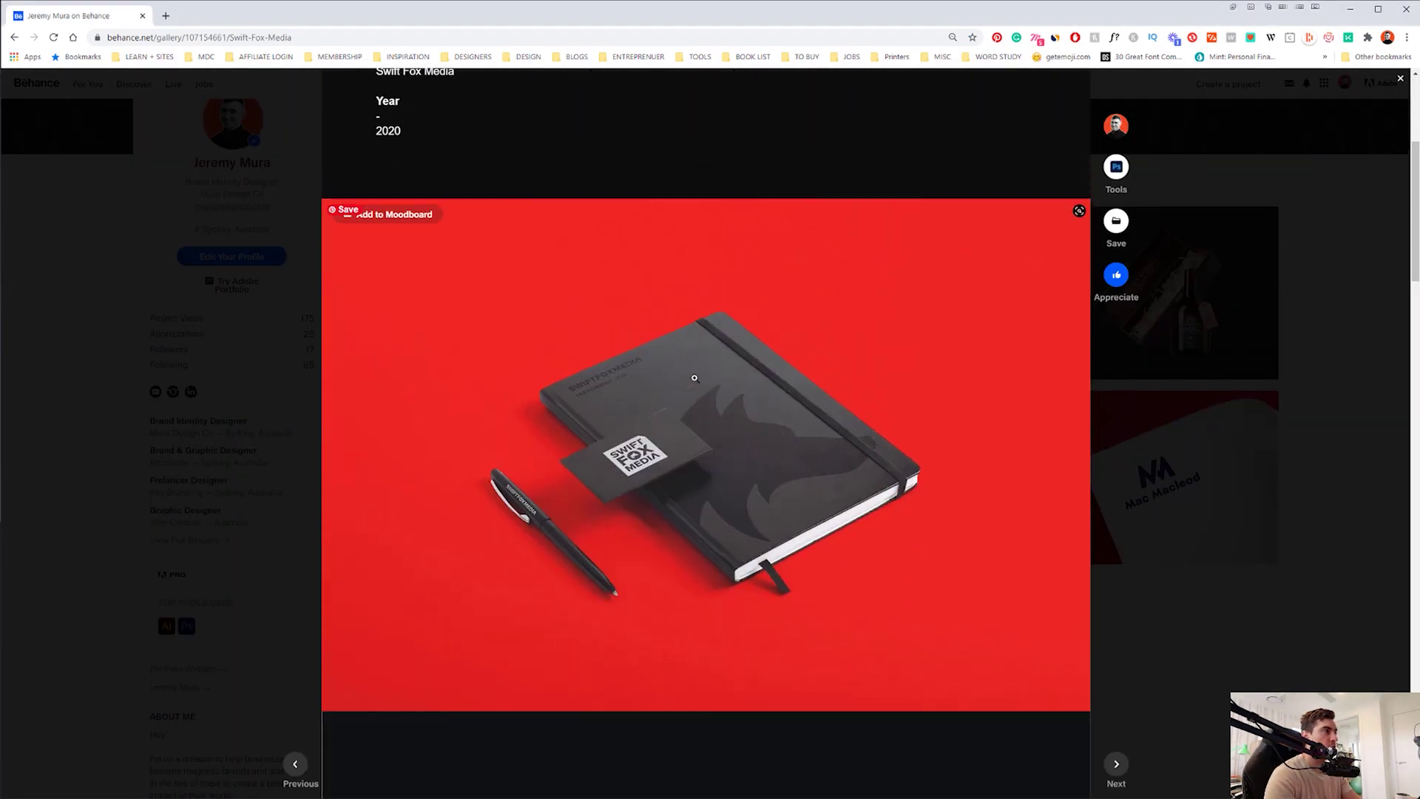
pyautogui.scroll(-10, 710, 377)
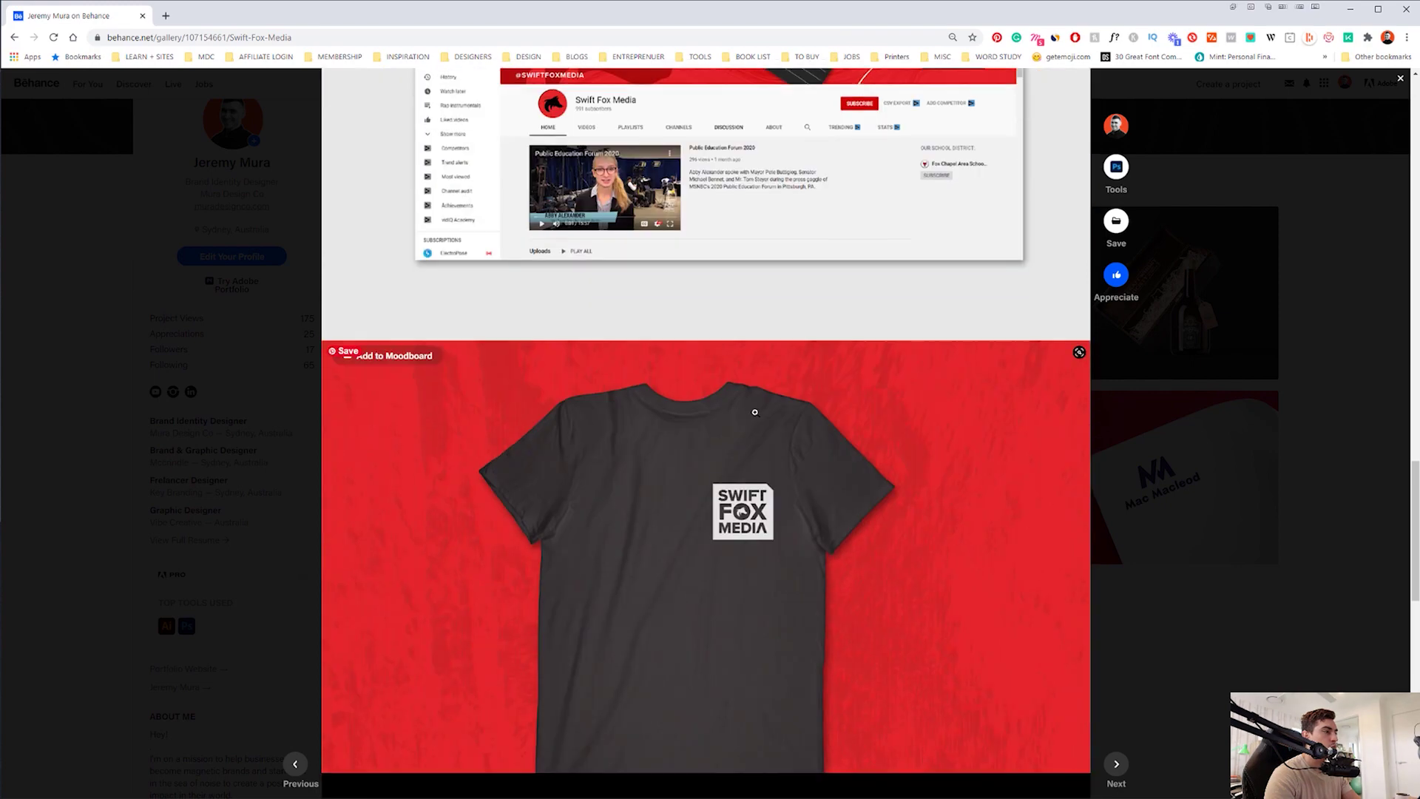
# - Open the Macquarie Business School Campaign project and look through its project brief, poster mockups and icon designs
pyautogui.click(1269, 602)
pyautogui.click(711, 440)
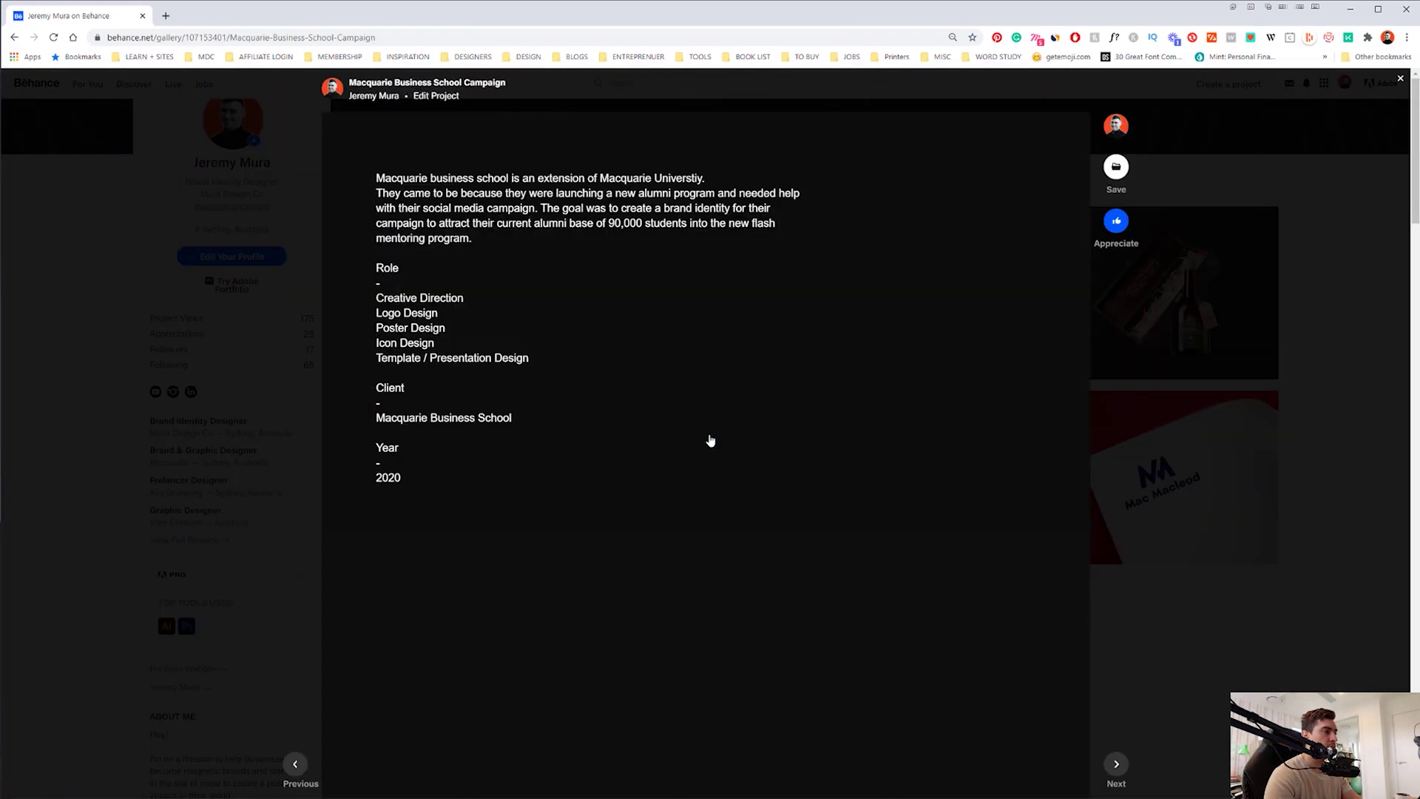
pyautogui.scroll(-5, 720, 431)
pyautogui.scroll(-15, 720, 432)
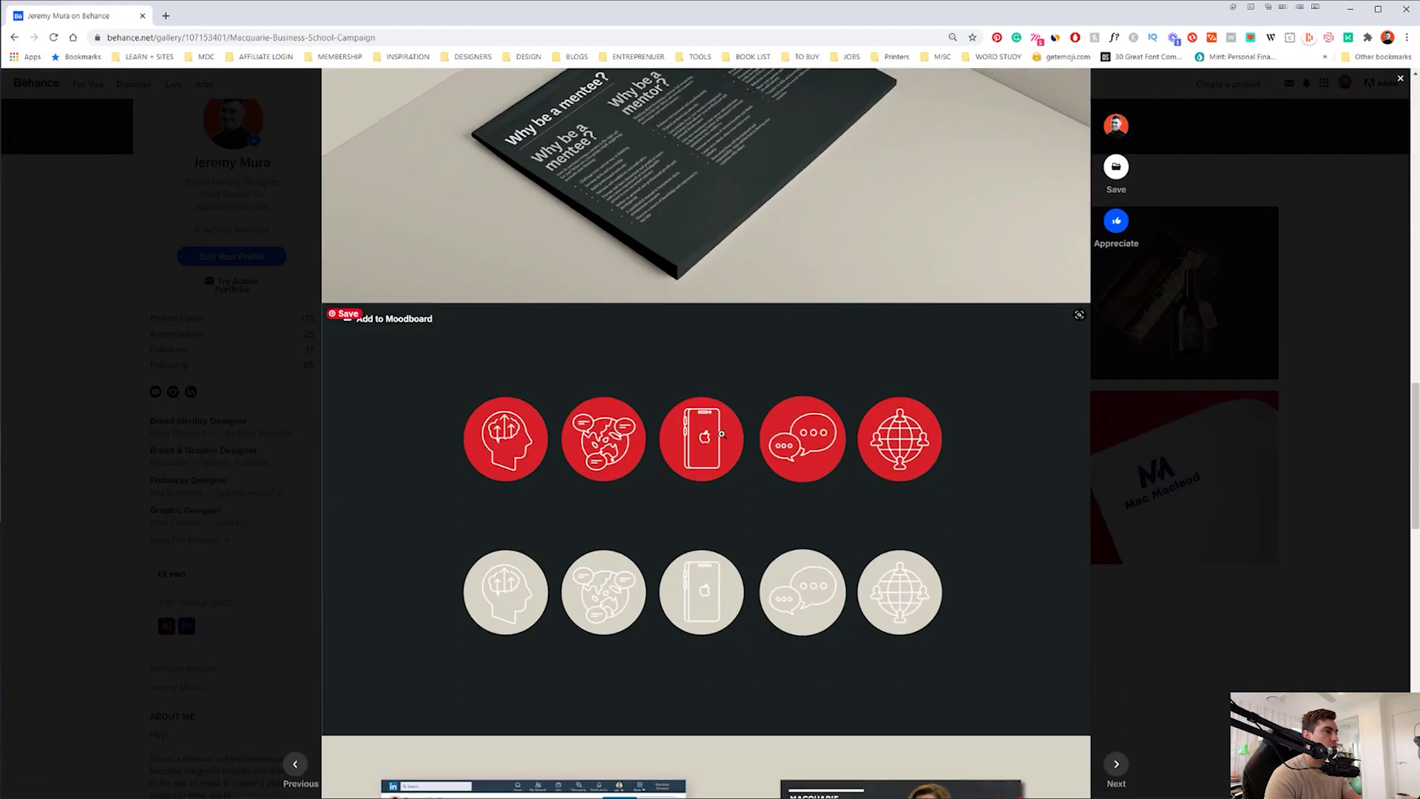
pyautogui.scroll(10, 947, 507)
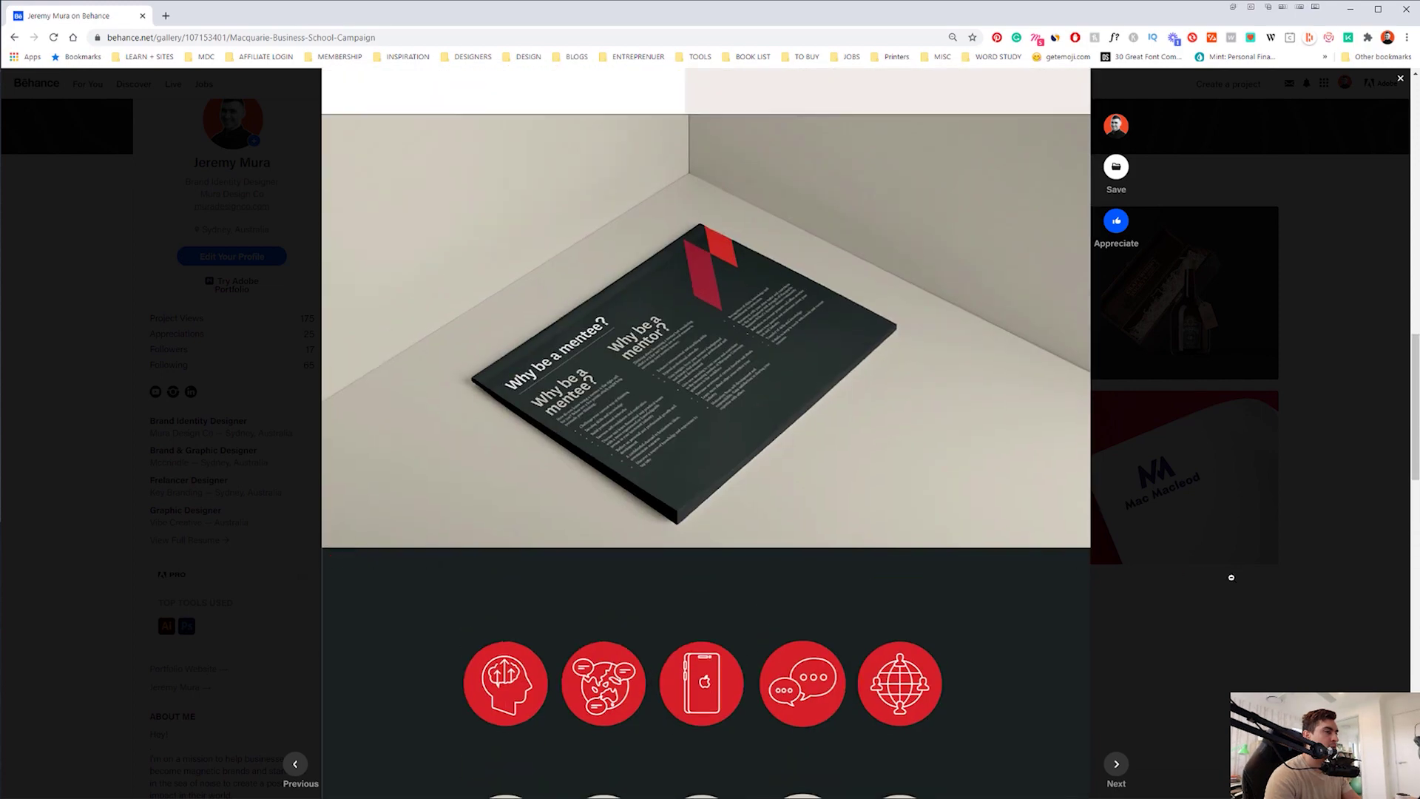
# - Review the Craft Whiskey Society project from its description through the mockups, style guide and colours to the comments and tags
pyautogui.click(1229, 573)
pyautogui.click(1155, 289)
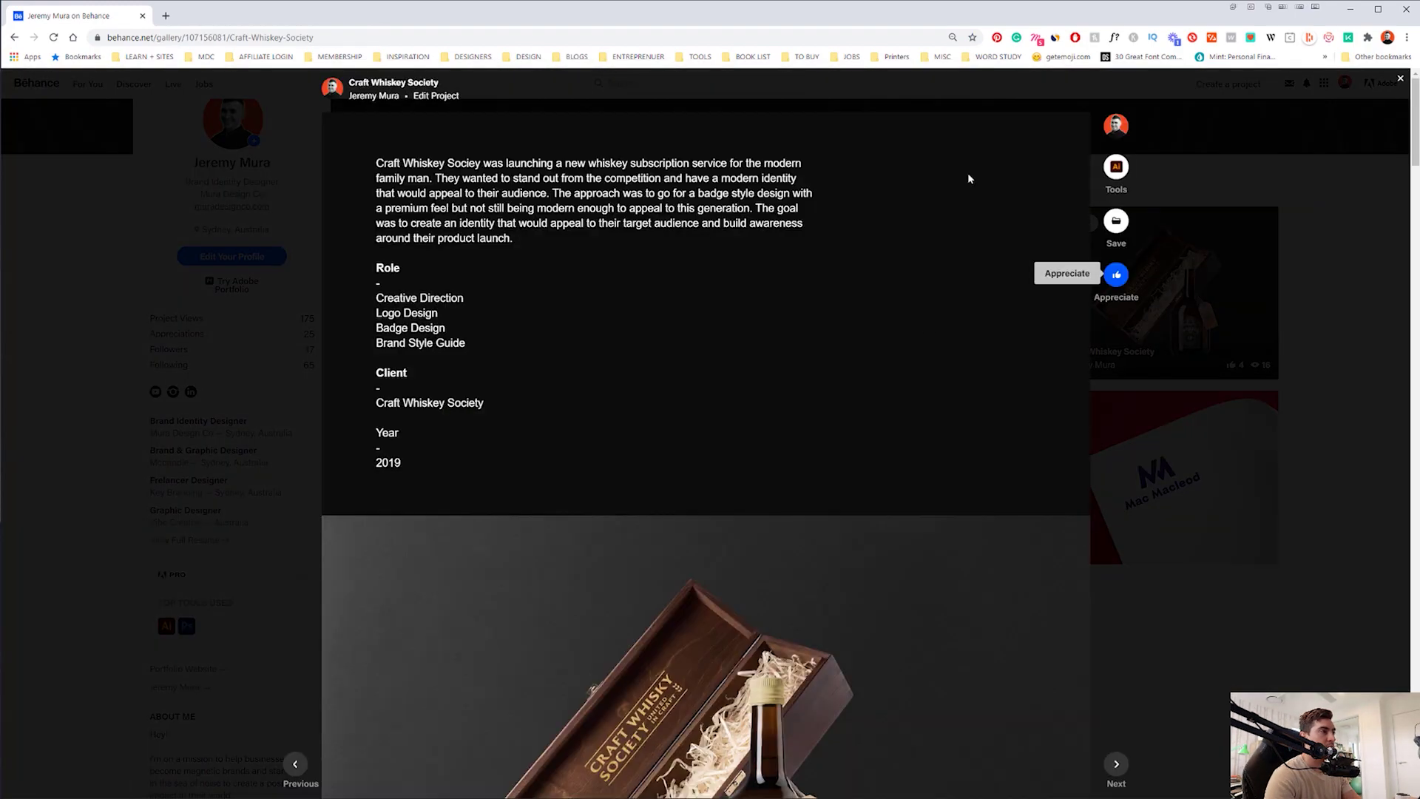
pyautogui.moveTo(376, 166); pyautogui.dragTo(565, 415)
pyautogui.scroll(-5, 751, 451)
pyautogui.scroll(-15, 745, 463)
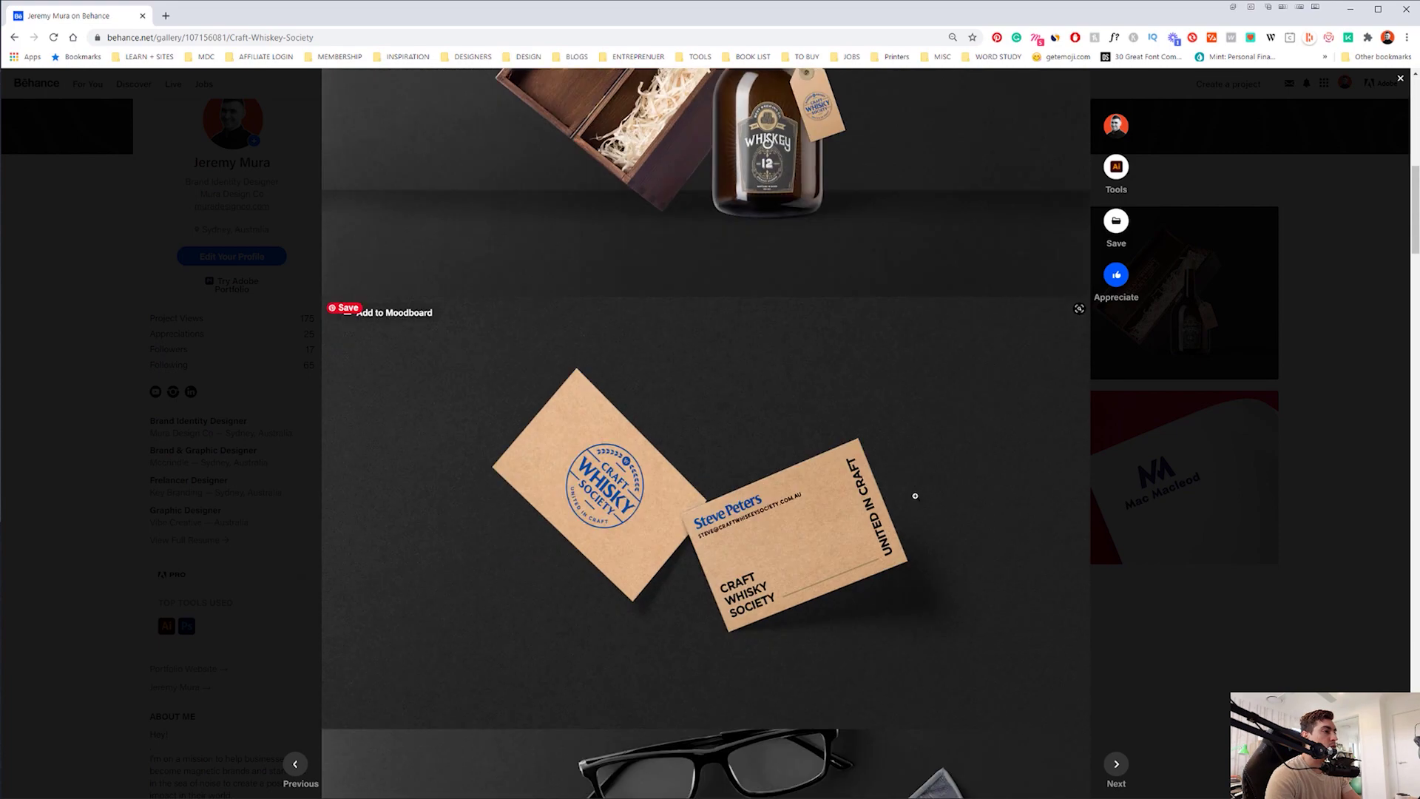
pyautogui.scroll(-15, 929, 505)
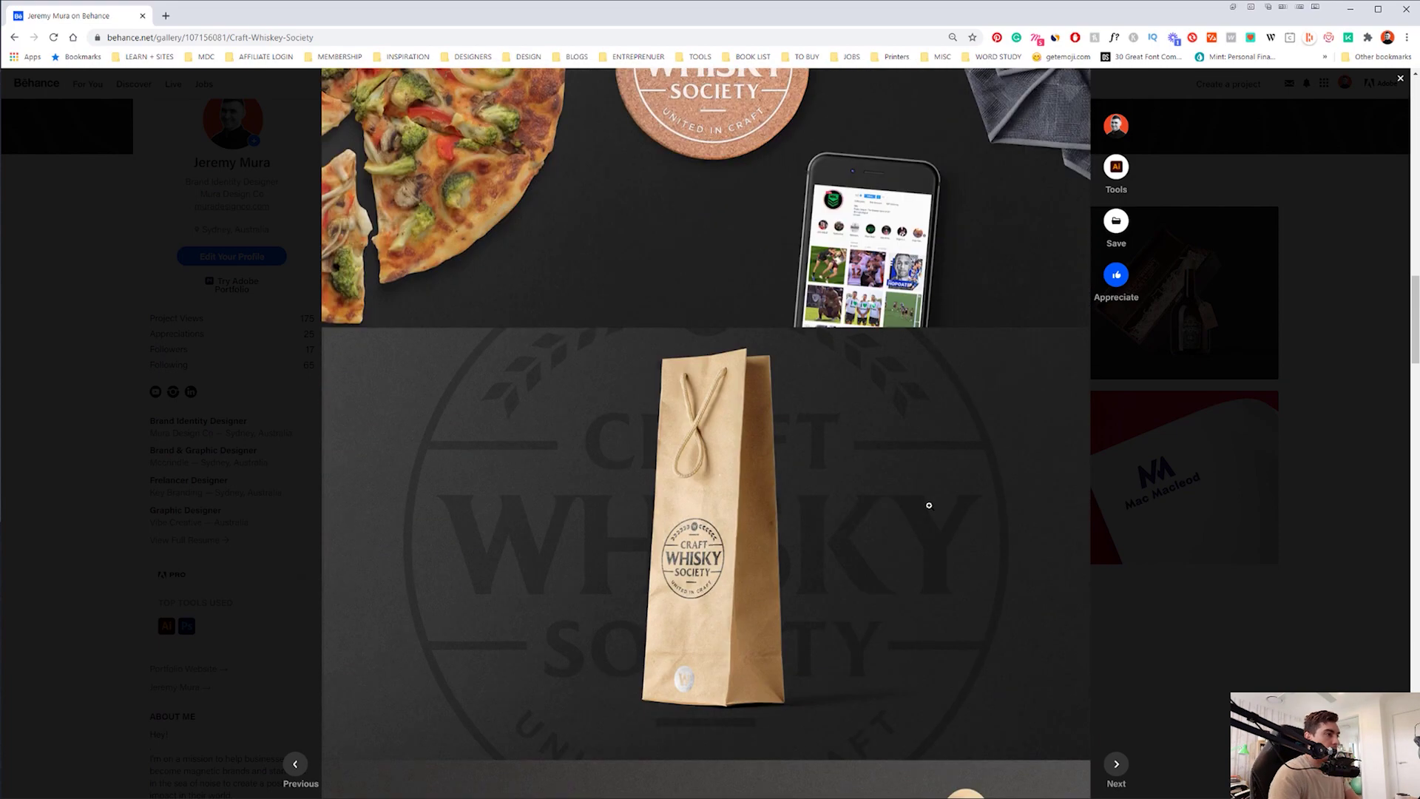
pyautogui.scroll(-2, 883, 520)
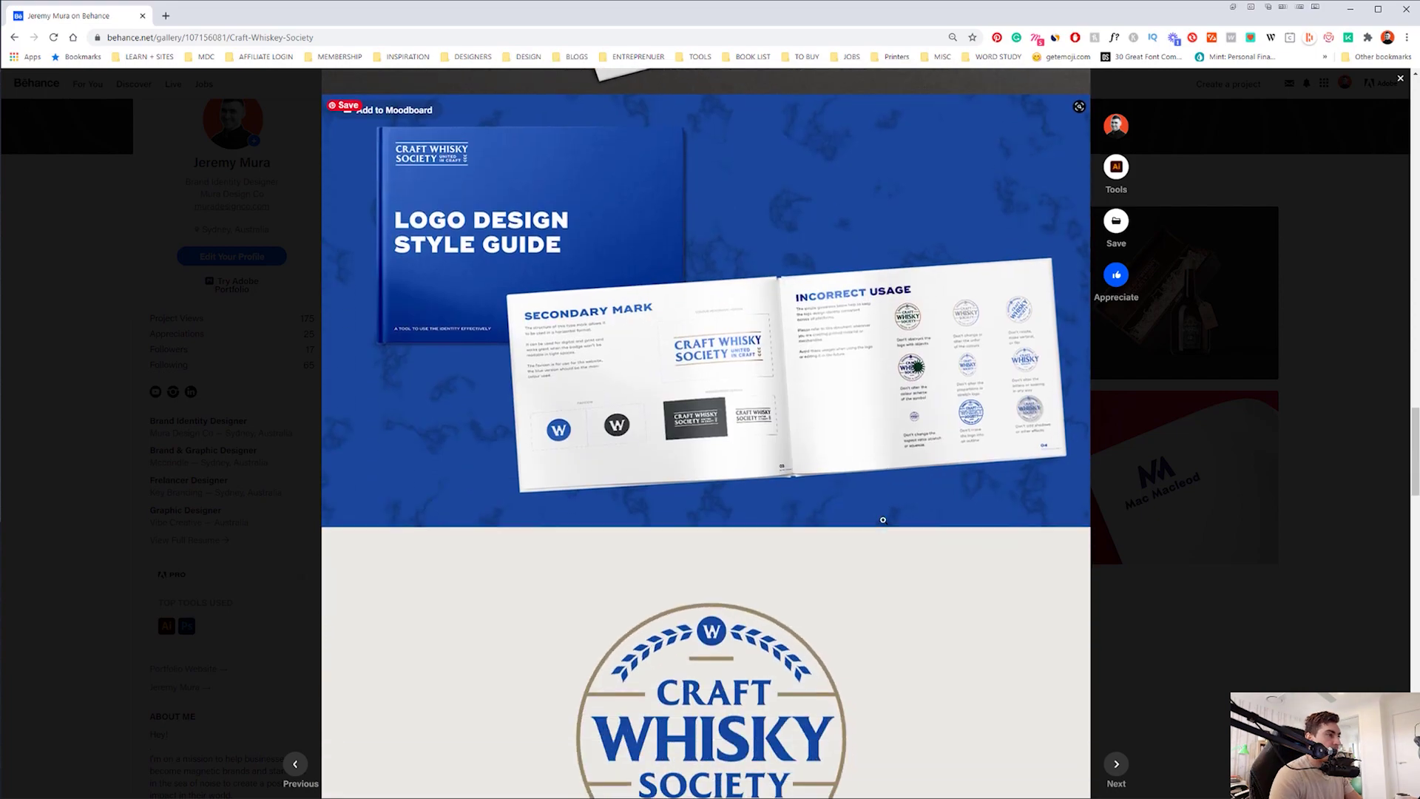
pyautogui.scroll(-15, 884, 510)
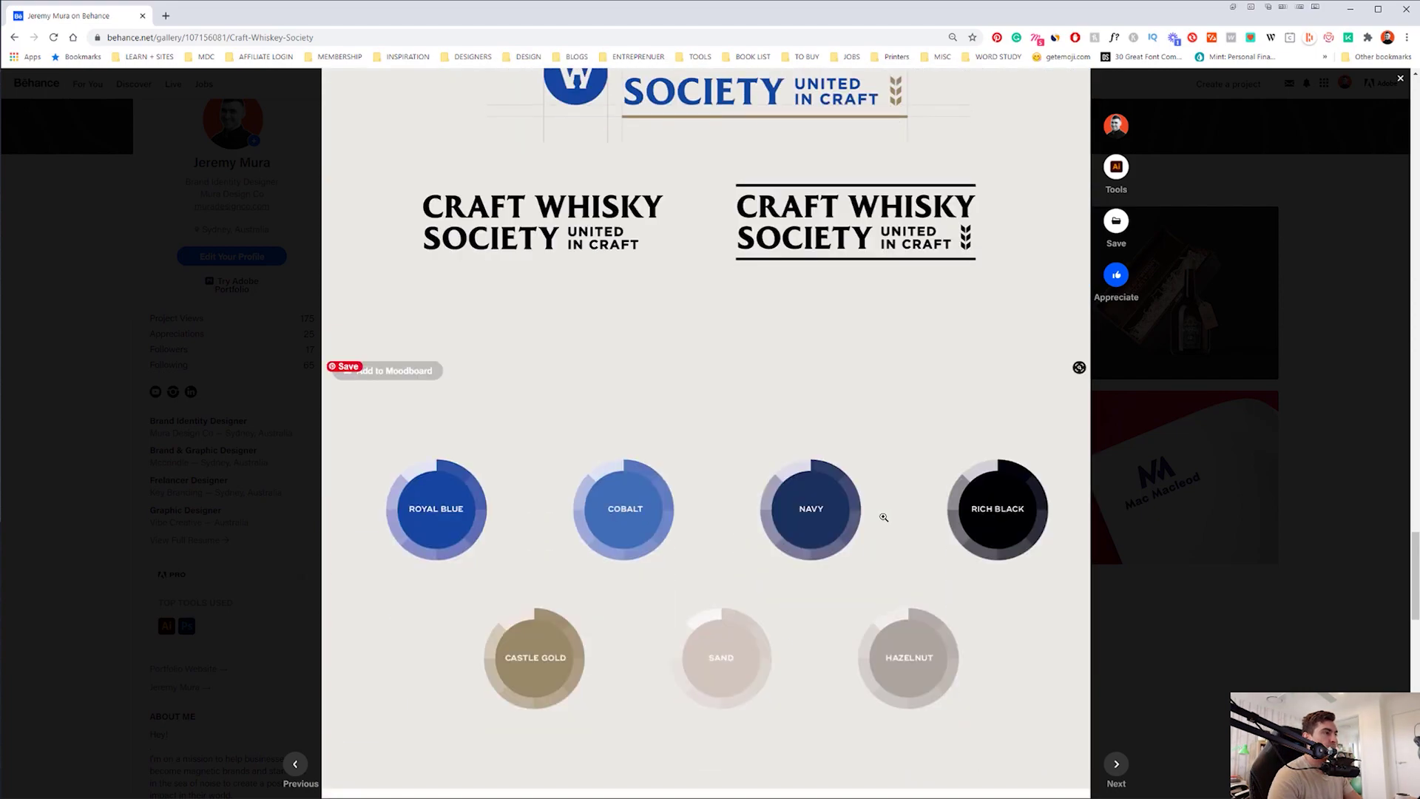
pyautogui.scroll(-15, 884, 517)
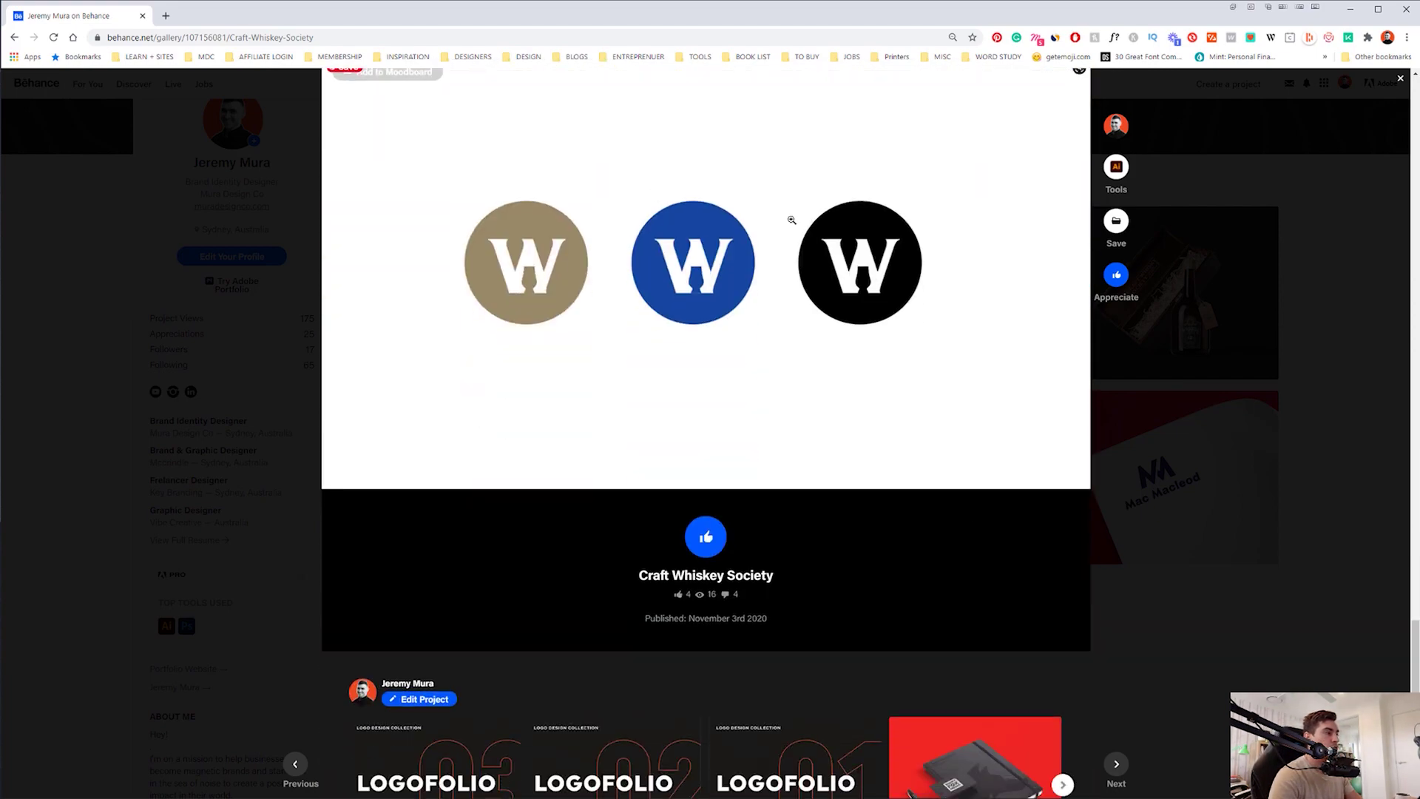
pyautogui.scroll(-4, 742, 397)
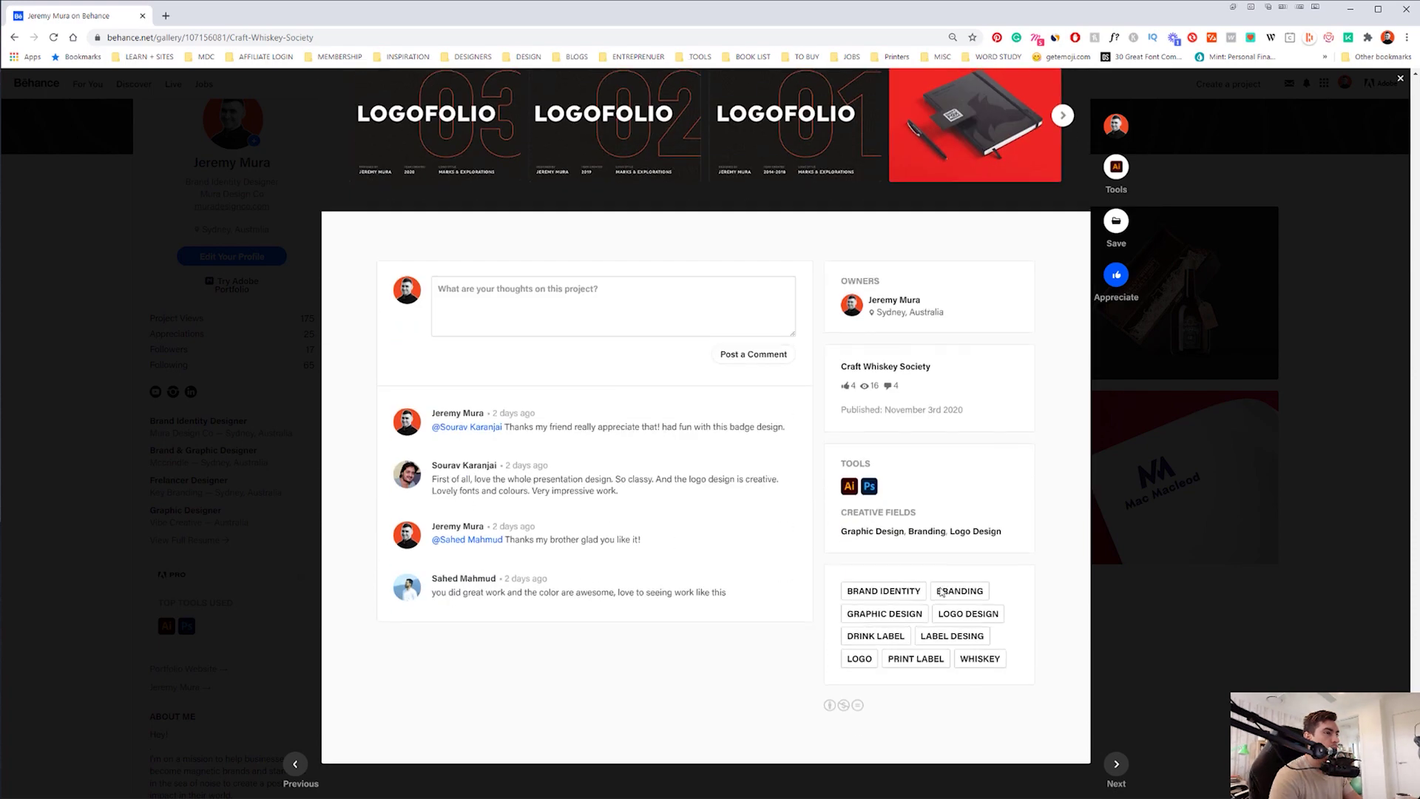
pyautogui.click(1225, 565)
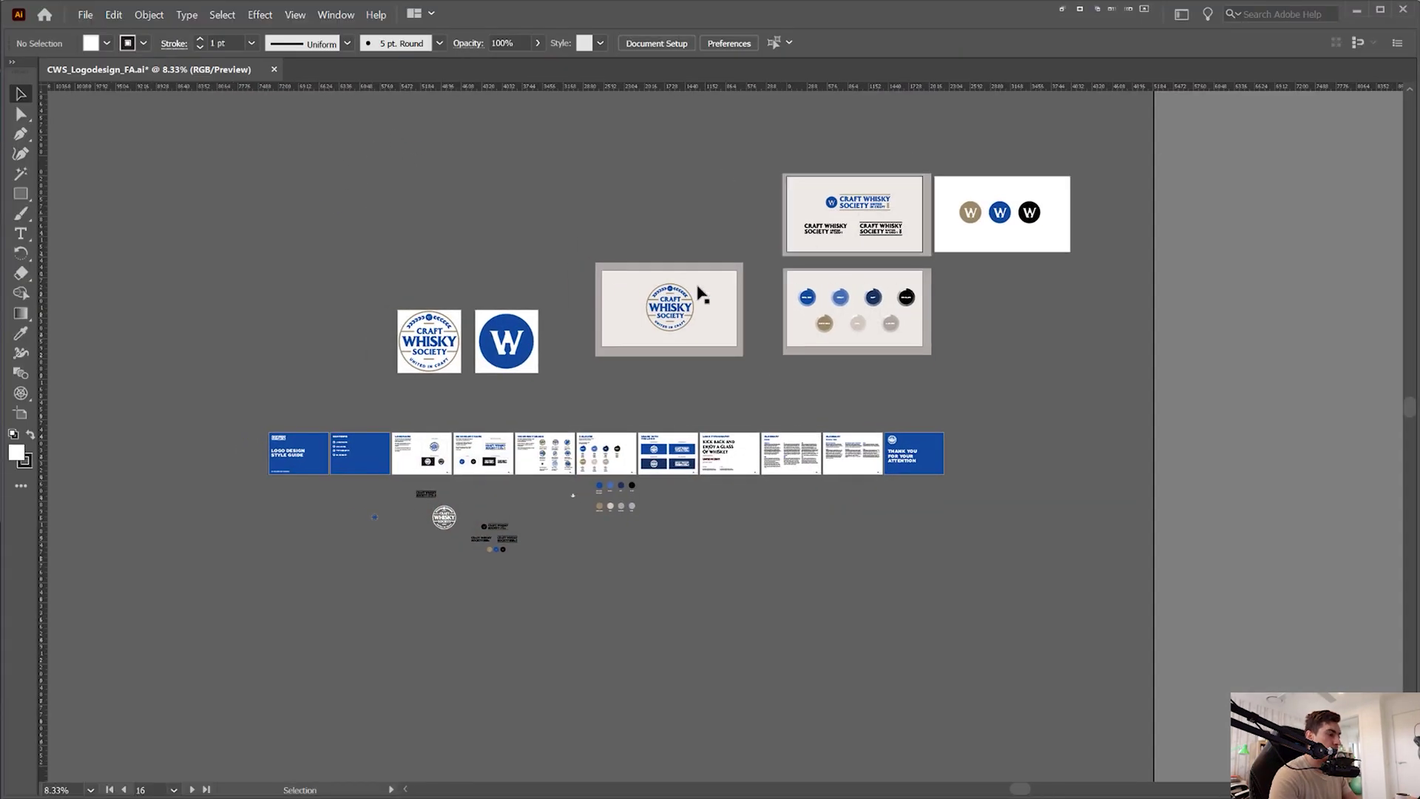
# - Switch to File Explorer and open the case study folder inside 00_CLIENT PROJECTS, 2019, 10_CraftWhiskeySociety
pyautogui.hotkey('alt', 'Tab')
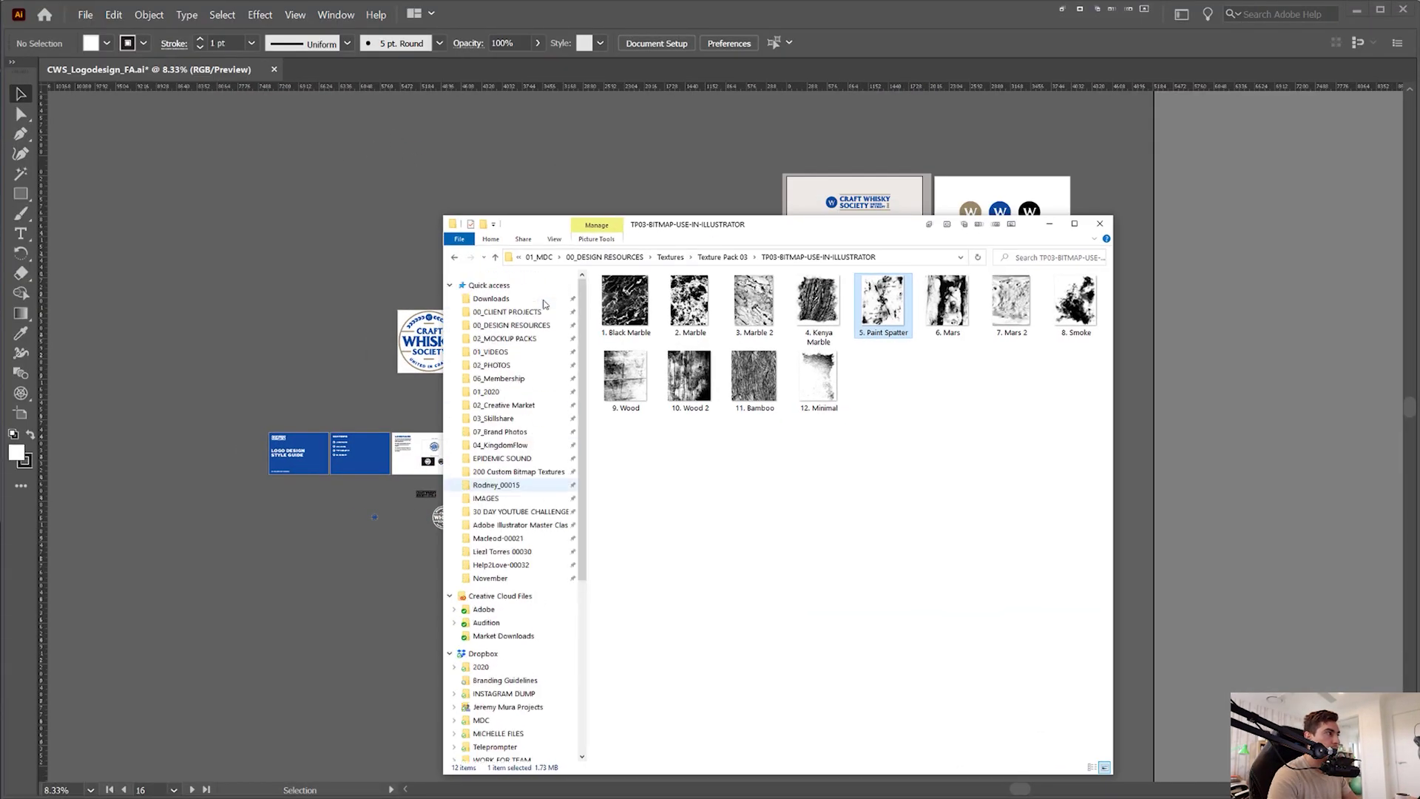
pyautogui.click(543, 311)
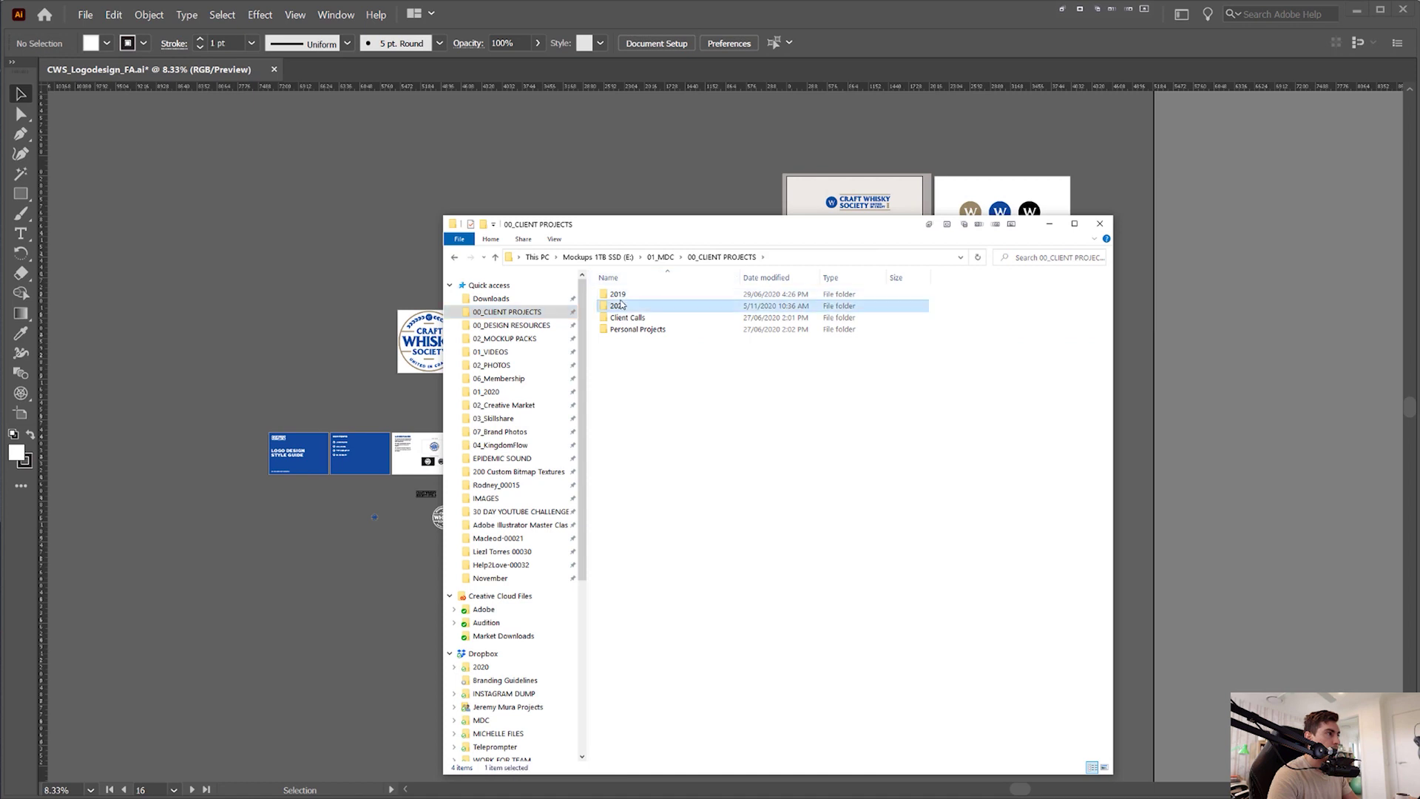
pyautogui.doubleClick(622, 304)
pyautogui.doubleClick(634, 412)
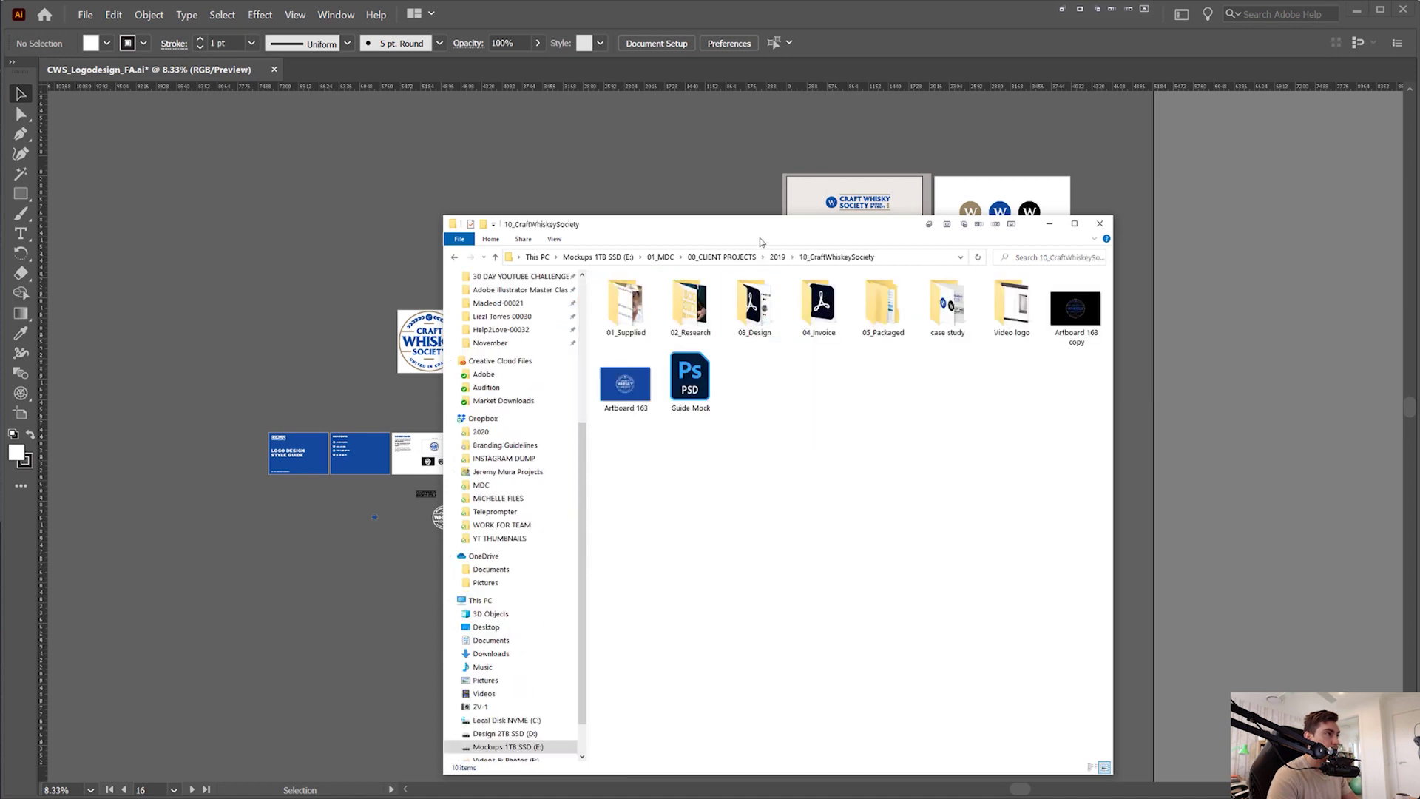
pyautogui.moveTo(651, 223); pyautogui.dragTo(651, 175)
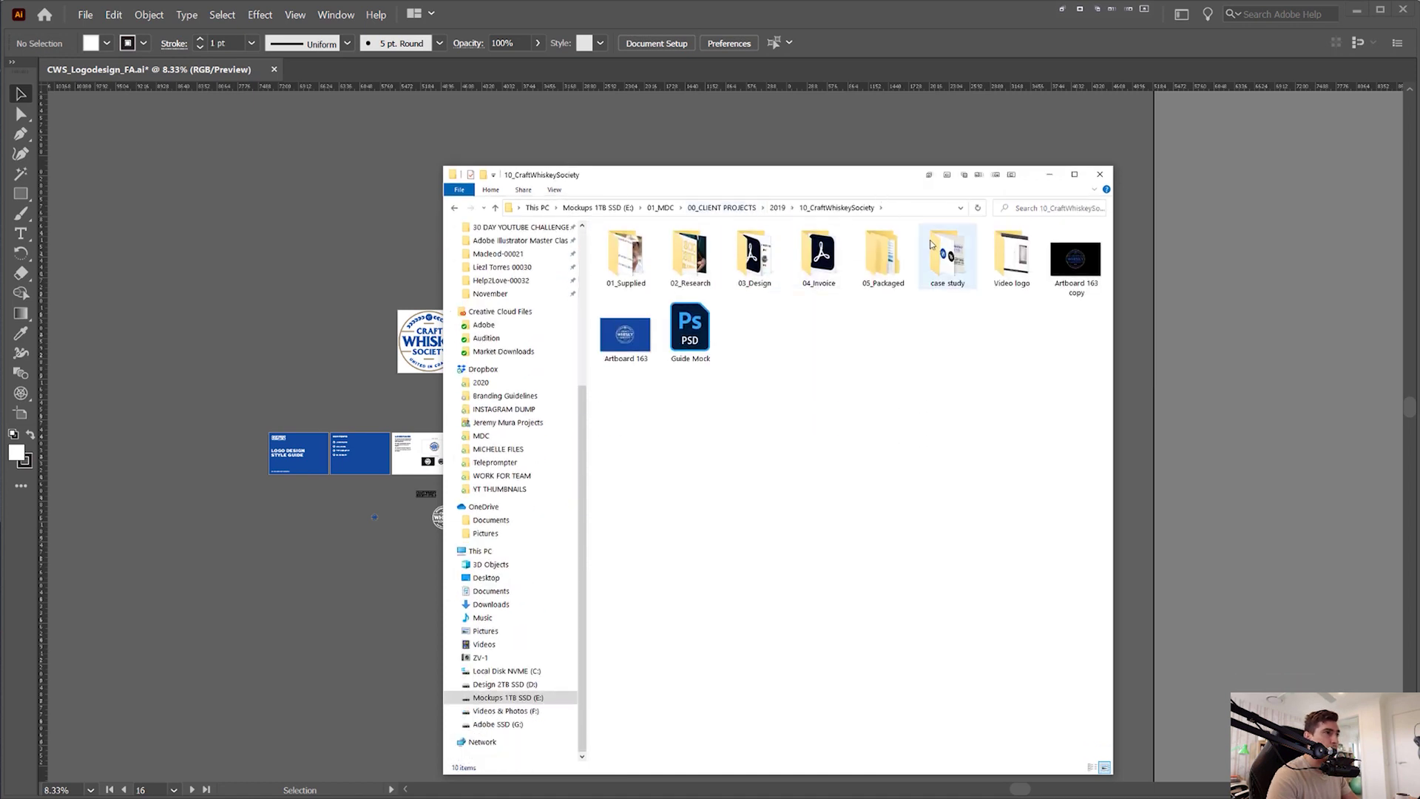
pyautogui.doubleClick(947, 258)
# - Reposition the case study folder window and show its files as larger thumbnails
pyautogui.moveTo(859, 177); pyautogui.dragTo(810, 160)
pyautogui.rightClick(719, 317)
pyautogui.moveTo(739, 322)
pyautogui.click(880, 323)
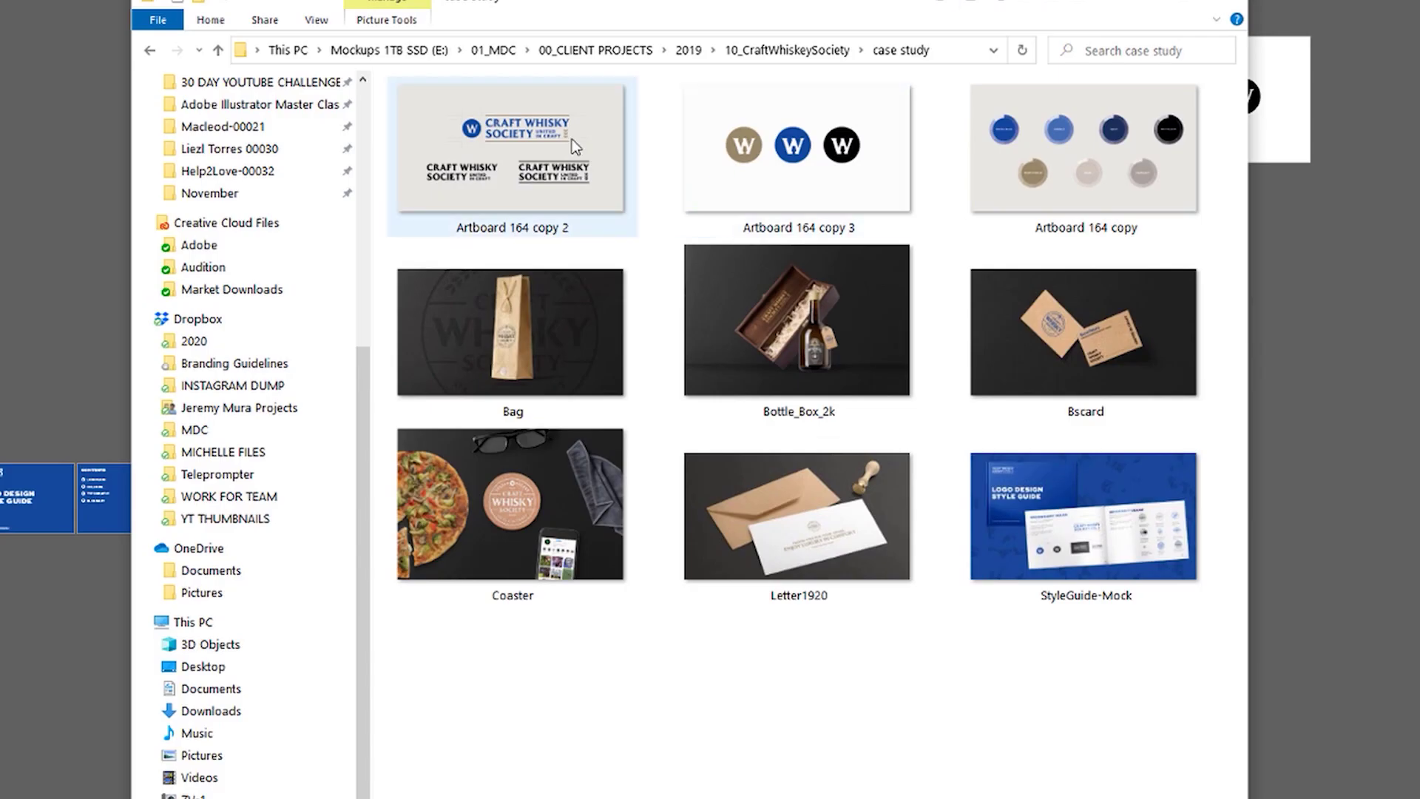
# - Open Artboard 164 copy 2 from the case study folder in Photos and page through the exported mockup images
pyautogui.click(570, 315)
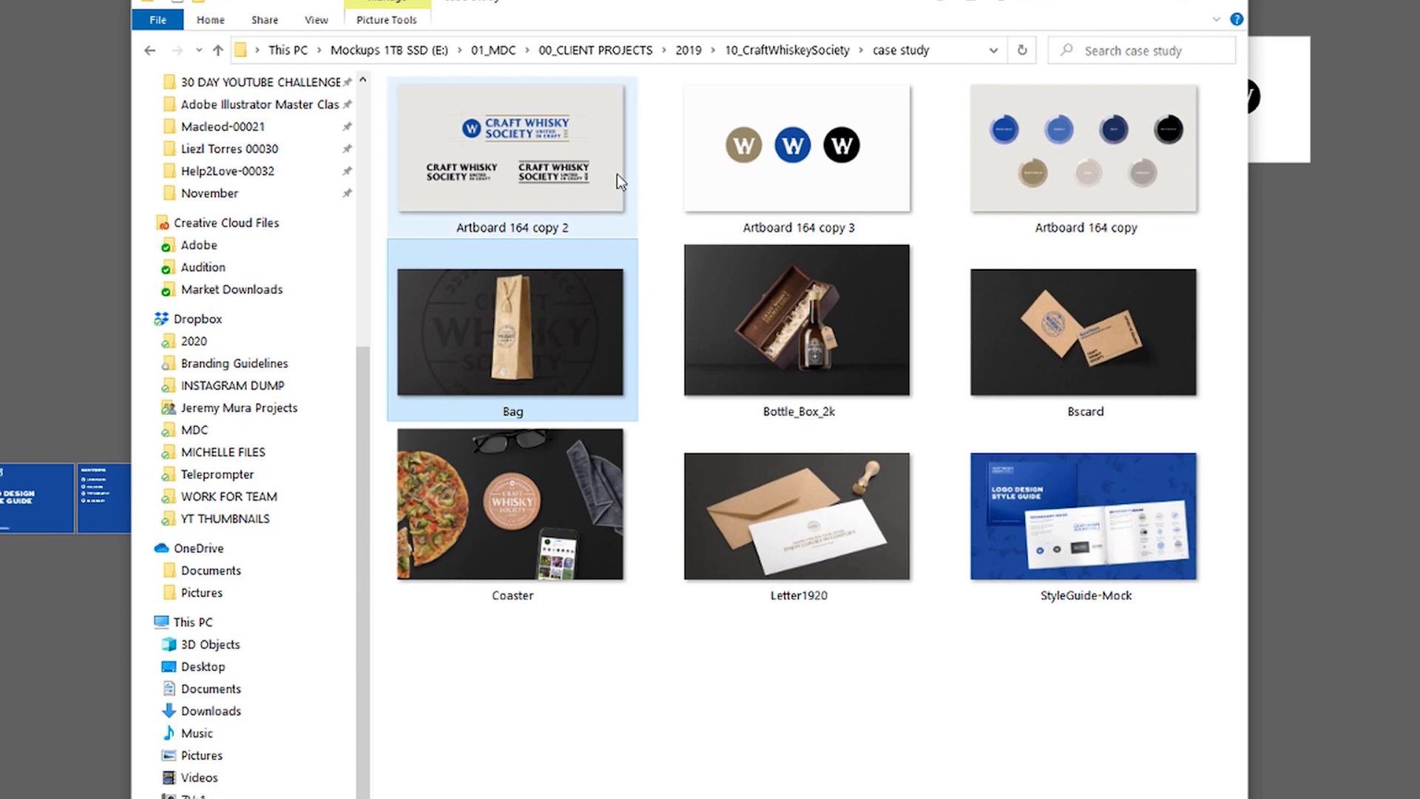
pyautogui.doubleClick(545, 182)
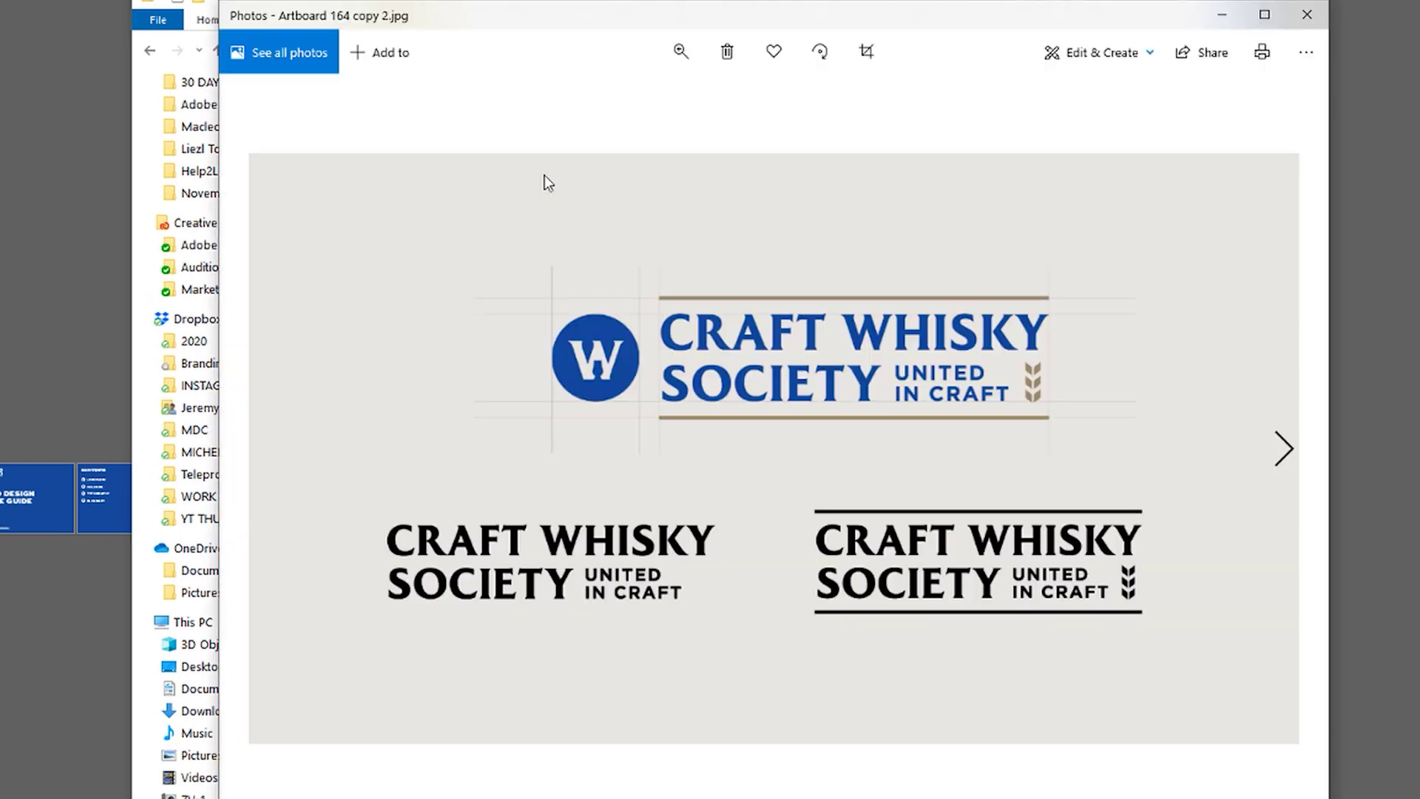
pyautogui.press('Right')
pyautogui.press('Right')
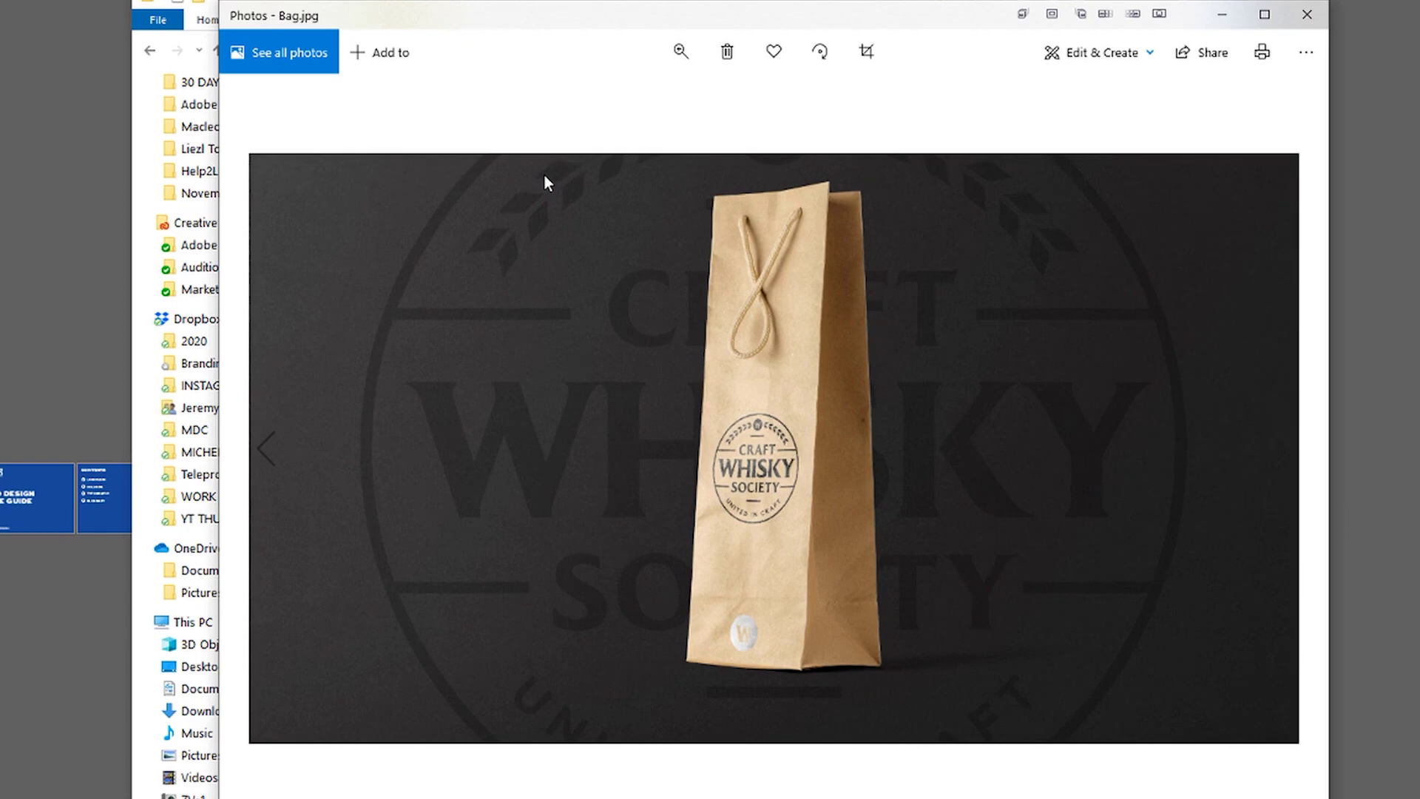
pyautogui.press('Right')
pyautogui.press('Right')
pyautogui.press('Right')
pyautogui.press('Right')
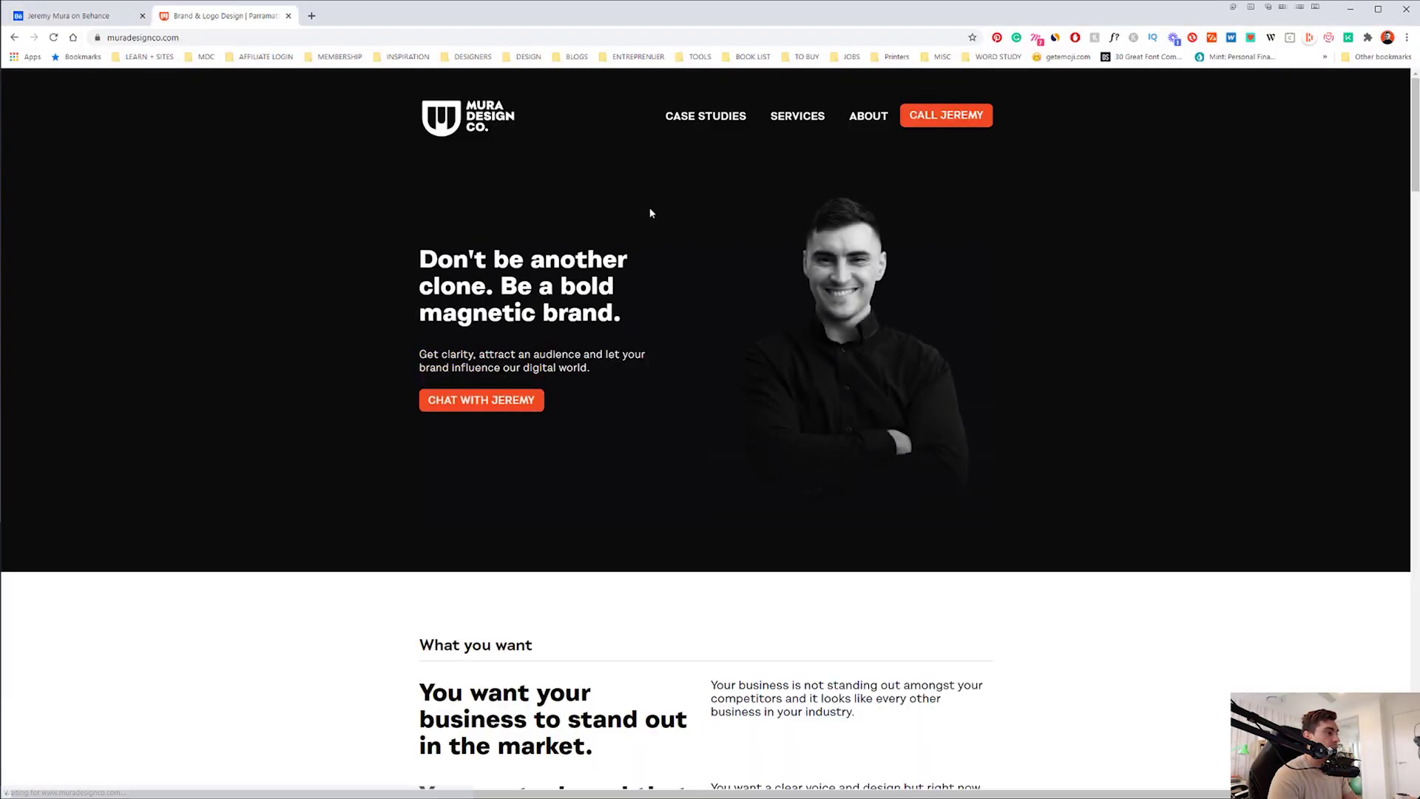
# - On the Mura Design Co. website, browse the Case Studies section and view the Macquarie Business School page before returning
pyautogui.scroll(-12, 685, 202)
pyautogui.scroll(-1, 1025, 355)
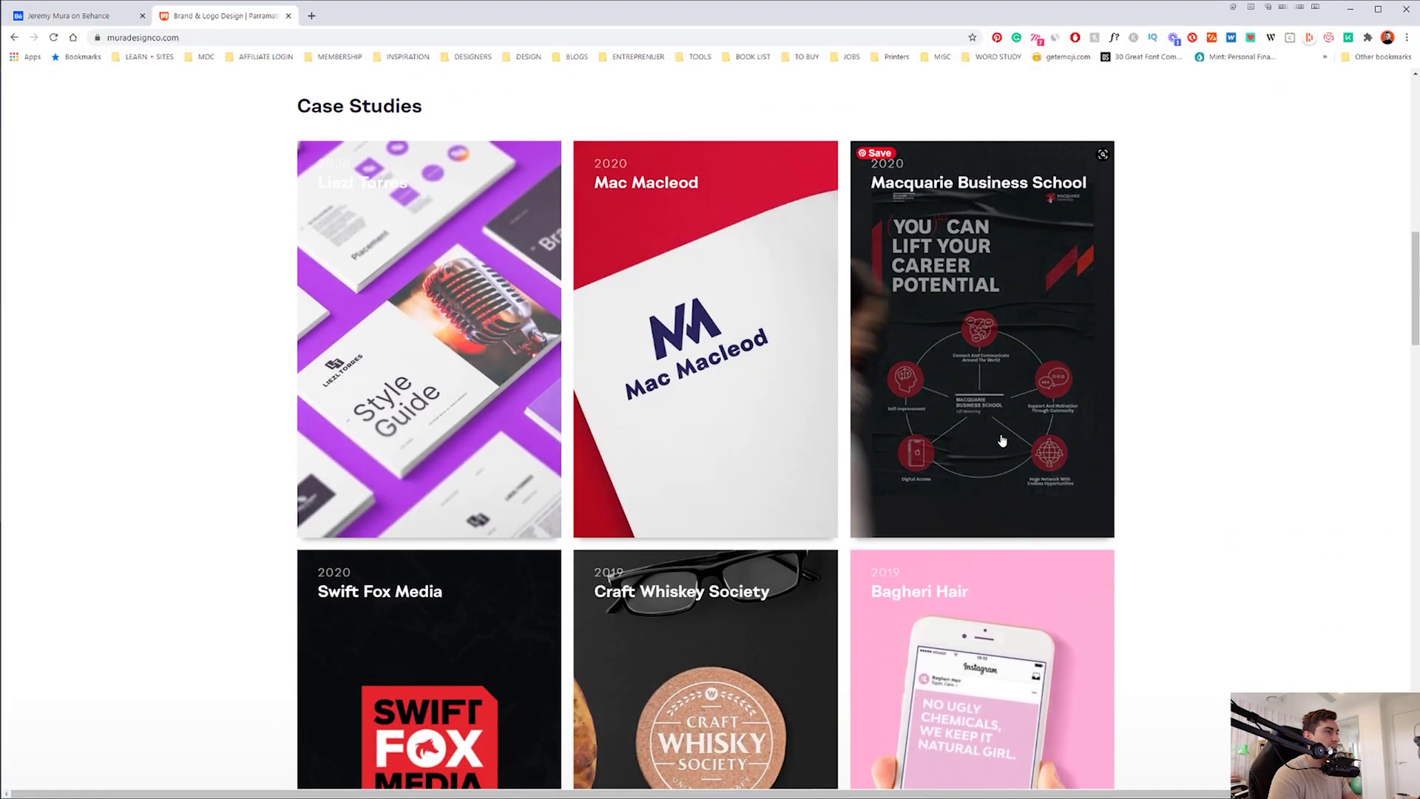
pyautogui.click(1032, 294)
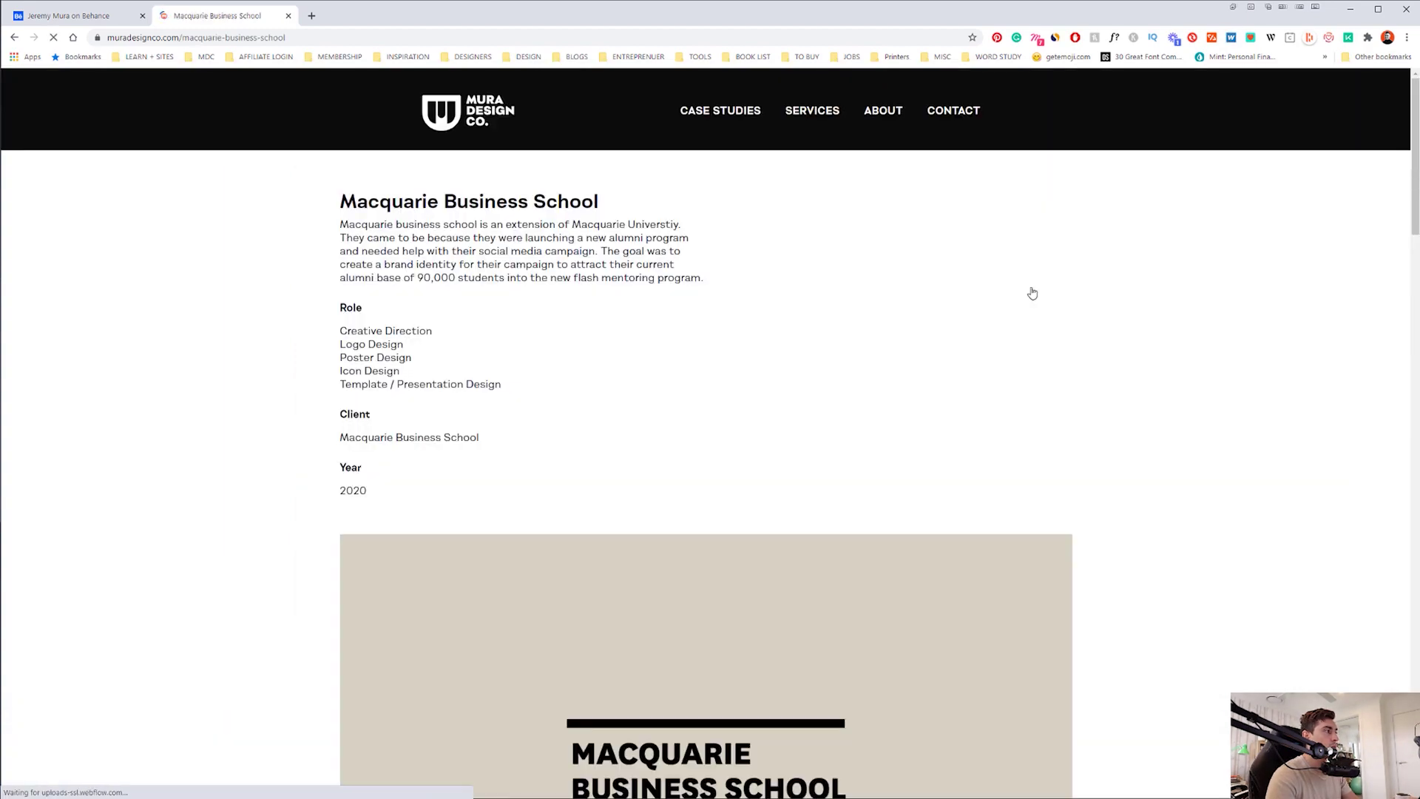
pyautogui.hotkey('alt', 'Left')
# - Open the website's Craft Whiskey Society case study and review its description, mockups and testimonial against the Behance profile
pyautogui.scroll(-2, 637, 469)
pyautogui.click(697, 522)
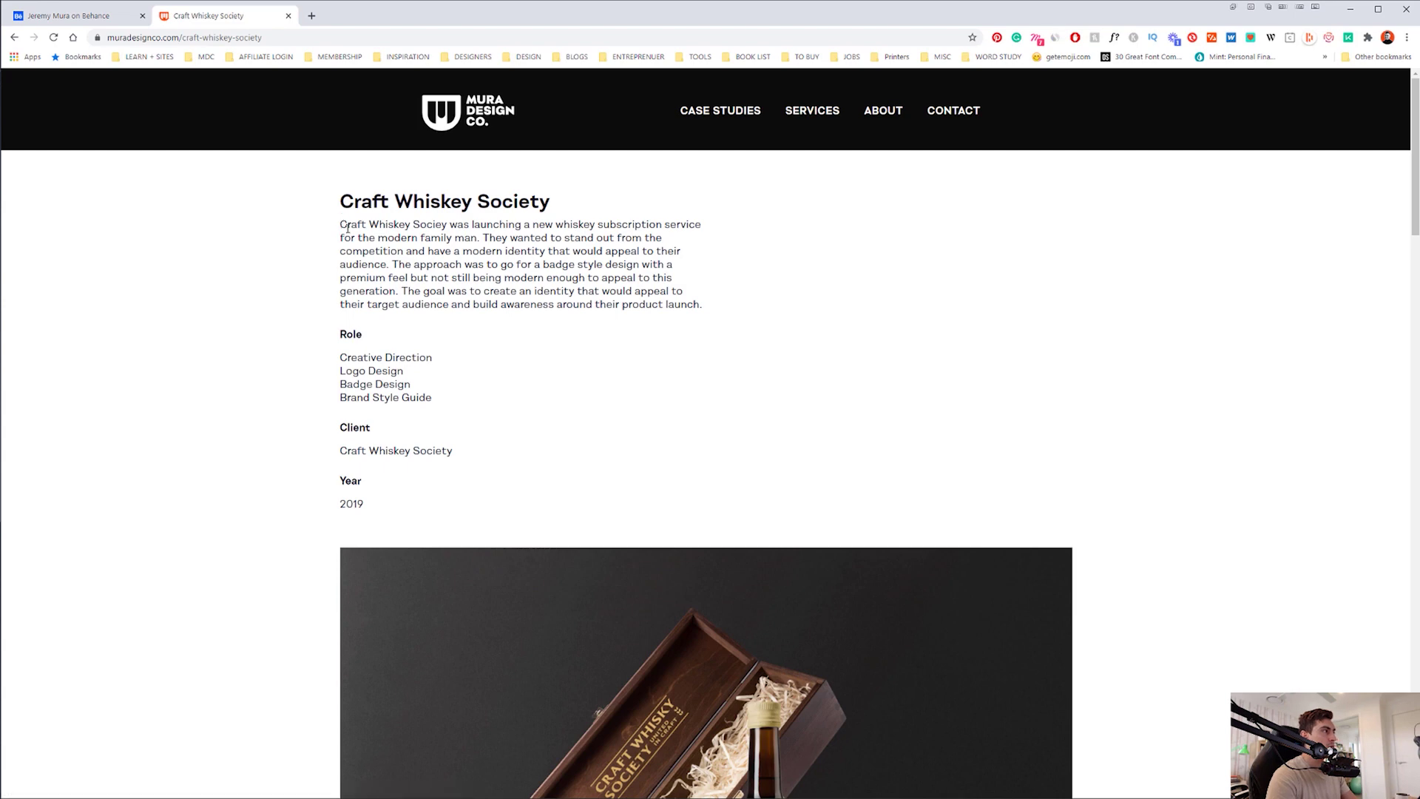
pyautogui.moveTo(341, 224)
pyautogui.mouseDown()
pyautogui.moveTo(458, 491)
pyautogui.moveTo(295, 307)
pyautogui.moveTo(313, 231)
pyautogui.mouseUp()
pyautogui.click(104, 16)
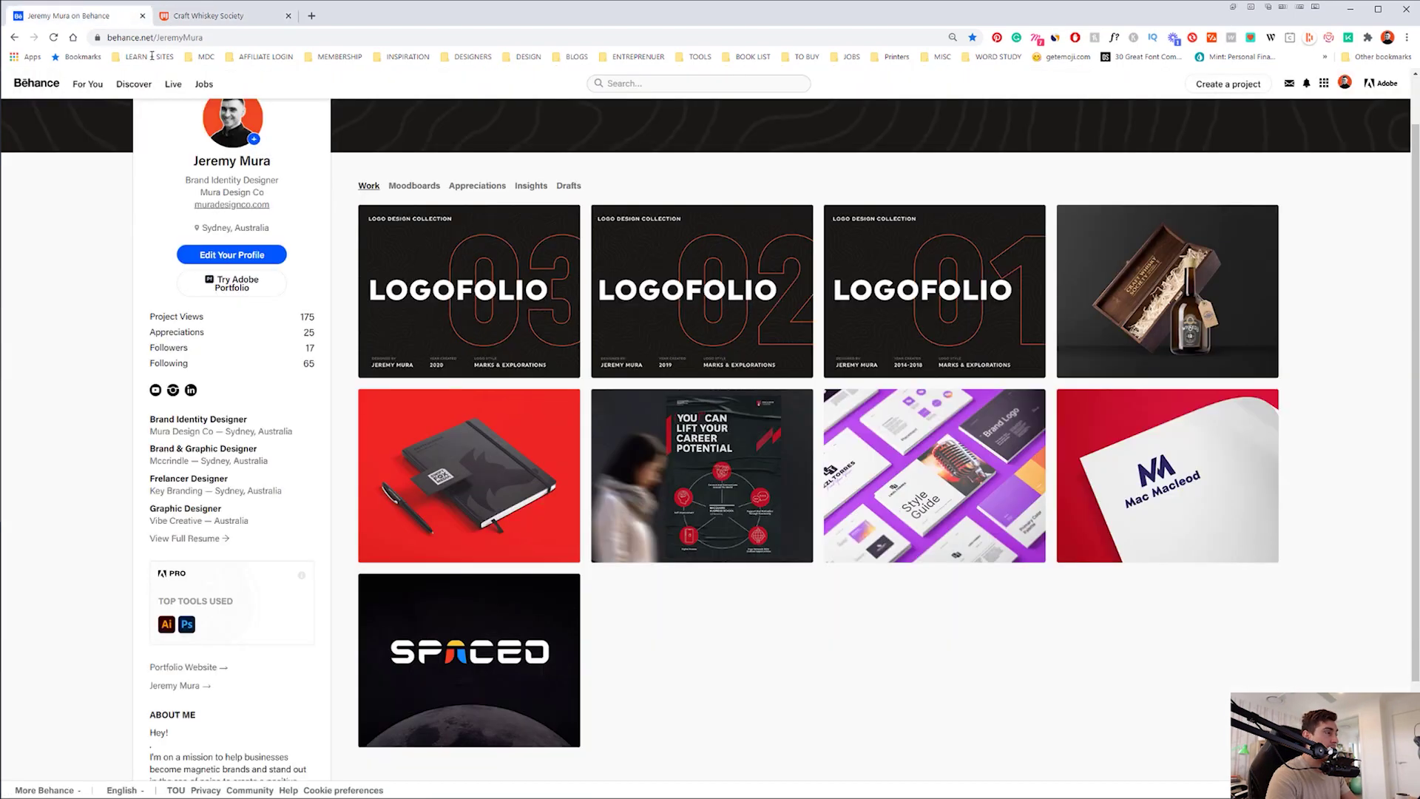
pyautogui.click(210, 16)
pyautogui.scroll(-18, 691, 435)
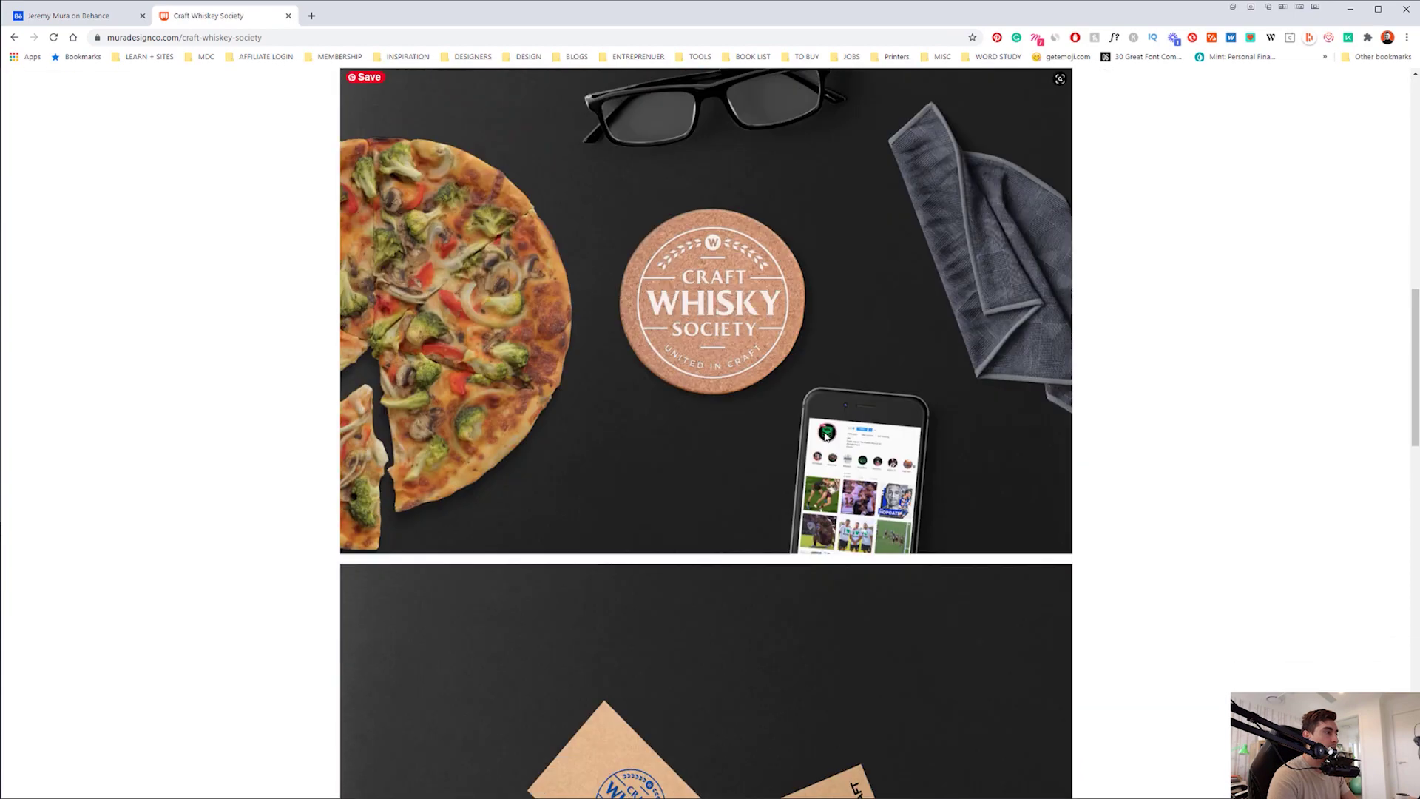
pyautogui.scroll(-15, 828, 437)
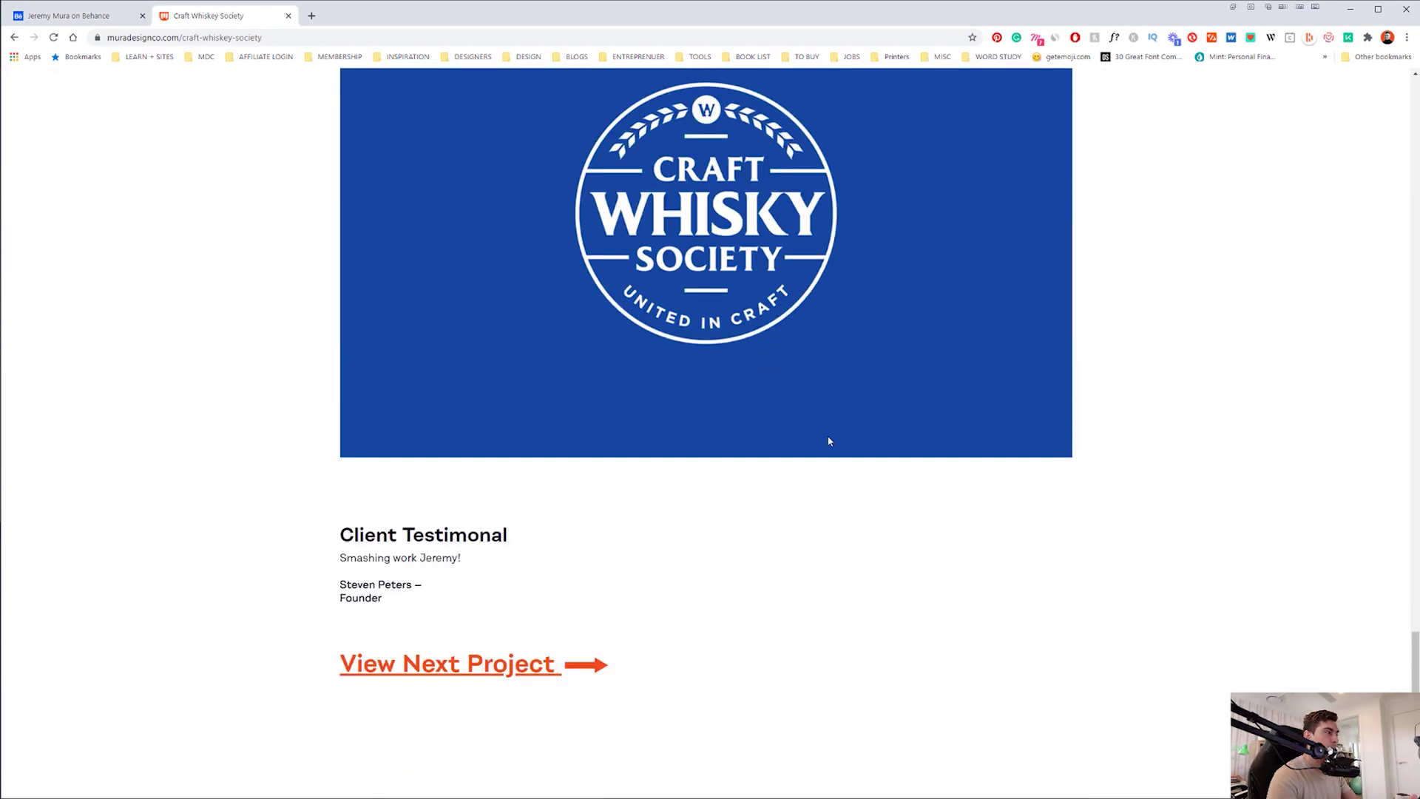
pyautogui.scroll(20, 591, 332)
pyautogui.hotkey('ctrl', 'a')
pyautogui.click(94, 18)
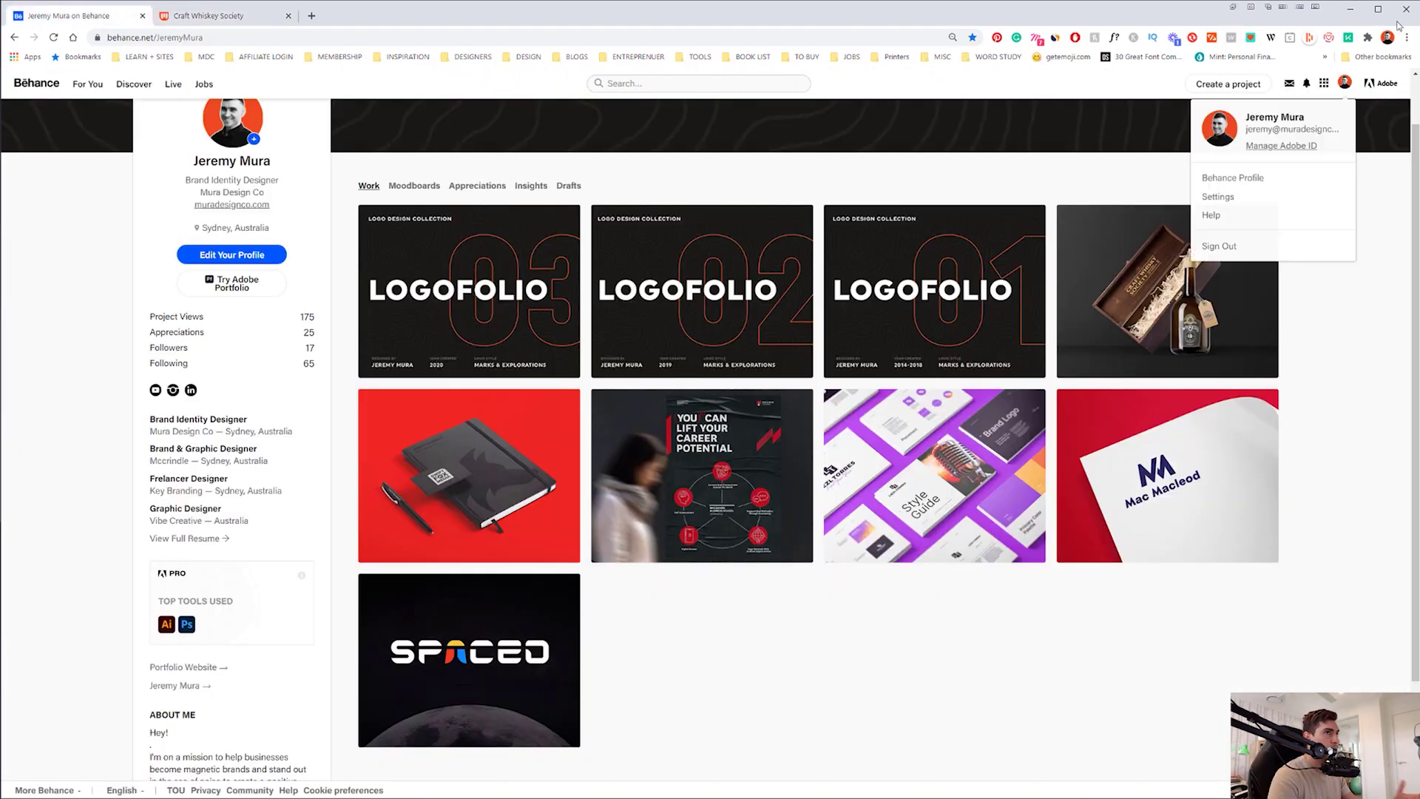
# - Switch to Illustrator and examine the style guide pages and logo presentation artboards in CWS_Logodesign_FA.ai
pyautogui.hotkey('alt', 'Tab')
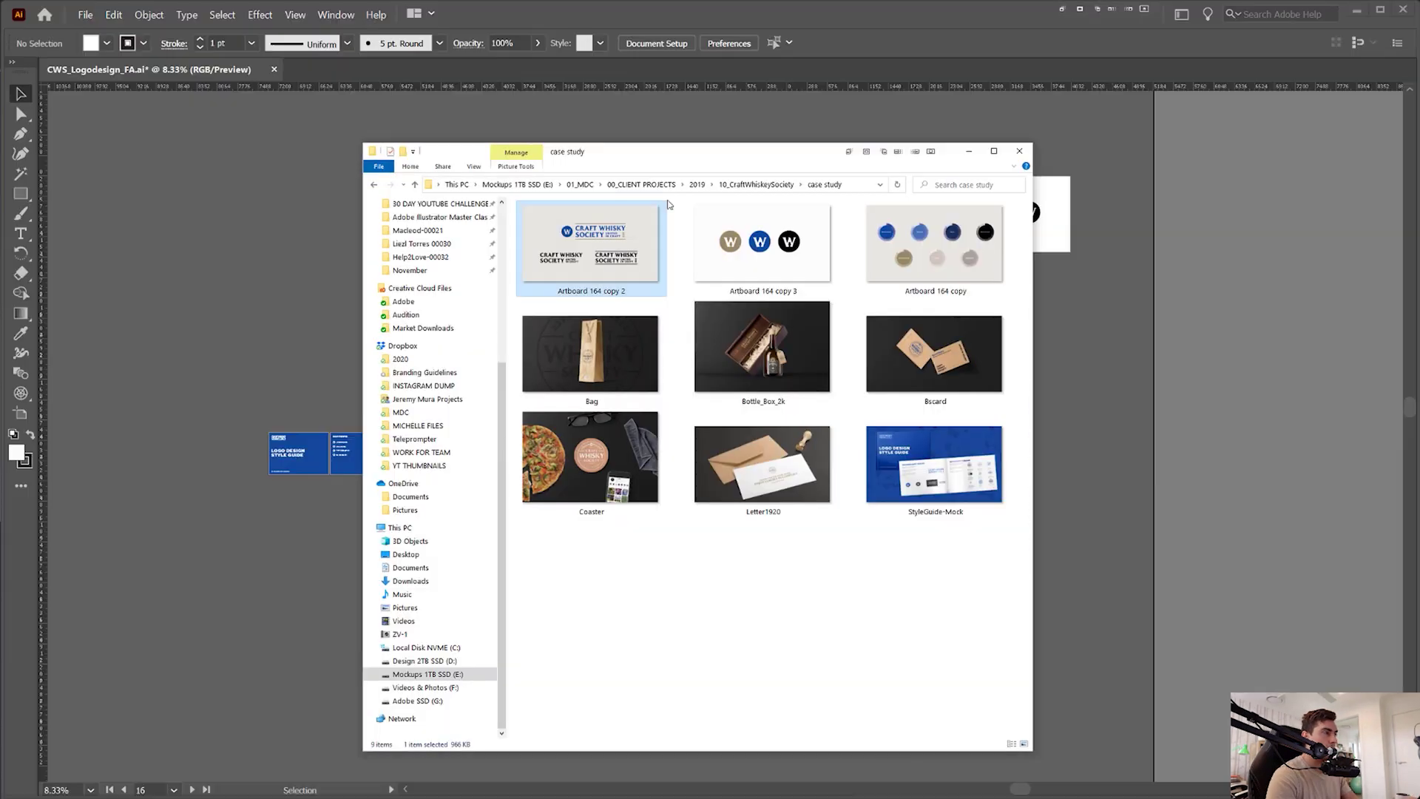
pyautogui.click(642, 129)
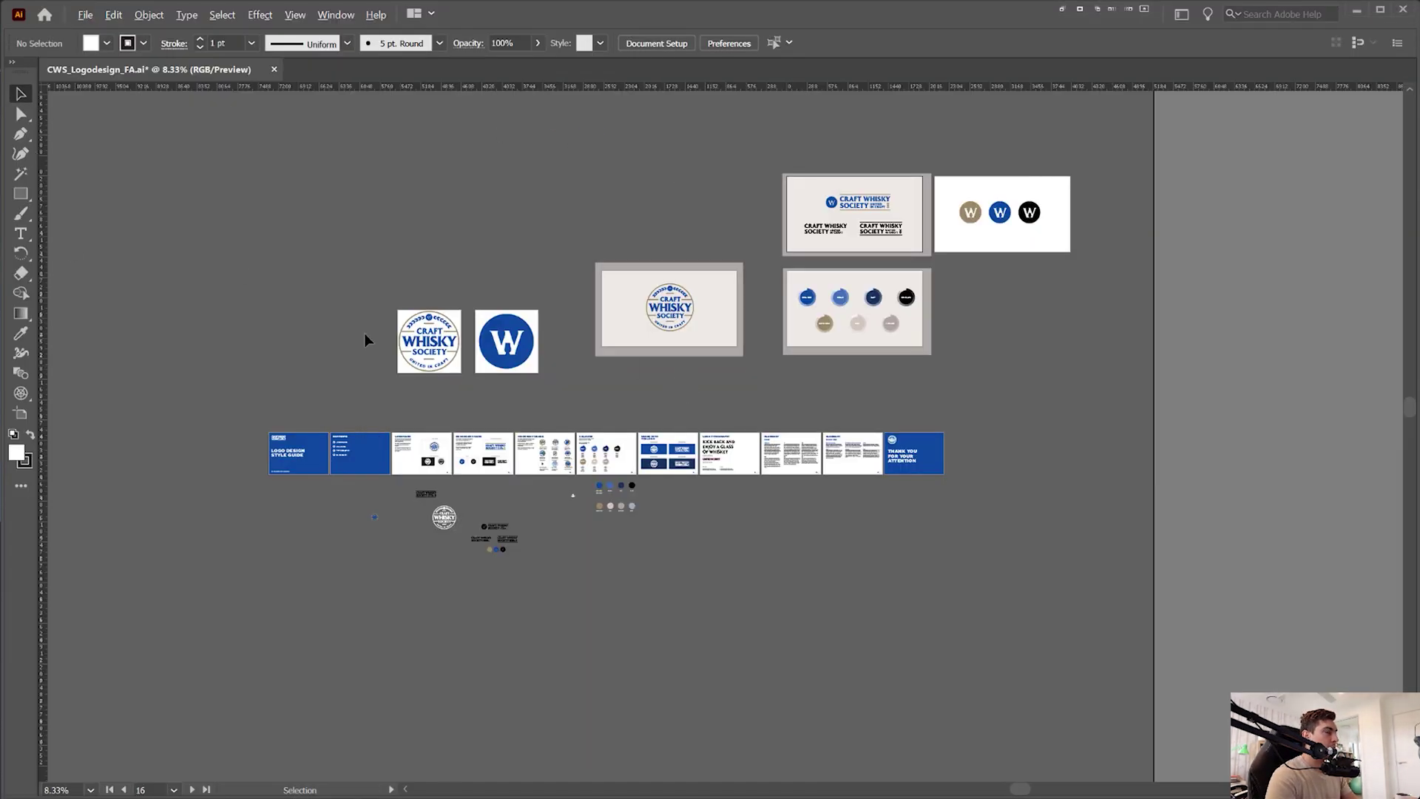
pyautogui.scroll(2, 364, 334)
pyautogui.press('Tab')
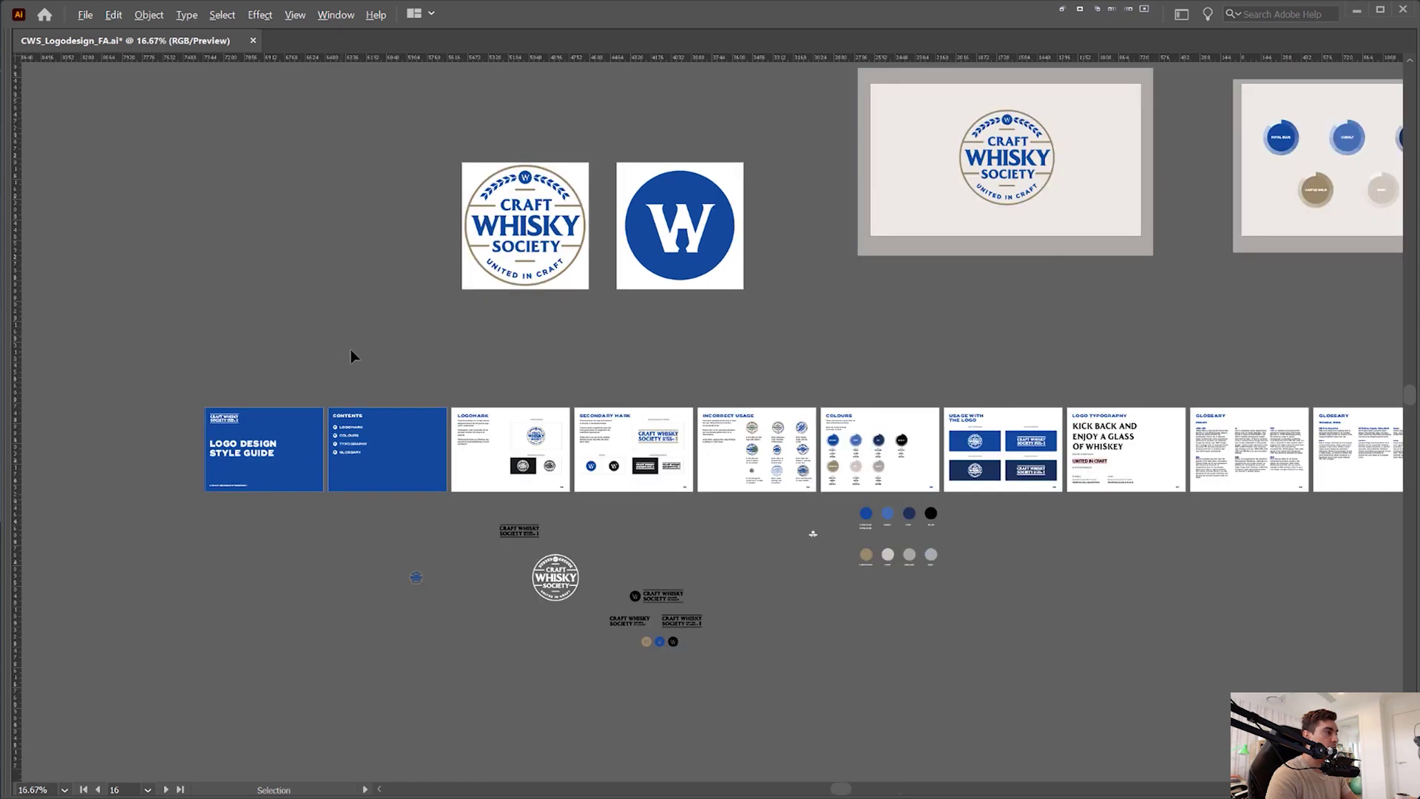
pyautogui.scroll(2, 380, 354)
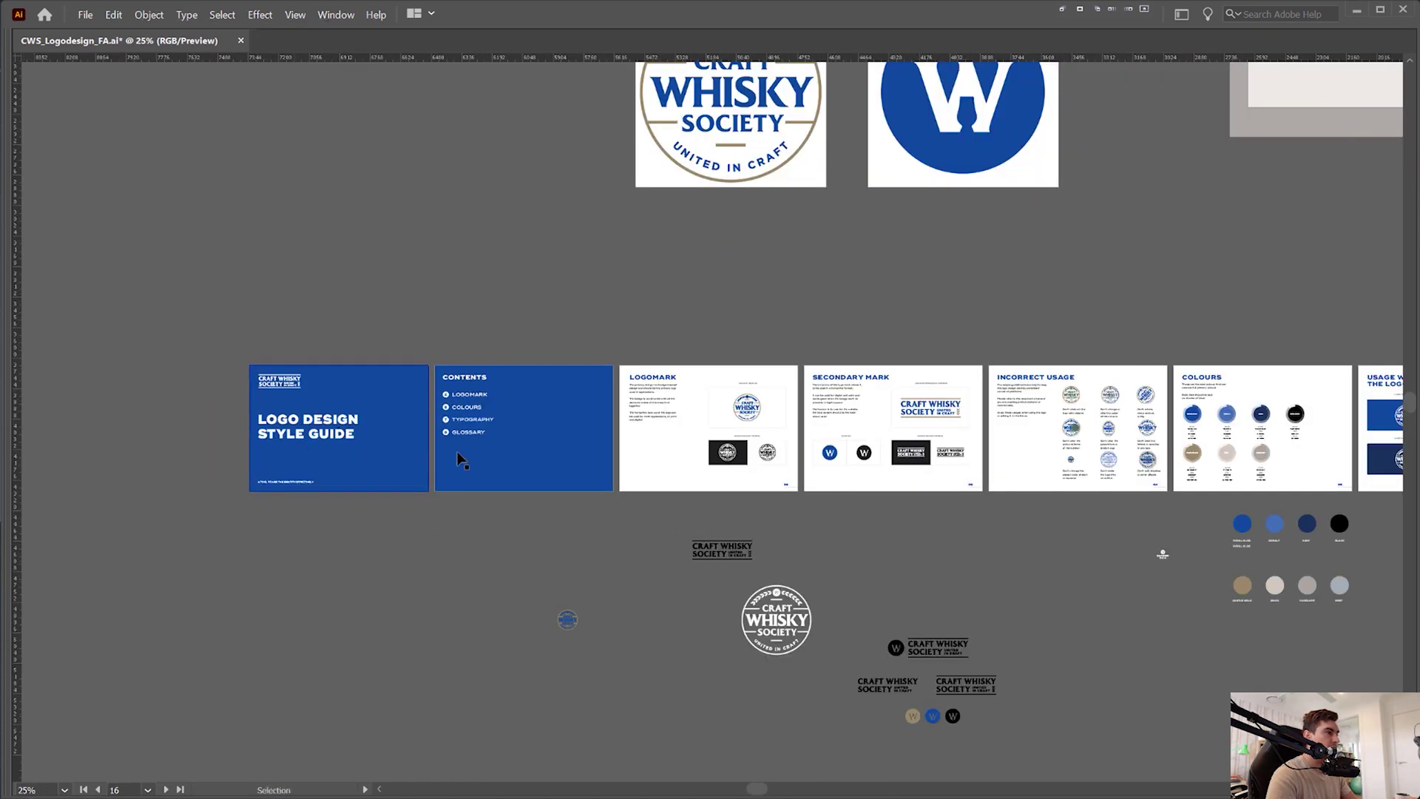
pyautogui.scroll(1, 411, 436)
pyautogui.scroll(-1, 608, 409)
pyautogui.moveTo(919, 257); pyautogui.dragTo(783, 311)
pyautogui.moveTo(733, 215); pyautogui.dragTo(664, 419)
pyautogui.scroll(2, 663, 419)
pyautogui.moveTo(1370, 98); pyautogui.dragTo(413, 334)
pyautogui.moveTo(931, 178); pyautogui.dragTo(589, 209)
# - Use the Artboard tool to inspect the width and height of the badge logo artboard, Artboard 164
pyautogui.click(591, 212)
pyautogui.press('Tab')
pyautogui.hotkey('shift', 'o')
pyautogui.click(633, 42)
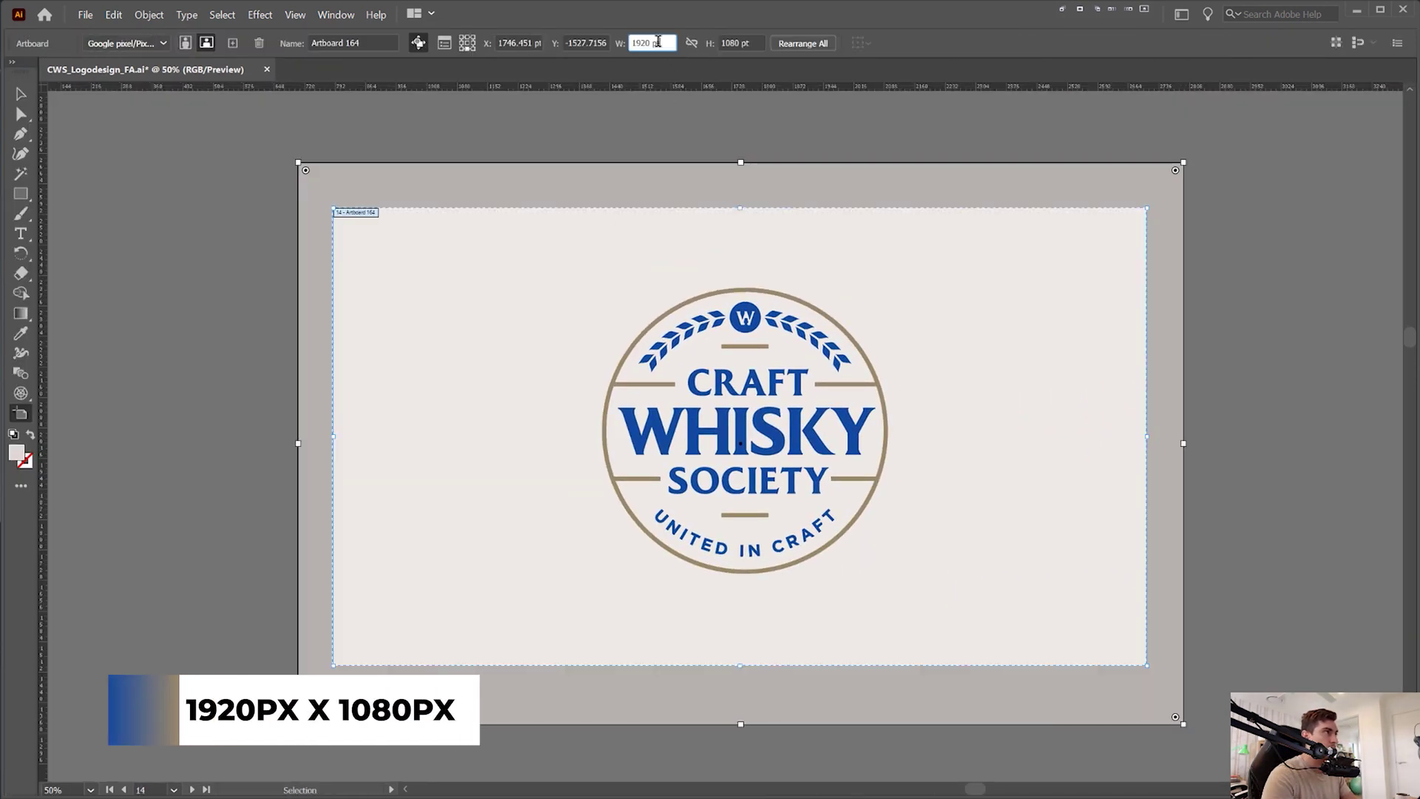
# - Leave artboard editing and examine the horizontal logo and colour palette presentation artboards
pyautogui.press('Tab')
pyautogui.press('Escape')
pyautogui.scroll(-1, 698, 160)
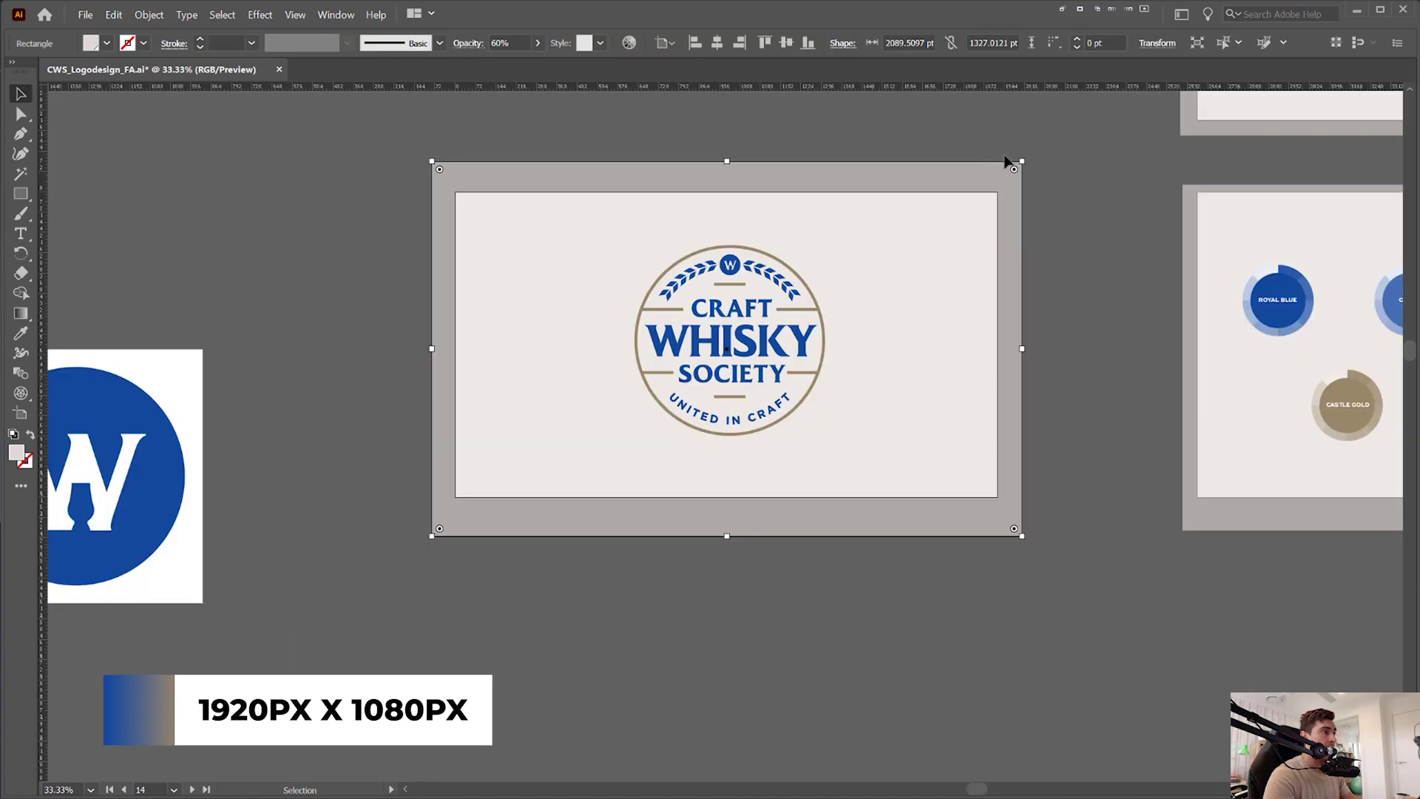
pyautogui.hotkey('ctrl', 'shift', 'a')
pyautogui.moveTo(1234, 271); pyautogui.dragTo(520, 403)
pyautogui.moveTo(945, 253); pyautogui.dragTo(871, 453)
pyautogui.moveTo(871, 210); pyautogui.dragTo(865, 265)
pyautogui.click(921, 195)
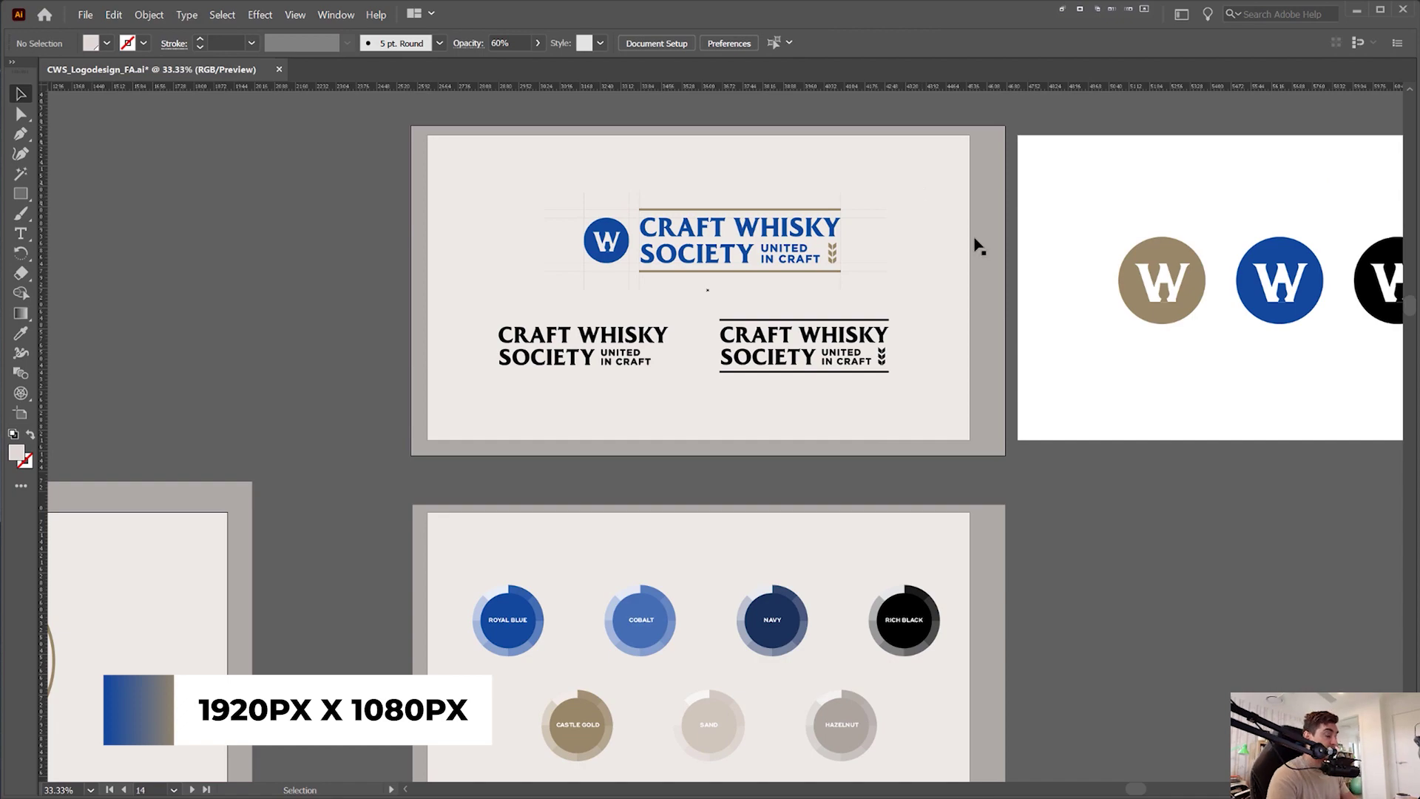
pyautogui.scroll(-2, 975, 238)
pyautogui.moveTo(1016, 598); pyautogui.dragTo(1005, 447)
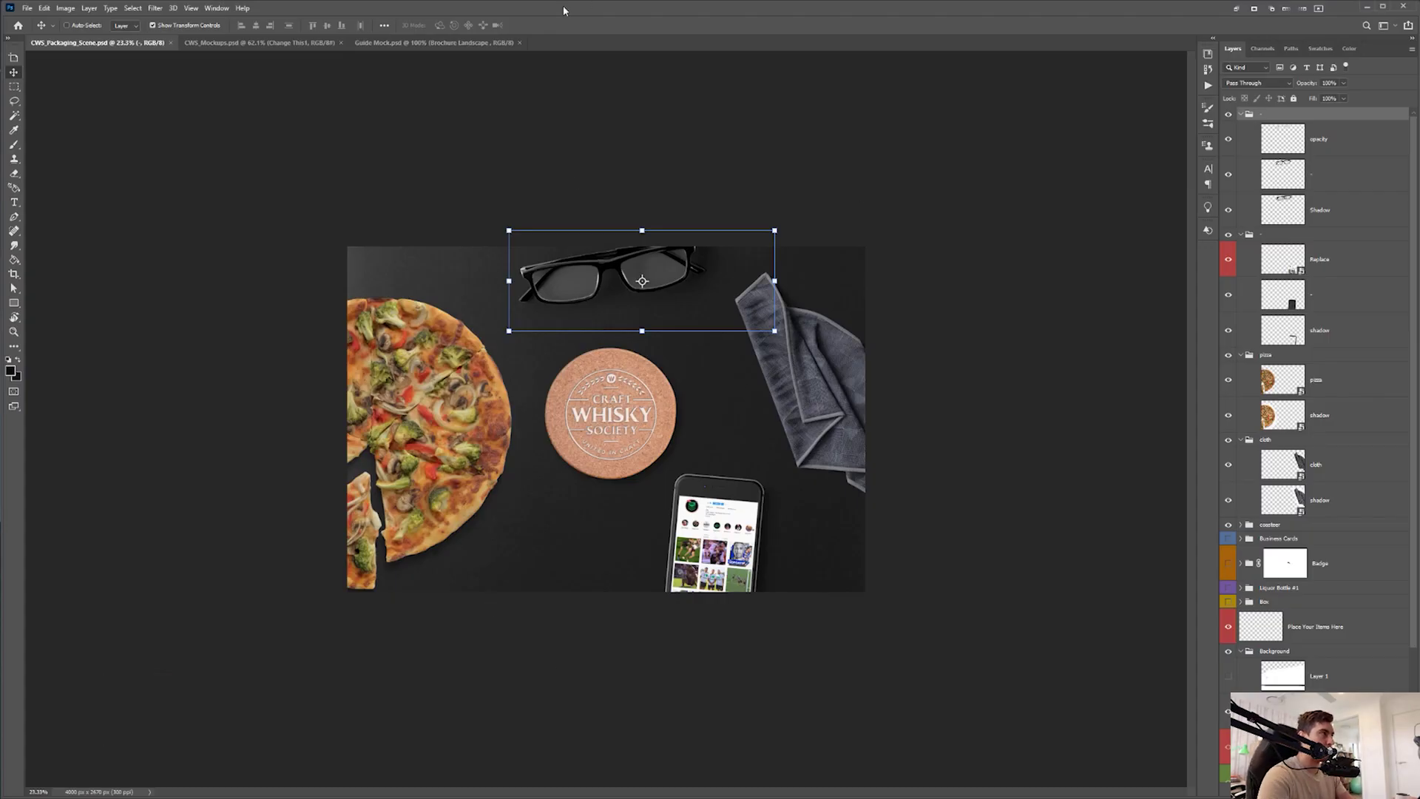
# - Switch to Bridge and browse the Essential (MOCKUPZONE) pack's bottle, pouch, notebook, apparel and finished scene mockups with larger thumbnails
pyautogui.scroll(1, 438, 569)
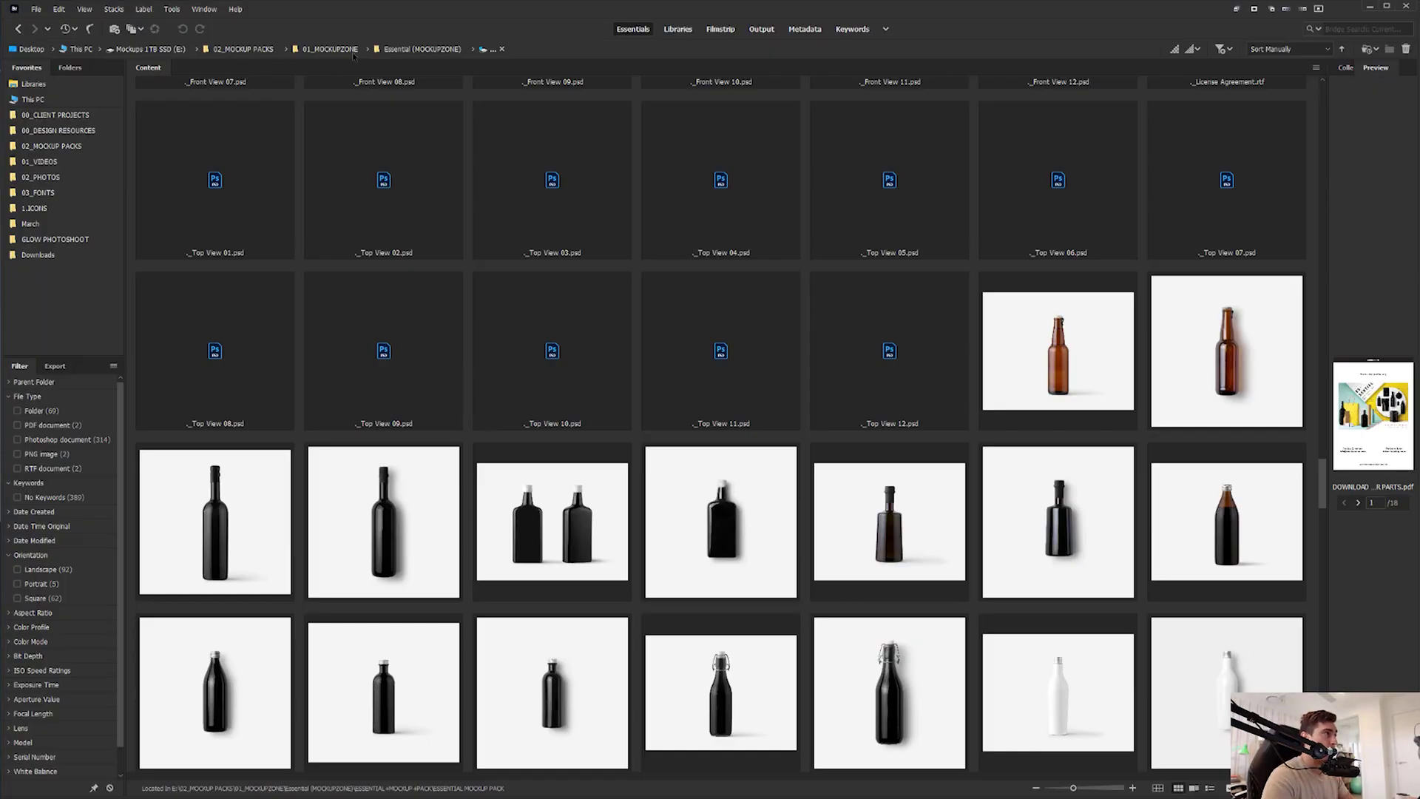
pyautogui.scroll(-10, 387, 145)
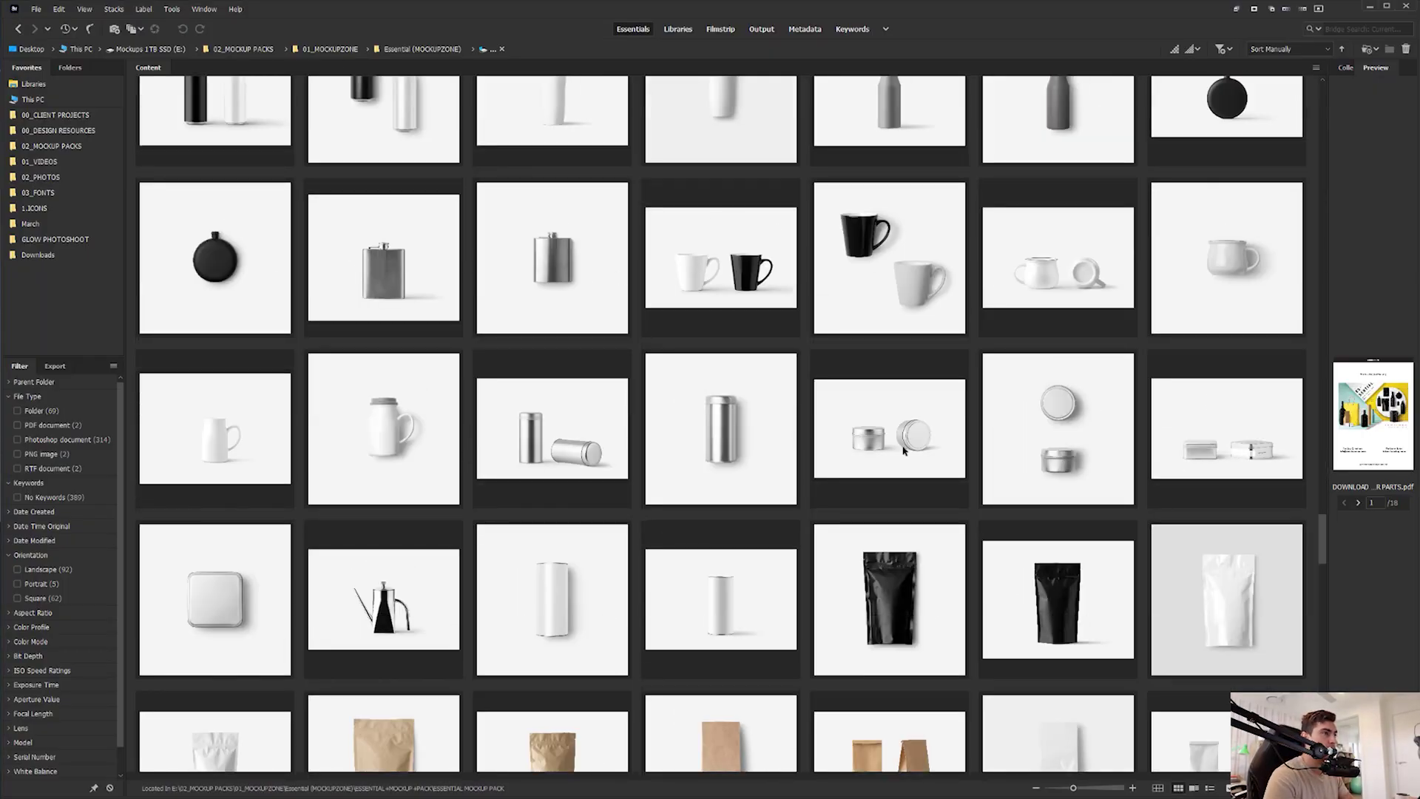
pyautogui.scroll(-2, 904, 438)
pyautogui.click(852, 418)
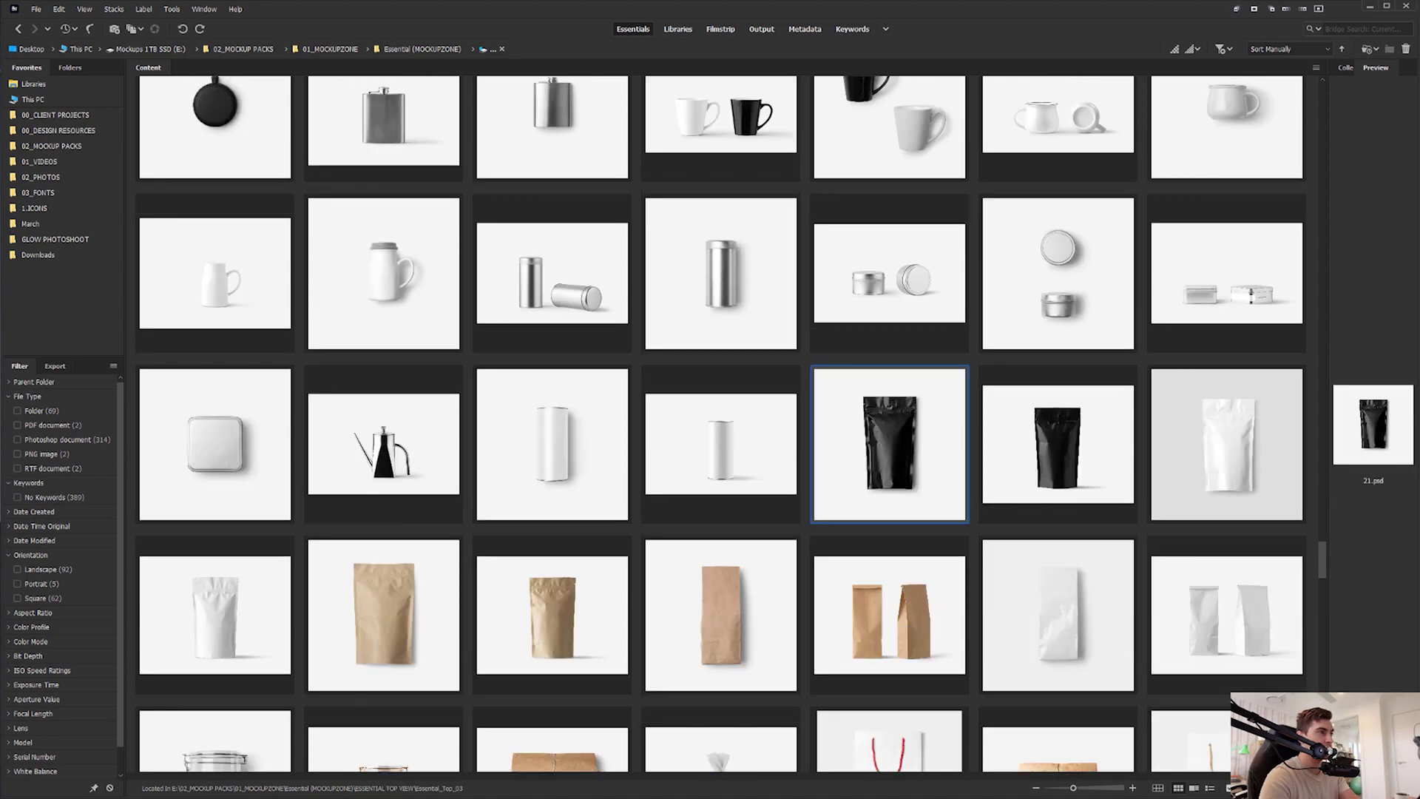
pyautogui.hotkey('ctrl', '+')
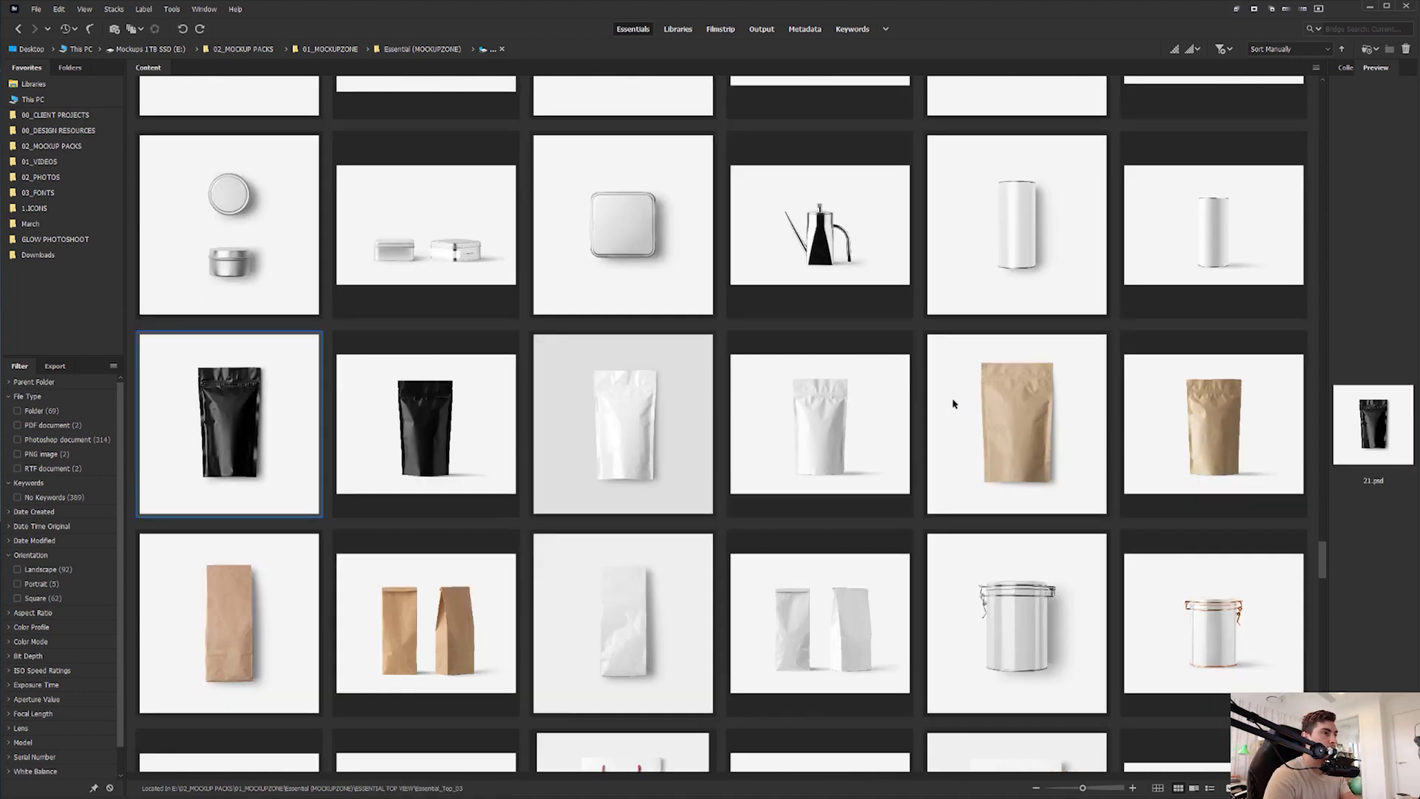
pyautogui.scroll(-10, 1010, 447)
pyautogui.click(1010, 447)
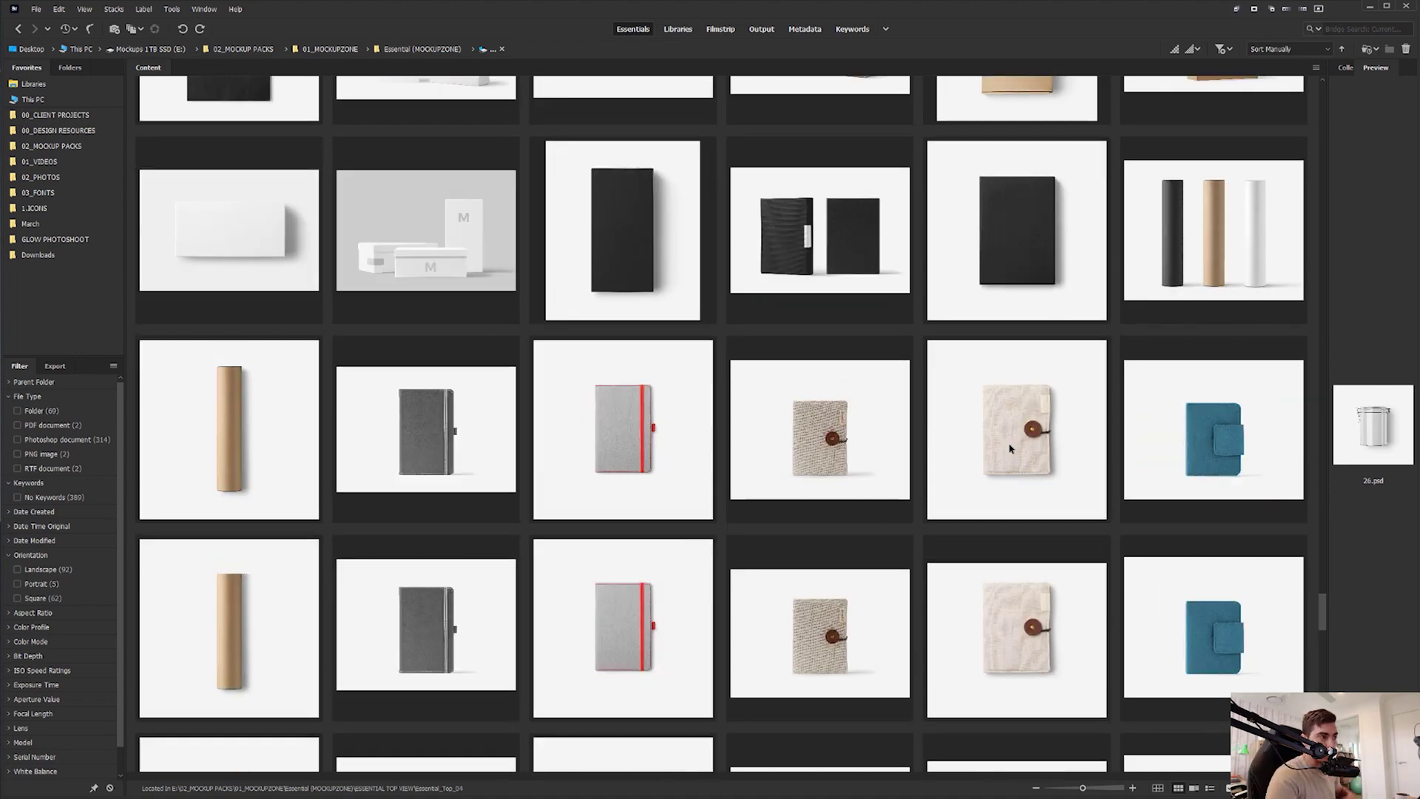
pyautogui.scroll(-8, 1010, 447)
pyautogui.scroll(2, 1010, 448)
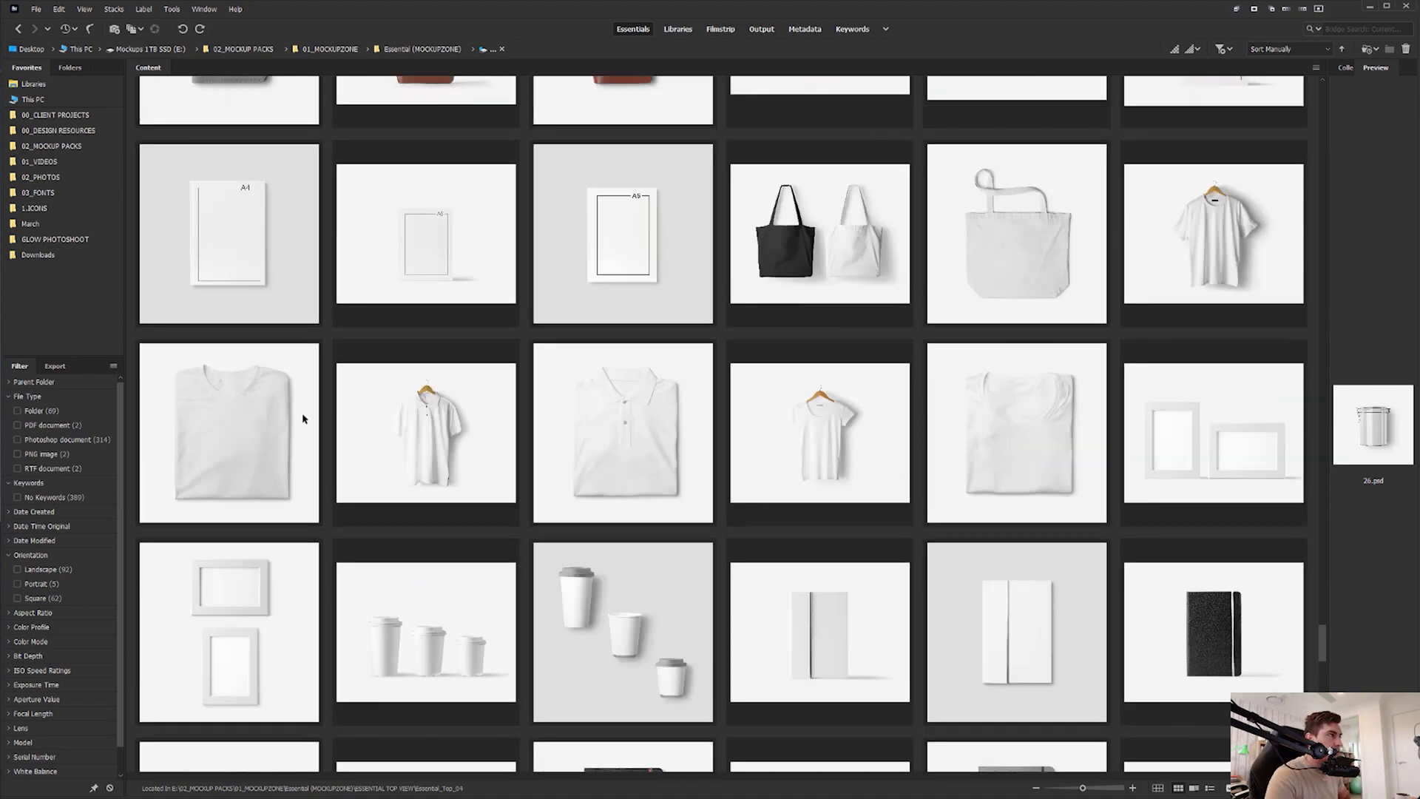
pyautogui.scroll(-20, 339, 432)
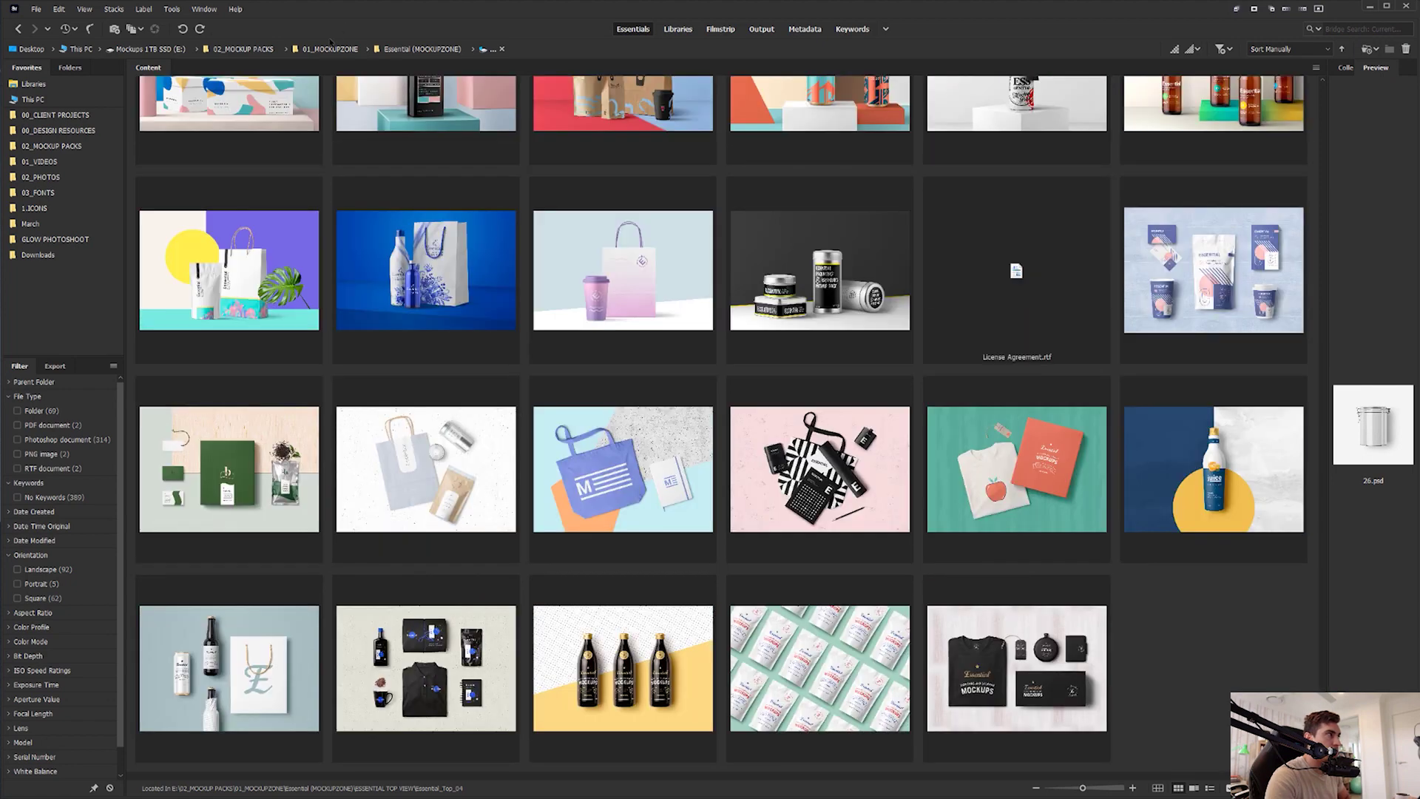
# - Go to the L store (Packaging) folder inside 02_MAMMOTH BUNDLE and show the items from its subfolders
pyautogui.click(330, 47)
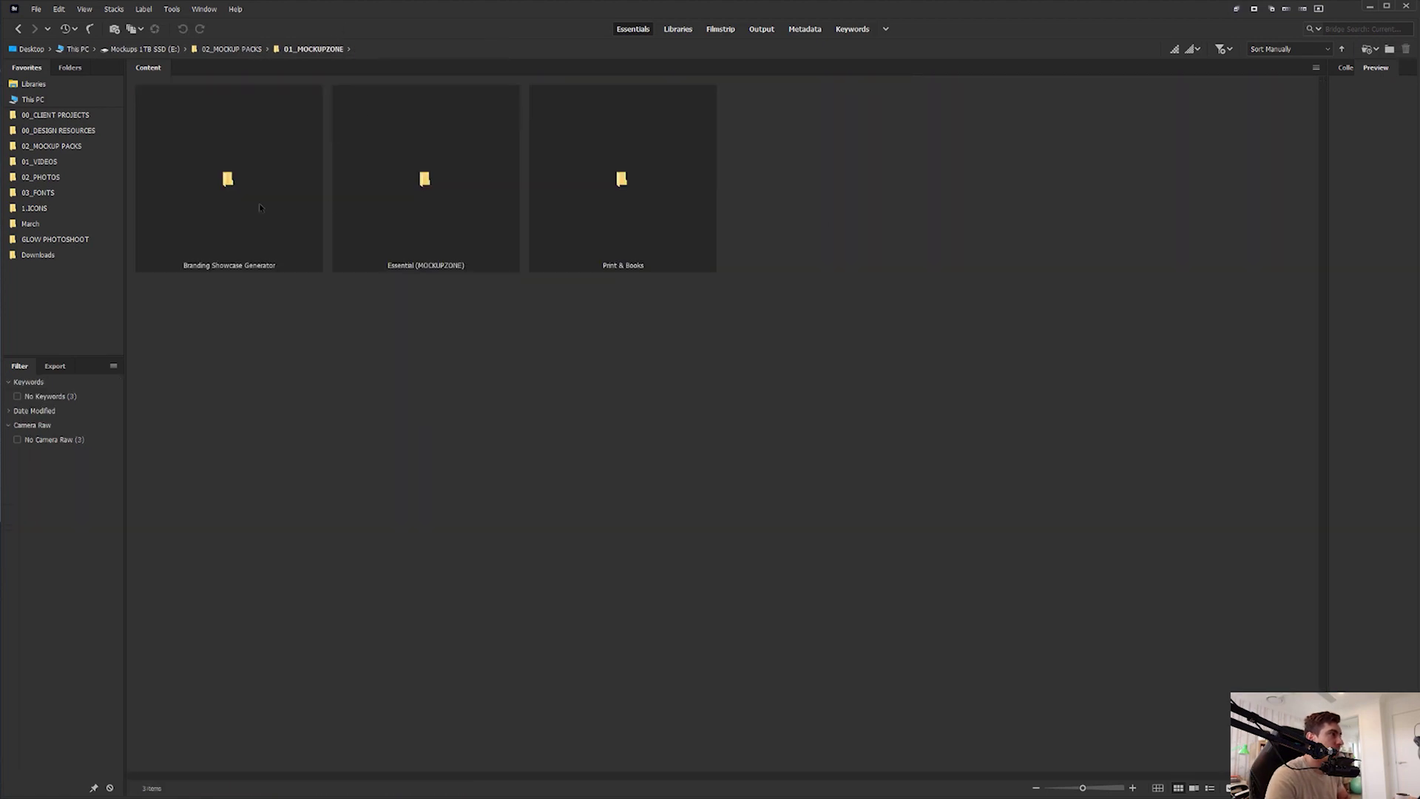
pyautogui.click(226, 49)
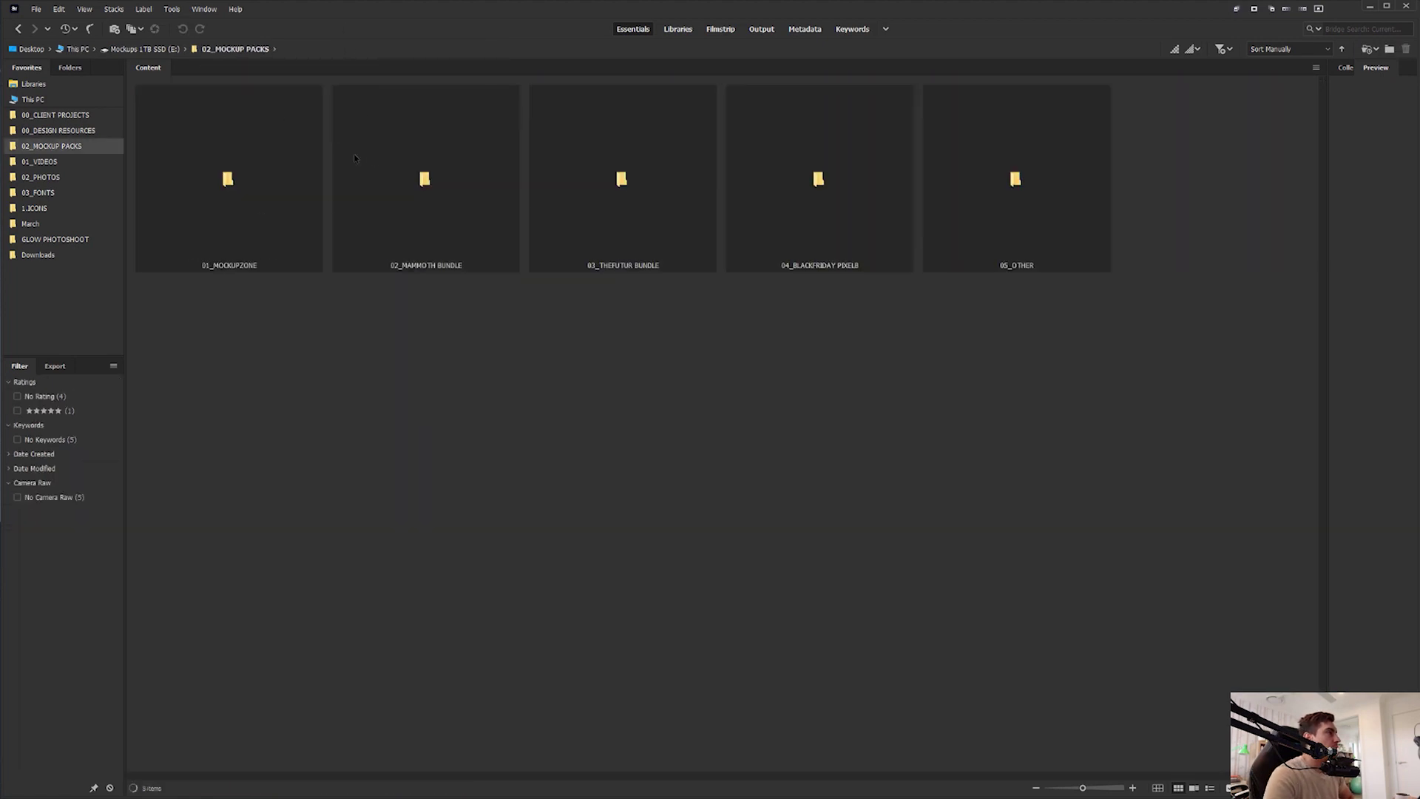
pyautogui.doubleClick(412, 180)
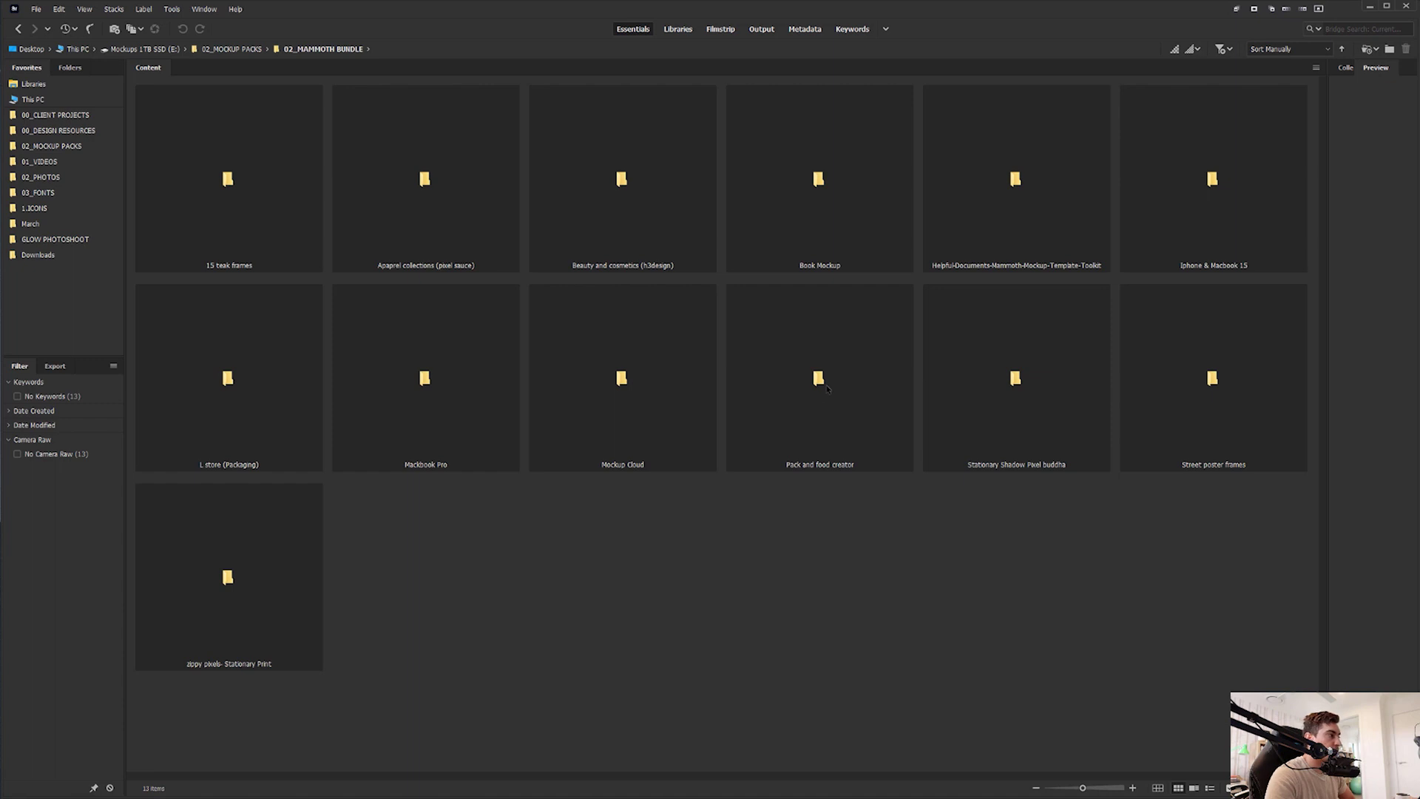
pyautogui.doubleClick(166, 344)
pyautogui.click(92, 11)
pyautogui.click(148, 180)
# - Filter the L store (Packaging) contents to Photoshop documents only
pyautogui.scroll(-14, 583, 298)
pyautogui.scroll(-5, 583, 296)
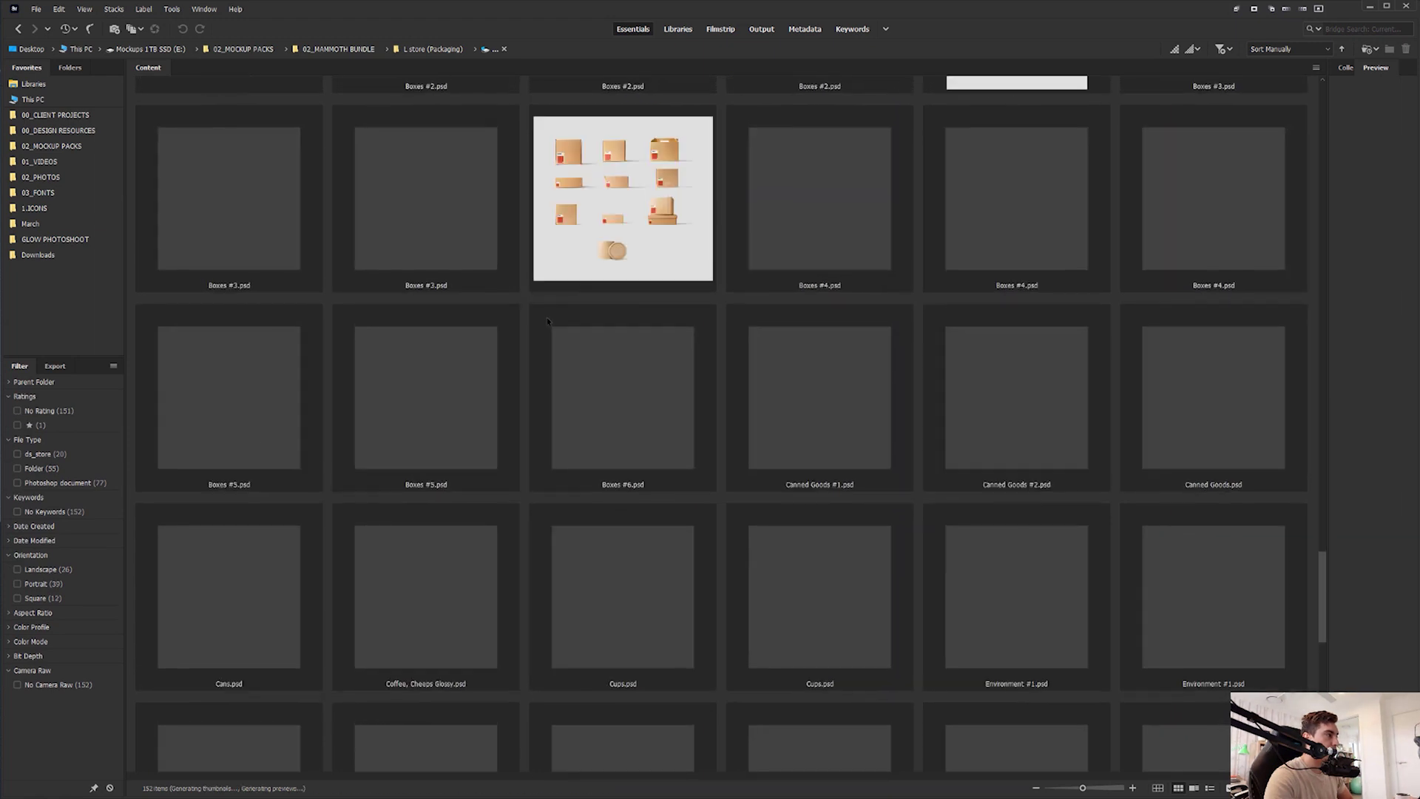
pyautogui.click(17, 482)
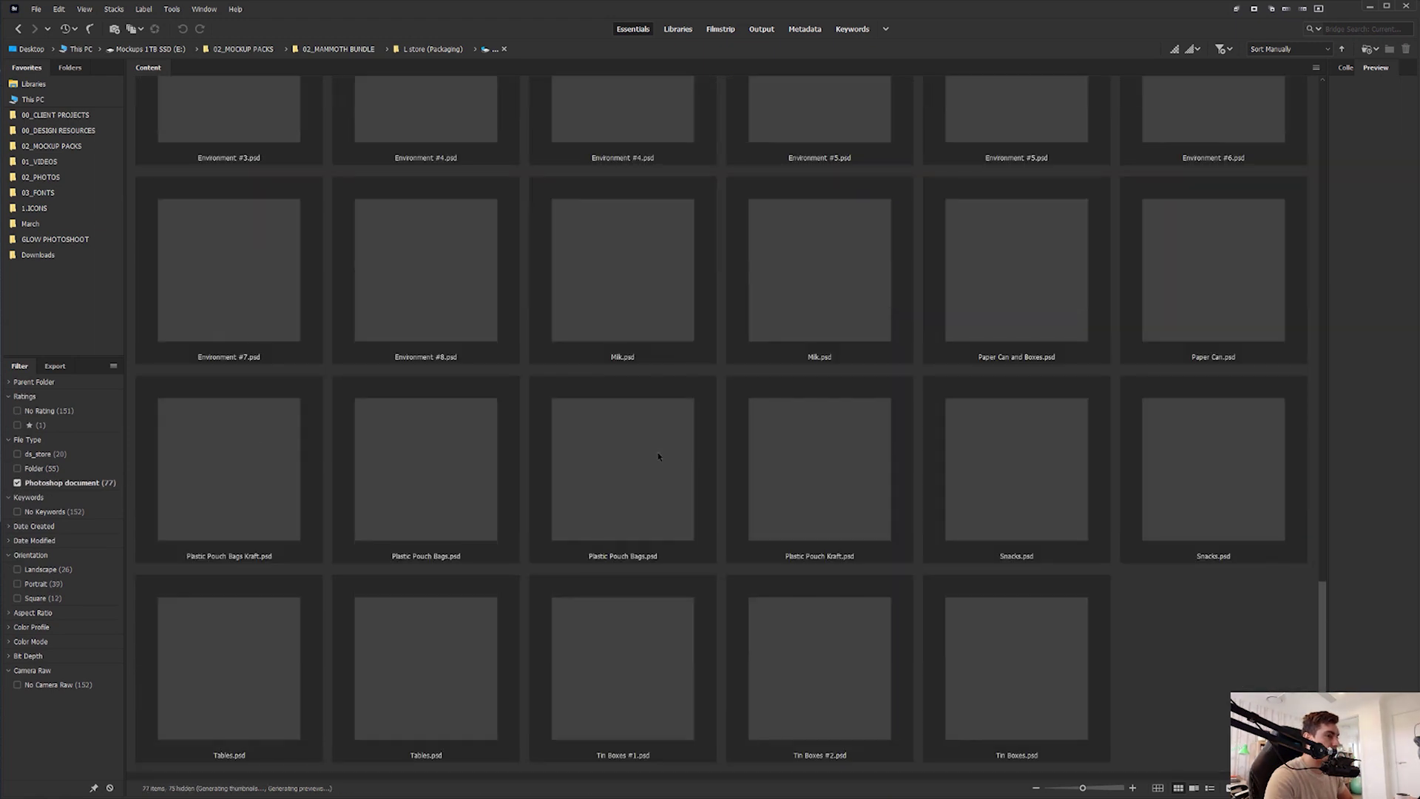
pyautogui.scroll(10, 657, 455)
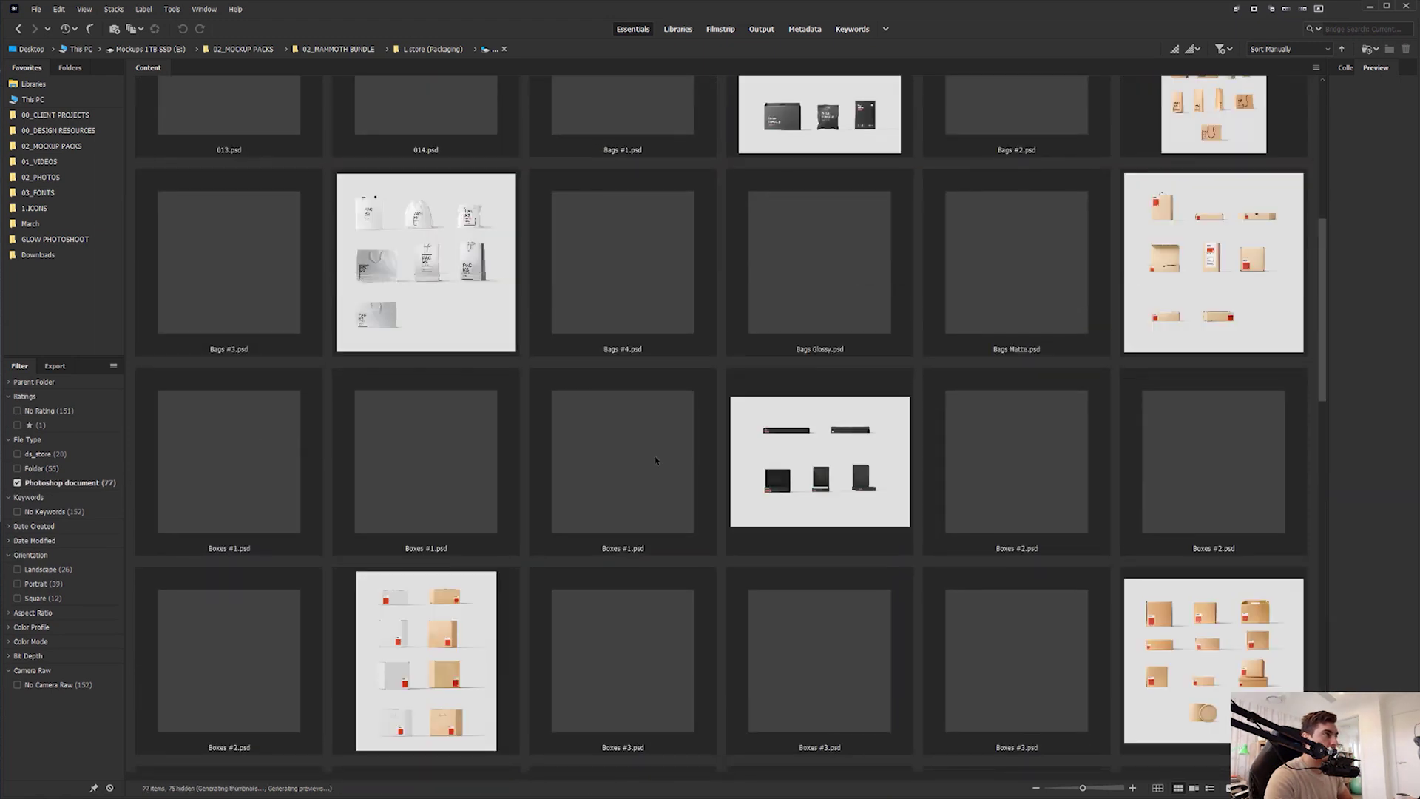
# - Browse the packaging scene, bag and box mockup thumbnails, previewing Bags #3.psd, and return to the 02_MOCKUP PACKS folder
pyautogui.click(1210, 316)
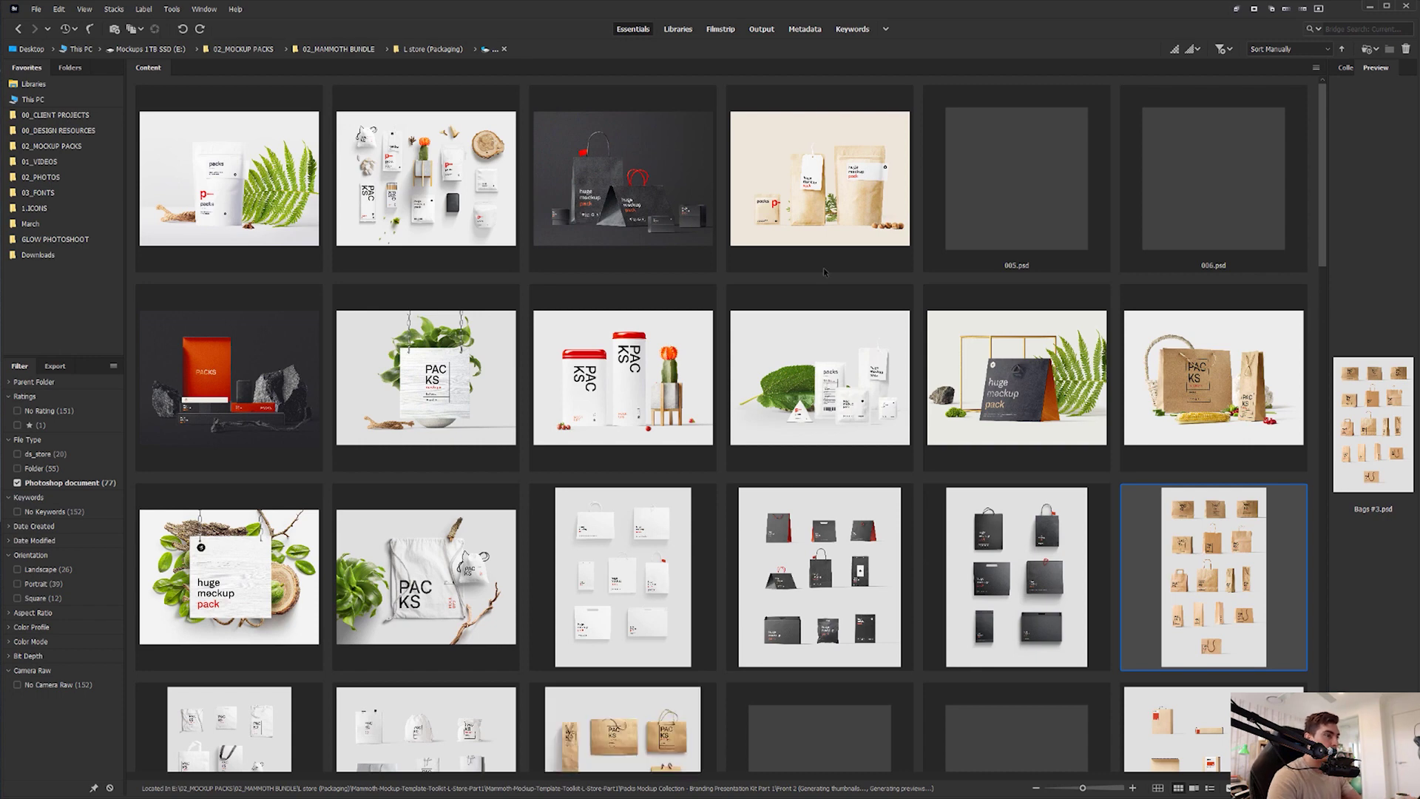
pyautogui.scroll(-2, 823, 268)
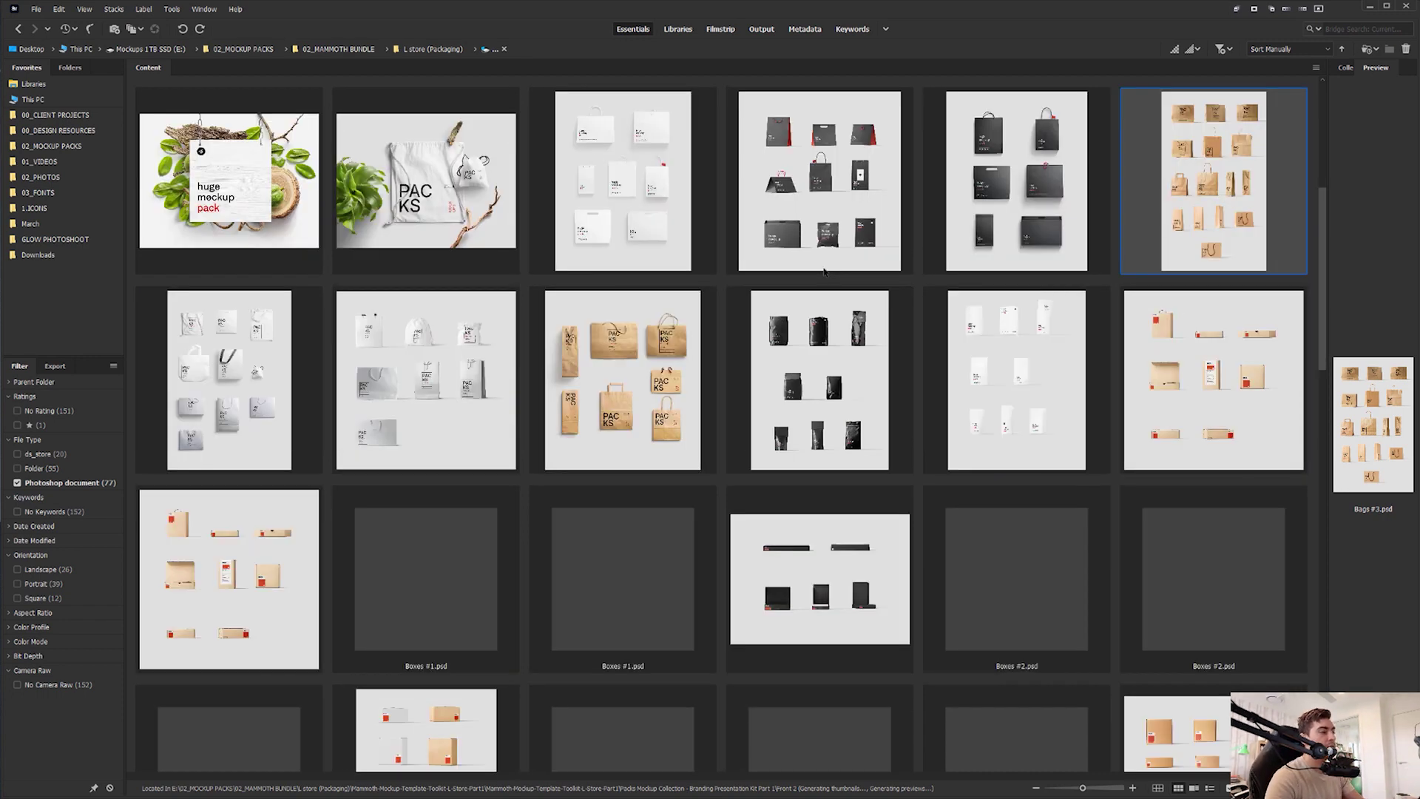
pyautogui.scroll(-1, 812, 255)
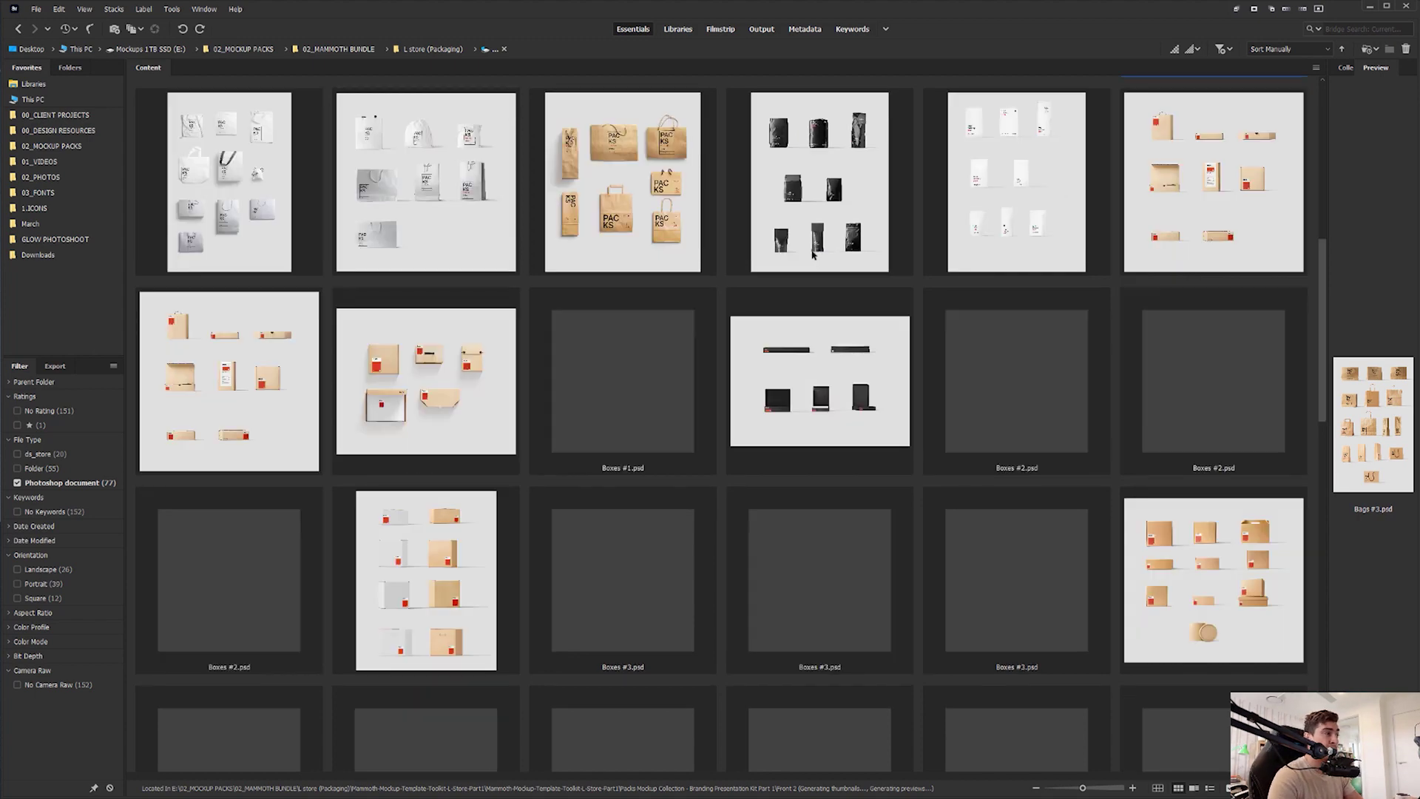
pyautogui.scroll(-1, 812, 255)
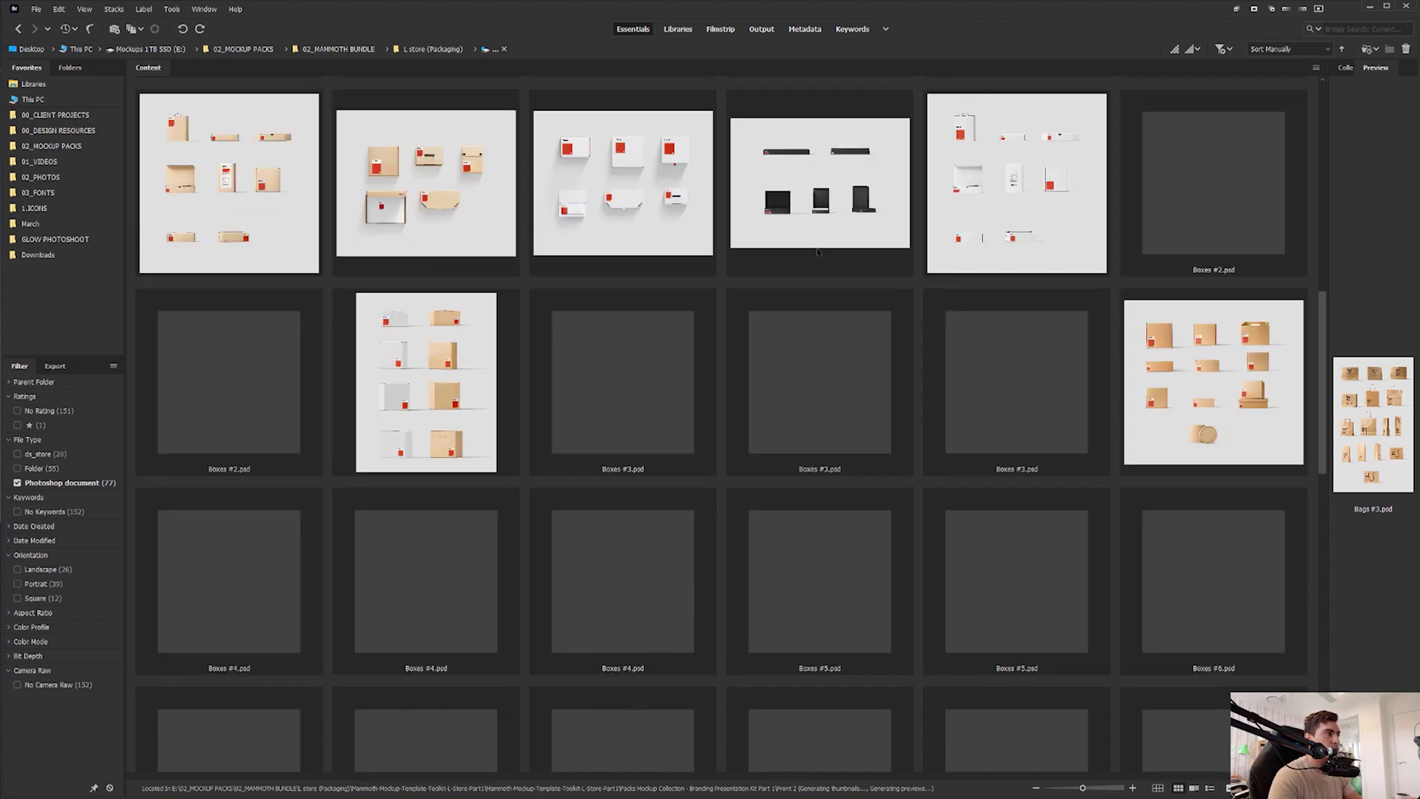
pyautogui.click(864, 209)
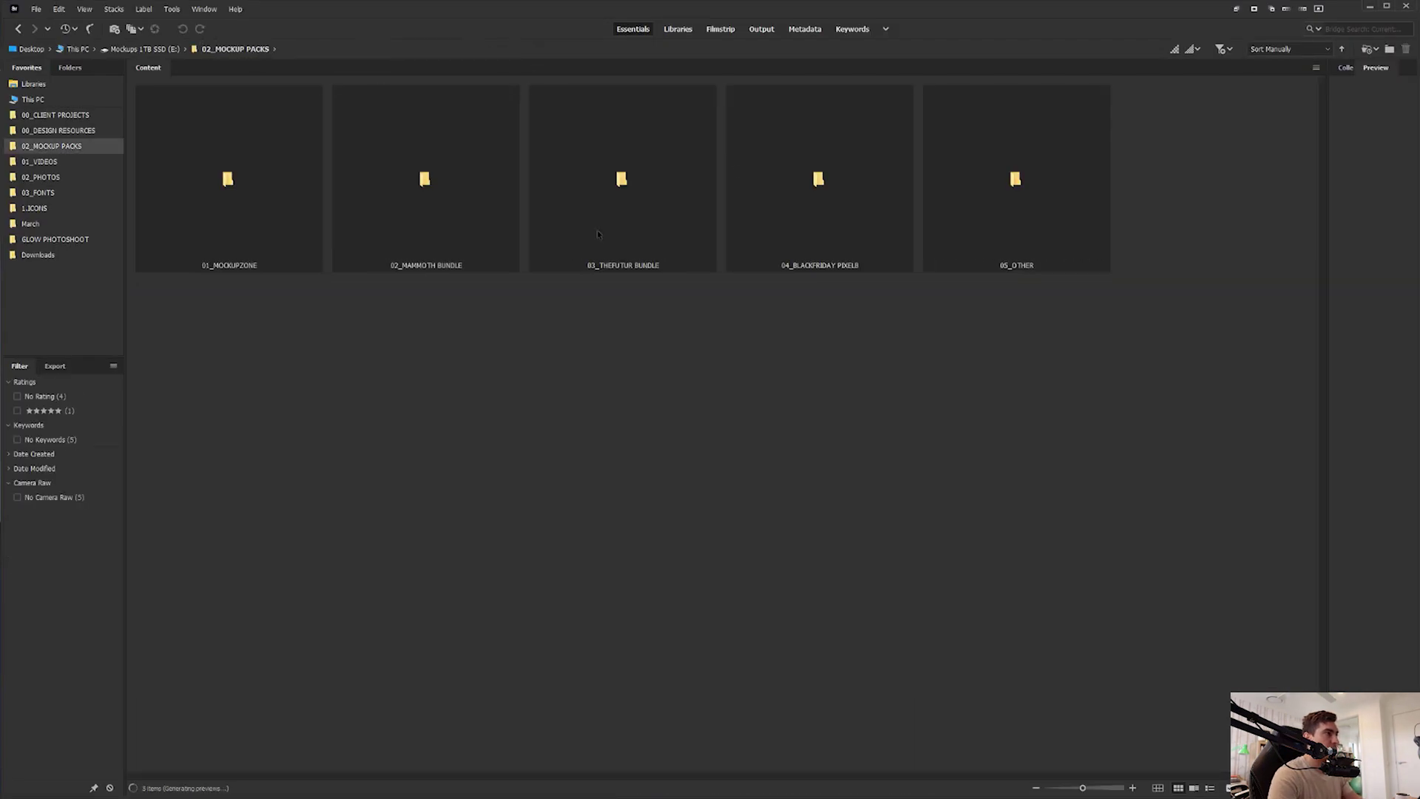
# - Switch to Photoshop and collapse all layer groups in CWS_Packaging_Scene.psd, with the whole scene fitted in view
pyautogui.click(1368, 7)
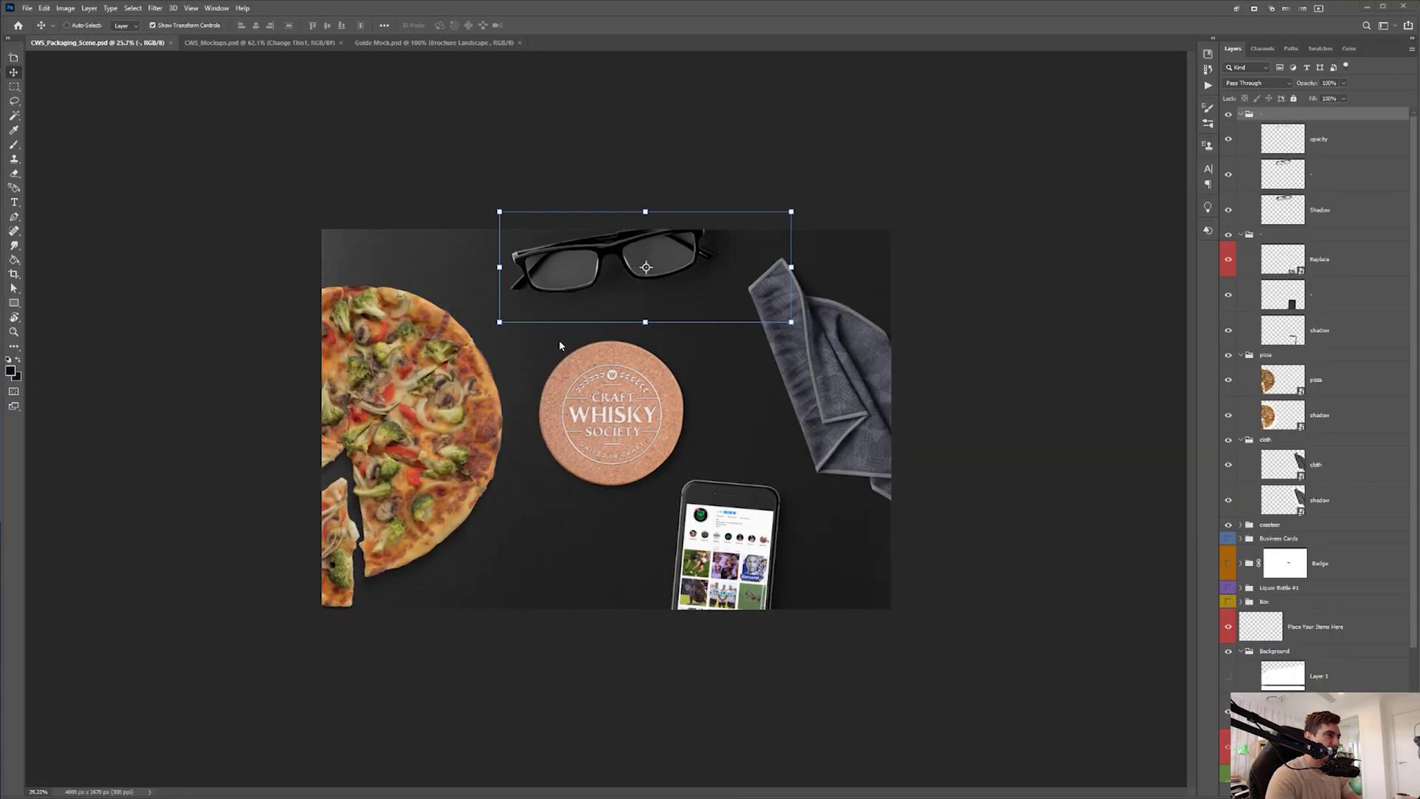
pyautogui.hotkey('ctrl', '0')
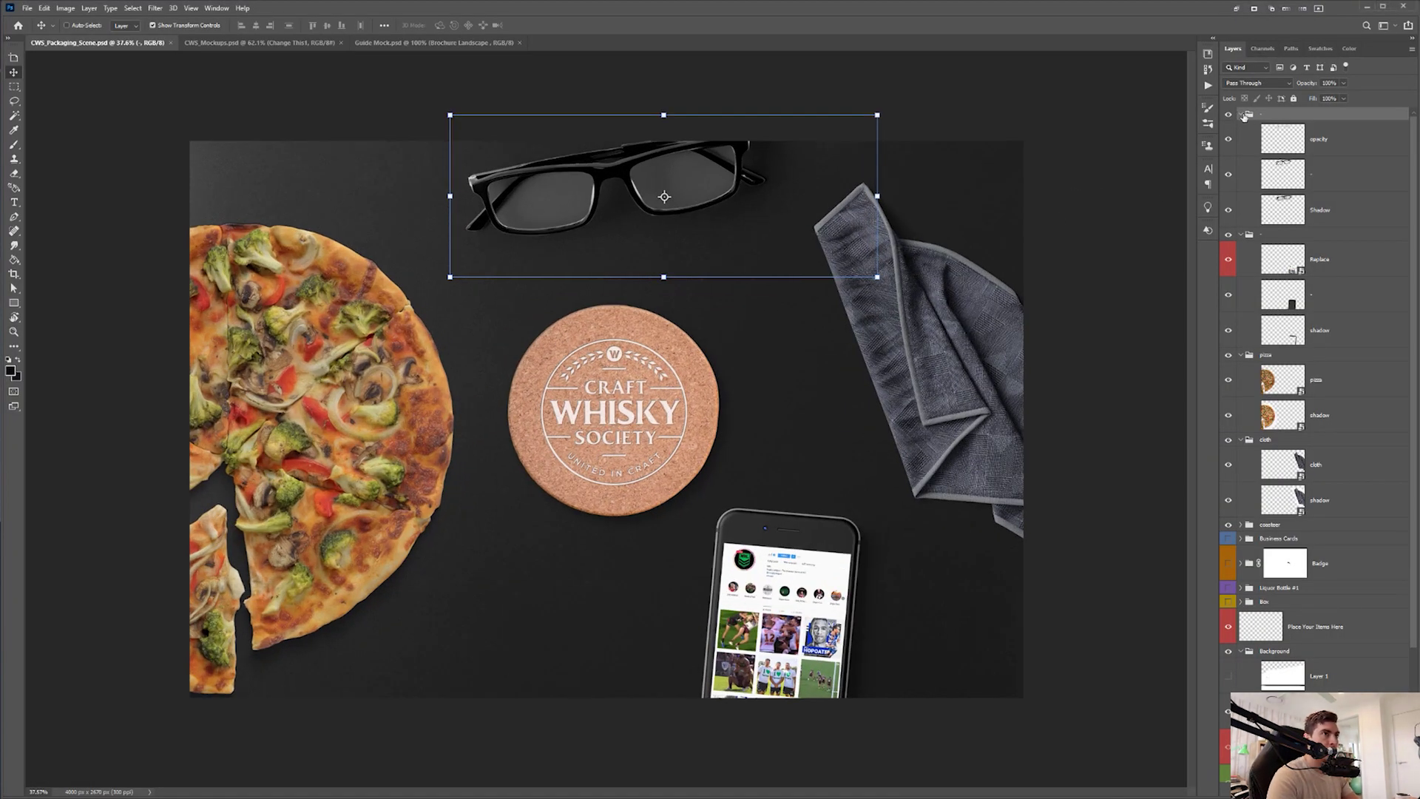
pyautogui.keyDown('alt'); pyautogui.click(1247, 115); pyautogui.keyUp('alt')
pyautogui.click(1240, 117)
pyautogui.click(1242, 114)
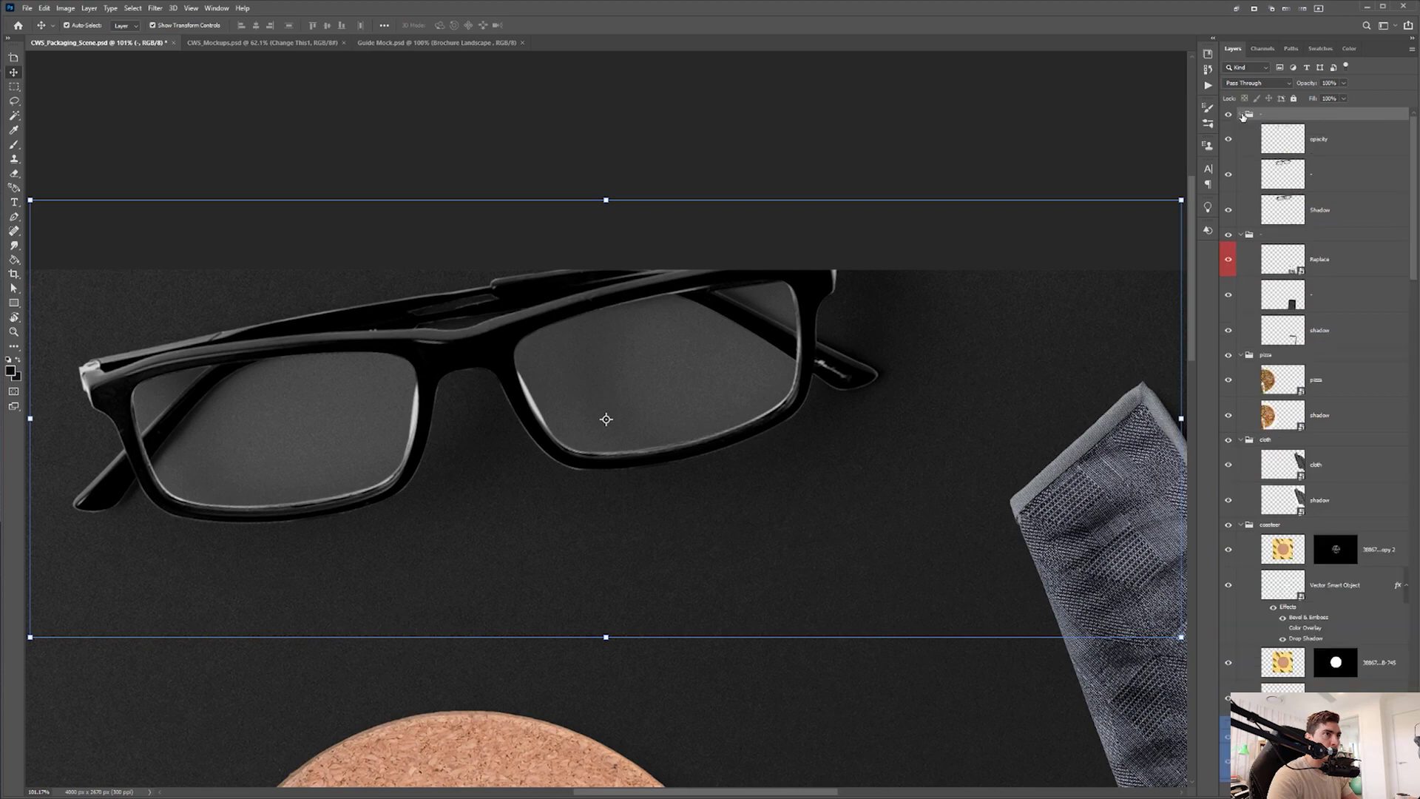
pyautogui.keyDown('ctrl'); pyautogui.click(1241, 115); pyautogui.keyUp('ctrl')
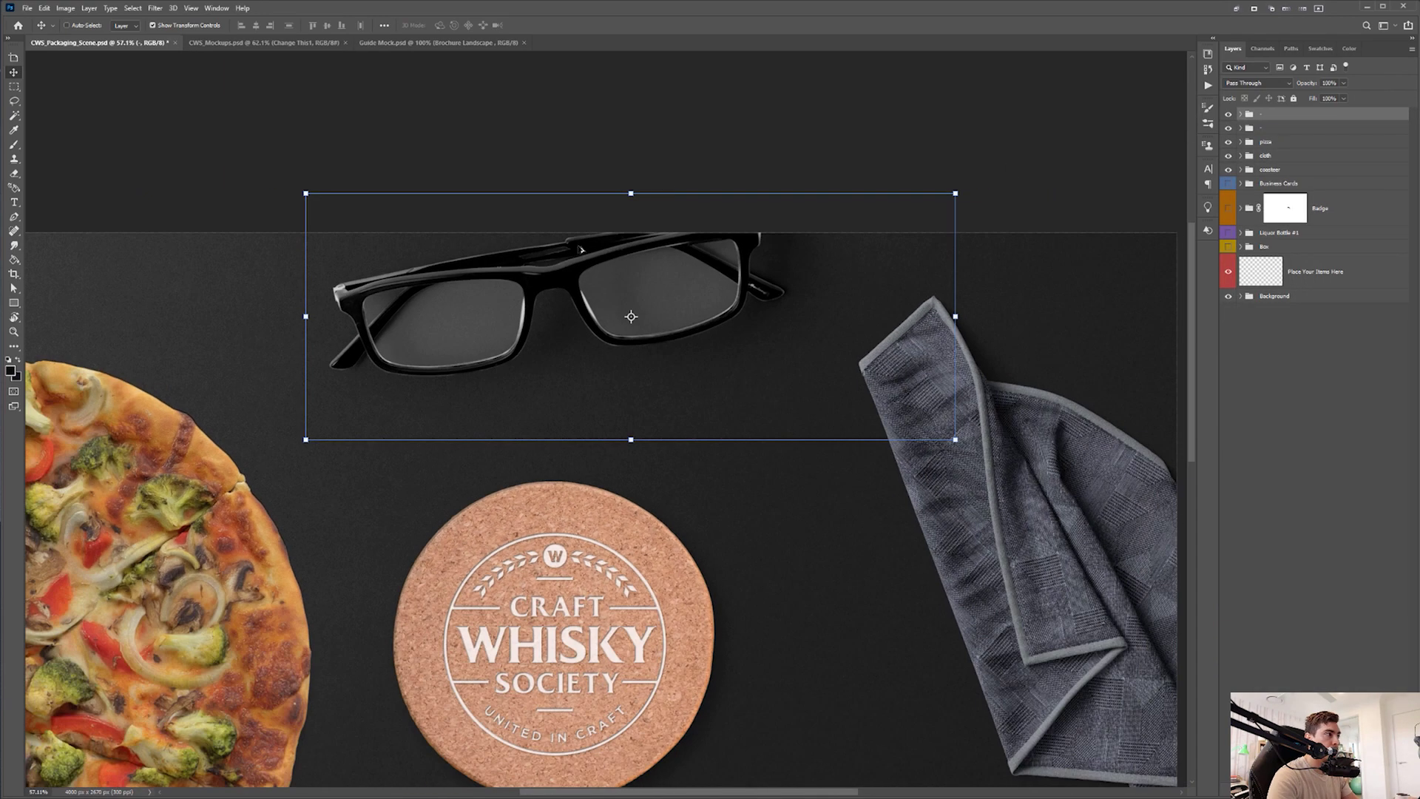
pyautogui.hotkey('ctrl', '0')
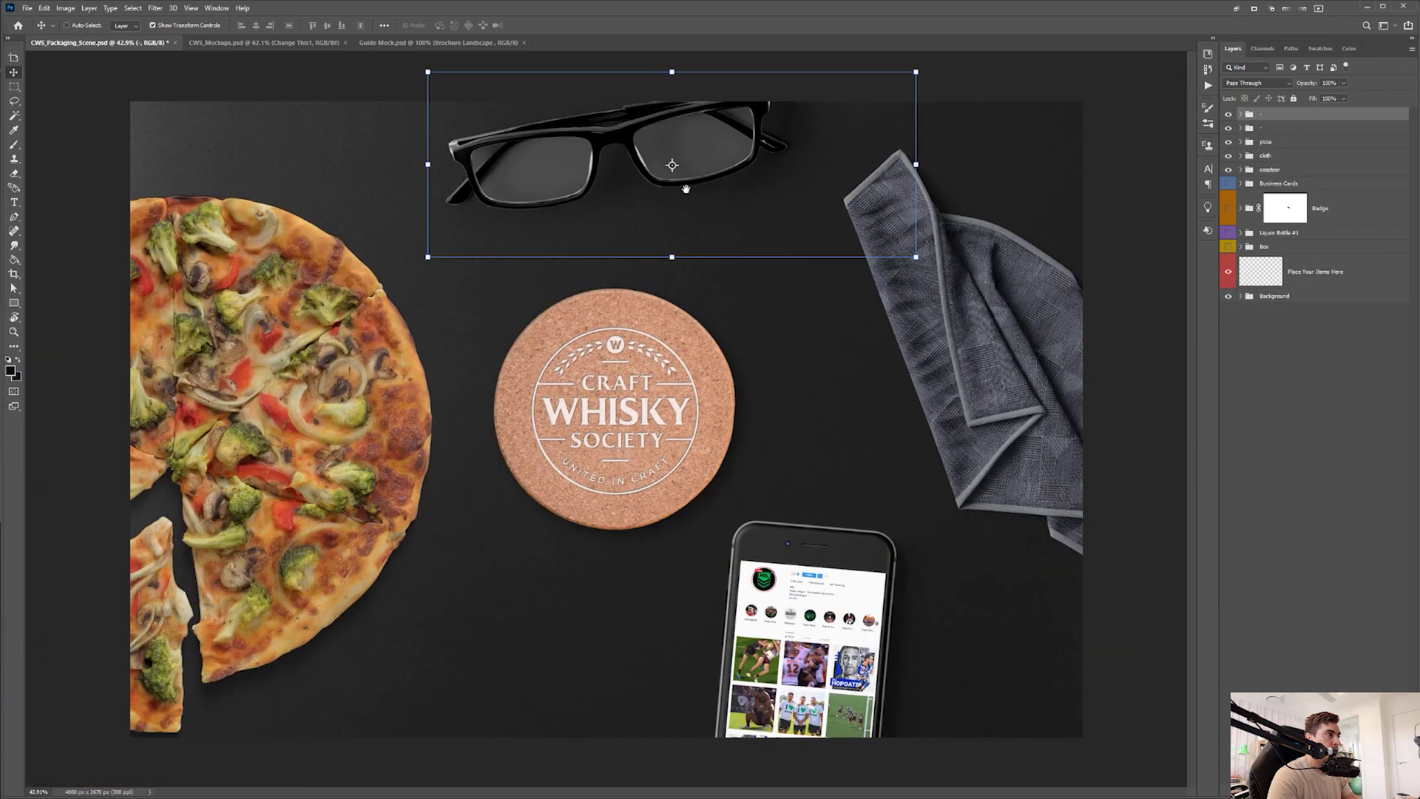
# - Toggle the visibility of the phone, coaster, cloth and pizza groups off and on to check what each contributes to the scene
pyautogui.click(1228, 128)
pyautogui.click(1228, 128)
pyautogui.moveTo(764, 626); pyautogui.dragTo(825, 549)
pyautogui.moveTo(890, 407); pyautogui.dragTo(820, 499)
pyautogui.click(1228, 169)
pyautogui.click(1228, 169)
pyautogui.click(1228, 156)
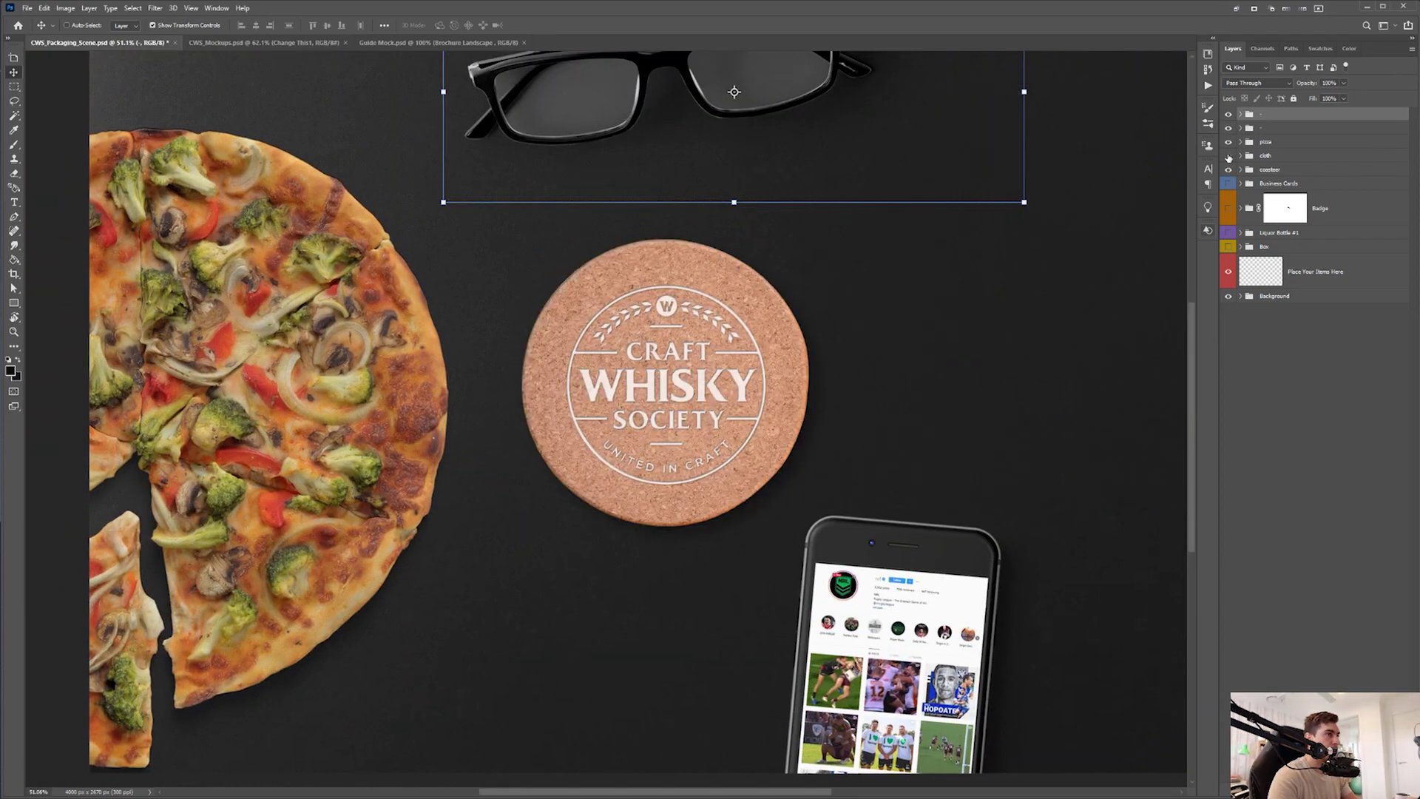
pyautogui.click(1228, 156)
pyautogui.click(1228, 142)
pyautogui.click(1229, 142)
# - Expand the coaster group, open its Vector Smart Object in Illustrator to view the badge artwork, and return to Photoshop
pyautogui.scroll(3, 162, 338)
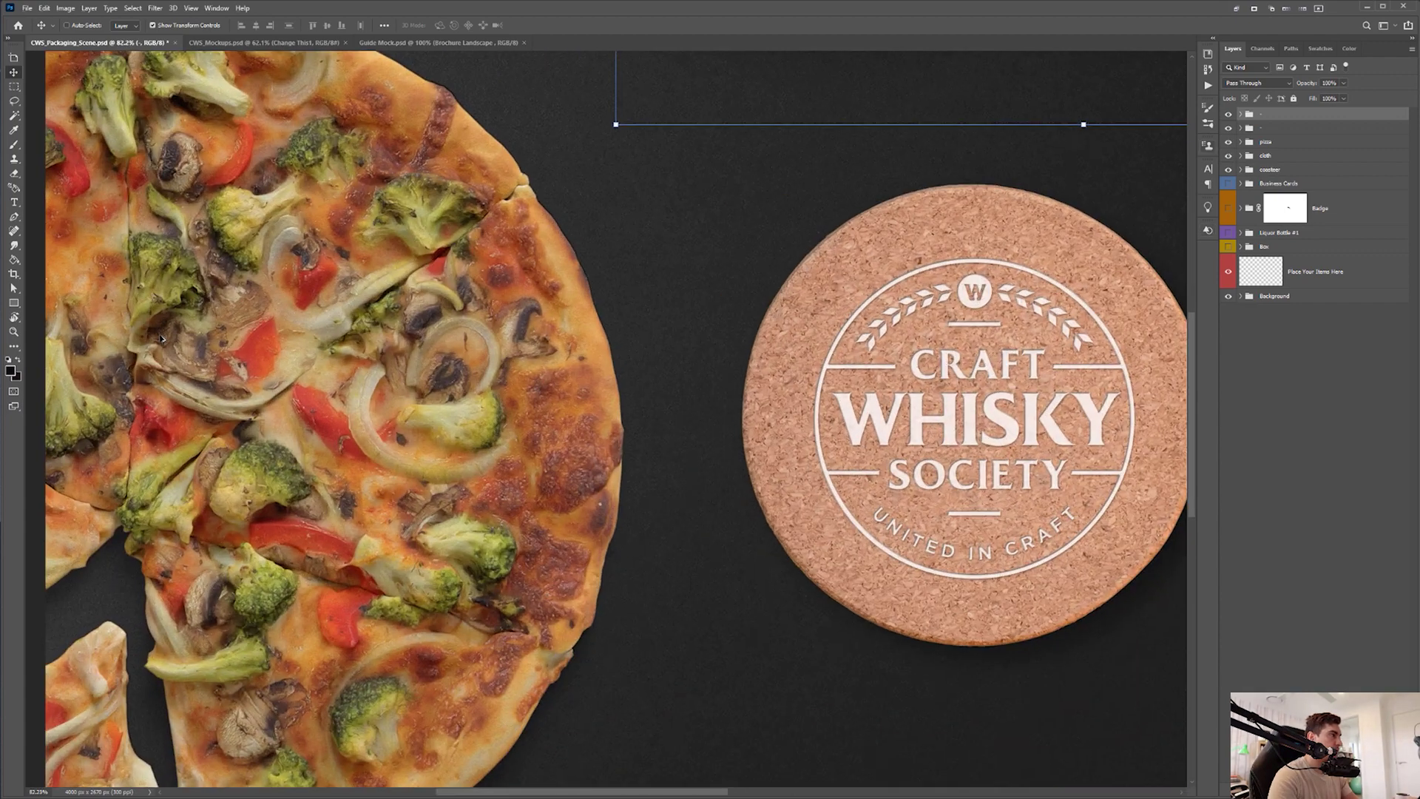
pyautogui.scroll(-3, 213, 294)
pyautogui.scroll(1, 197, 296)
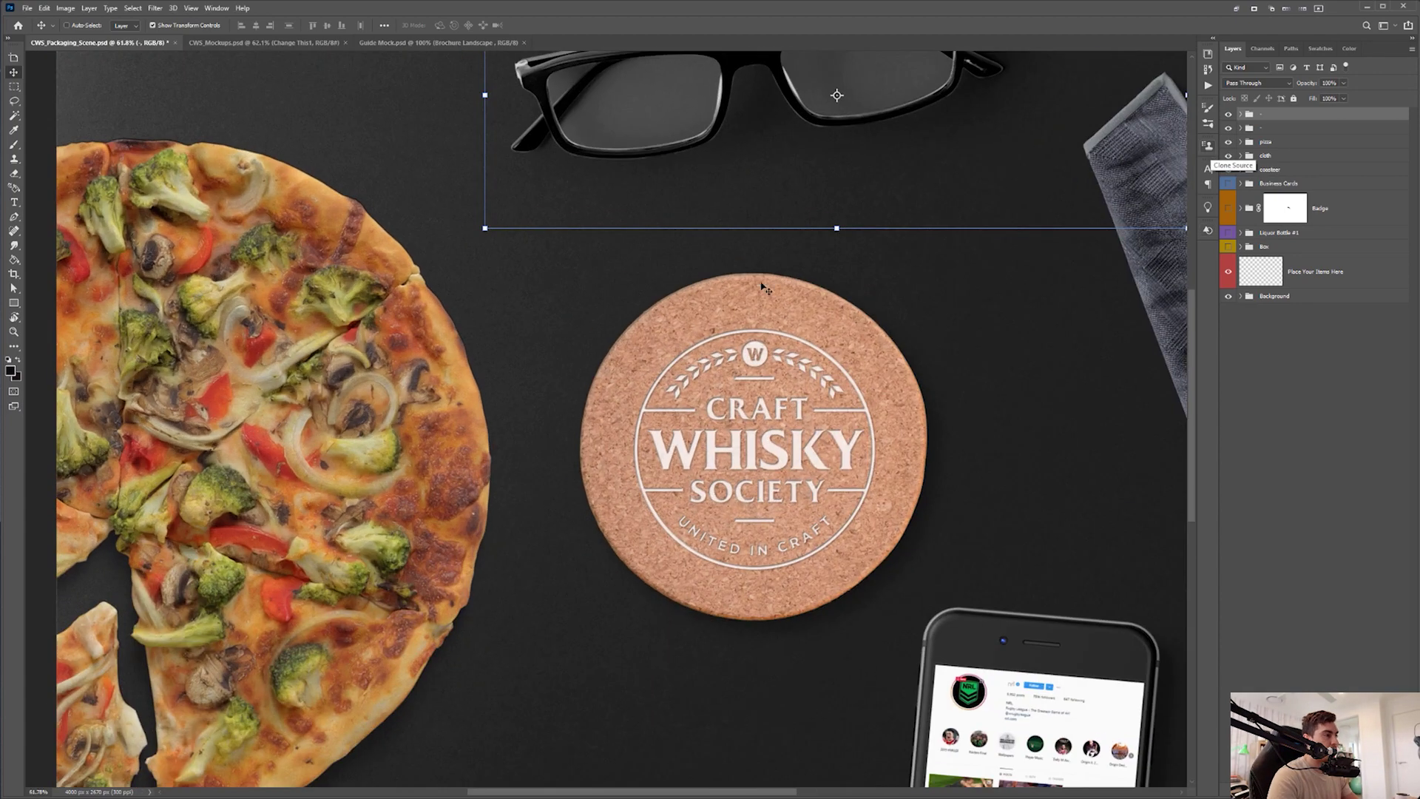
pyautogui.moveTo(878, 344); pyautogui.dragTo(840, 316)
pyautogui.scroll(2, 905, 350)
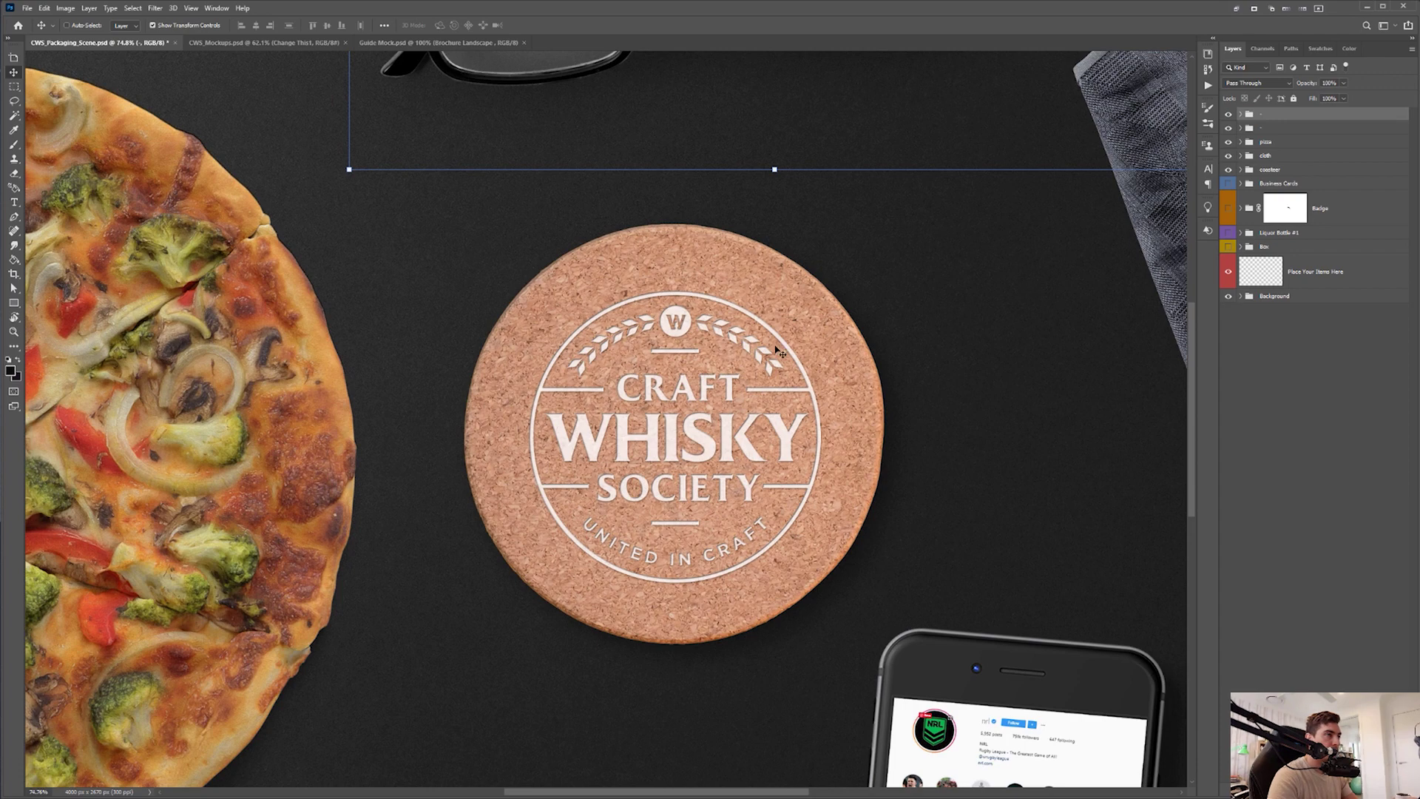
pyautogui.click(1240, 170)
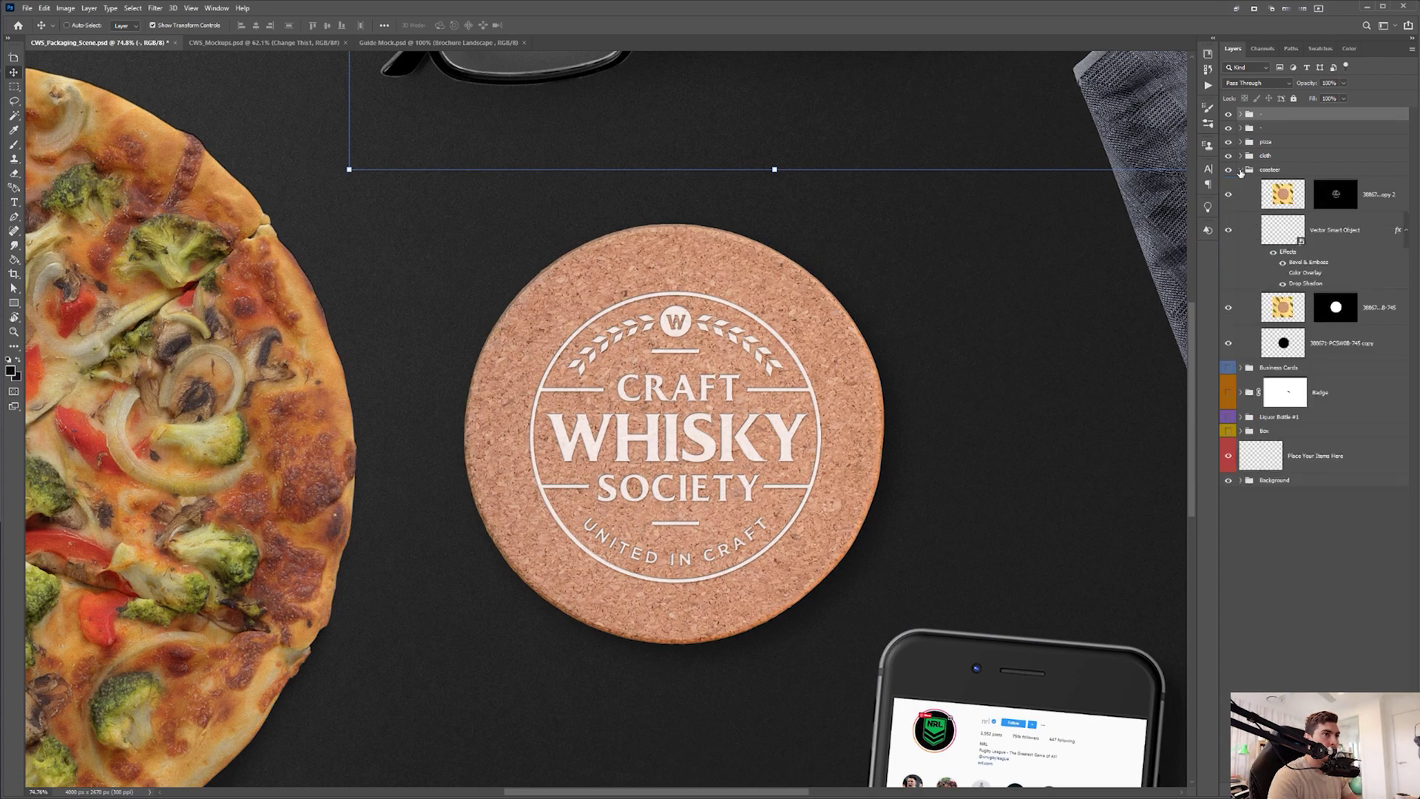
pyautogui.doubleClick(1272, 233)
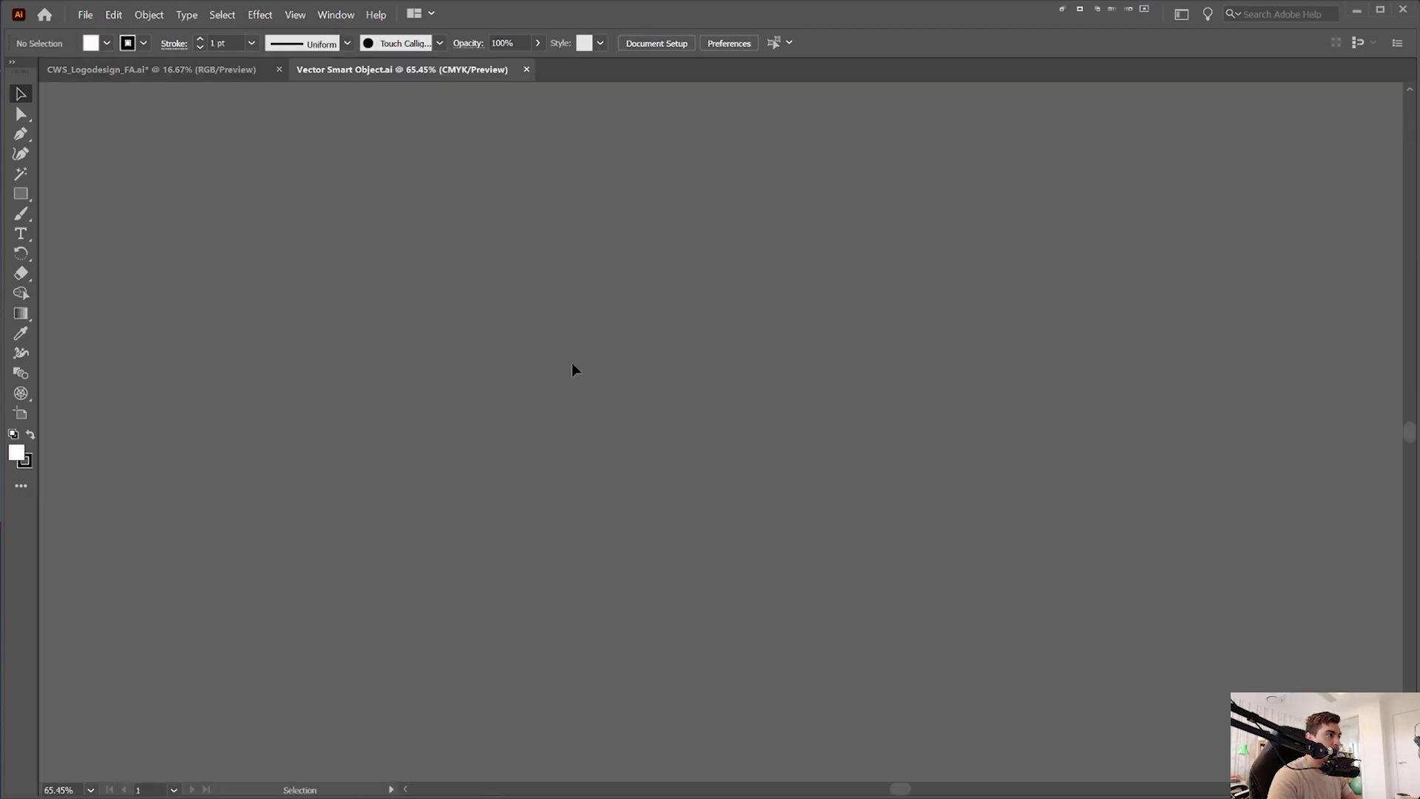
pyautogui.scroll(-5, 384, 203)
pyautogui.scroll(6, 309, 318)
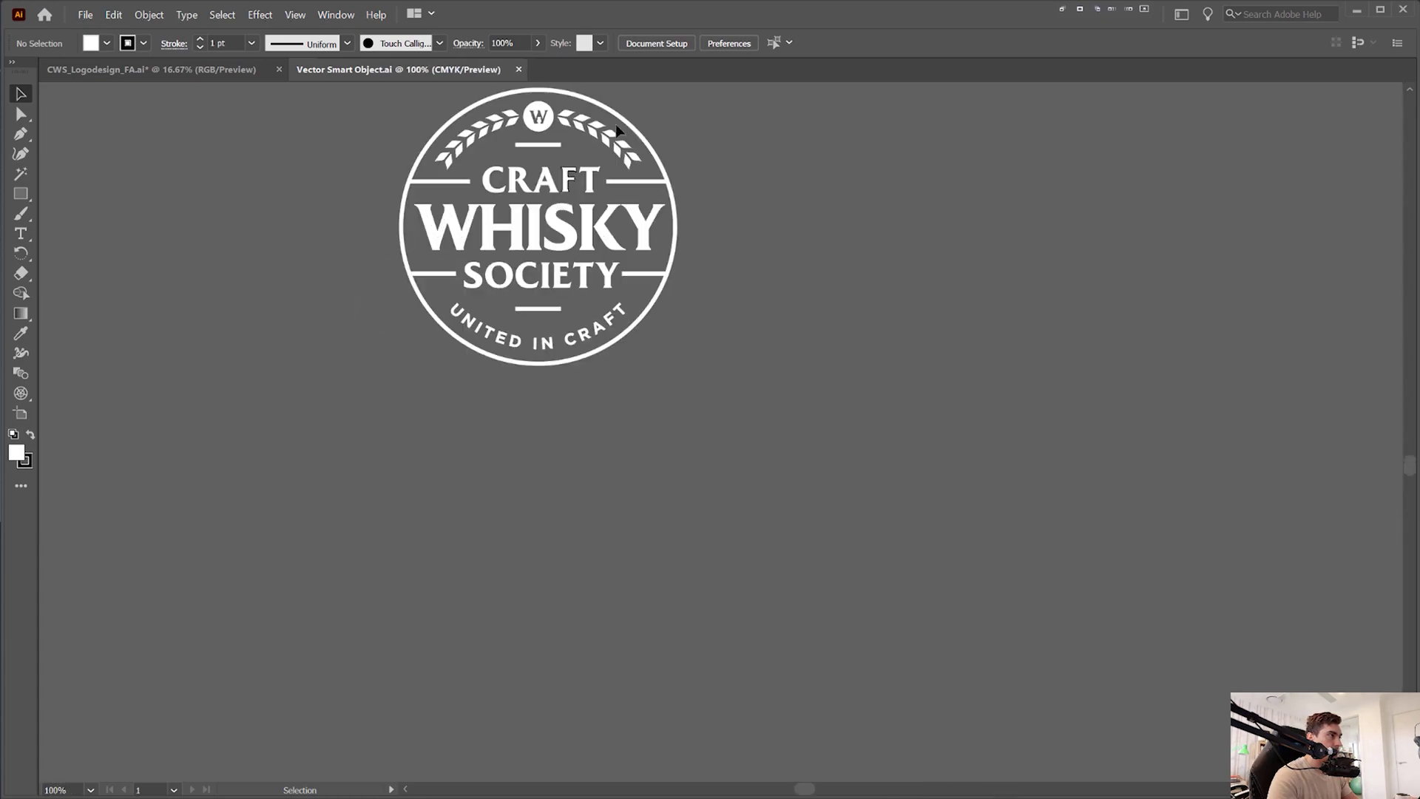
pyautogui.hotkey('alt', 'Tab')
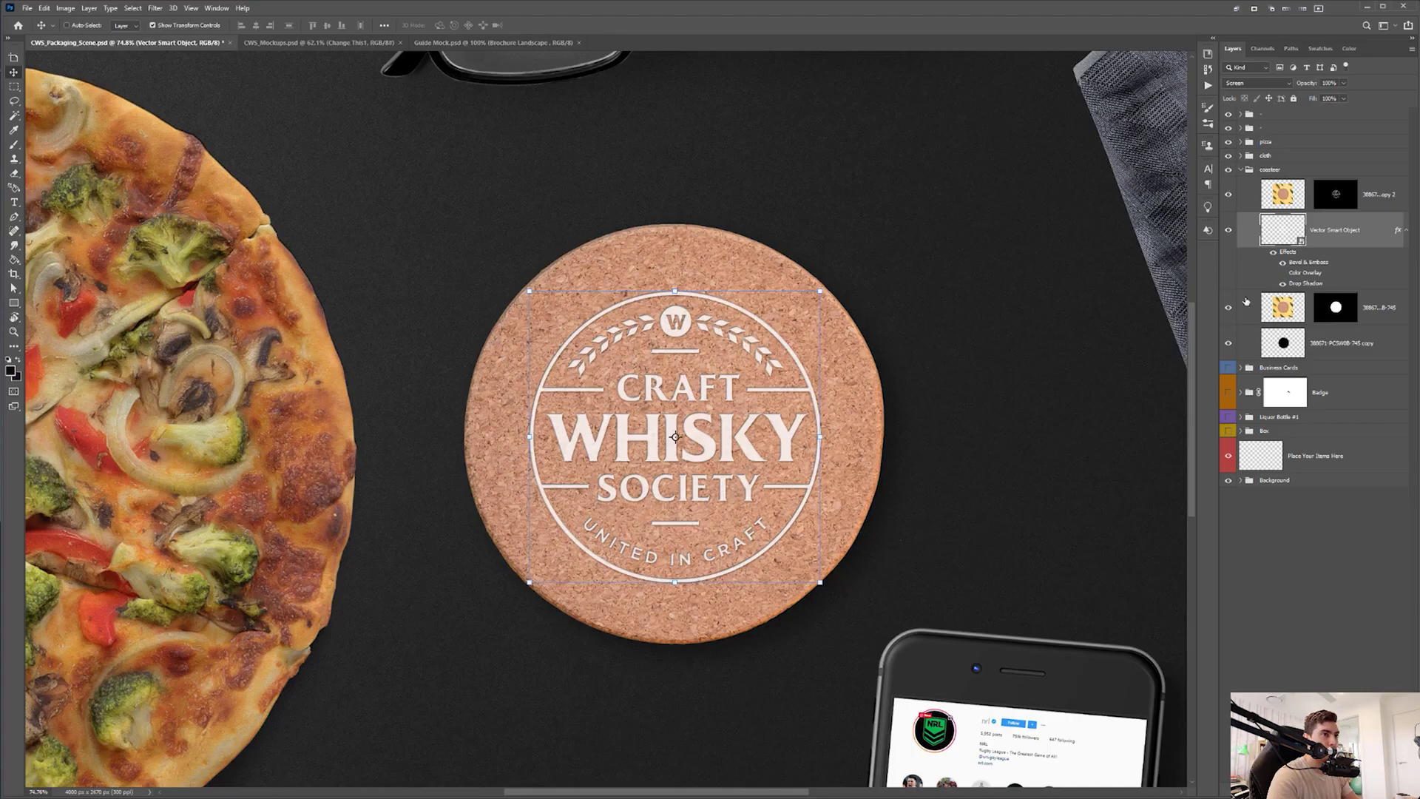
# - Toggle the layer effects of the coaster's Vector Smart Object off and on to compare the badge up close
pyautogui.click(1273, 253)
pyautogui.scroll(5, 568, 390)
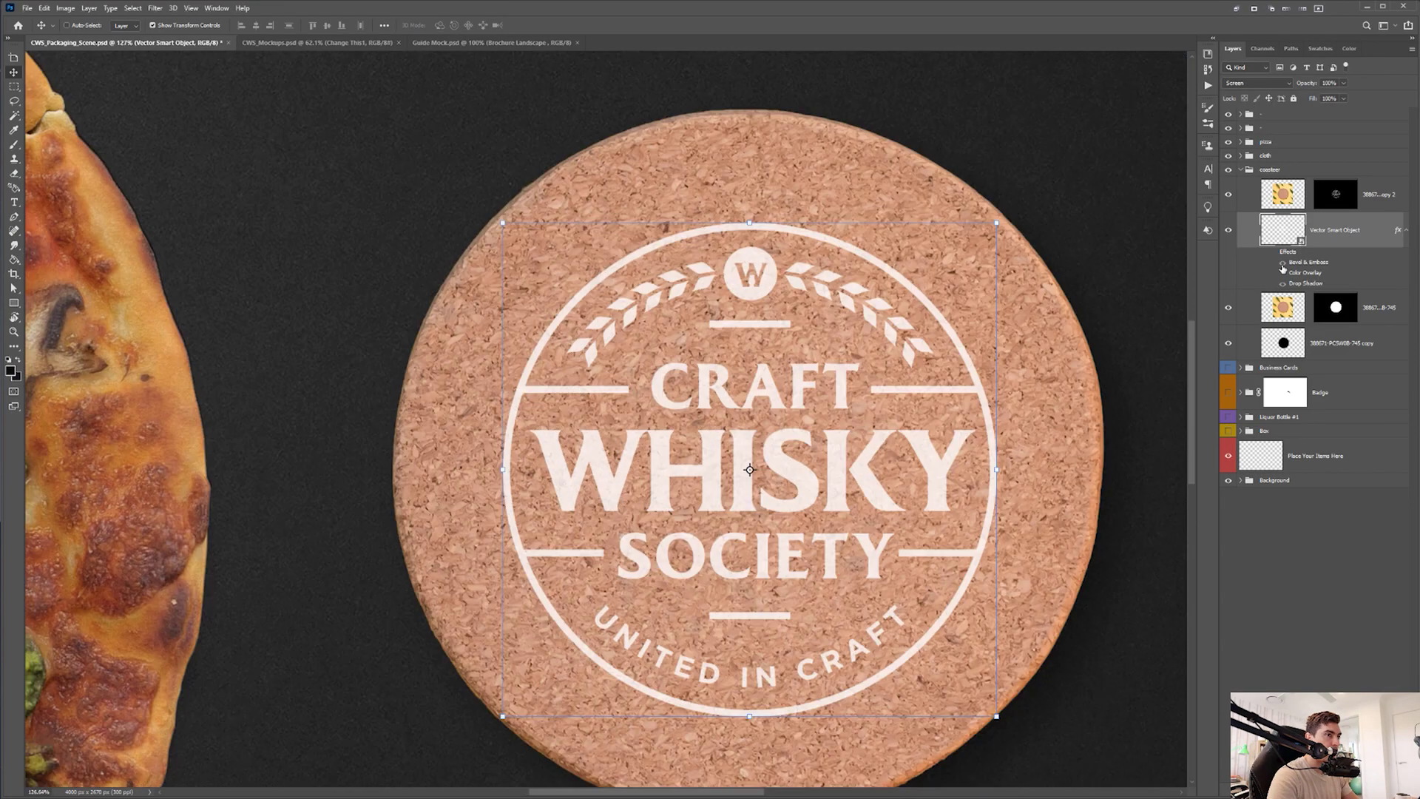
pyautogui.hotkey('ctrl', '+')
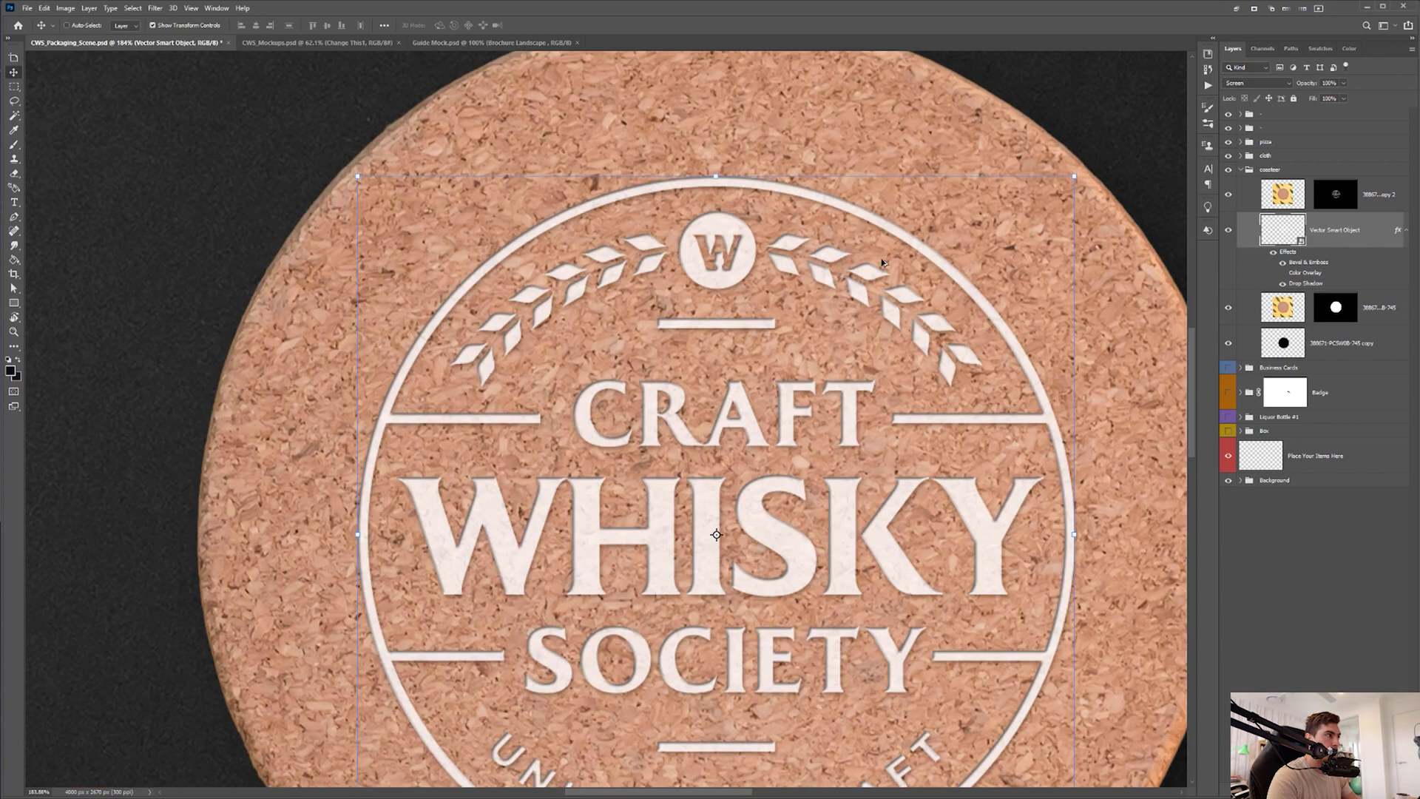
pyautogui.hotkey('ctrl', '+')
pyautogui.hotkey('ctrl', '+')
pyautogui.hotkey('ctrl', '+')
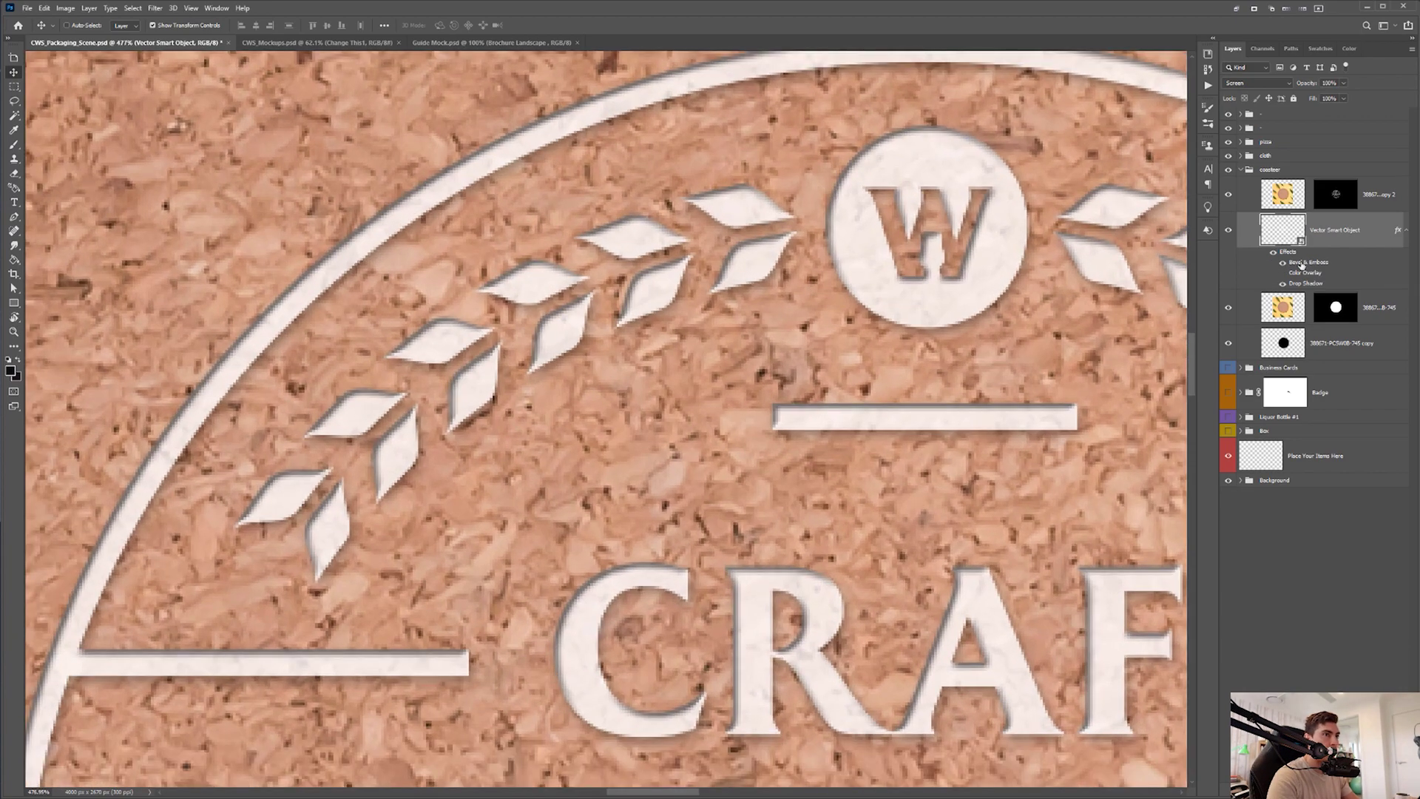
# - Open the badge's layer style and examine its Bevel & Emboss settings
pyautogui.doubleClick(1299, 267)
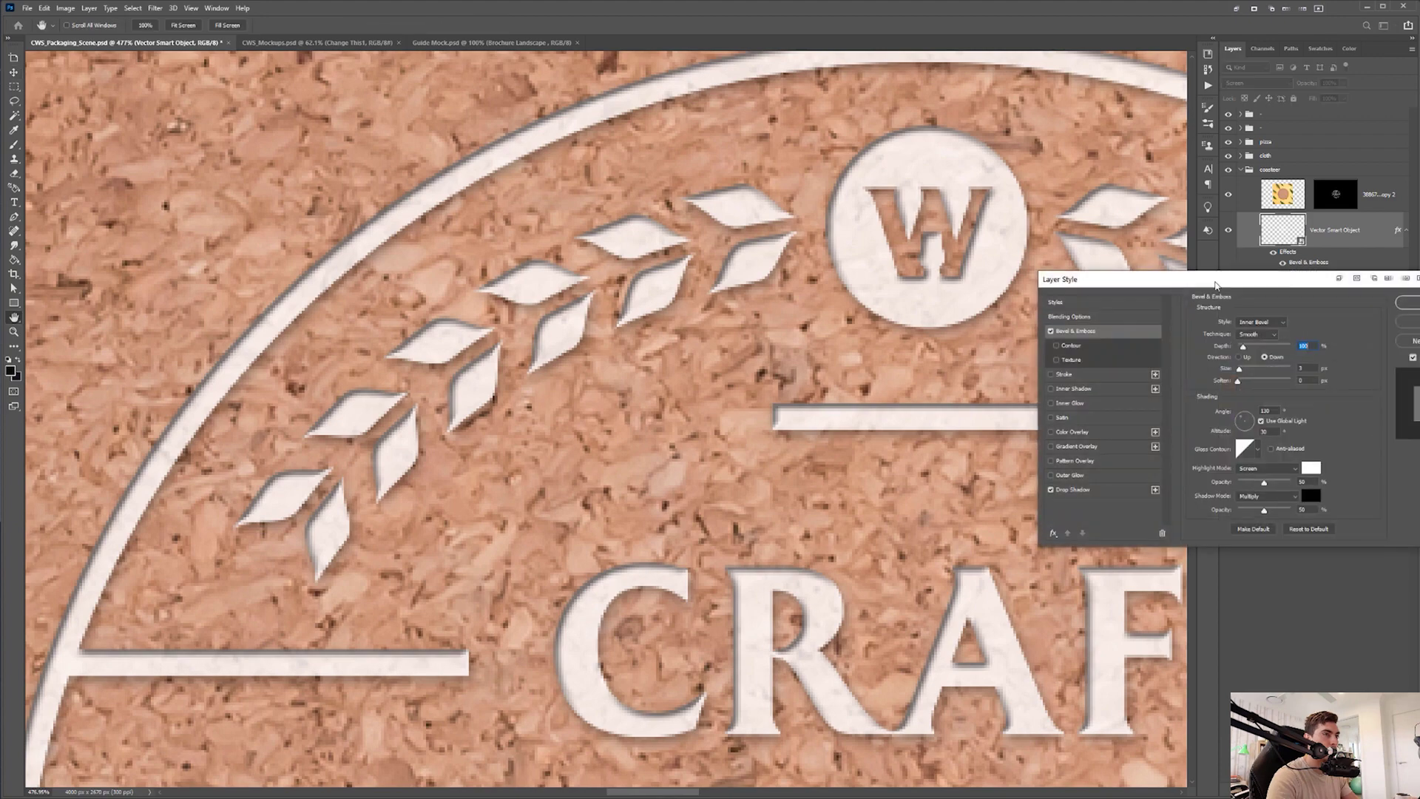
pyautogui.moveTo(1109, 279); pyautogui.dragTo(619, 245)
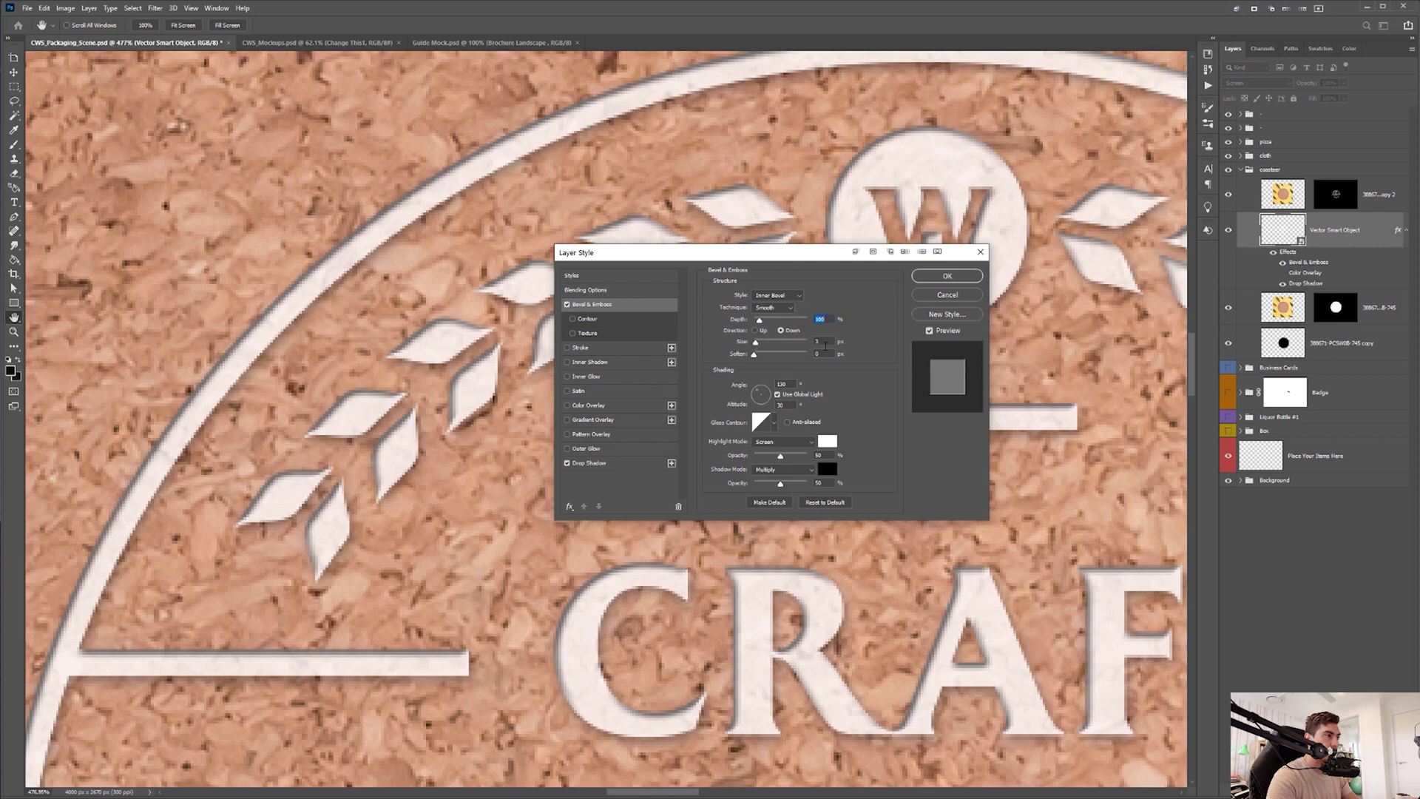
pyautogui.click(822, 342)
pyautogui.click(771, 307)
pyautogui.click(774, 303)
# - Examine the badge's Drop Shadow settings, toggle the shadow off and on, and cancel out of the layer style
pyautogui.click(594, 463)
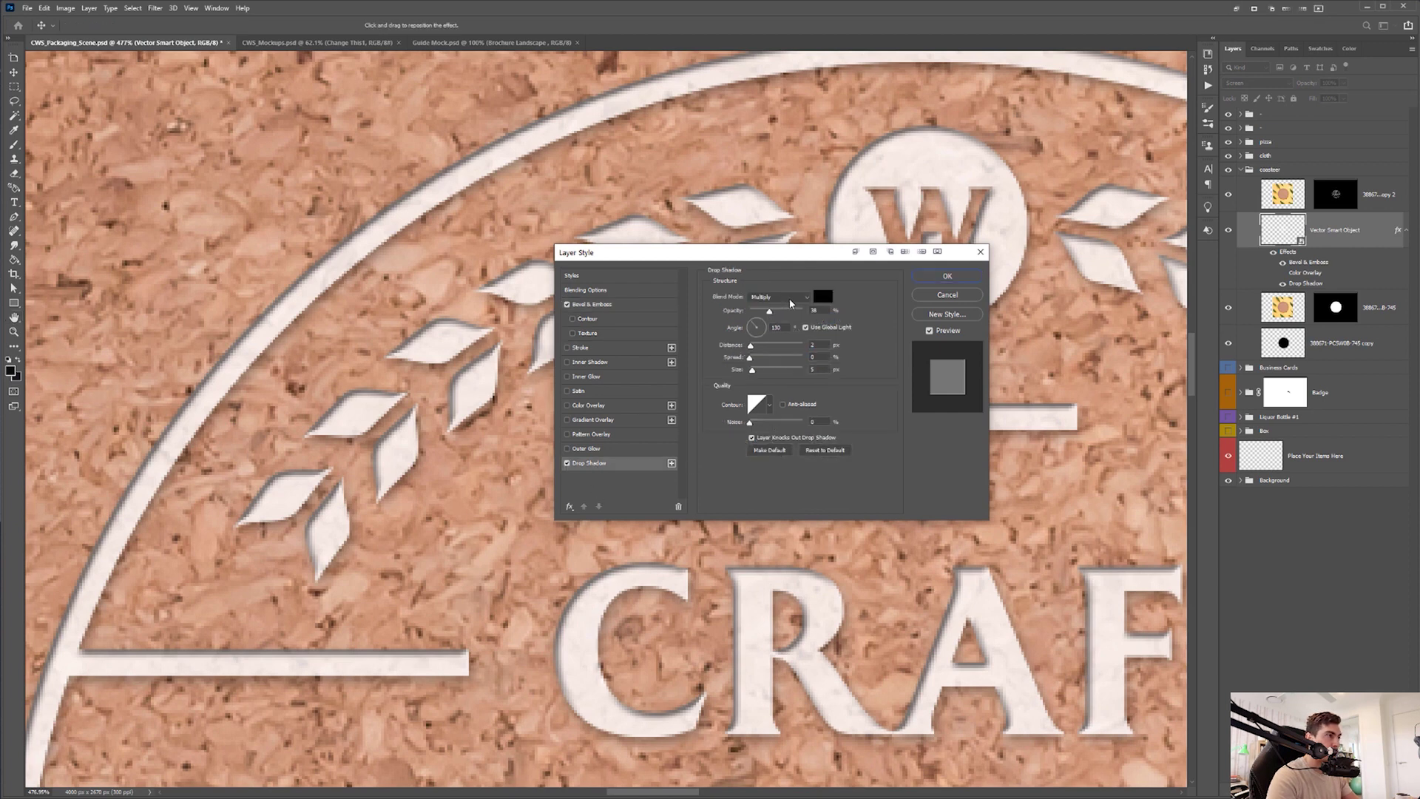
pyautogui.moveTo(747, 253); pyautogui.dragTo(826, 251)
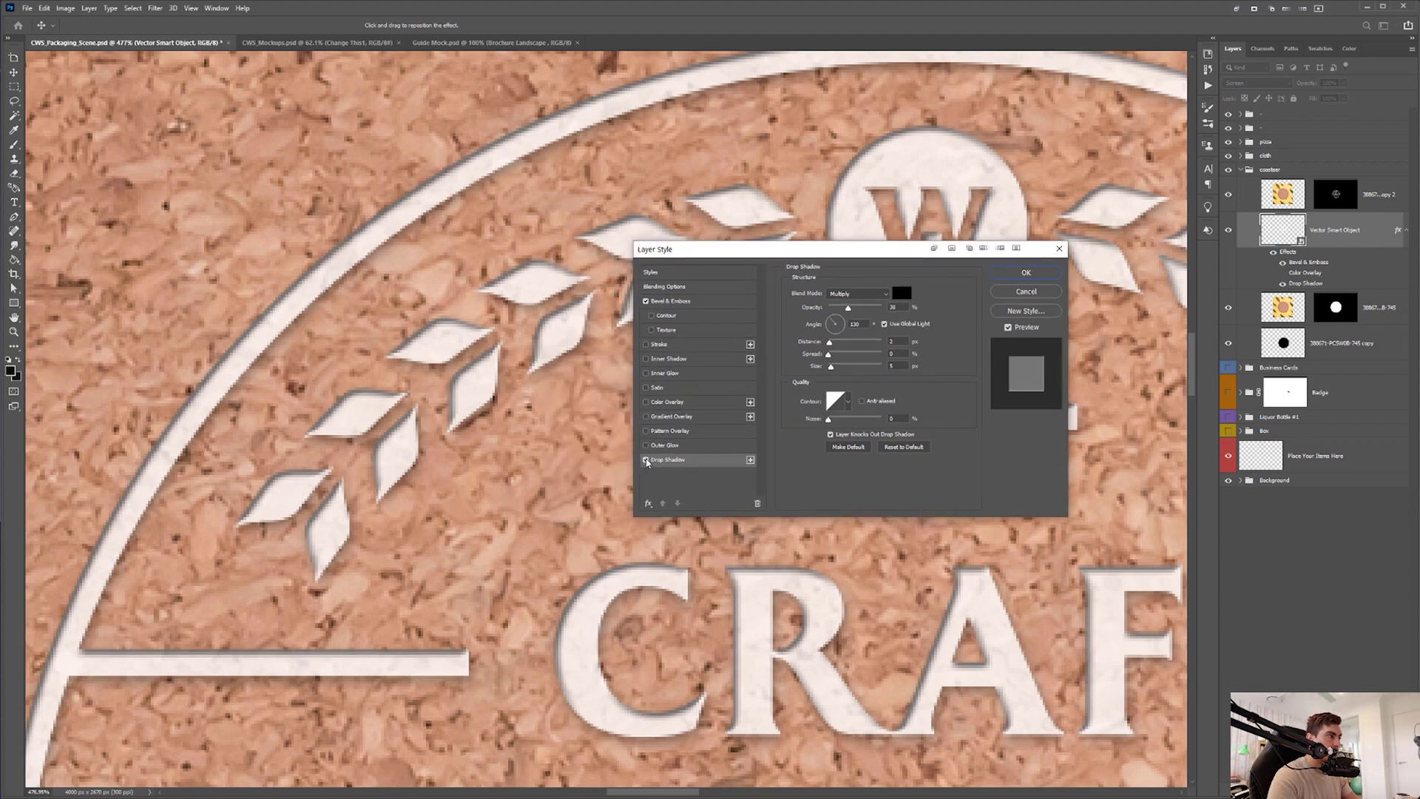
pyautogui.click(646, 459)
pyautogui.click(646, 460)
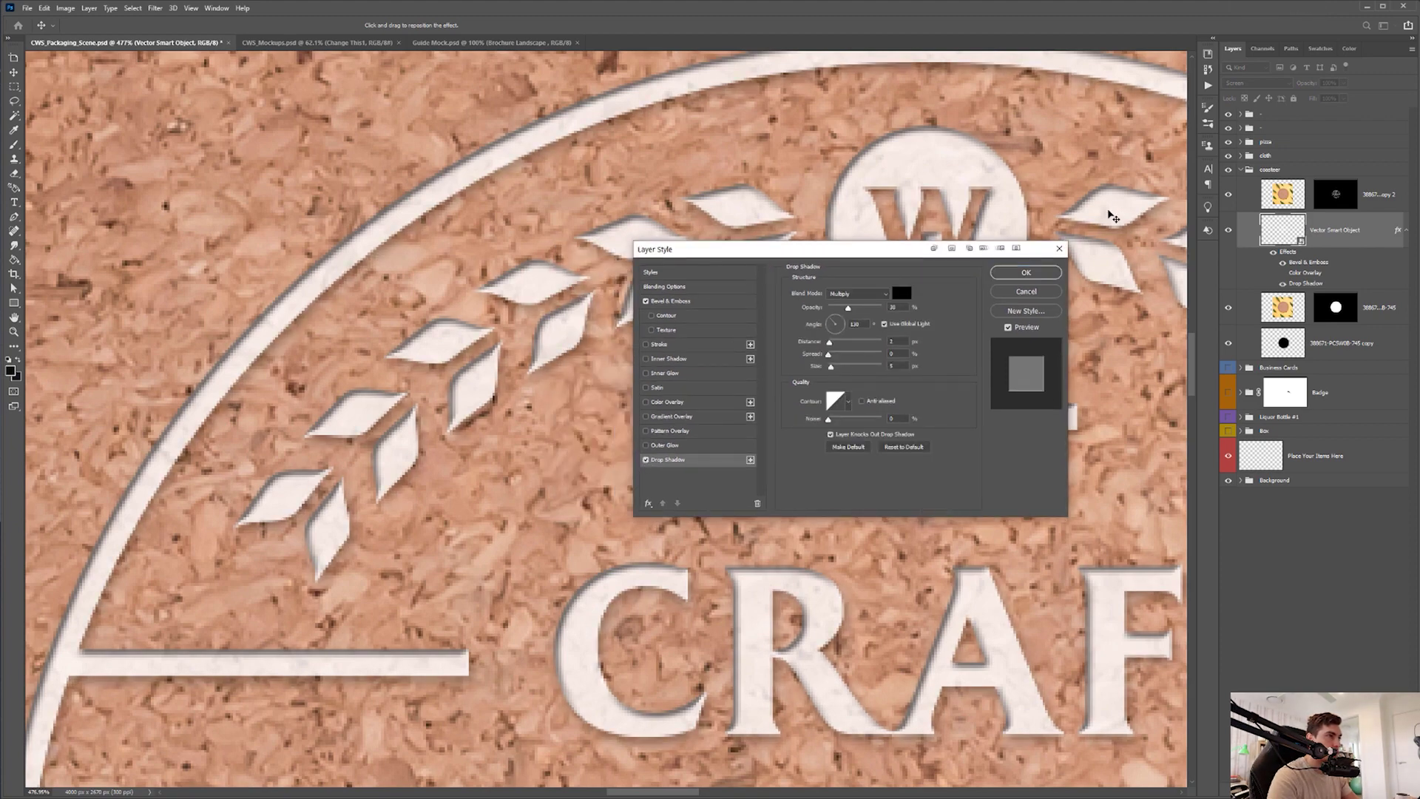
pyautogui.click(1032, 292)
# - Return to the whole packaging scene and toggle the coaster group's visibility off and on
pyautogui.scroll(-15, 894, 251)
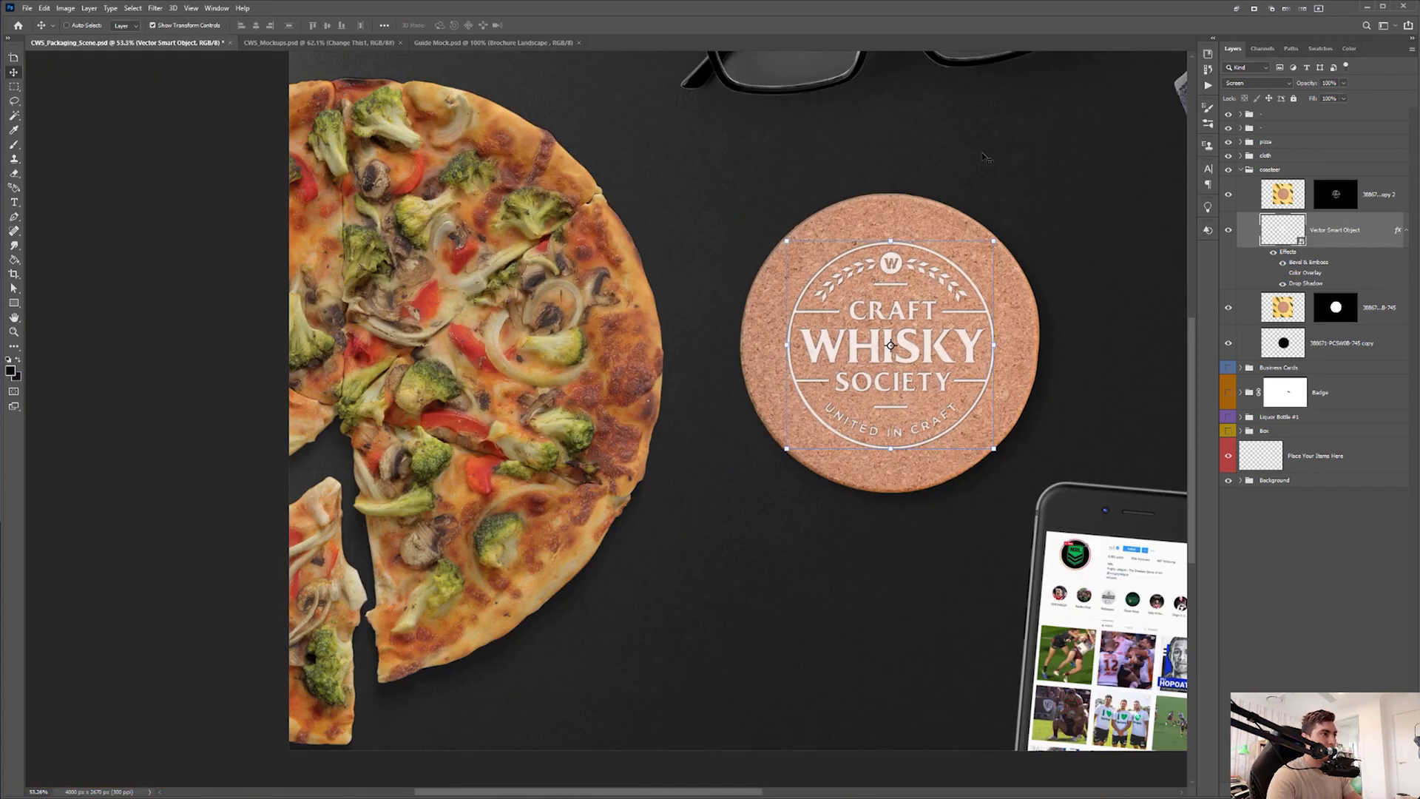
pyautogui.moveTo(936, 156); pyautogui.dragTo(829, 218)
pyautogui.scroll(-2, 939, 296)
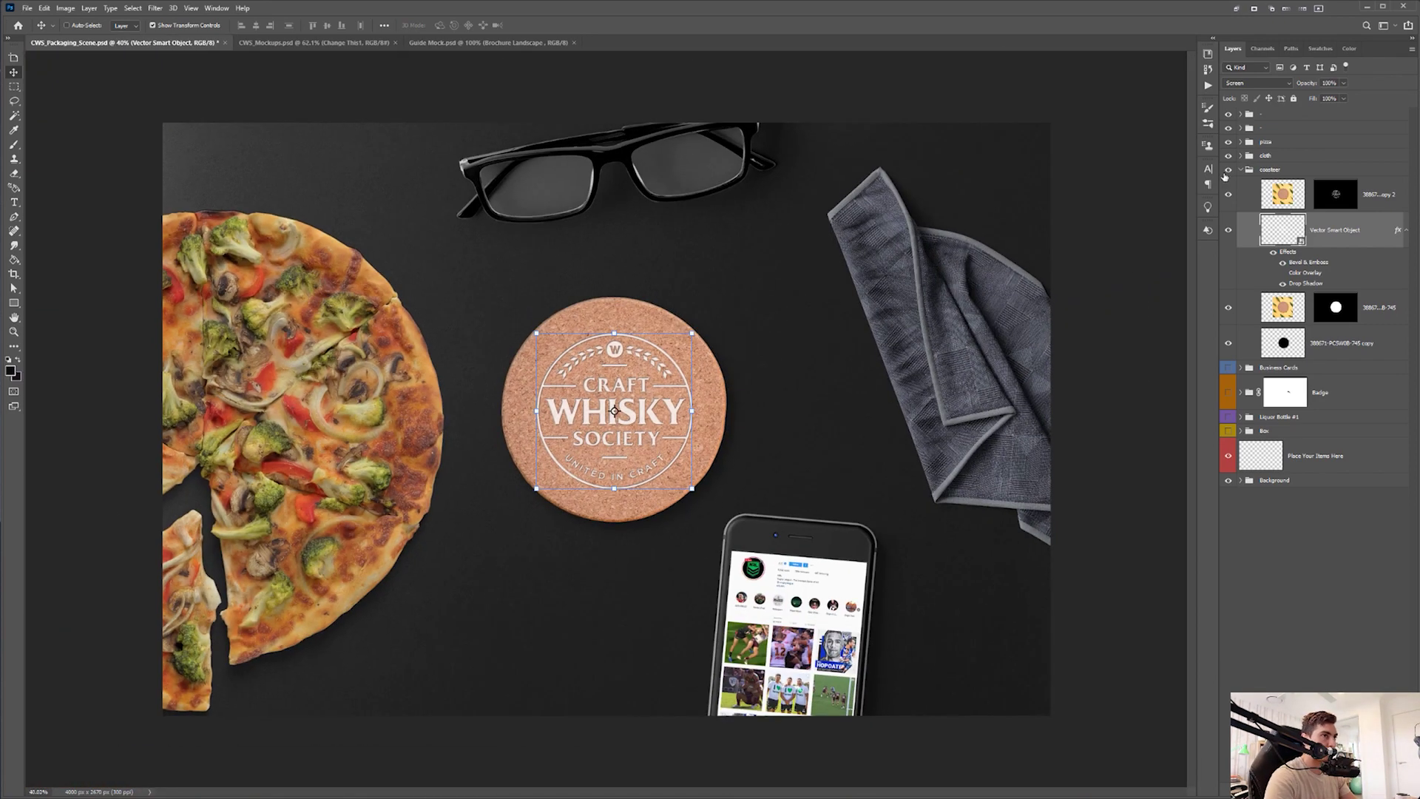
pyautogui.click(1229, 170)
pyautogui.click(1228, 170)
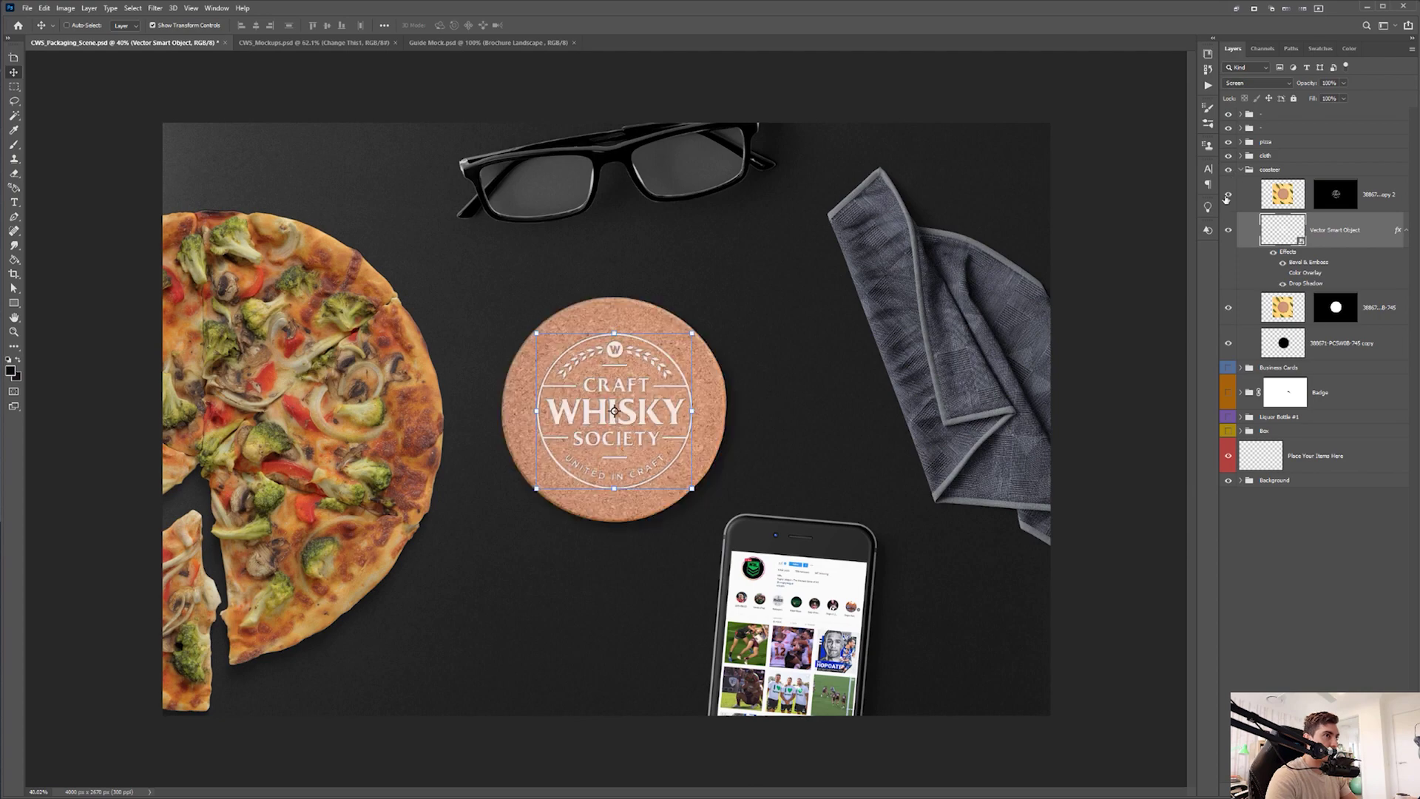
# - Switch to CWS_Mockups.psd and toggle the bag's Change This1 badge layer off and on
pyautogui.click(348, 42)
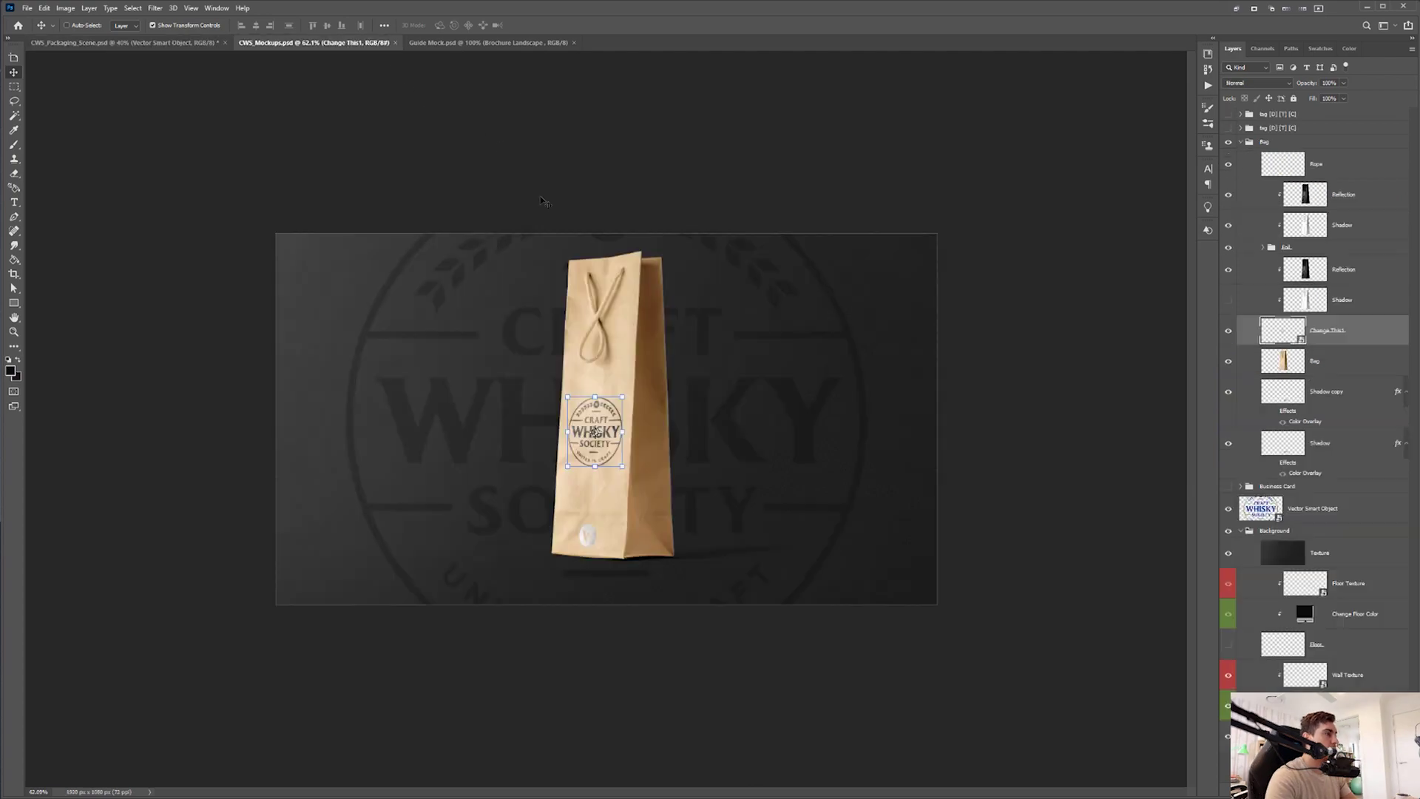
pyautogui.scroll(3, 570, 235)
pyautogui.scroll(4, 571, 235)
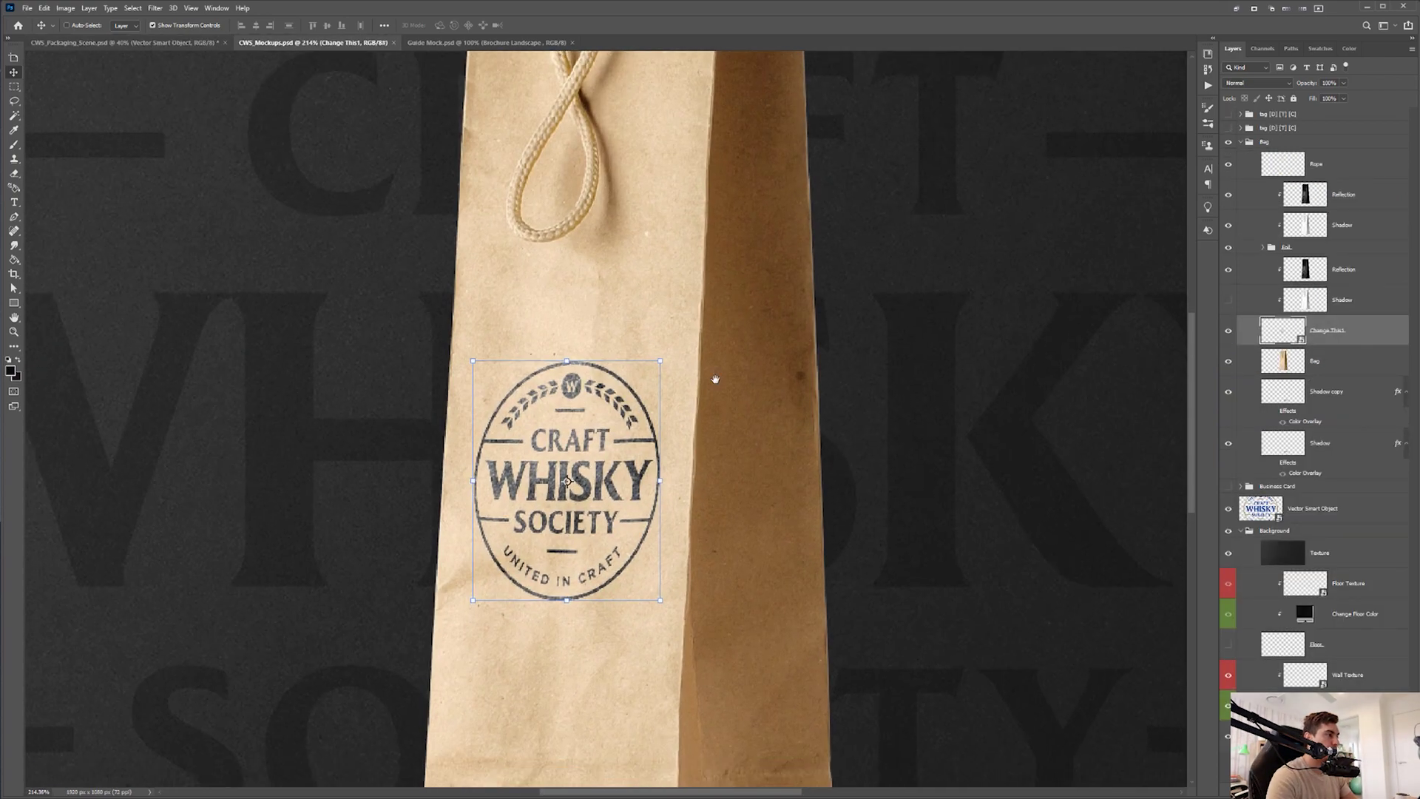
pyautogui.click(1228, 330)
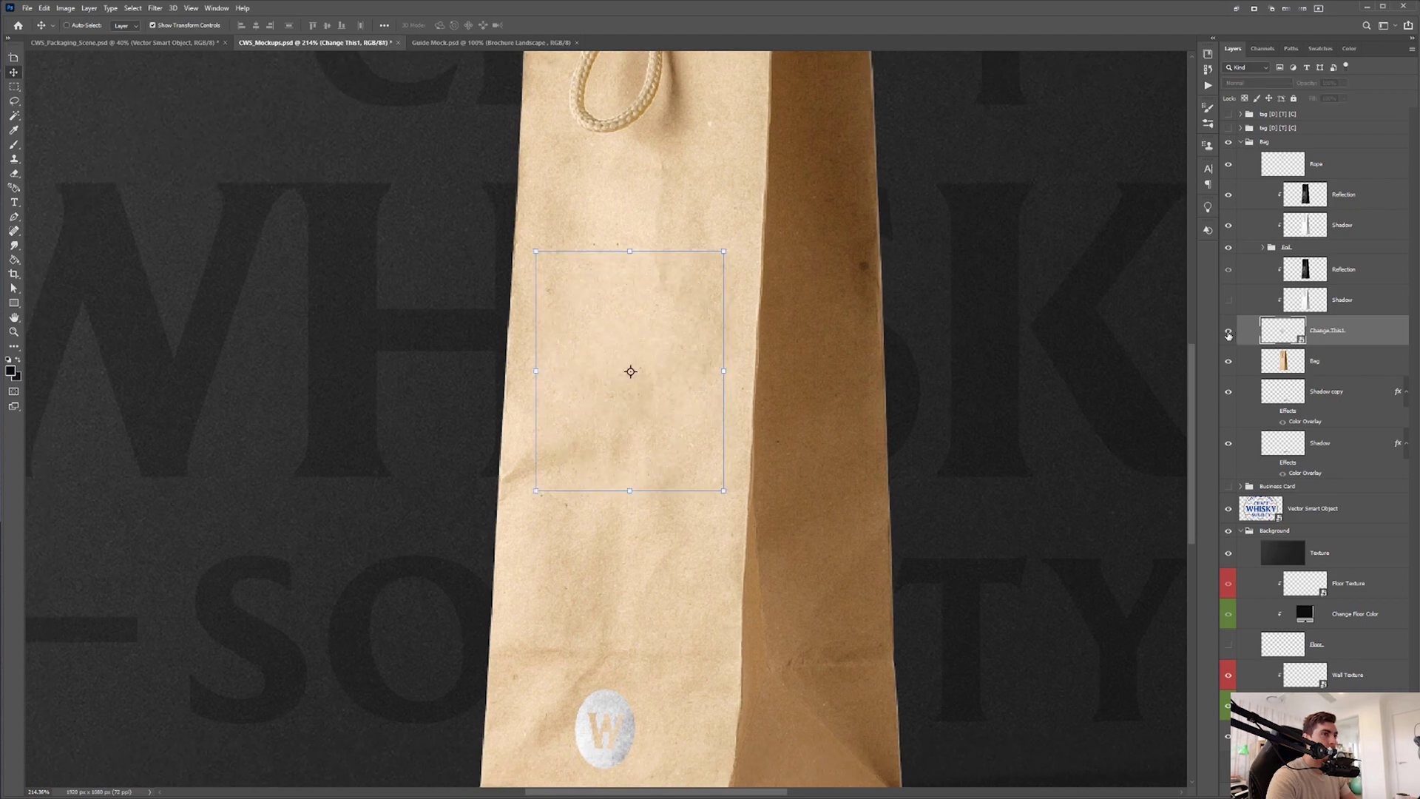
pyautogui.click(1228, 331)
# - Open the Change This1 smart object to examine its flat badge artwork, and close it again
pyautogui.doubleClick(1287, 330)
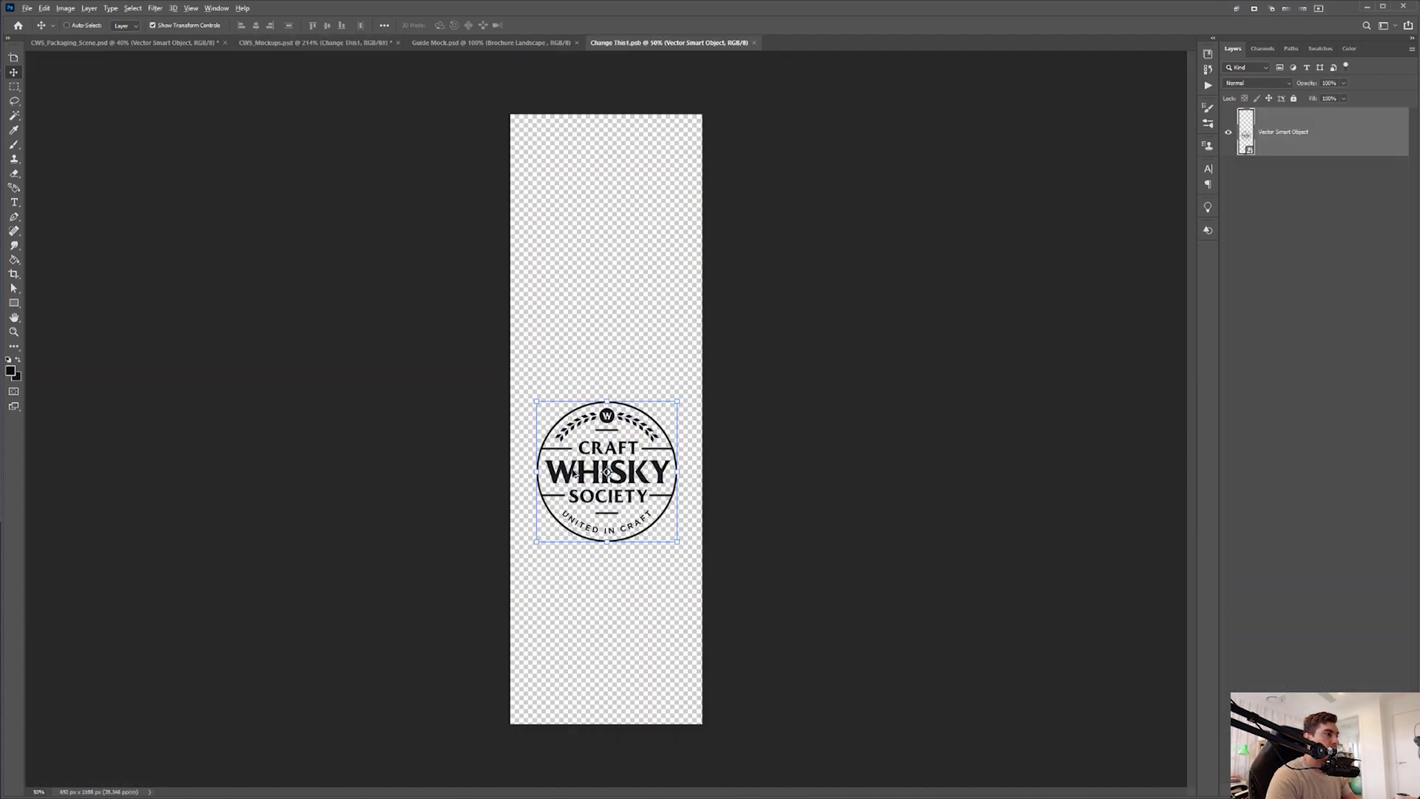
pyautogui.scroll(6, 595, 443)
pyautogui.scroll(-1, 662, 348)
pyautogui.scroll(-3, 662, 347)
pyautogui.click(754, 42)
pyautogui.scroll(-2, 691, 409)
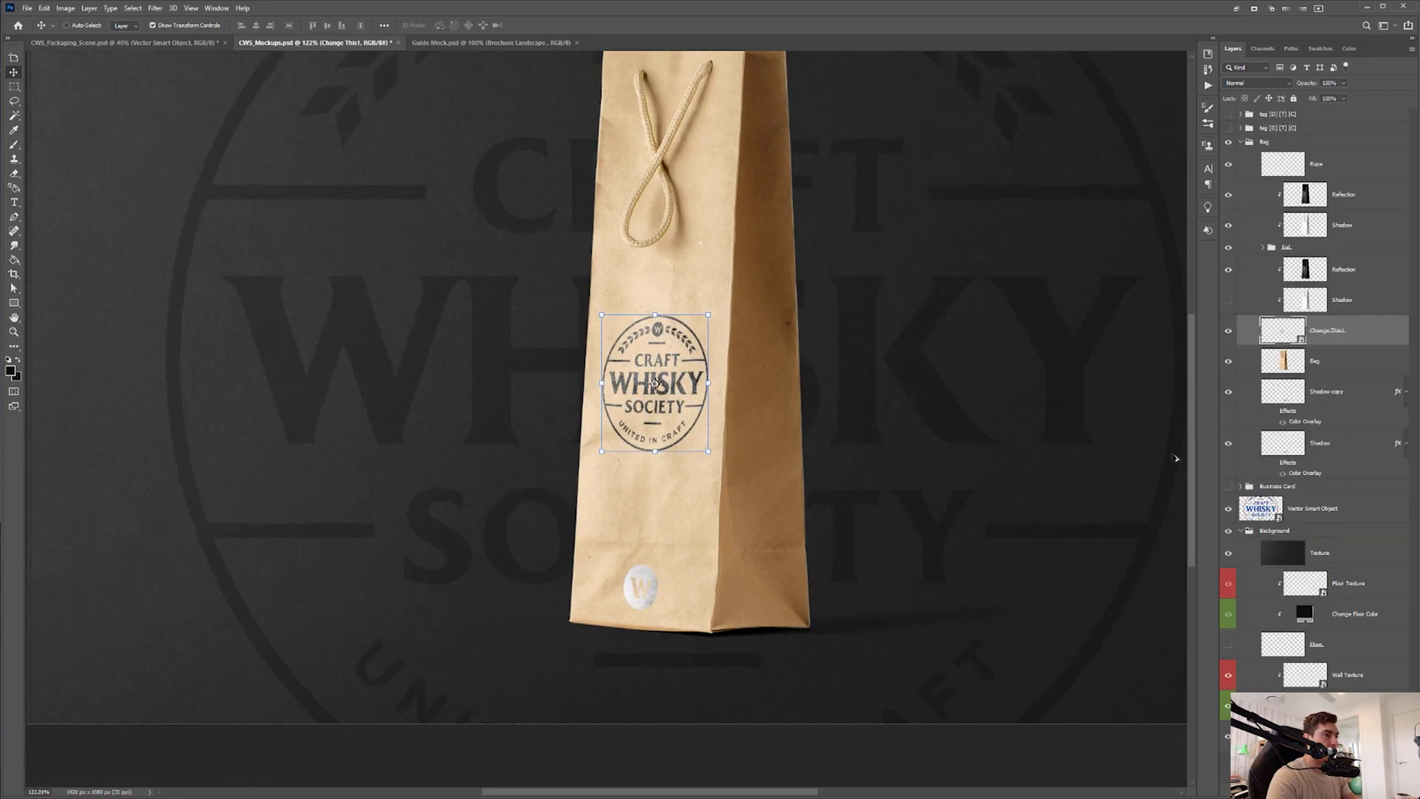
# - Select the background badge's Vector Smart Object, toggle its visibility off and on, and check its blend mode and opacity
pyautogui.scroll(-2, 1175, 458)
pyautogui.click(1237, 515)
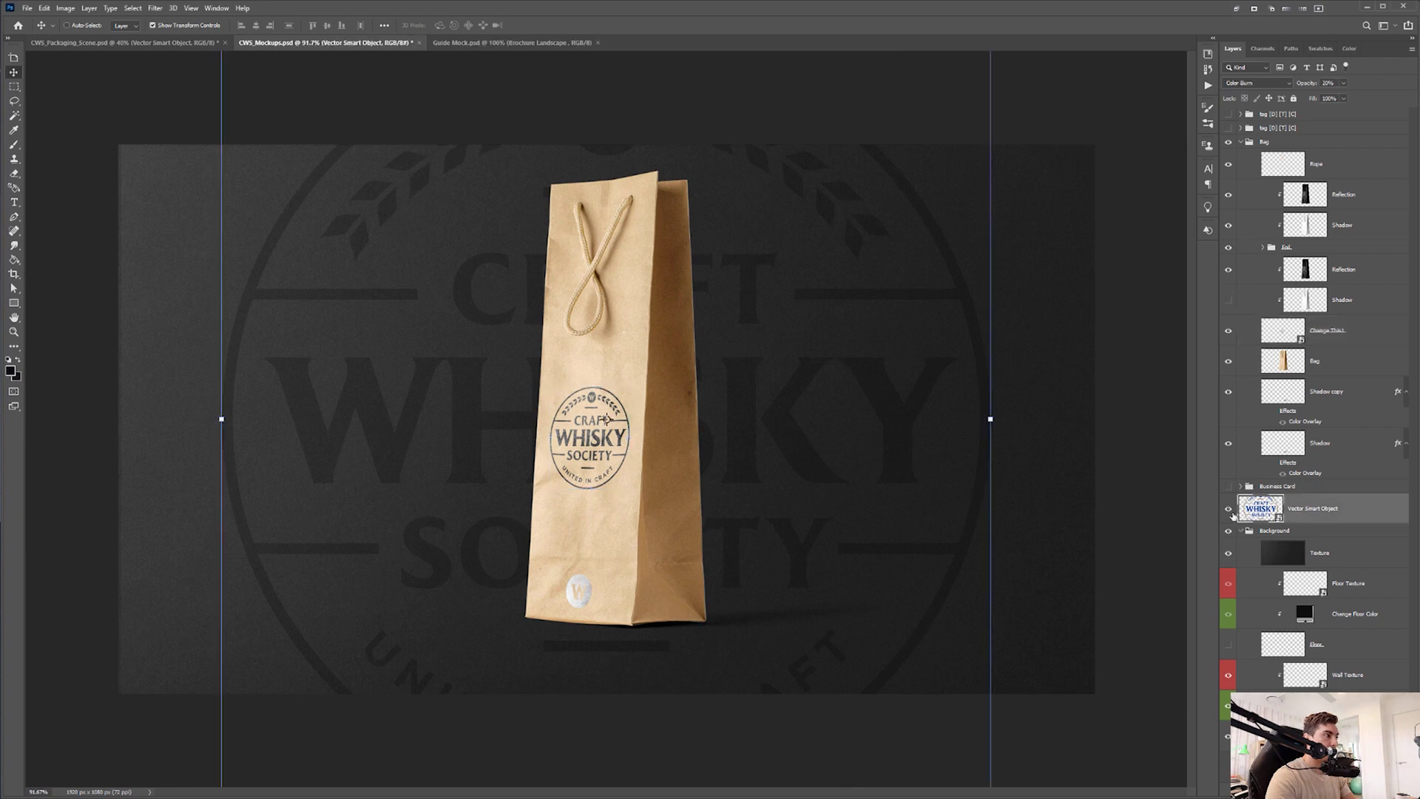
pyautogui.click(1228, 510)
pyautogui.click(1228, 510)
pyautogui.click(1246, 83)
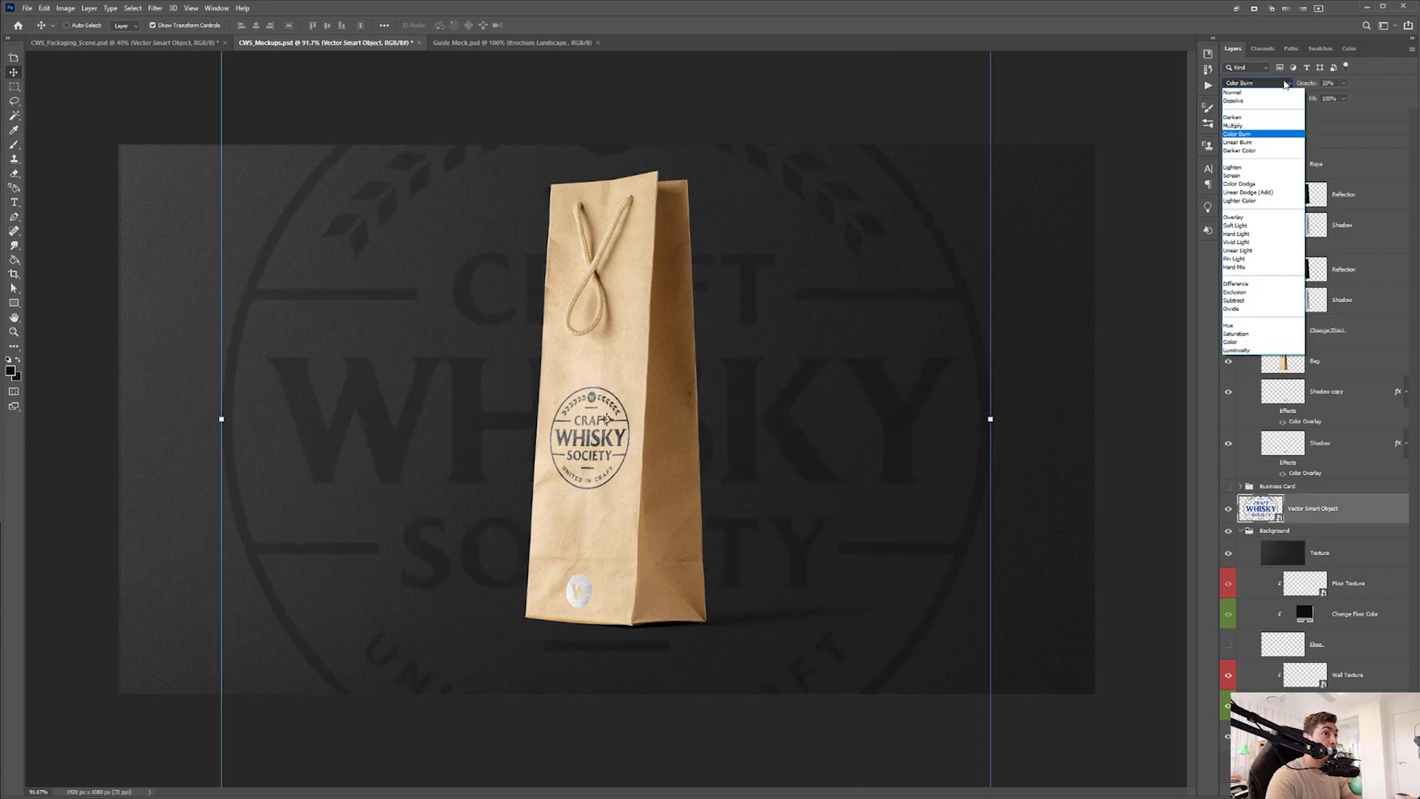
pyautogui.click(1333, 81)
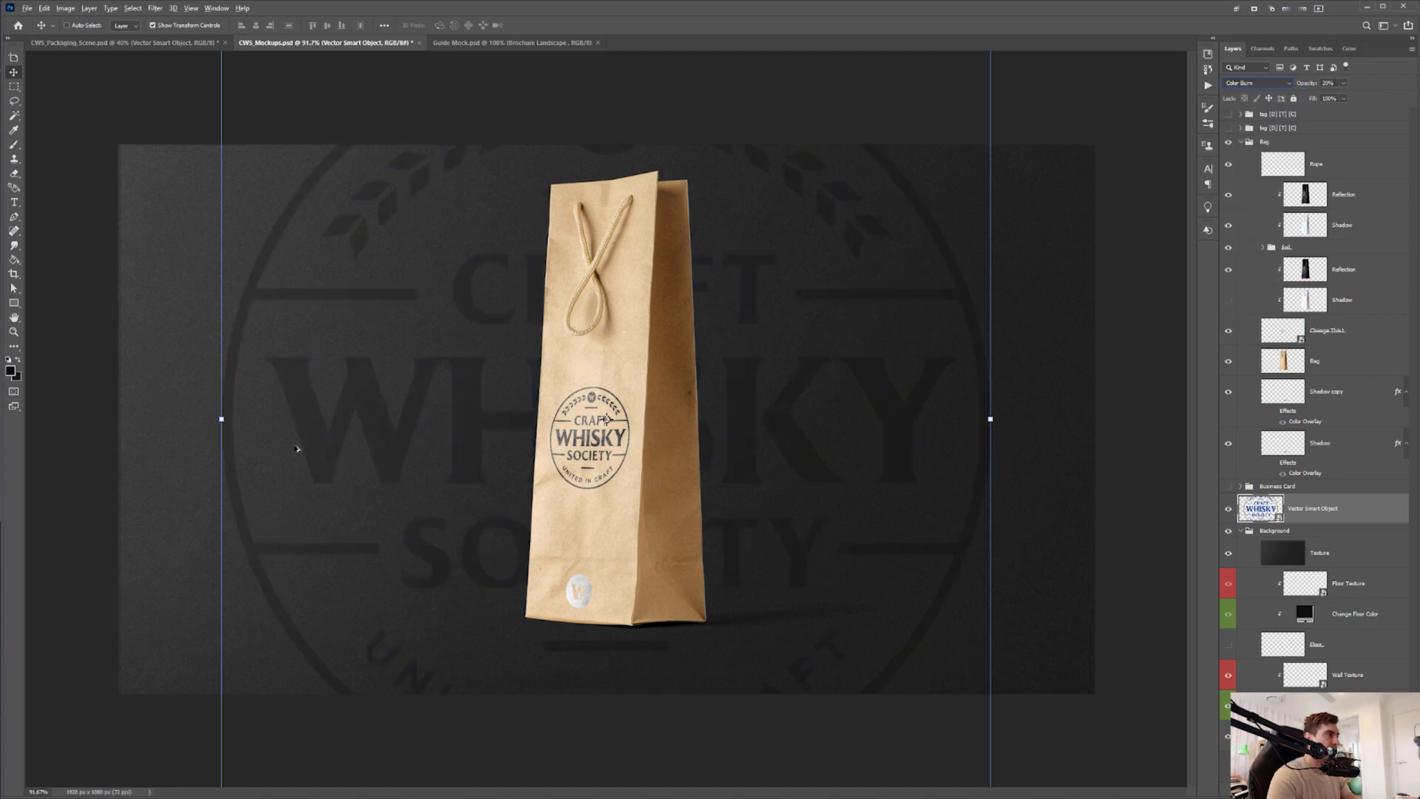
# - Toggle the background Texture layer off and on, and examine the grain over the large badge up close
pyautogui.click(1233, 554)
pyautogui.click(1233, 554)
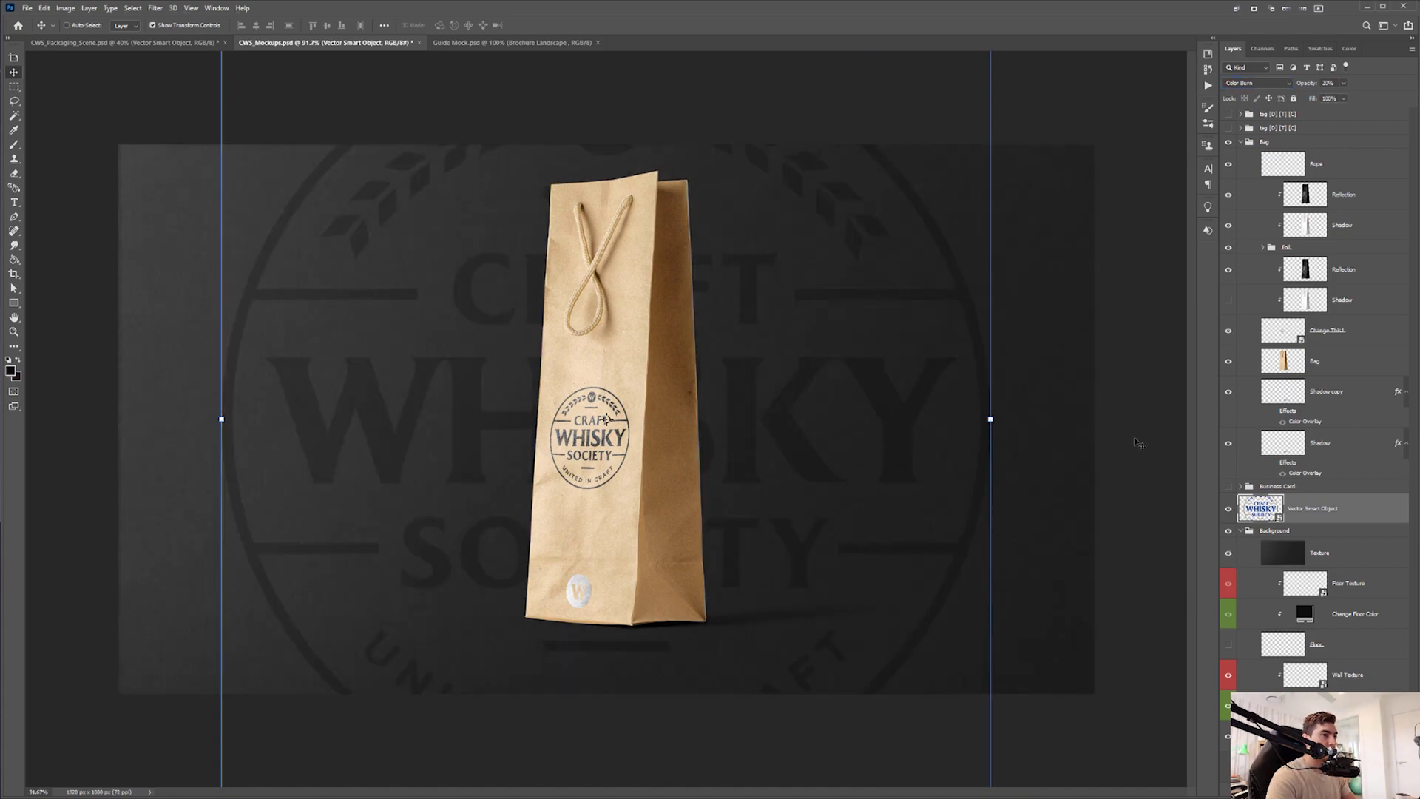
pyautogui.scroll(10, 1139, 442)
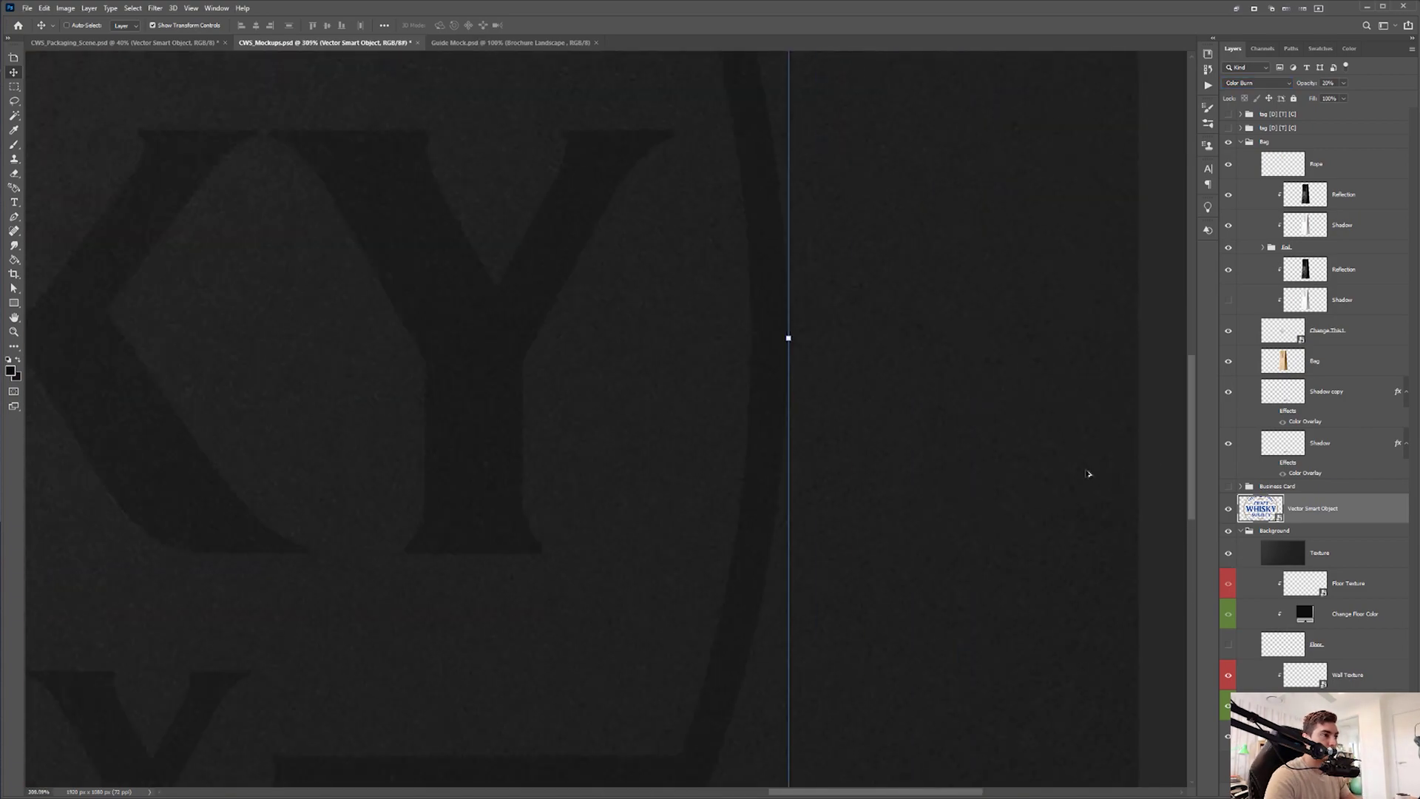
pyautogui.scroll(-10, 790, 426)
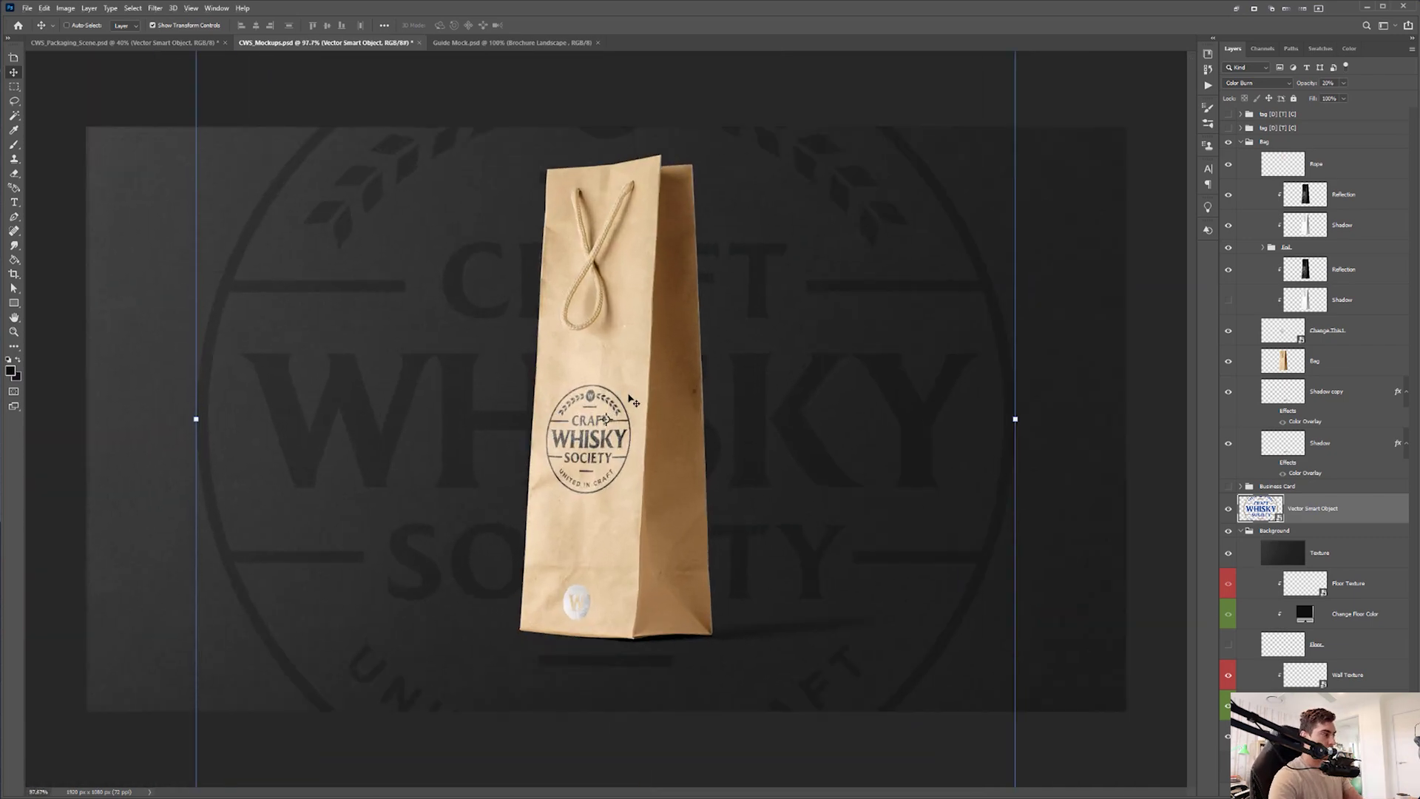
pyautogui.scroll(-3, 628, 401)
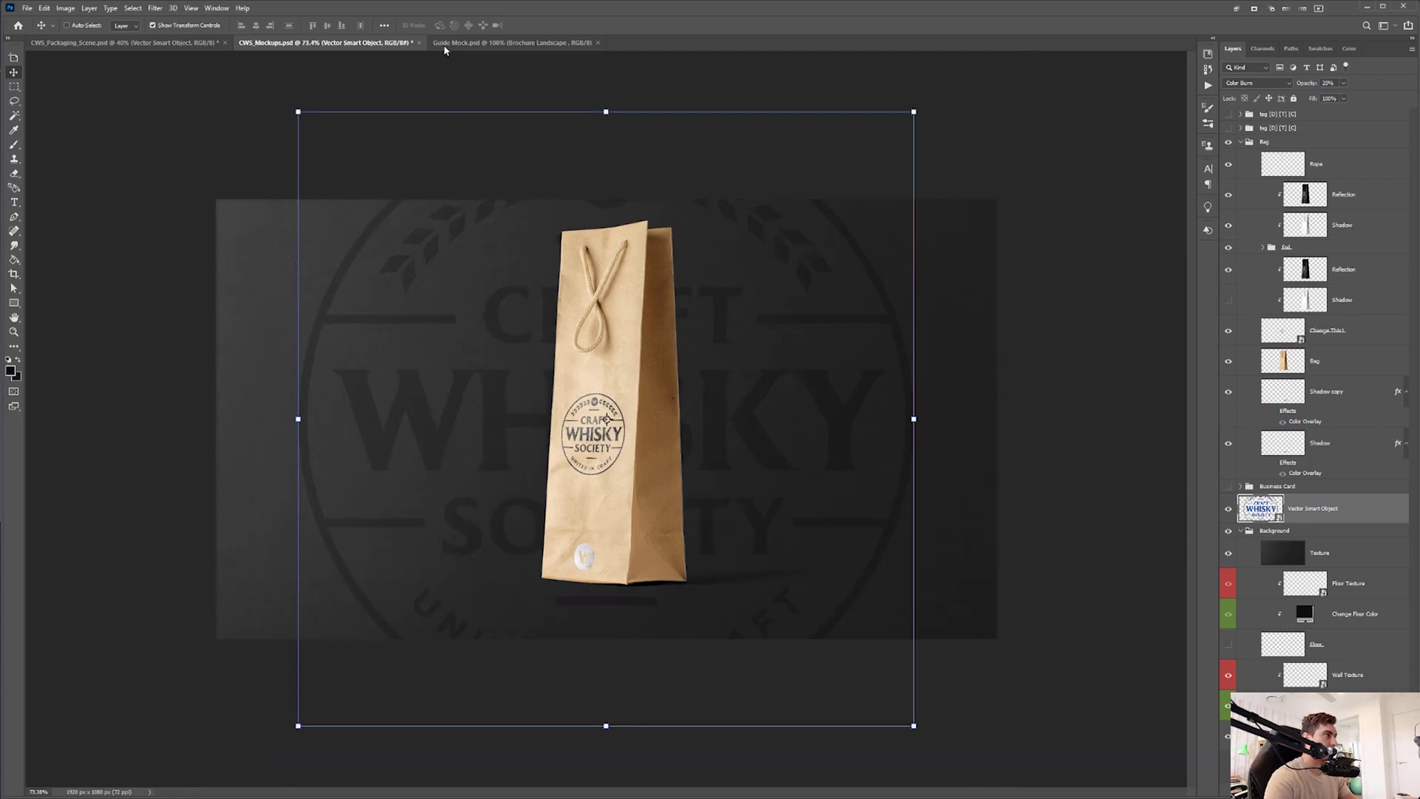
# - Switch to Guide Mock.psd and toggle the closed brochure's Selective Foil layer to compare the blank and designed covers
pyautogui.click(466, 43)
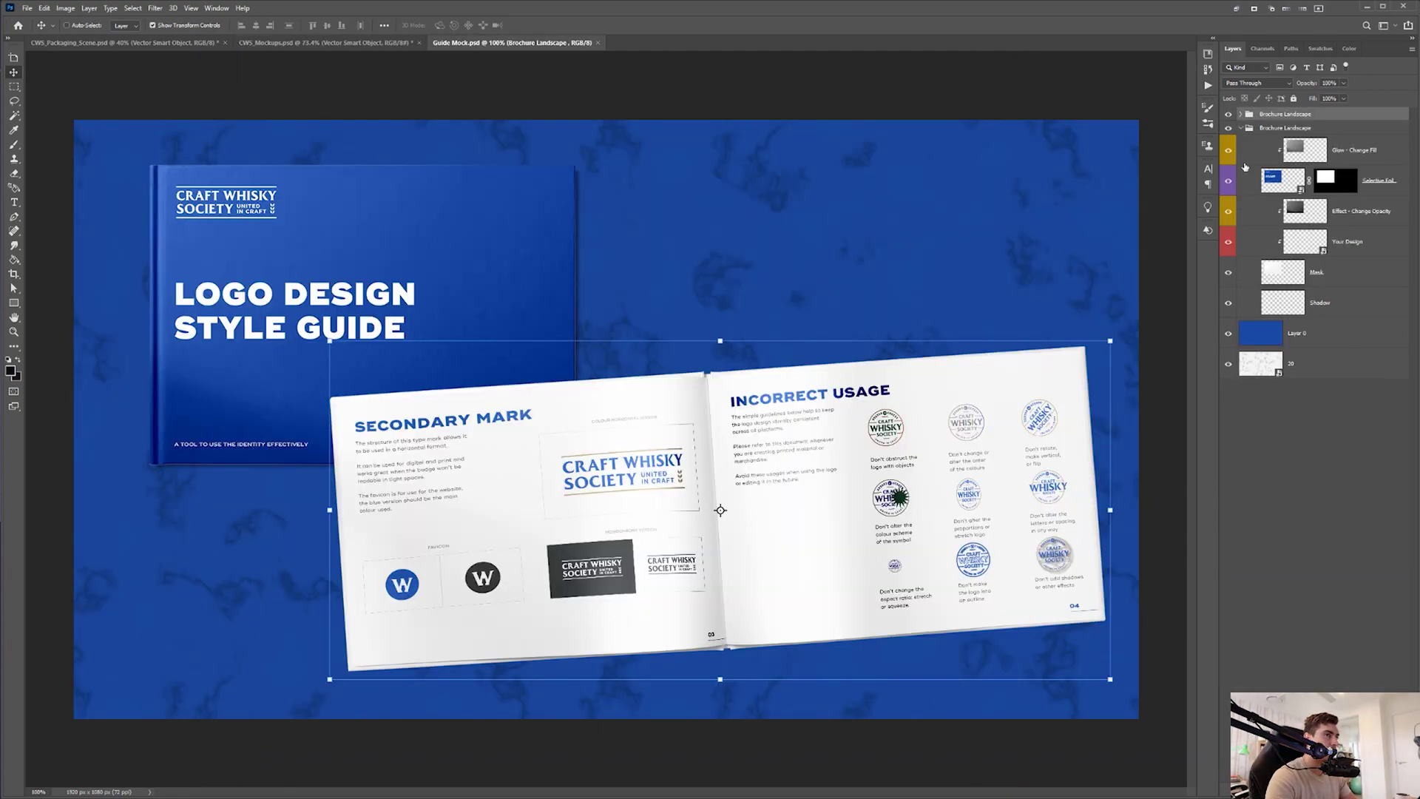
pyautogui.click(1229, 182)
pyautogui.click(1229, 182)
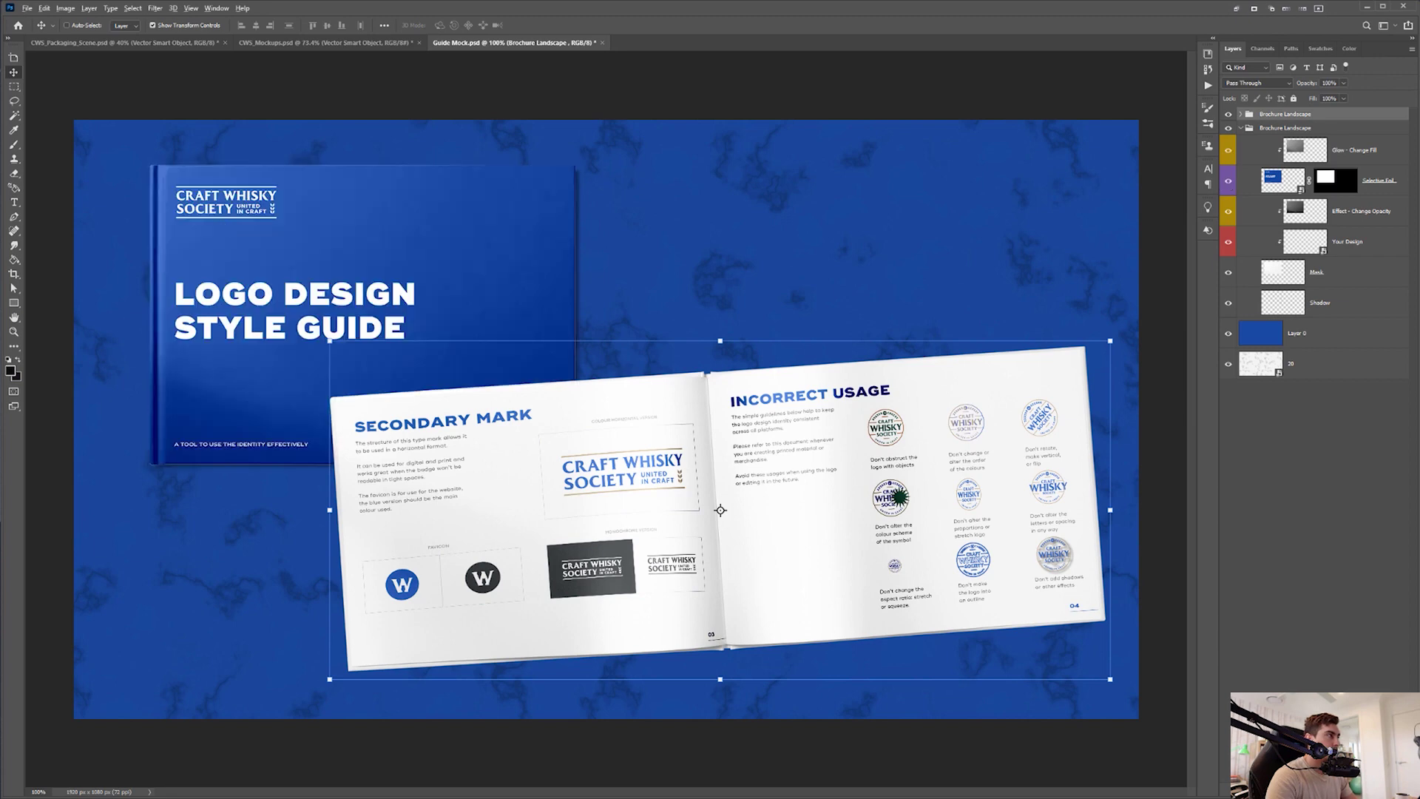
pyautogui.scroll(3, 187, 182)
pyautogui.click(1228, 182)
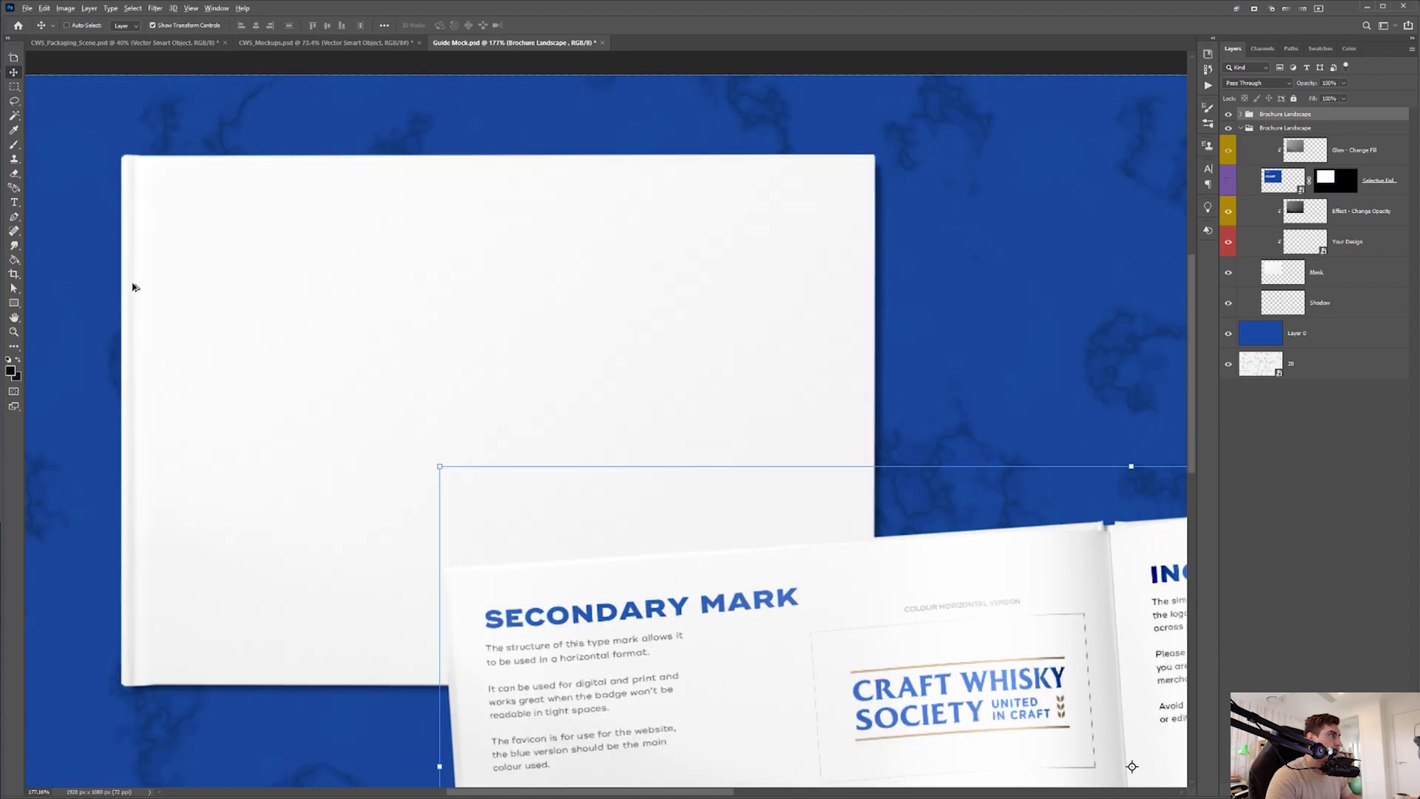
pyautogui.scroll(-3, 130, 286)
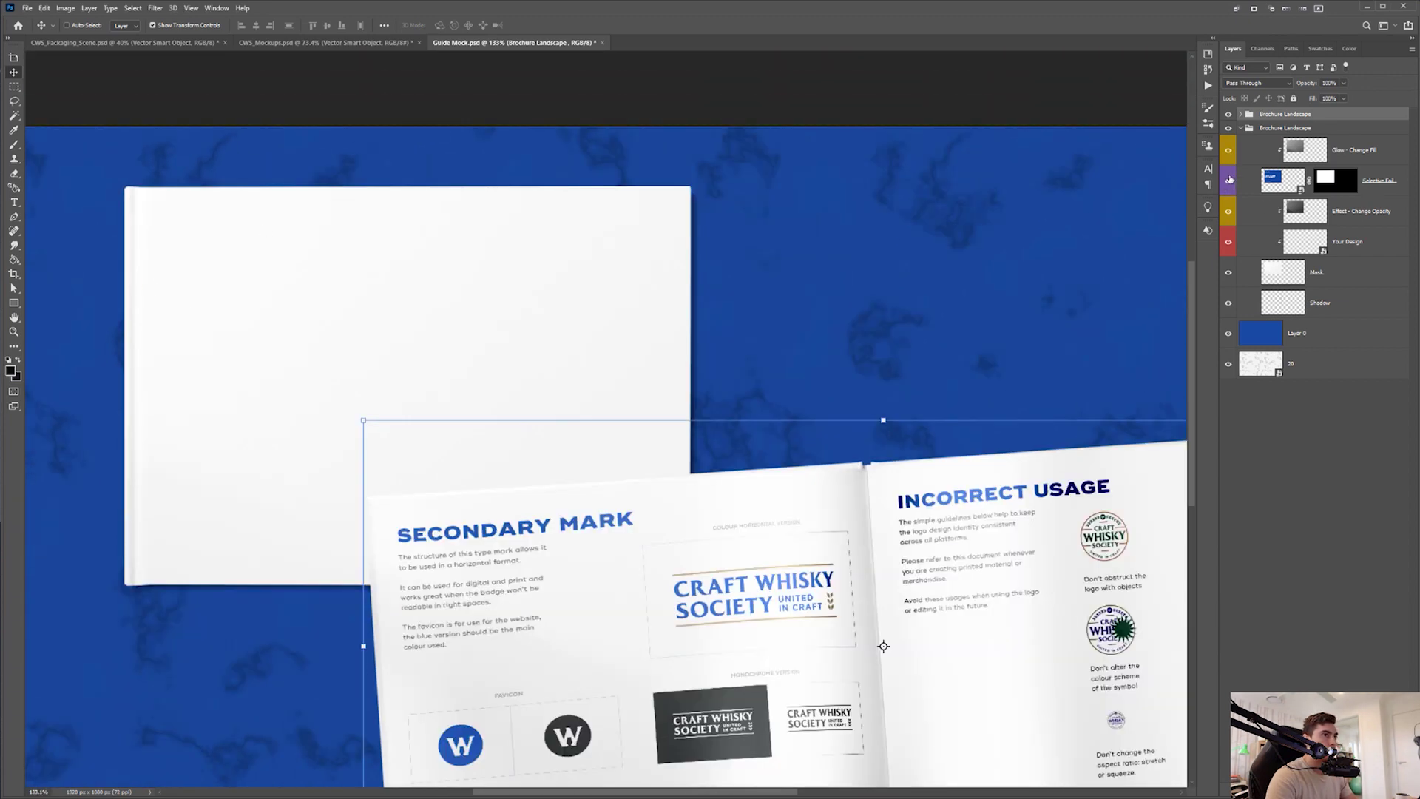
pyautogui.click(1227, 182)
# - Open the cover's Selective Foil smart object, and copy the style guide cover artwork from CWS_Logodesign_FA.ai in Illustrator
pyautogui.doubleClick(1282, 179)
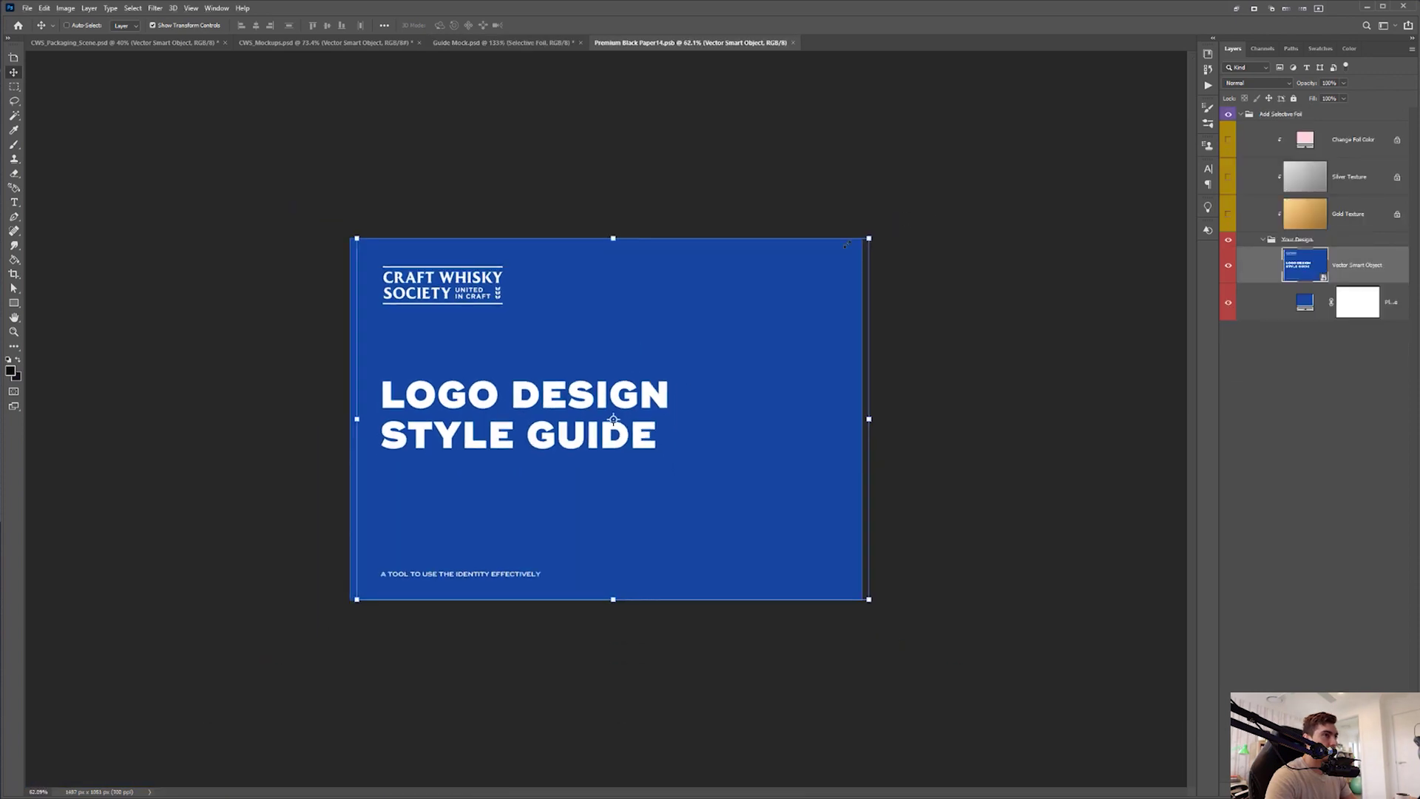
pyautogui.scroll(3, 383, 261)
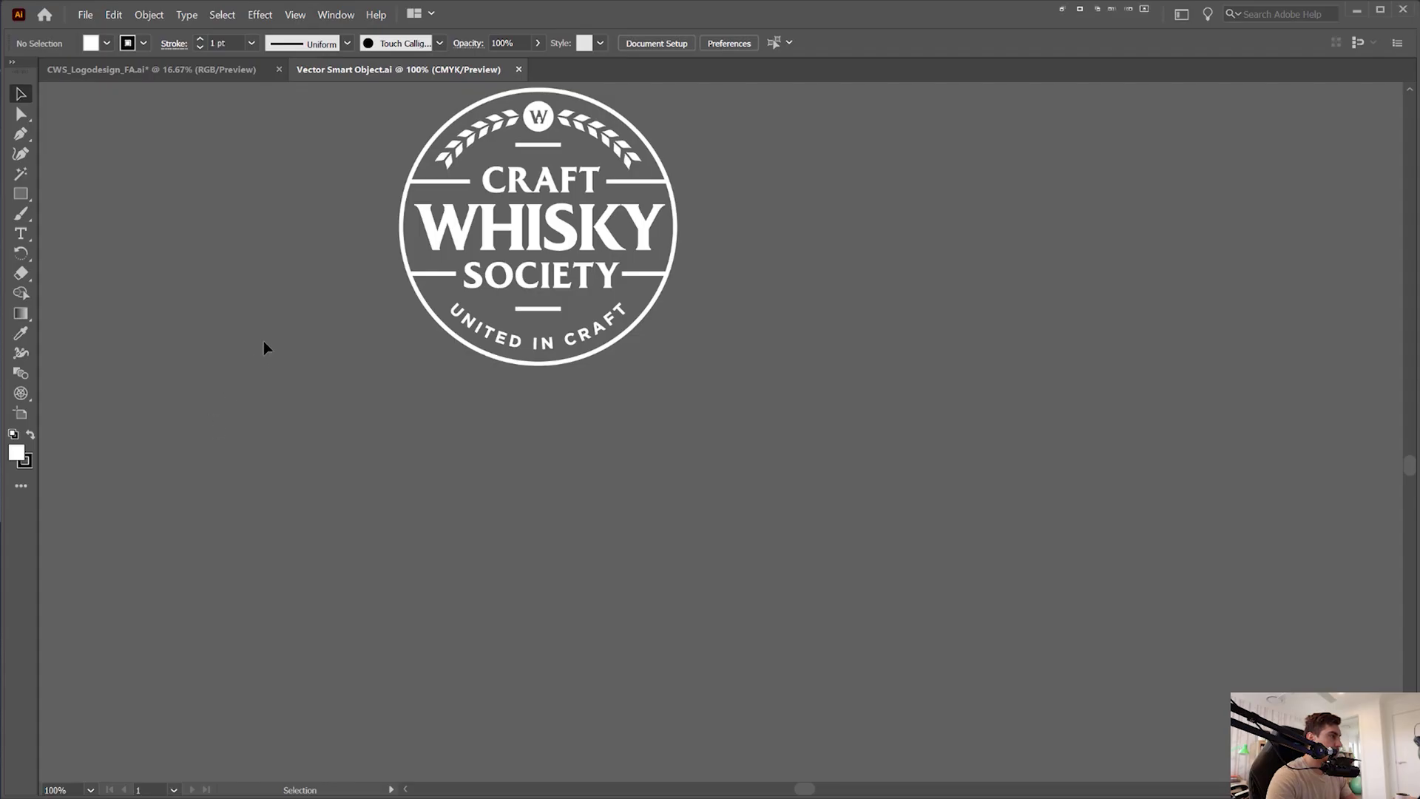
pyautogui.scroll(-5, 263, 340)
pyautogui.click(207, 69)
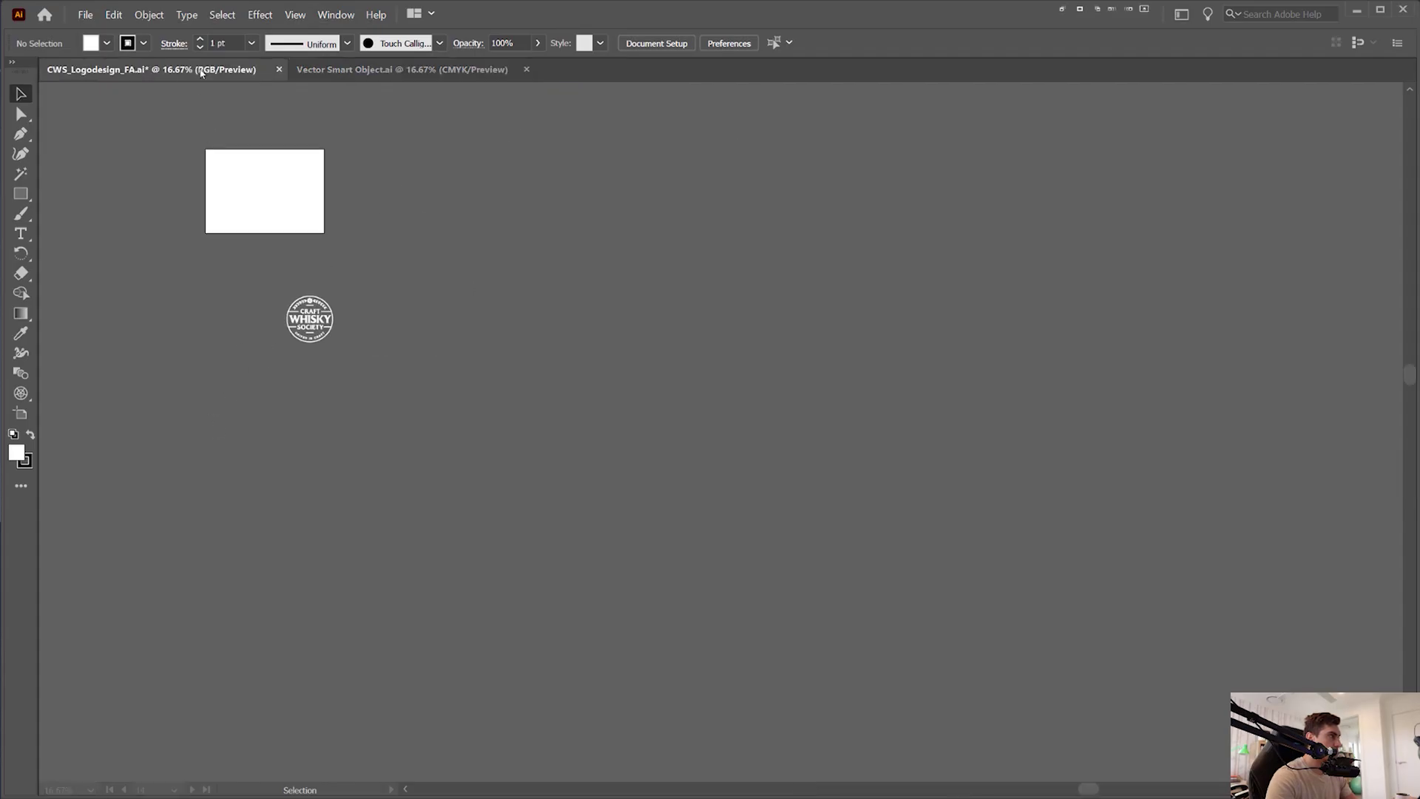
pyautogui.moveTo(797, 250); pyautogui.dragTo(1223, 218)
pyautogui.scroll(4, 271, 496)
pyautogui.moveTo(689, 353); pyautogui.dragTo(355, 695)
pyautogui.click(401, 69)
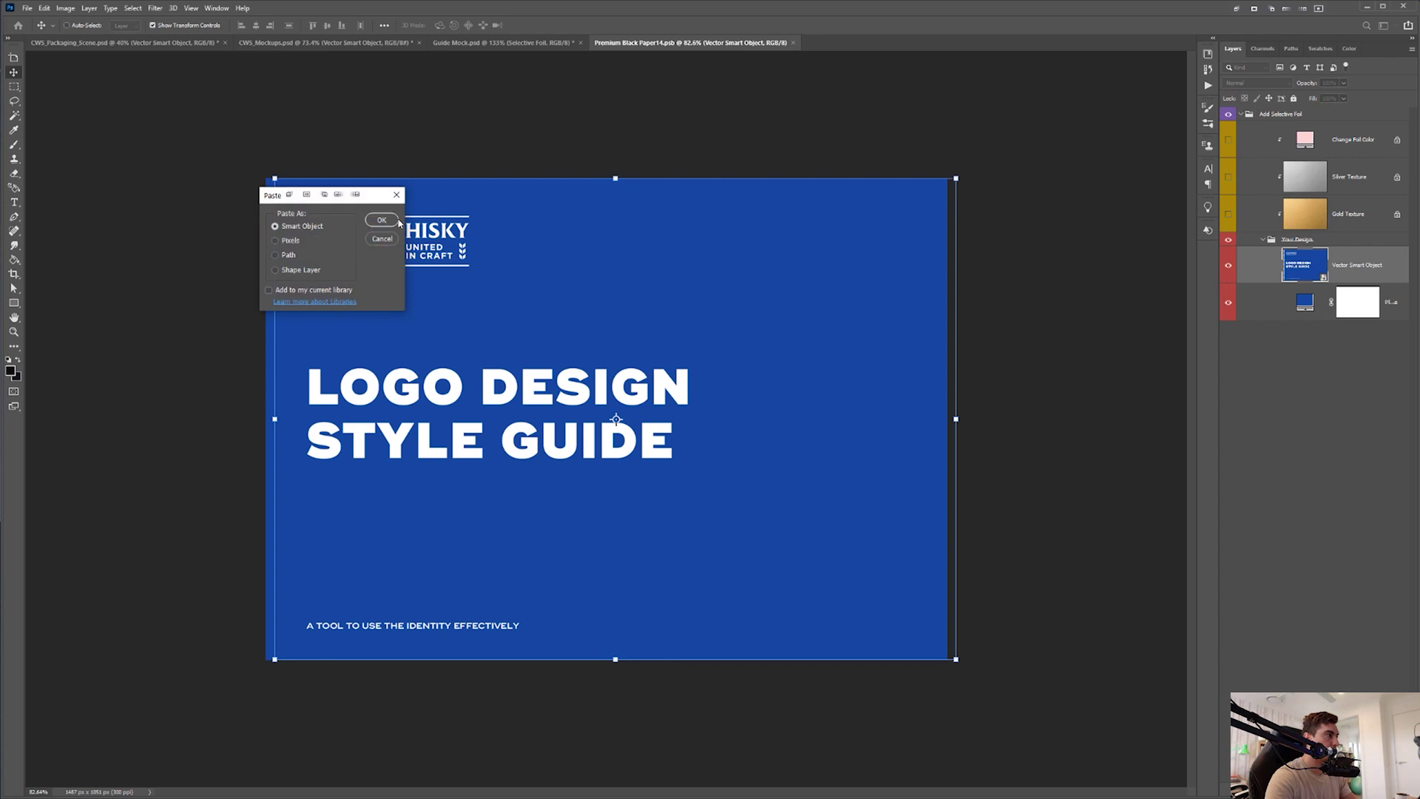
# - Paste the cover artwork as a Smart Object into Premium Black Paper14.psb in Photoshop, and hide the pasted layer
pyautogui.hotkey('ctrl', 'v')
pyautogui.moveTo(710, 488); pyautogui.dragTo(745, 374)
pyautogui.hotkey('ctrl', 'z')
pyautogui.click(1228, 267)
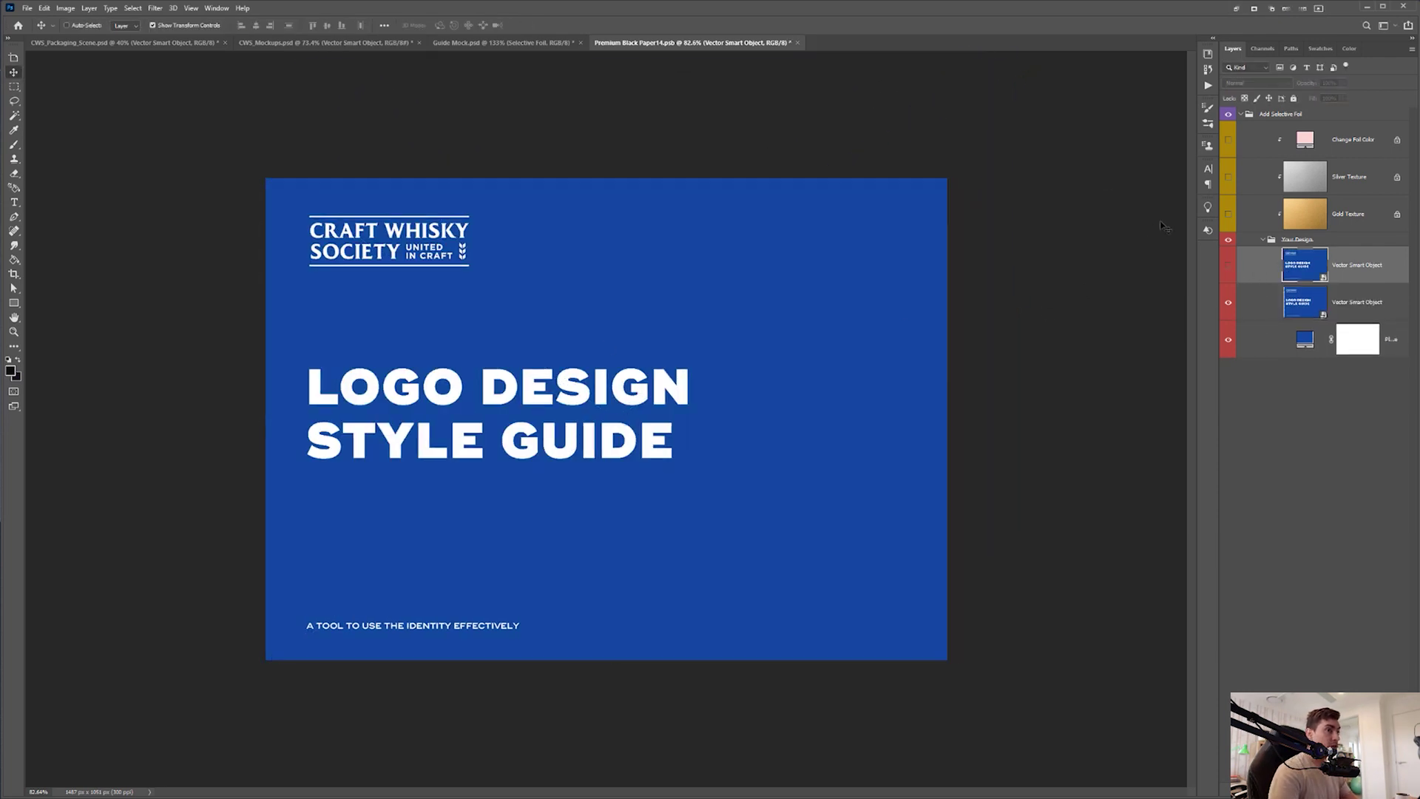
# - Preview the Gold Texture and Silver Texture foil layers, hide both again, and return to Guide Mock.psd
pyautogui.click(1228, 215)
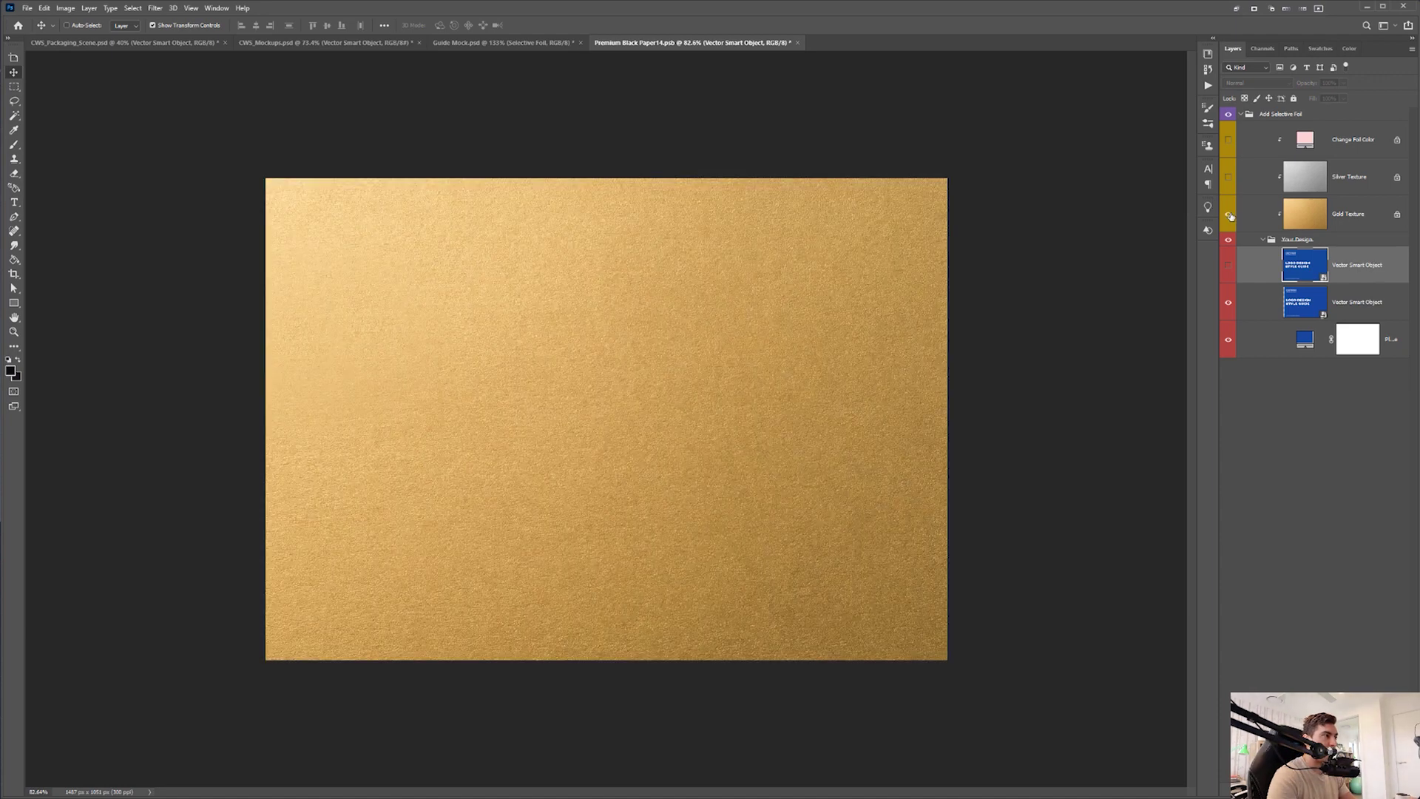
pyautogui.click(1228, 214)
pyautogui.click(1228, 178)
pyautogui.click(1229, 177)
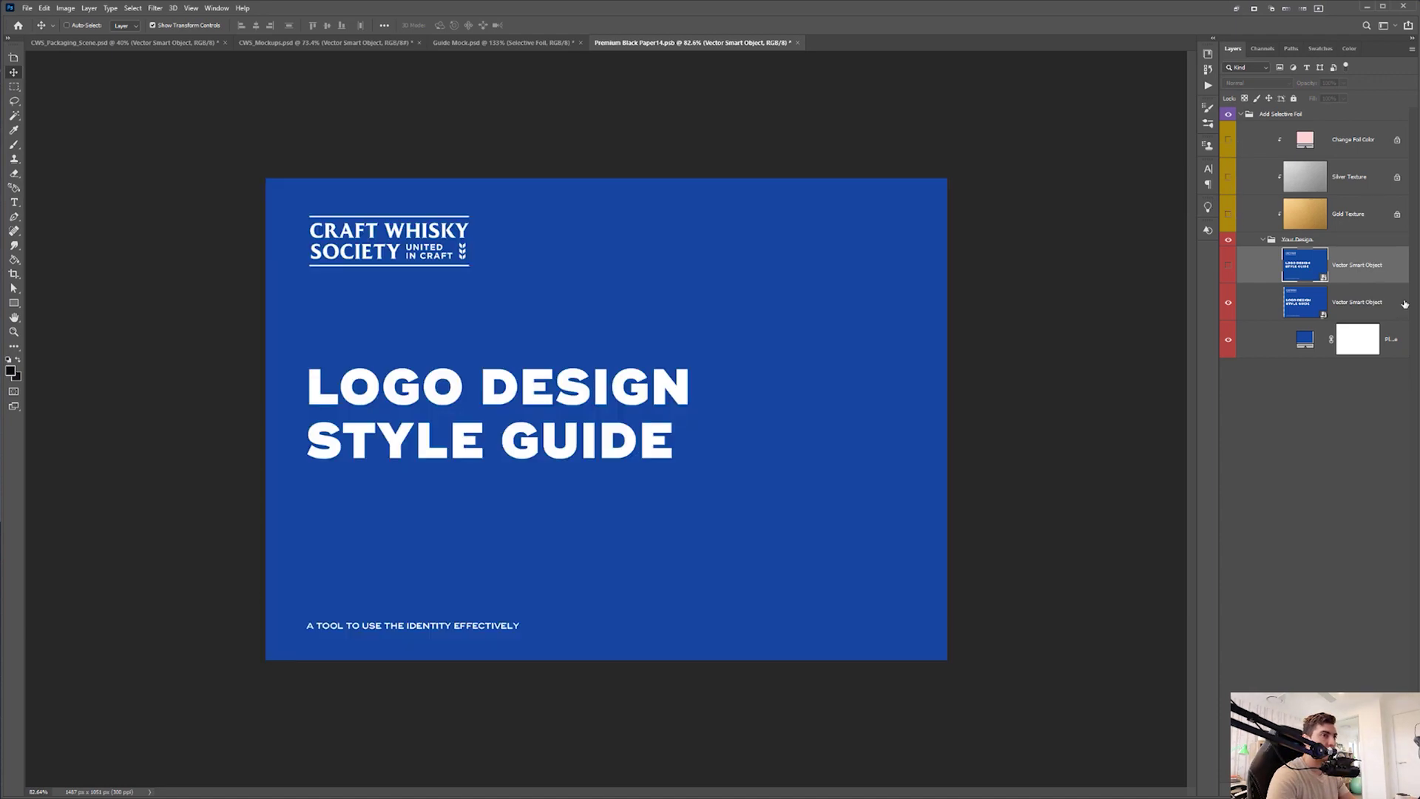
pyautogui.click(541, 42)
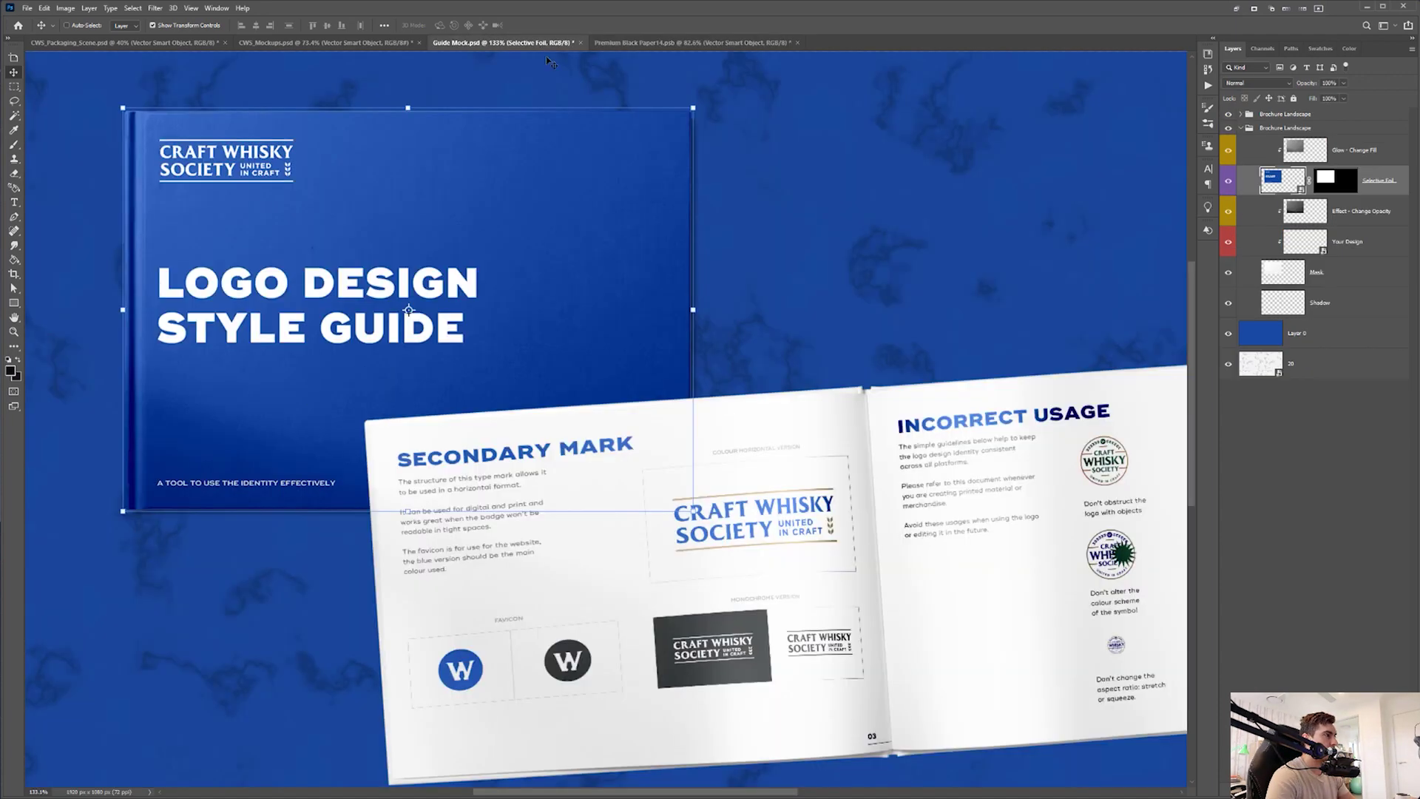
# - View the whole Guide Mock.psd mockup, toggle the open brochure's group, and expand it to inspect its page layers
pyautogui.scroll(5, 80, 151)
pyautogui.hotkey('ctrl', '0')
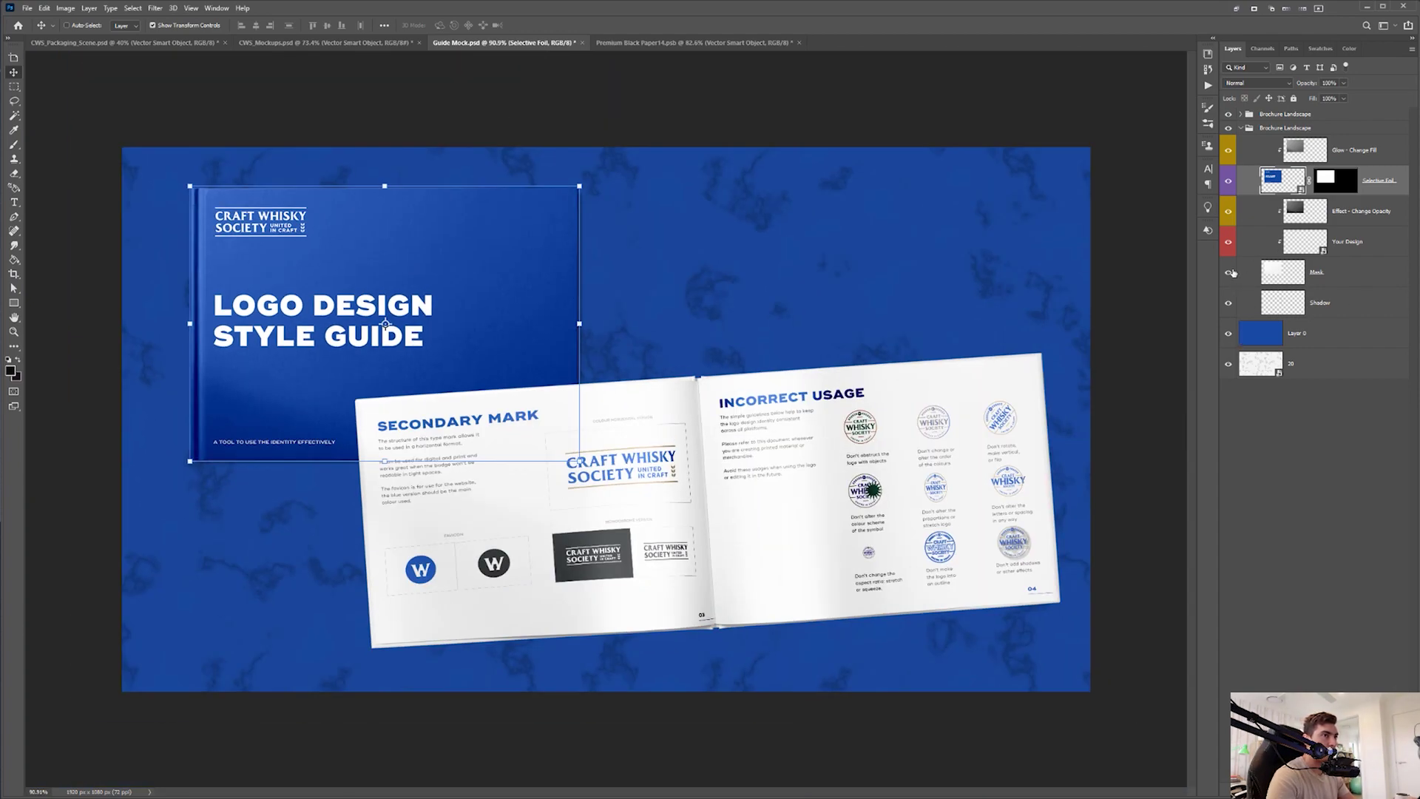
pyautogui.click(1228, 115)
pyautogui.click(1229, 114)
pyautogui.click(1240, 114)
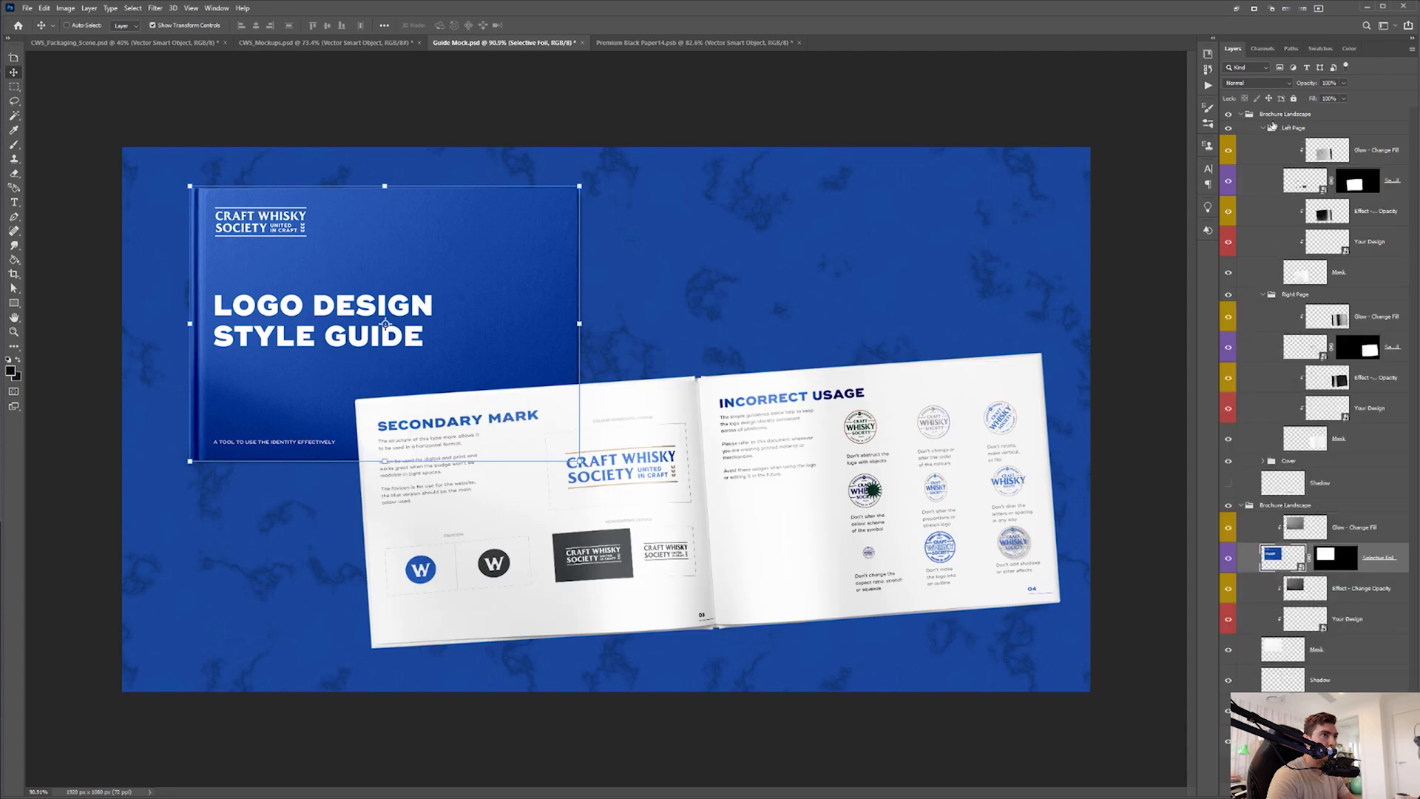
# - Open the left page's Selective Foil smart object to inspect the Secondary Mark artwork, and close it again
pyautogui.click(1292, 181)
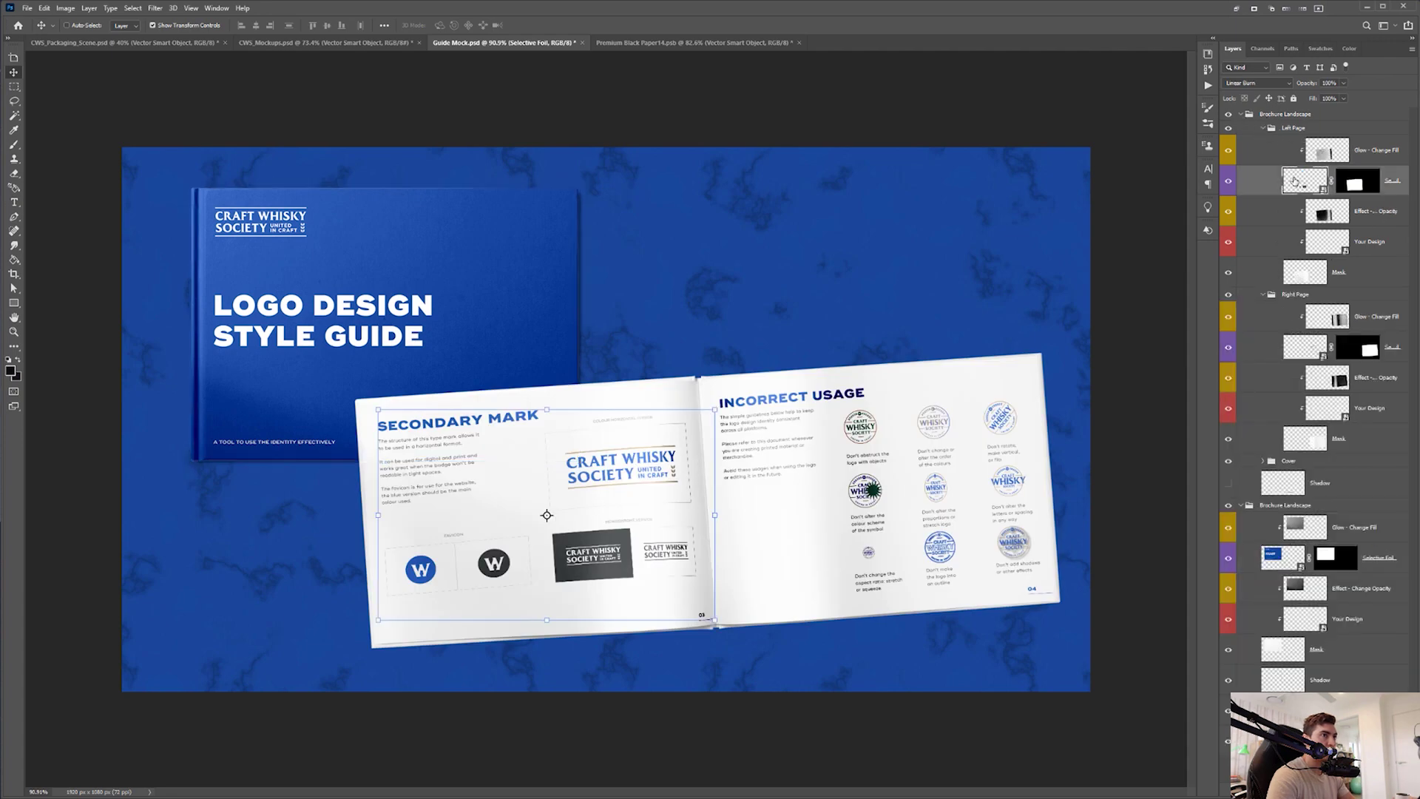
pyautogui.doubleClick(1293, 180)
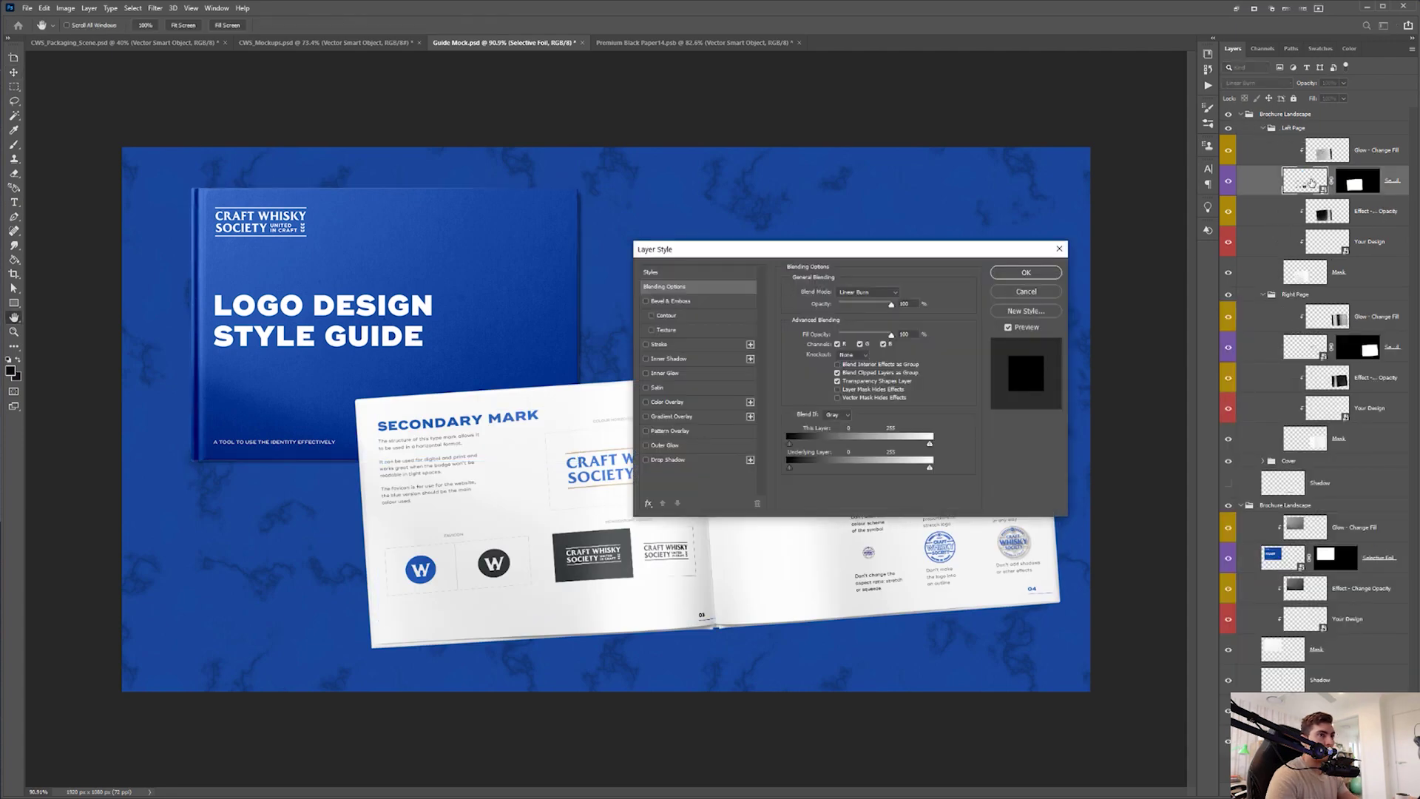
pyautogui.click(1026, 291)
pyautogui.doubleClick(1304, 180)
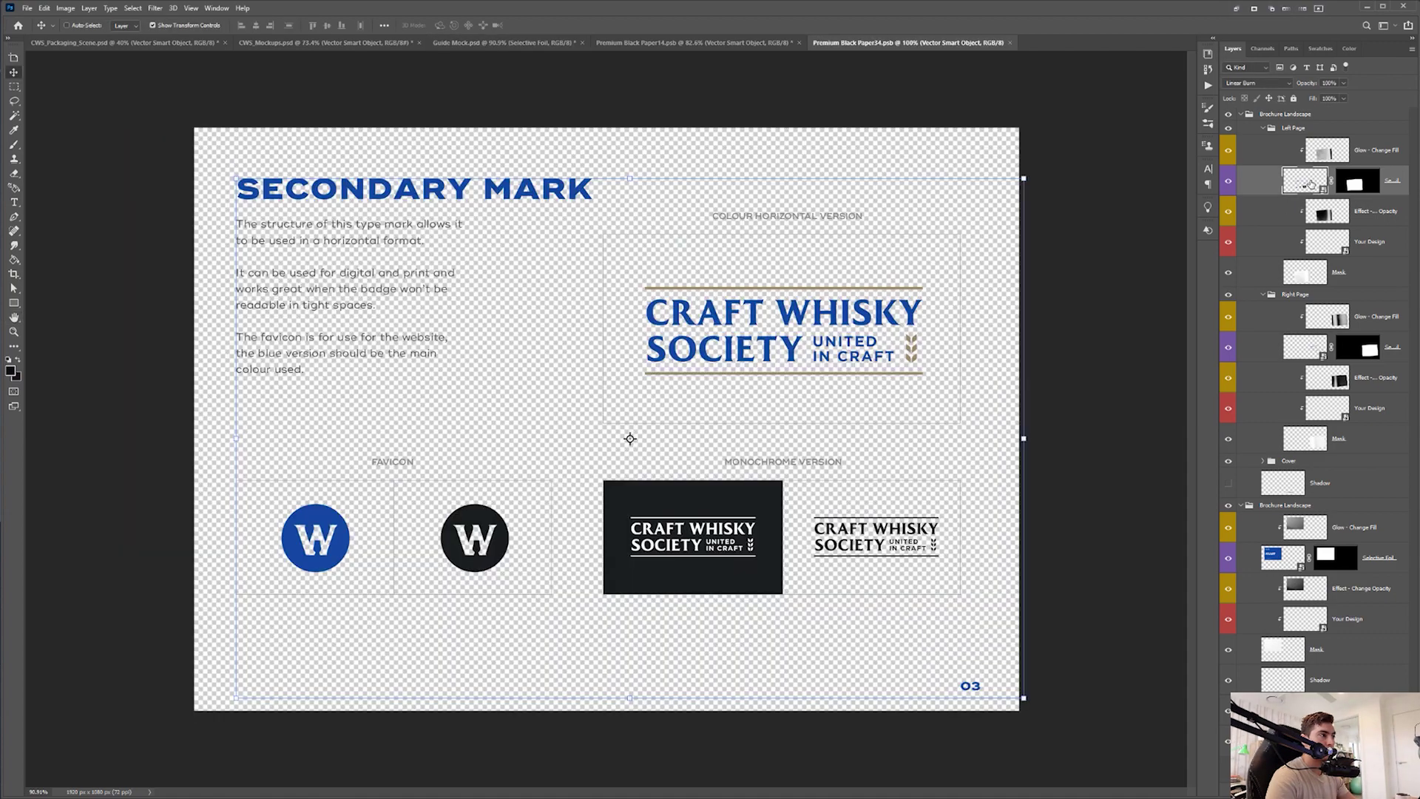
pyautogui.scroll(1, 508, 394)
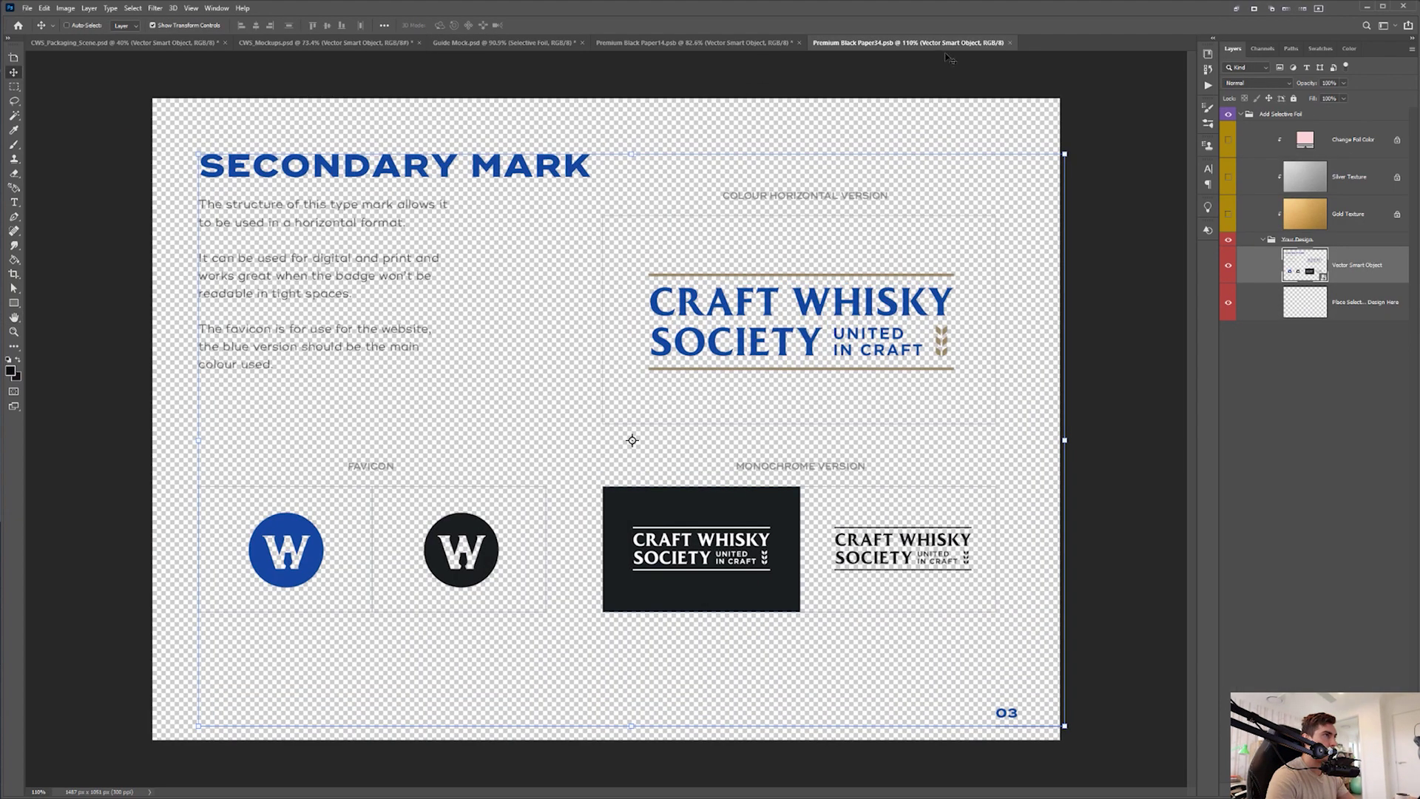
pyautogui.click(1009, 42)
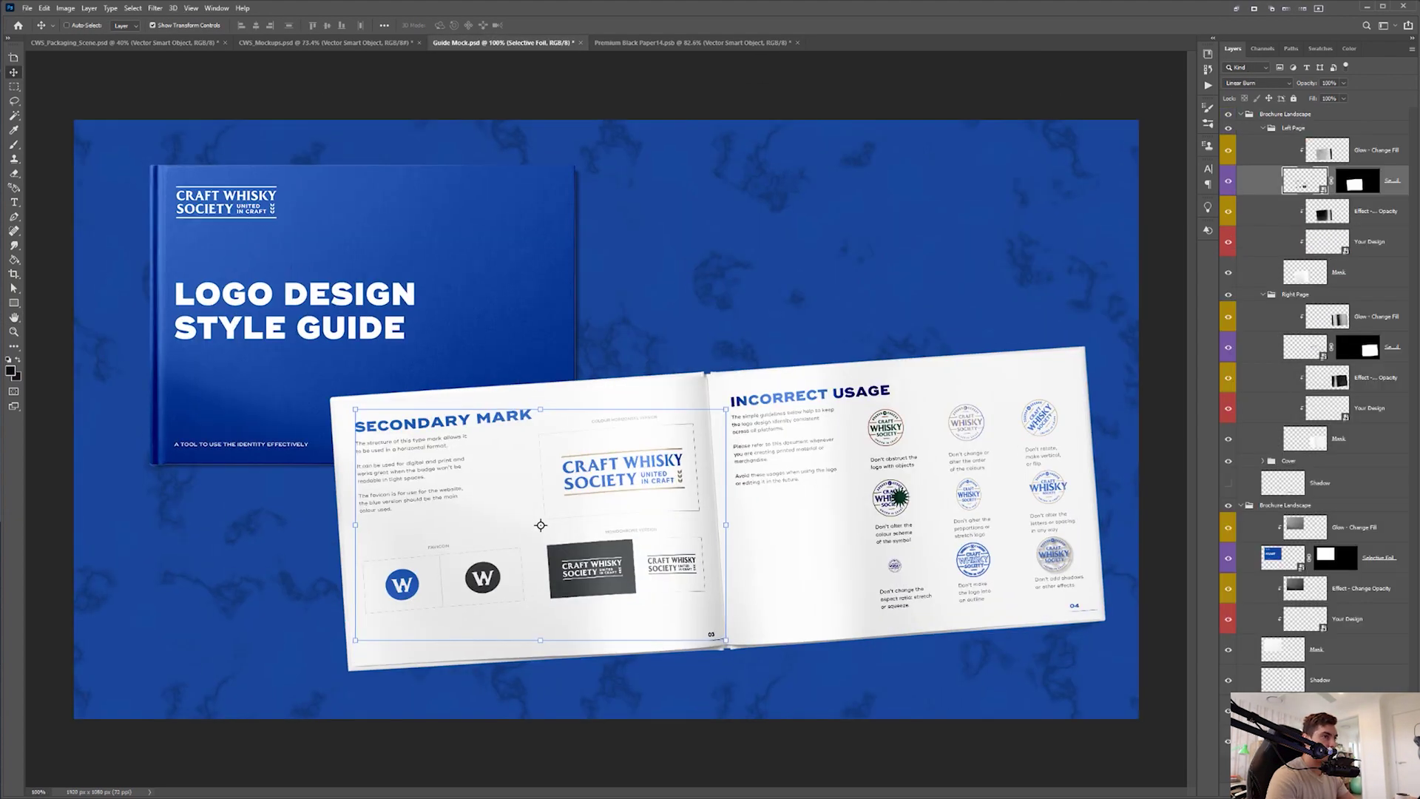
# - Toggle the Right Page group to compare the blank and designed page, and collapse the Left Page and Right Page groups
pyautogui.click(1226, 295)
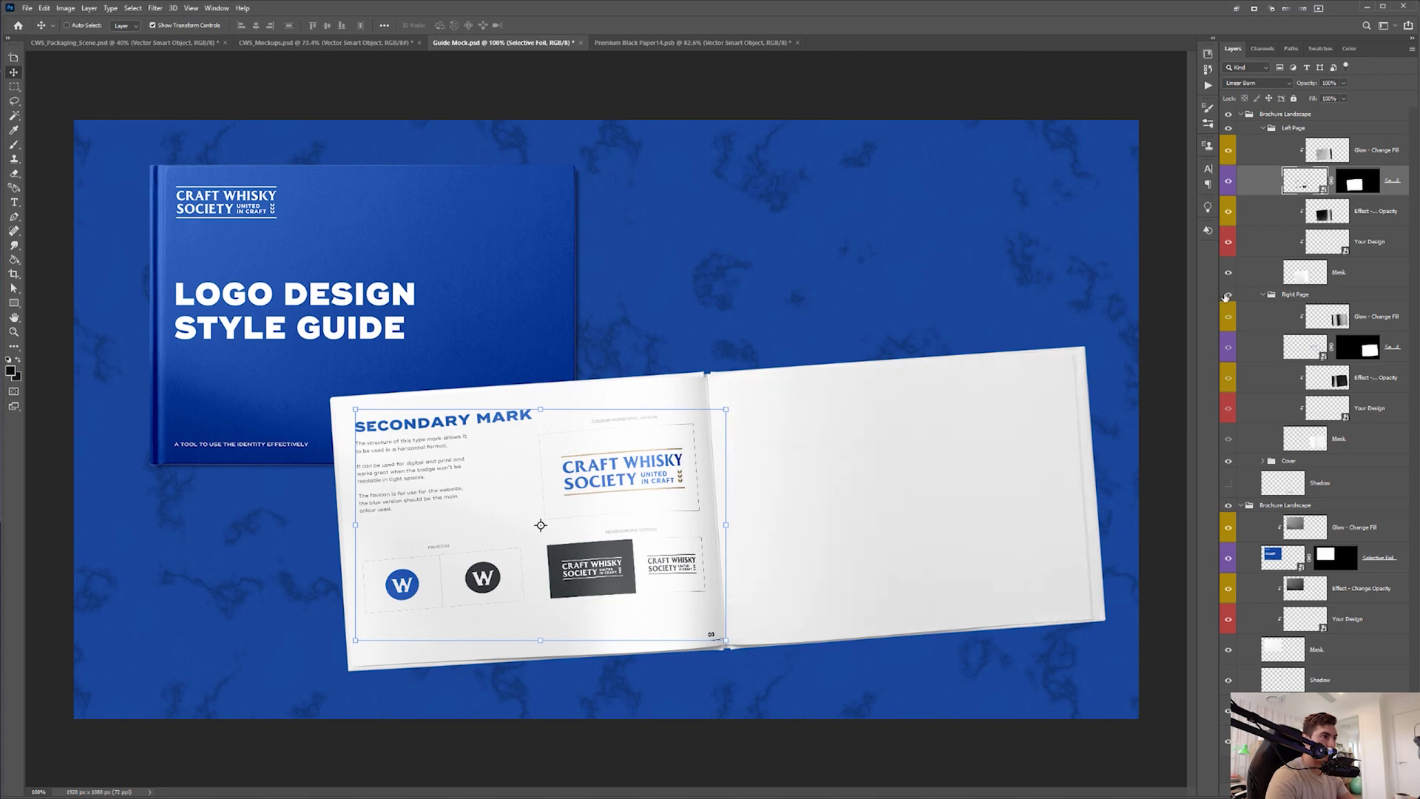
pyautogui.click(1226, 295)
pyautogui.click(1261, 128)
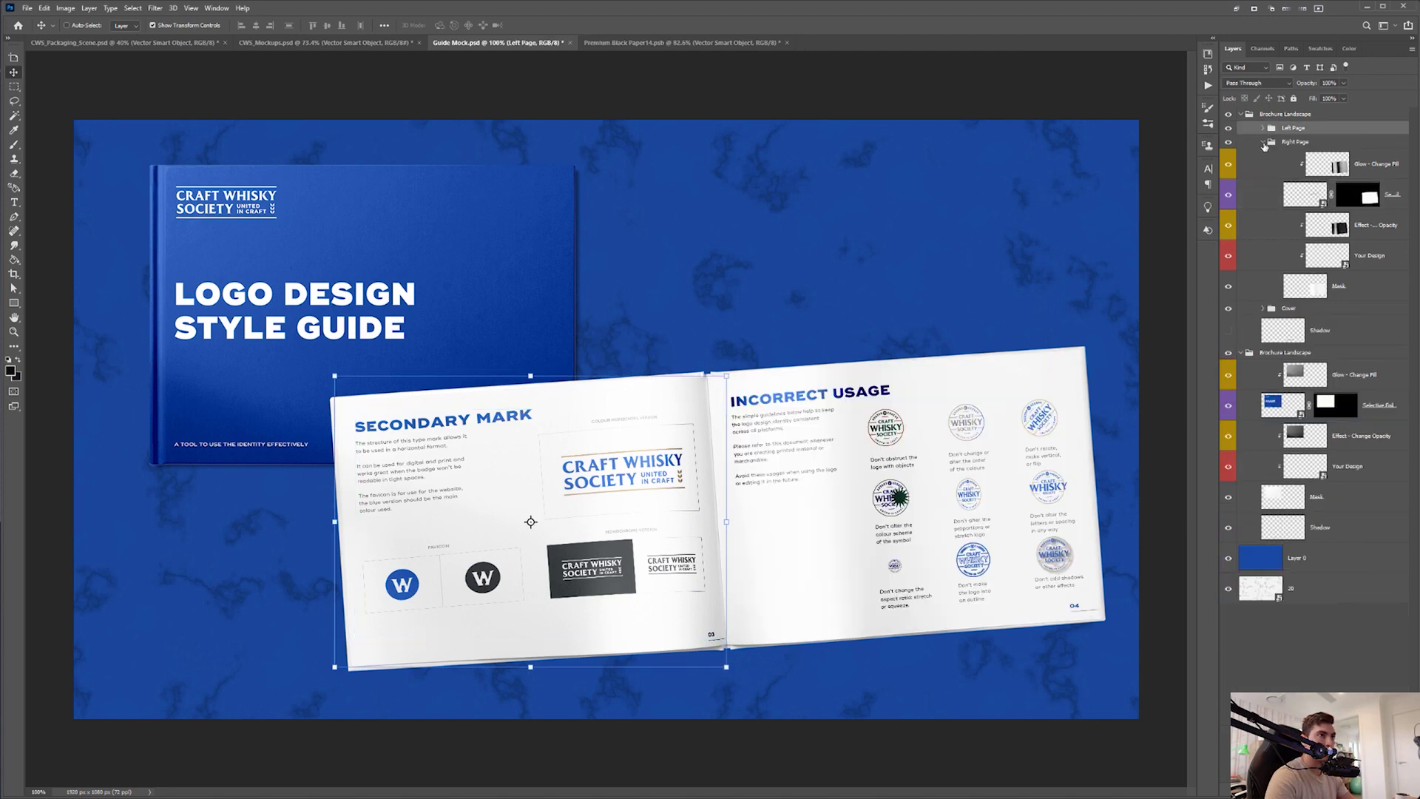
pyautogui.click(1263, 142)
# - Toggle the blue Layer 0 and the marble texture layer to compare the background, leaving both visible
pyautogui.click(1228, 407)
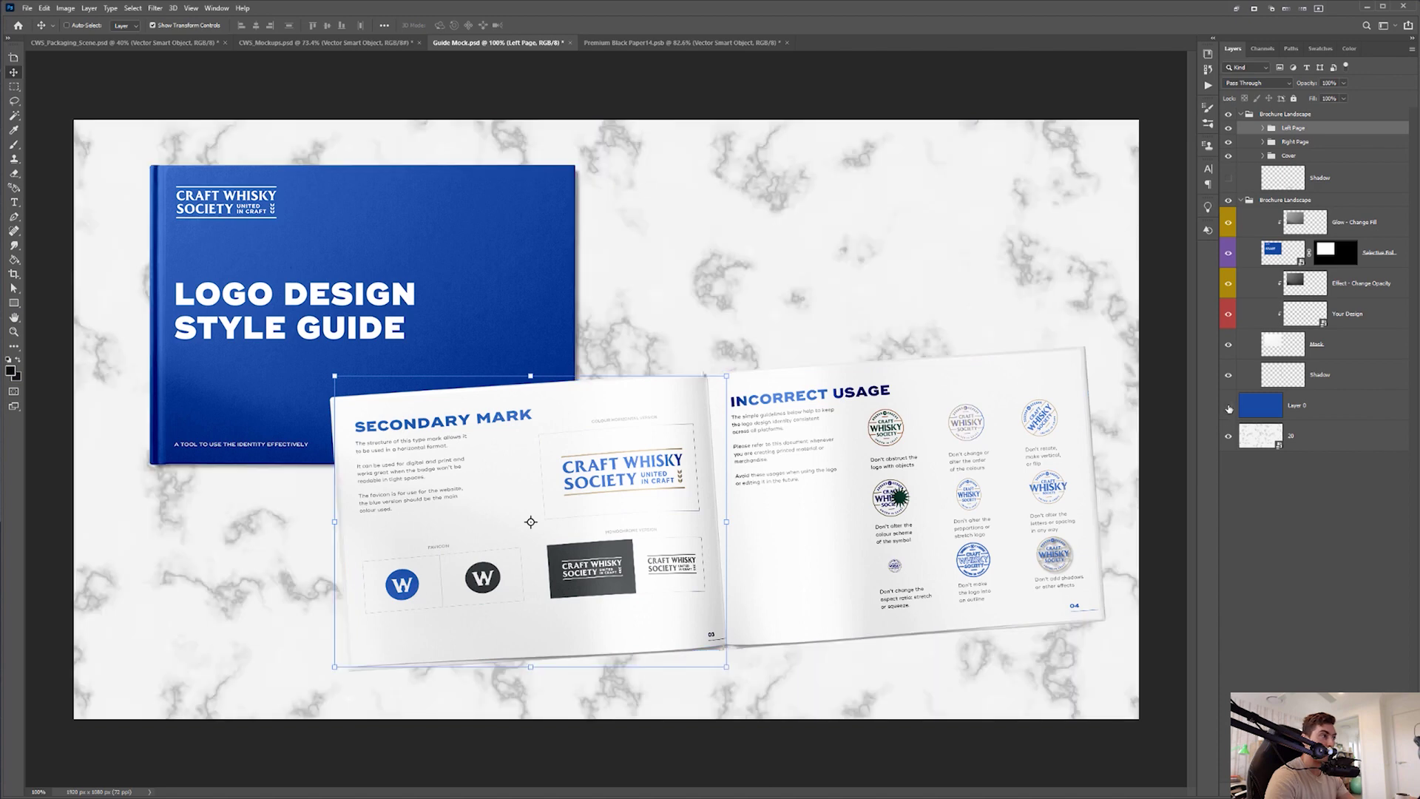
pyautogui.click(1228, 442)
pyautogui.click(1228, 442)
pyautogui.click(1239, 406)
pyautogui.click(1229, 405)
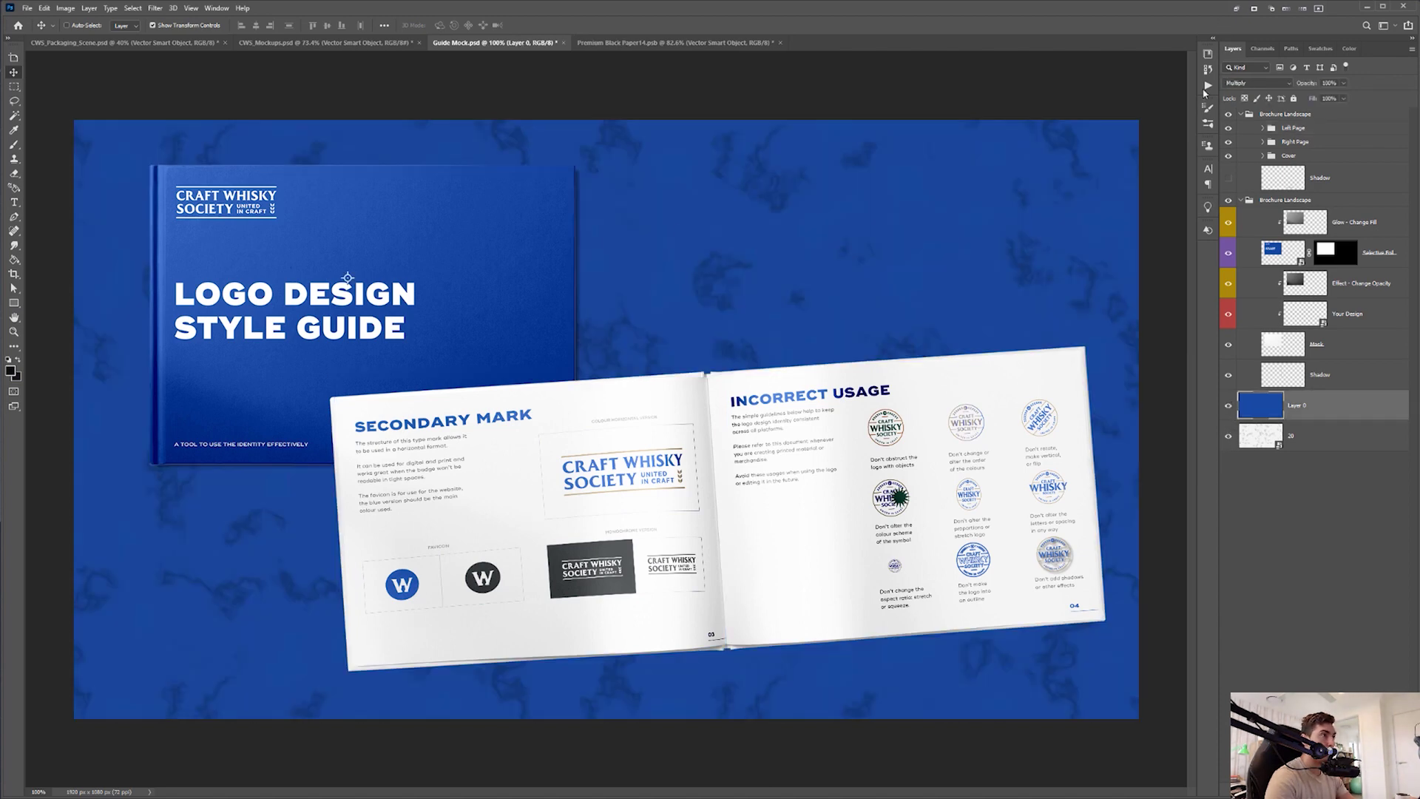
pyautogui.scroll(2, 665, 260)
pyautogui.scroll(-4, 674, 257)
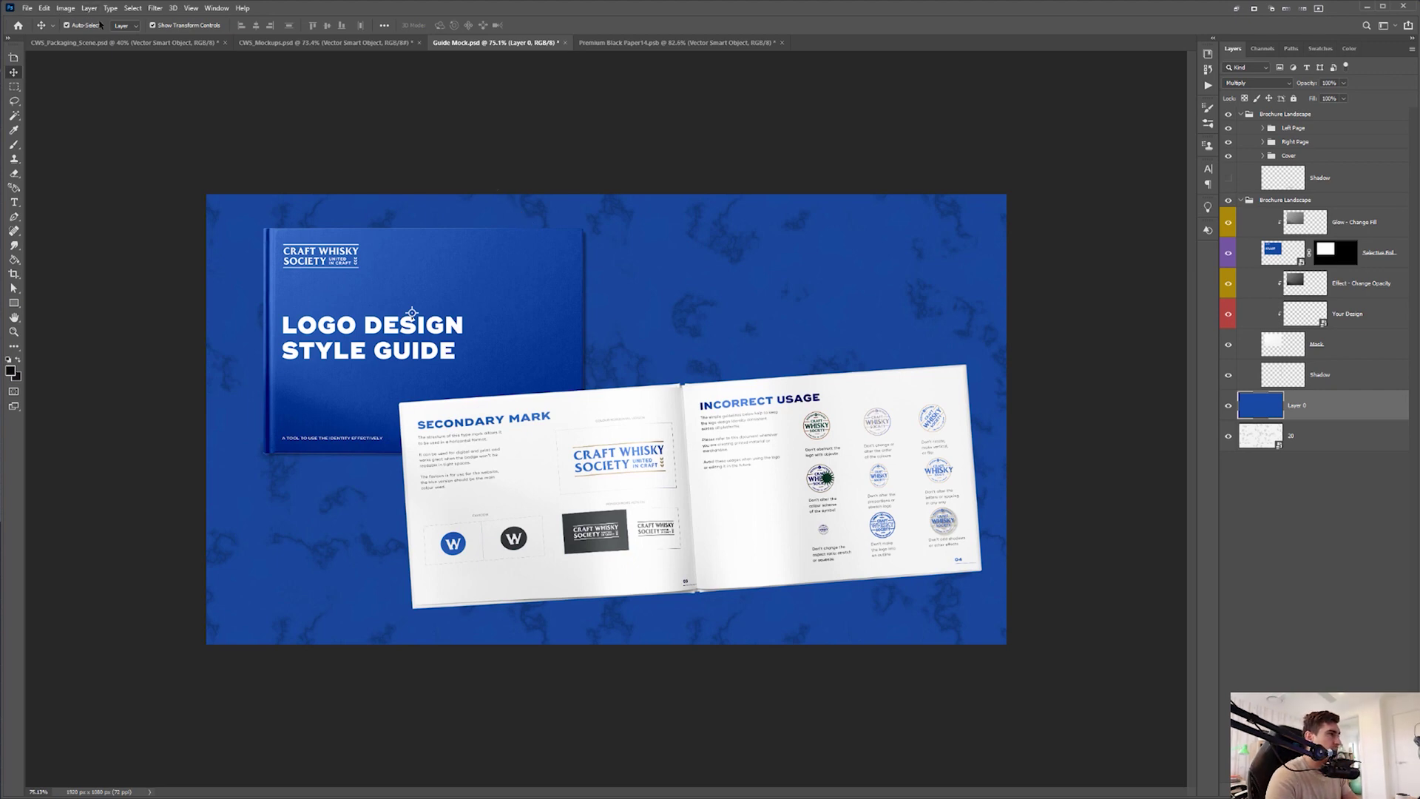
# - Open Save for Web for the style guide mockup and review its JPEG format, quality and image size settings
pyautogui.hotkey('ctrl', 'alt', 'shift', 's')
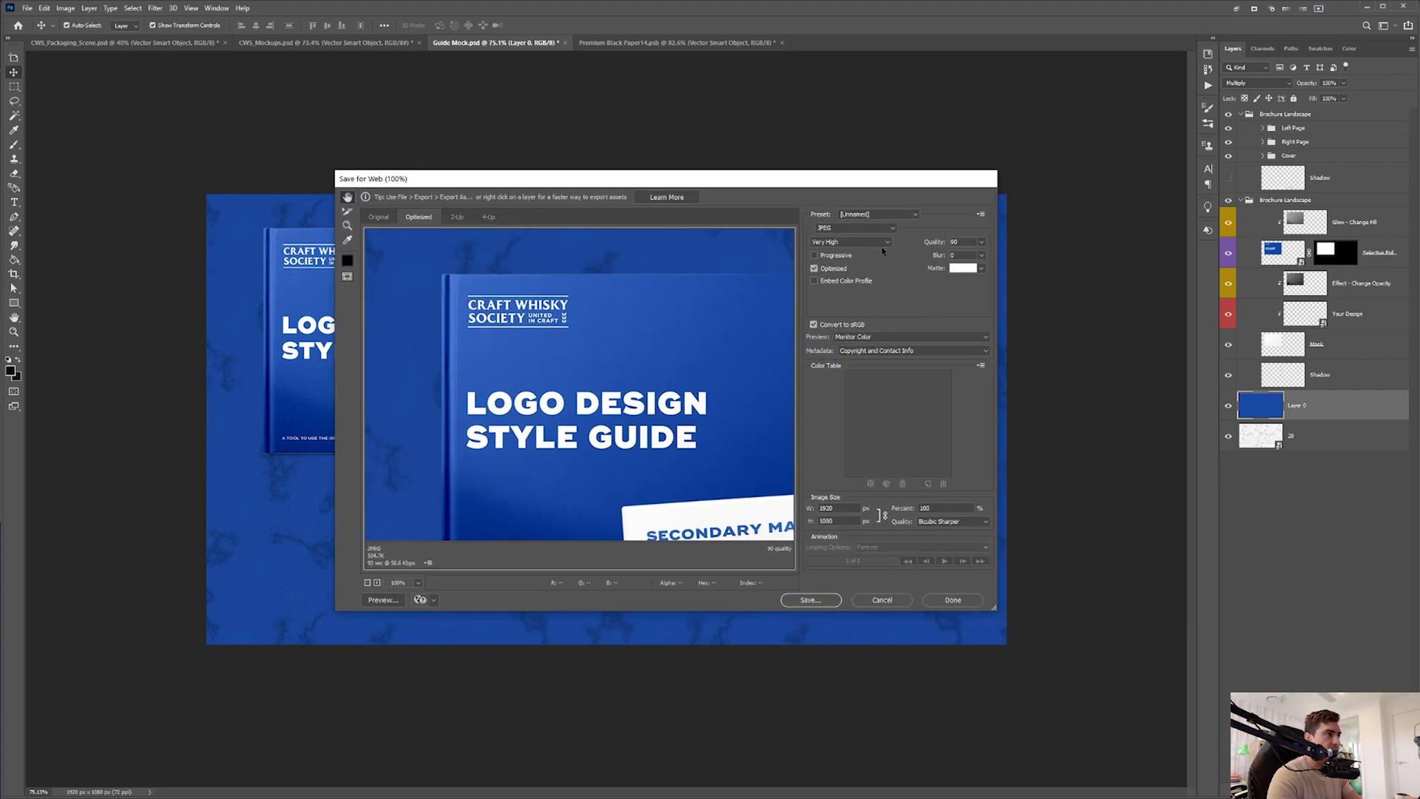
pyautogui.click(859, 230)
pyautogui.click(852, 230)
pyautogui.click(941, 244)
pyautogui.click(813, 510)
# - Switch to the case study folder in File Explorer and look over the exported case study images
pyautogui.press('Tab')
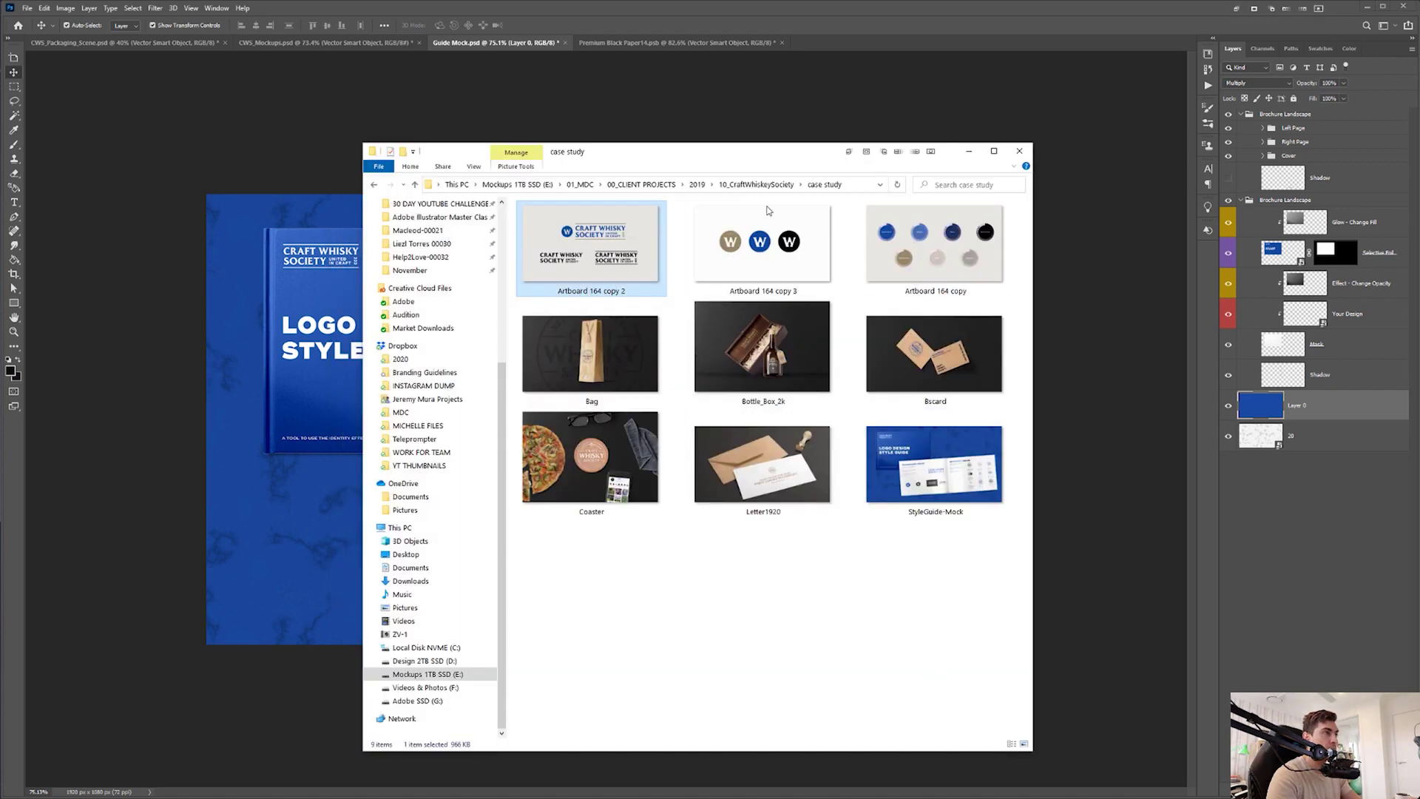
pyautogui.moveTo(886, 607); pyautogui.dragTo(564, 278)
pyautogui.click(824, 615)
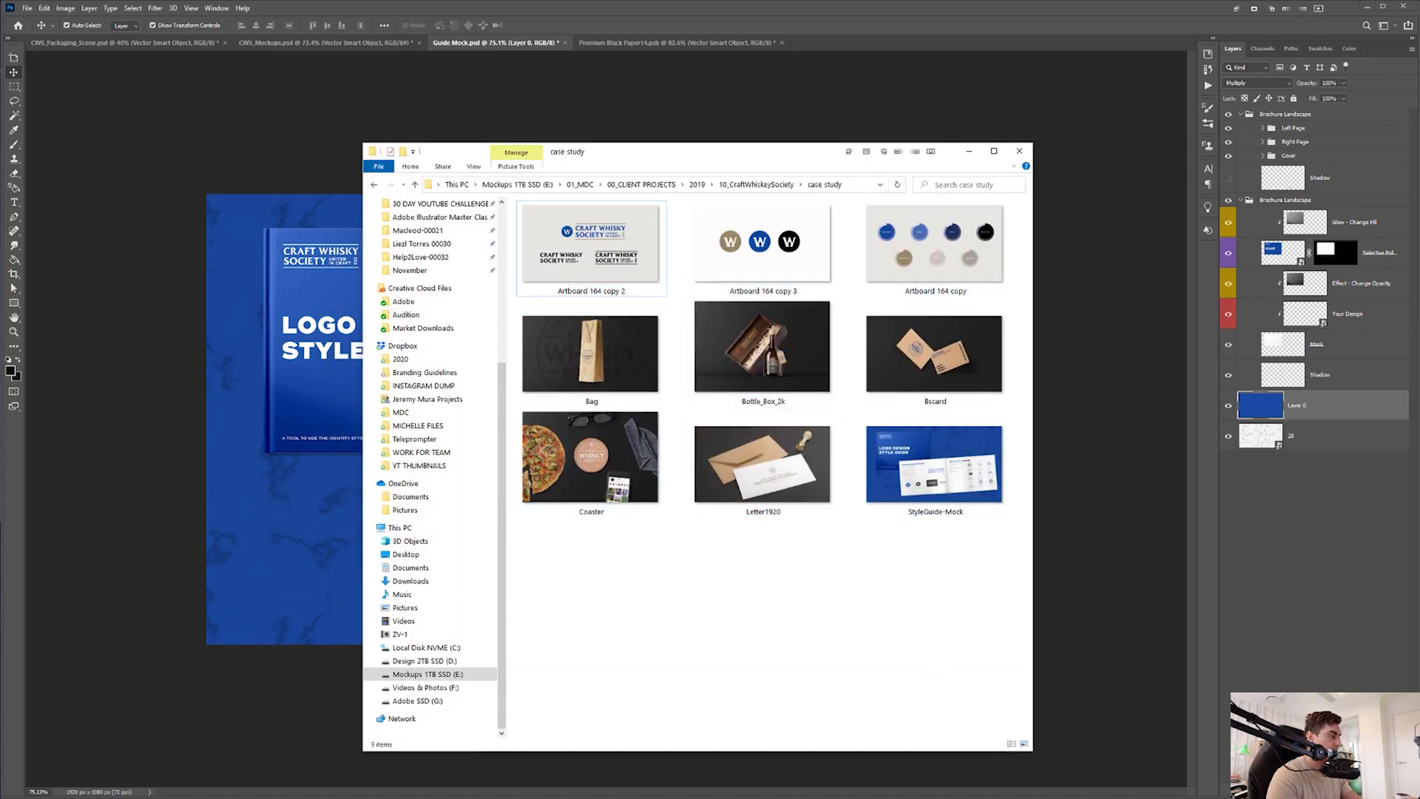
# - Switch to the Behance profile in the browser and start a new project
pyautogui.click(264, 260)
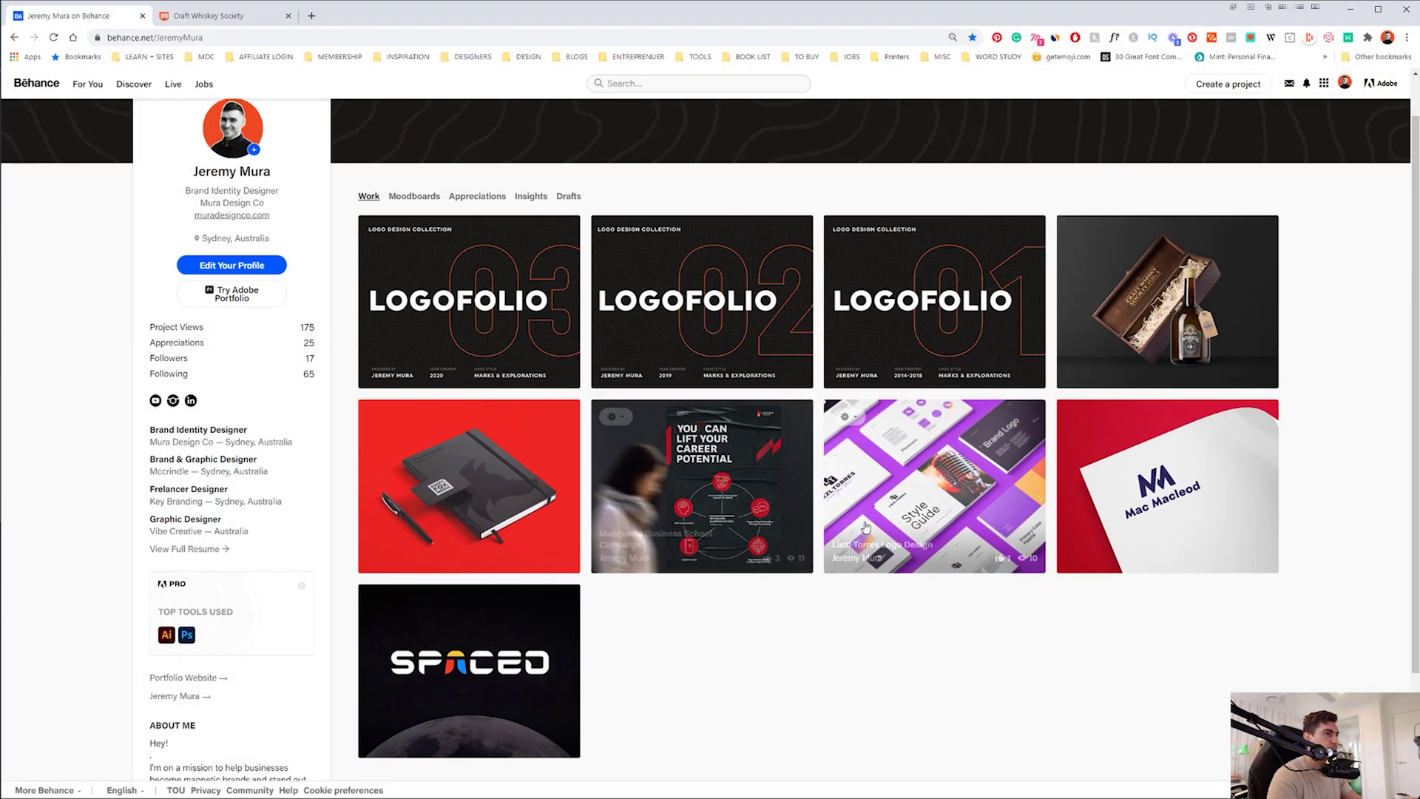
pyautogui.scroll(1, 867, 525)
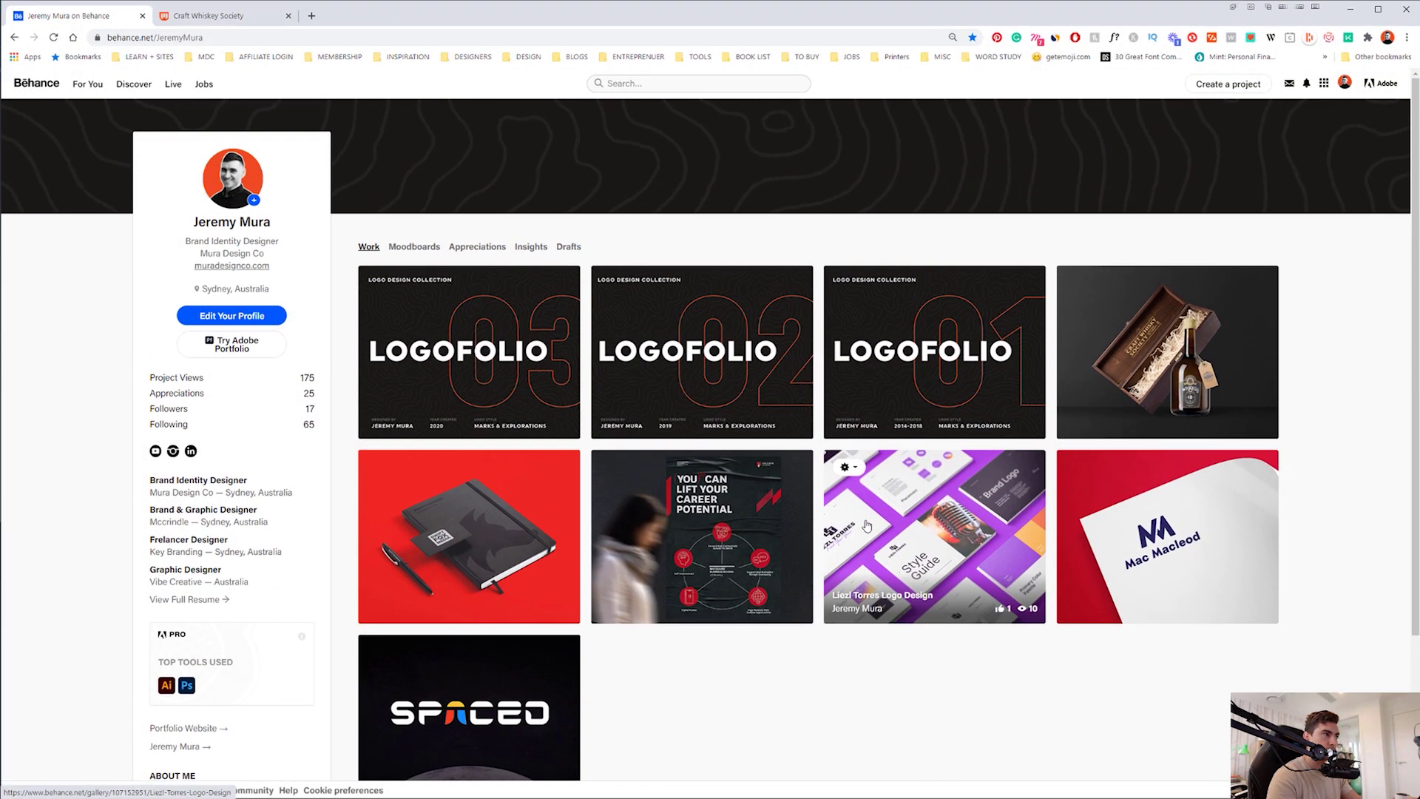
pyautogui.click(1266, 88)
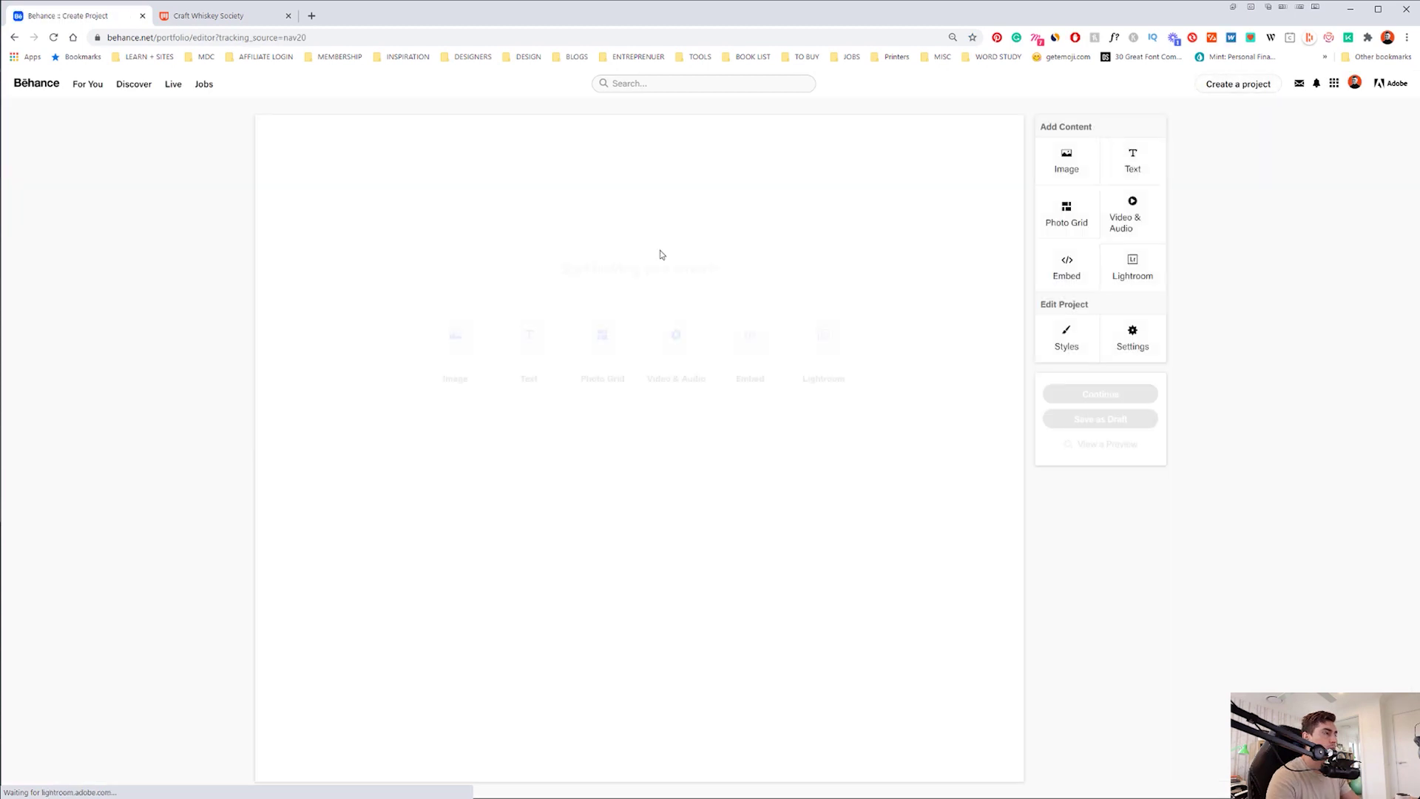
# - Insert the Bottle_Box_2k image from the 2019 client project 10_CraftWhiskeySociety's case study folder into the project
pyautogui.click(1067, 163)
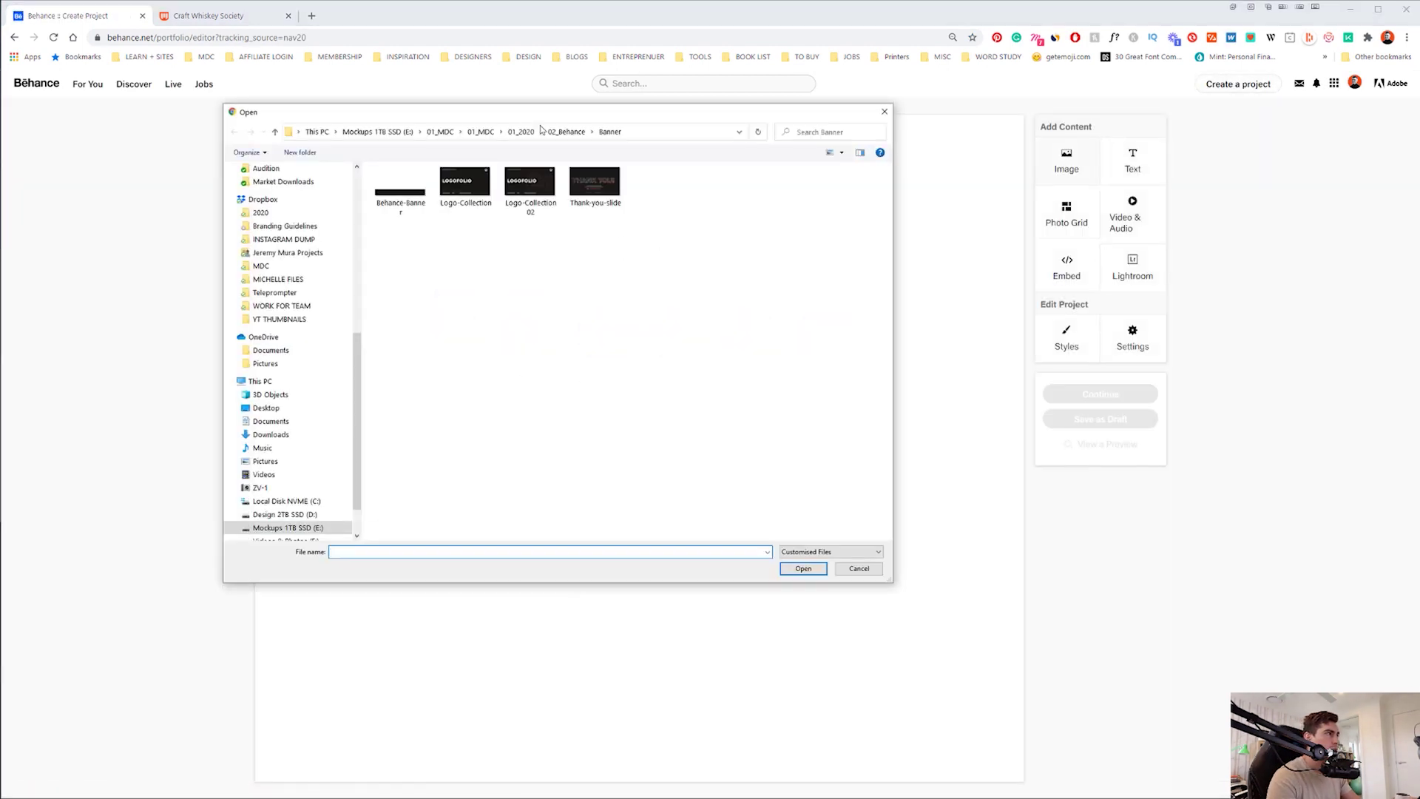
pyautogui.scroll(10, 289, 222)
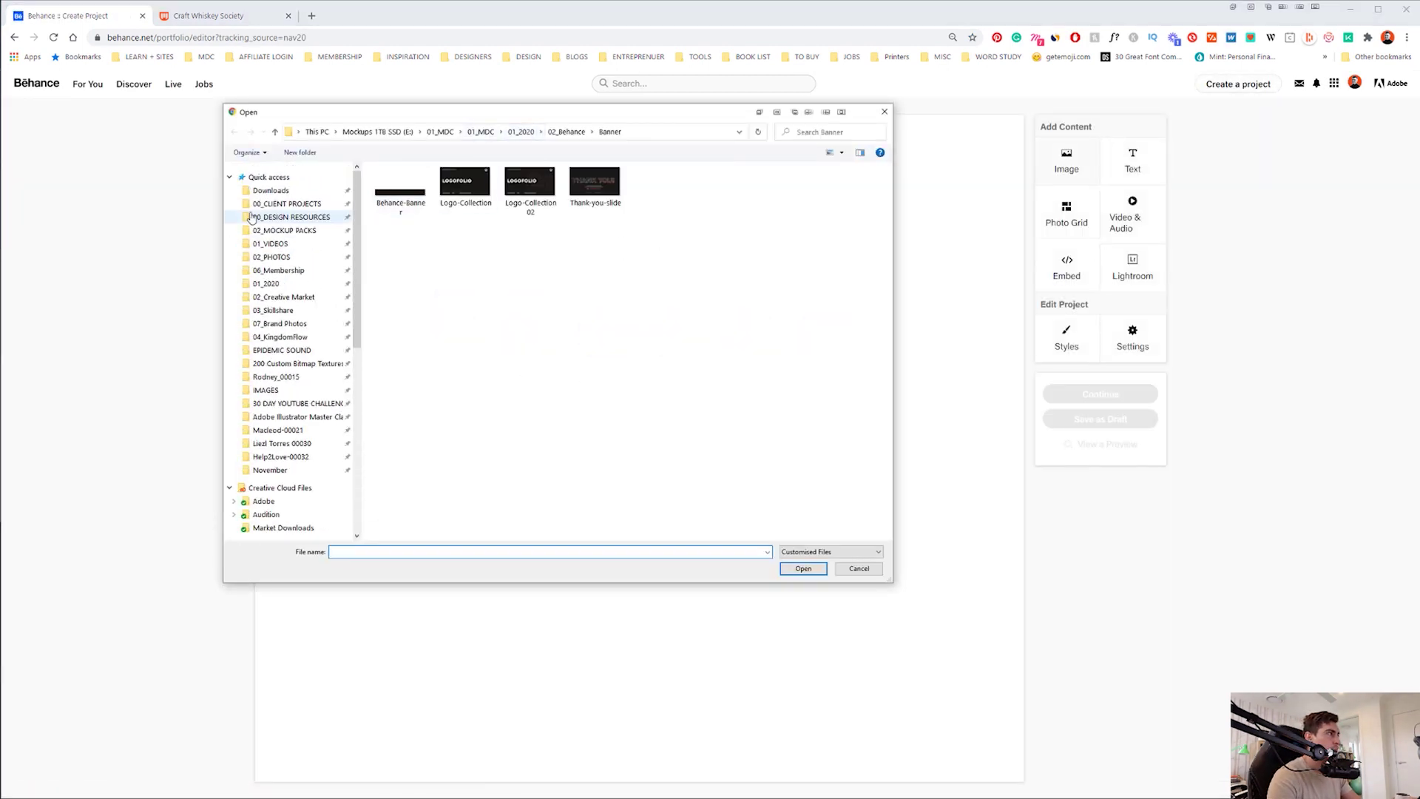
pyautogui.click(289, 205)
pyautogui.doubleClick(414, 199)
pyautogui.moveTo(474, 116); pyautogui.dragTo(511, 149)
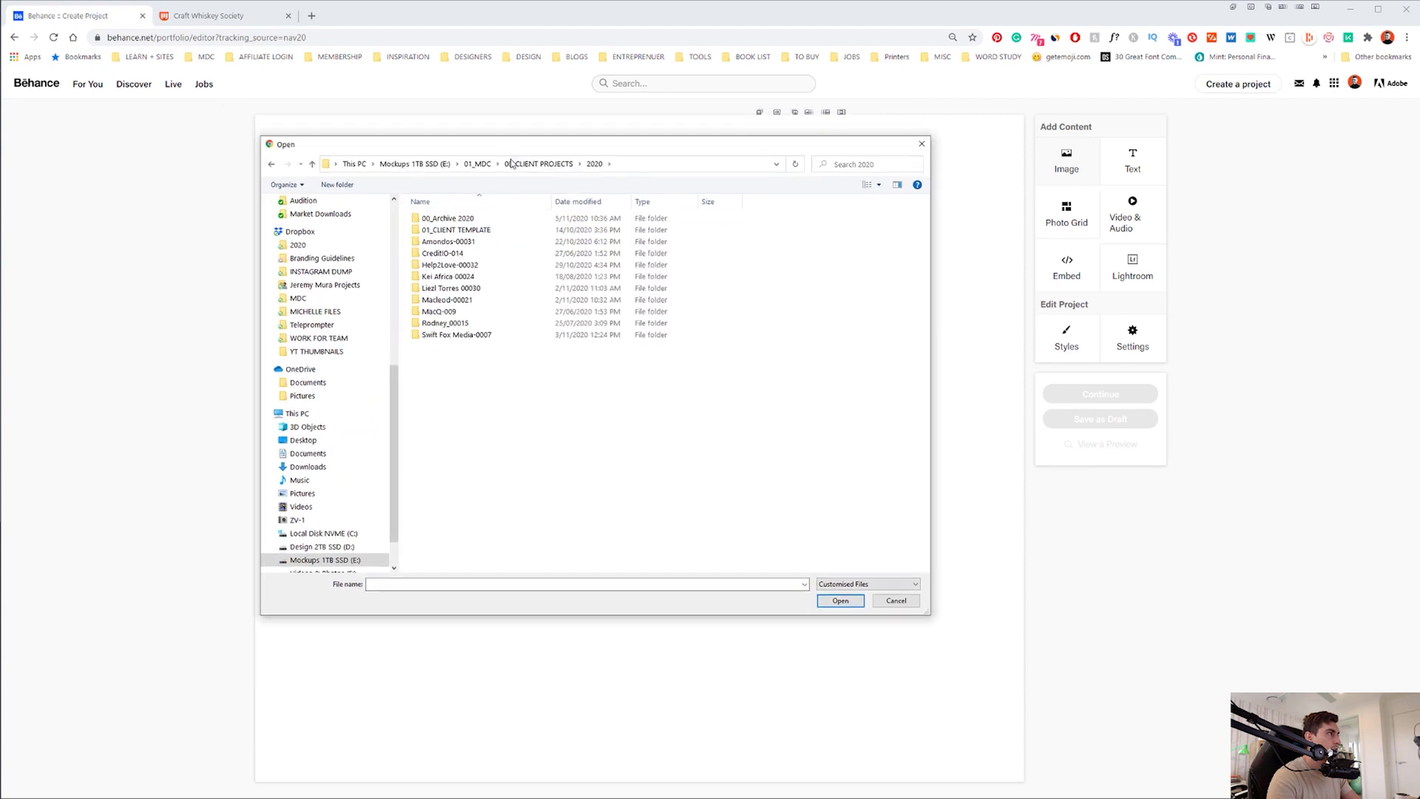
pyautogui.click(539, 163)
pyautogui.doubleClick(436, 230)
pyautogui.click(444, 300)
pyautogui.doubleClick(441, 332)
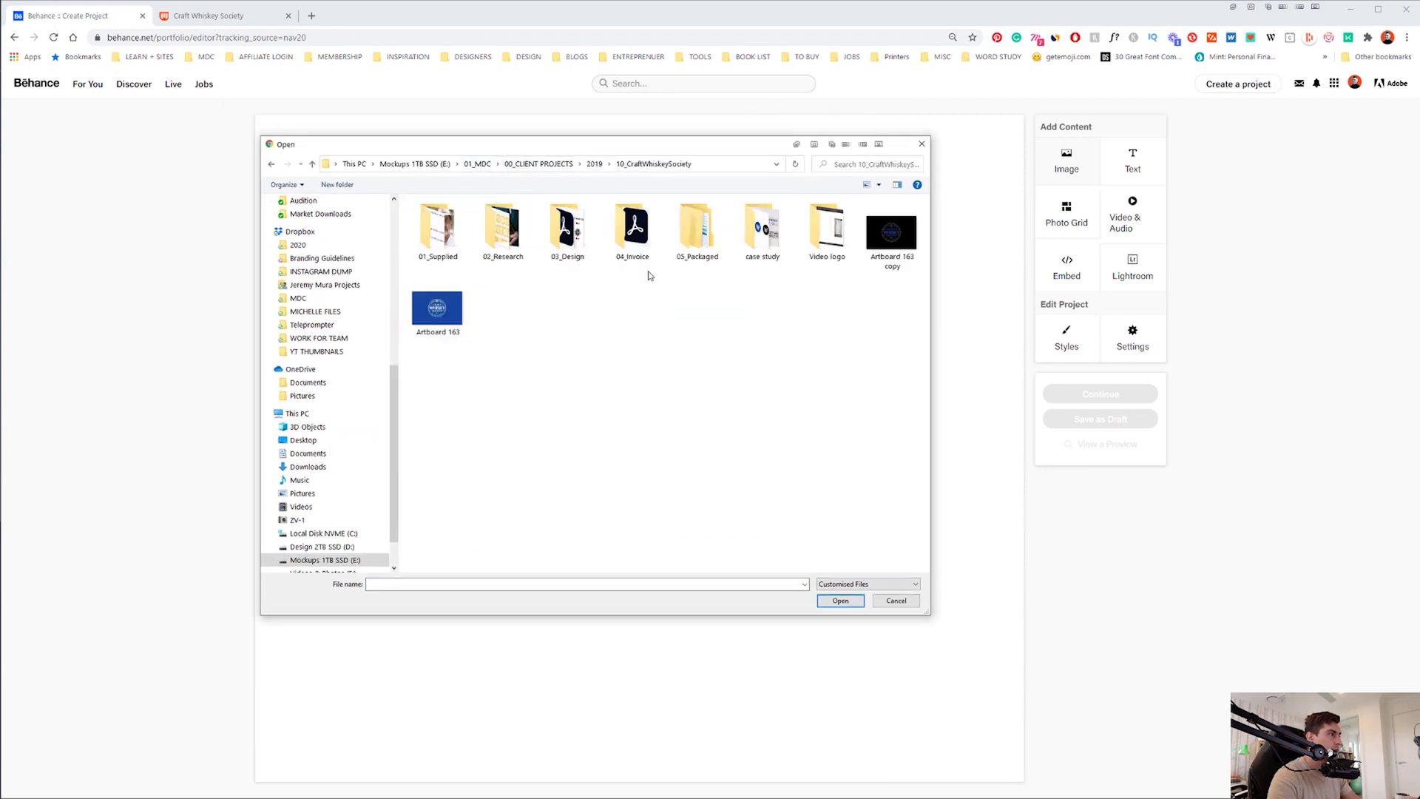
pyautogui.doubleClick(762, 233)
pyautogui.moveTo(920, 402); pyautogui.dragTo(401, 196)
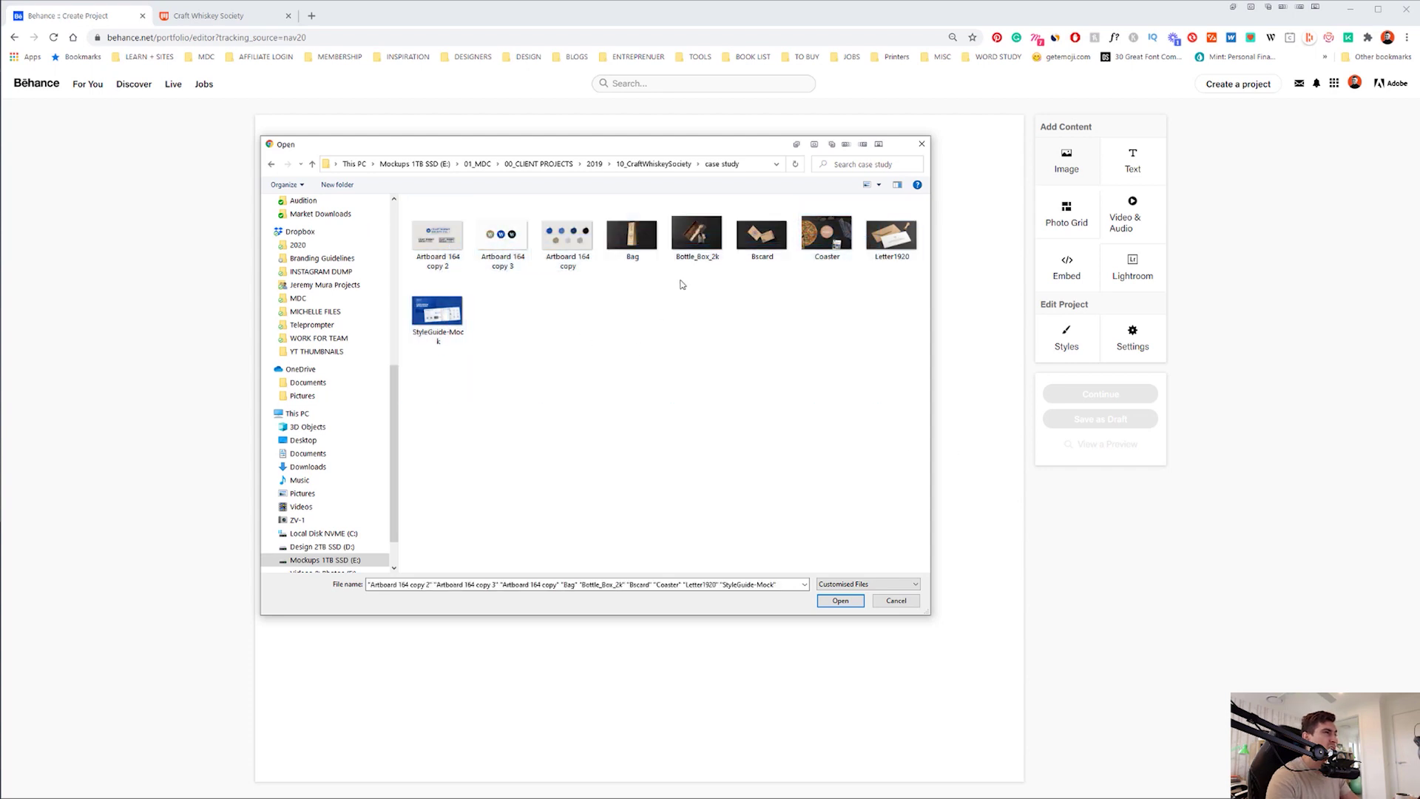
pyautogui.doubleClick(699, 243)
# - Insert the Coaster and Letter1920 images below the bottle box image
pyautogui.click(1083, 175)
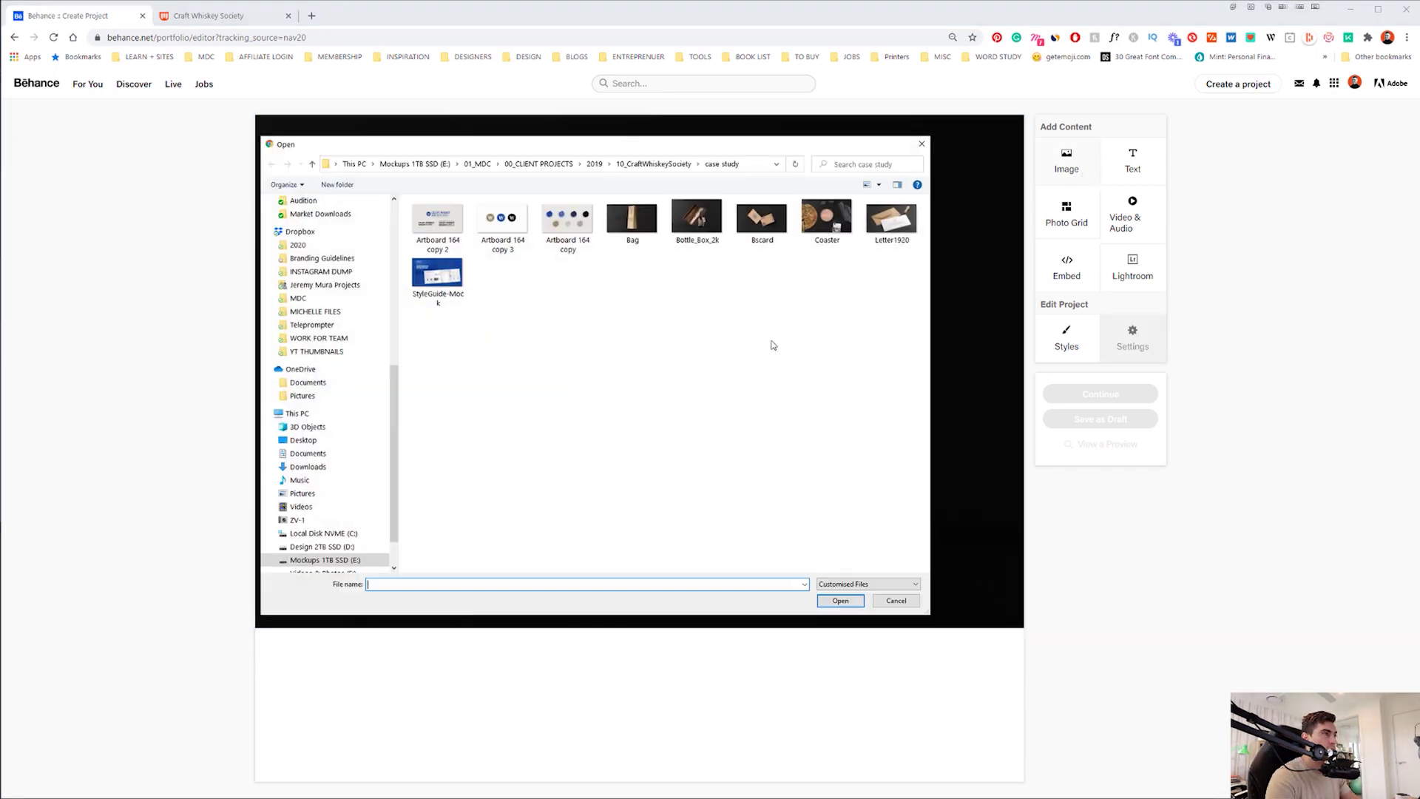
pyautogui.doubleClick(820, 236)
pyautogui.click(1045, 162)
pyautogui.doubleClick(890, 237)
pyautogui.scroll(2, 566, 363)
pyautogui.scroll(8, 567, 367)
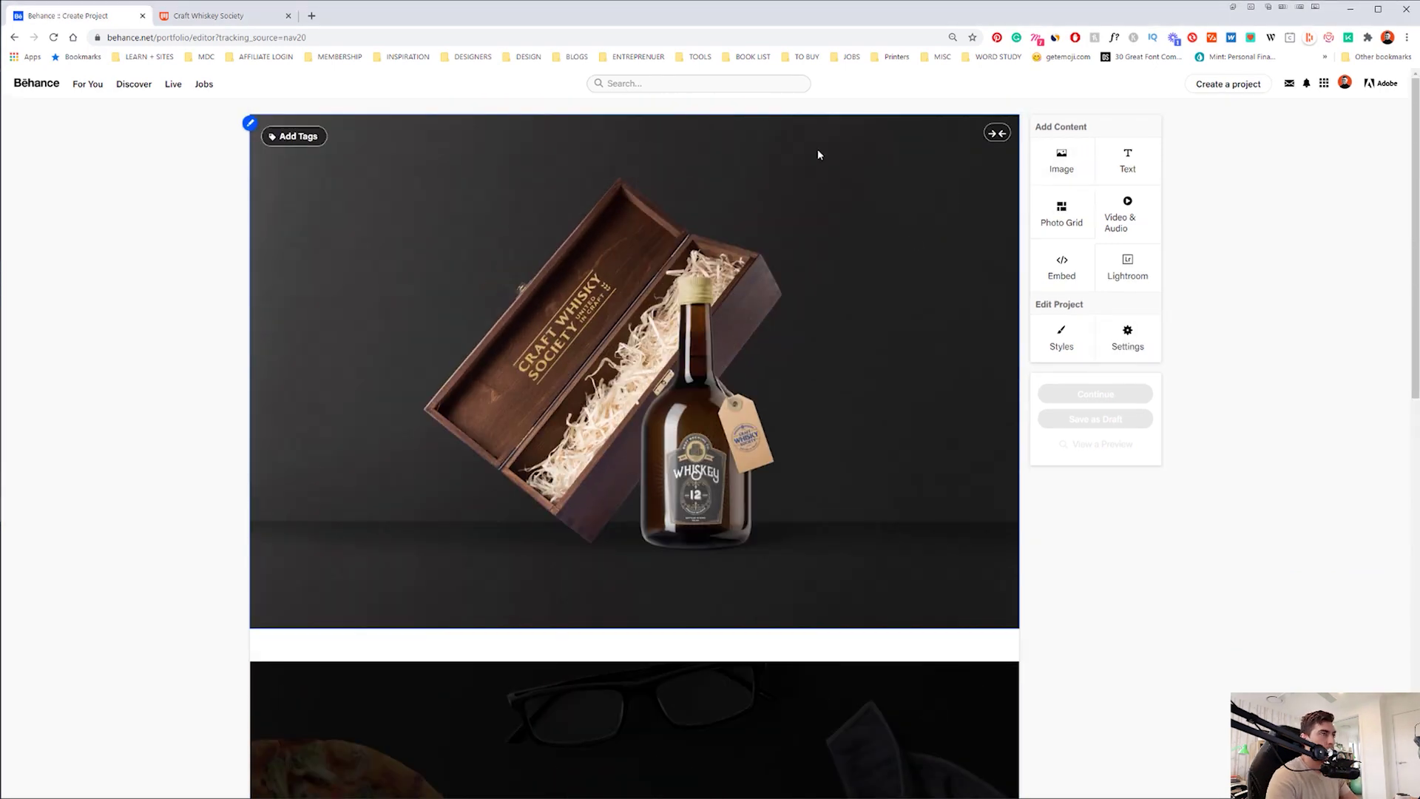
# - Add a text block to the project, and copy the title, description and project details from the Craft Whiskey Society web page
pyautogui.click(1131, 155)
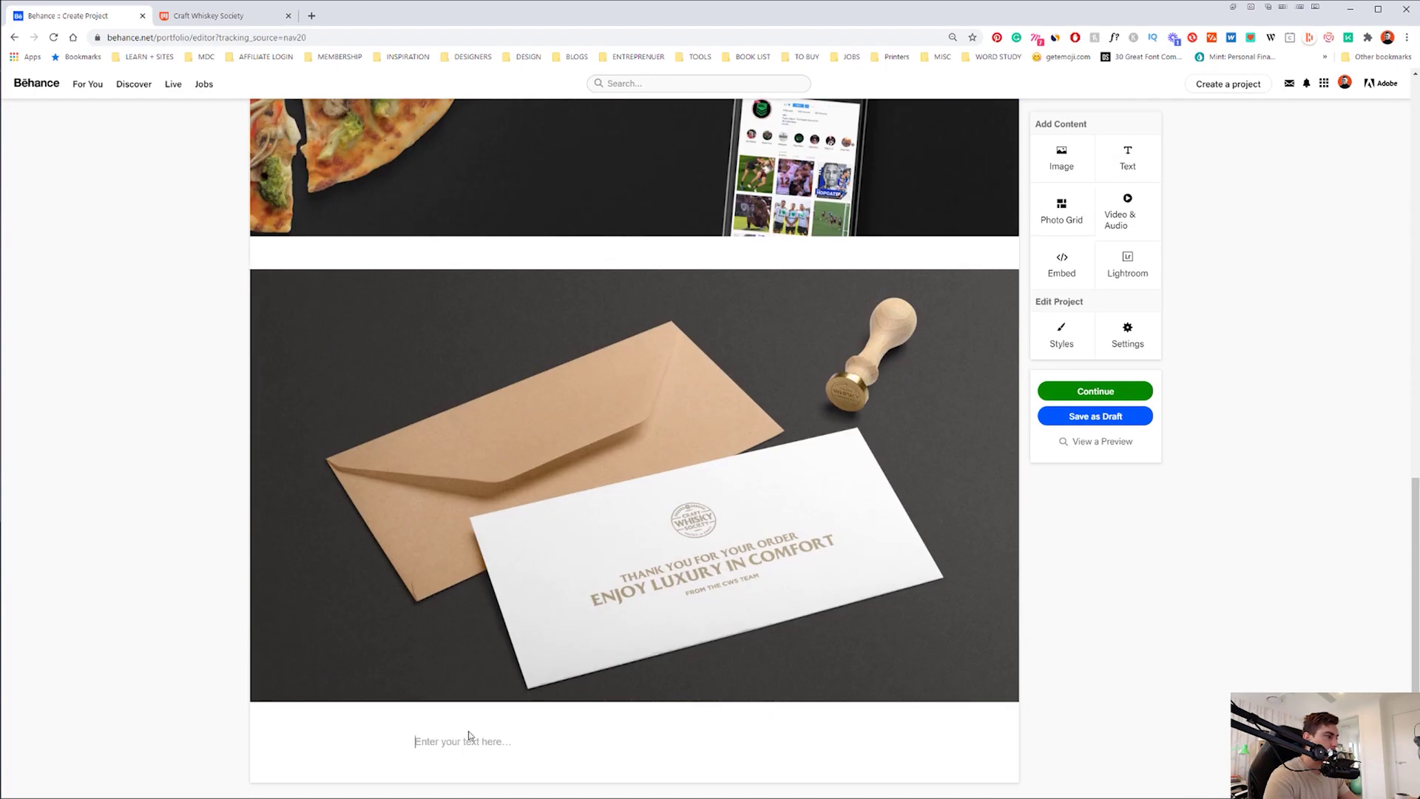
pyautogui.click(188, 13)
pyautogui.scroll(3, 460, 414)
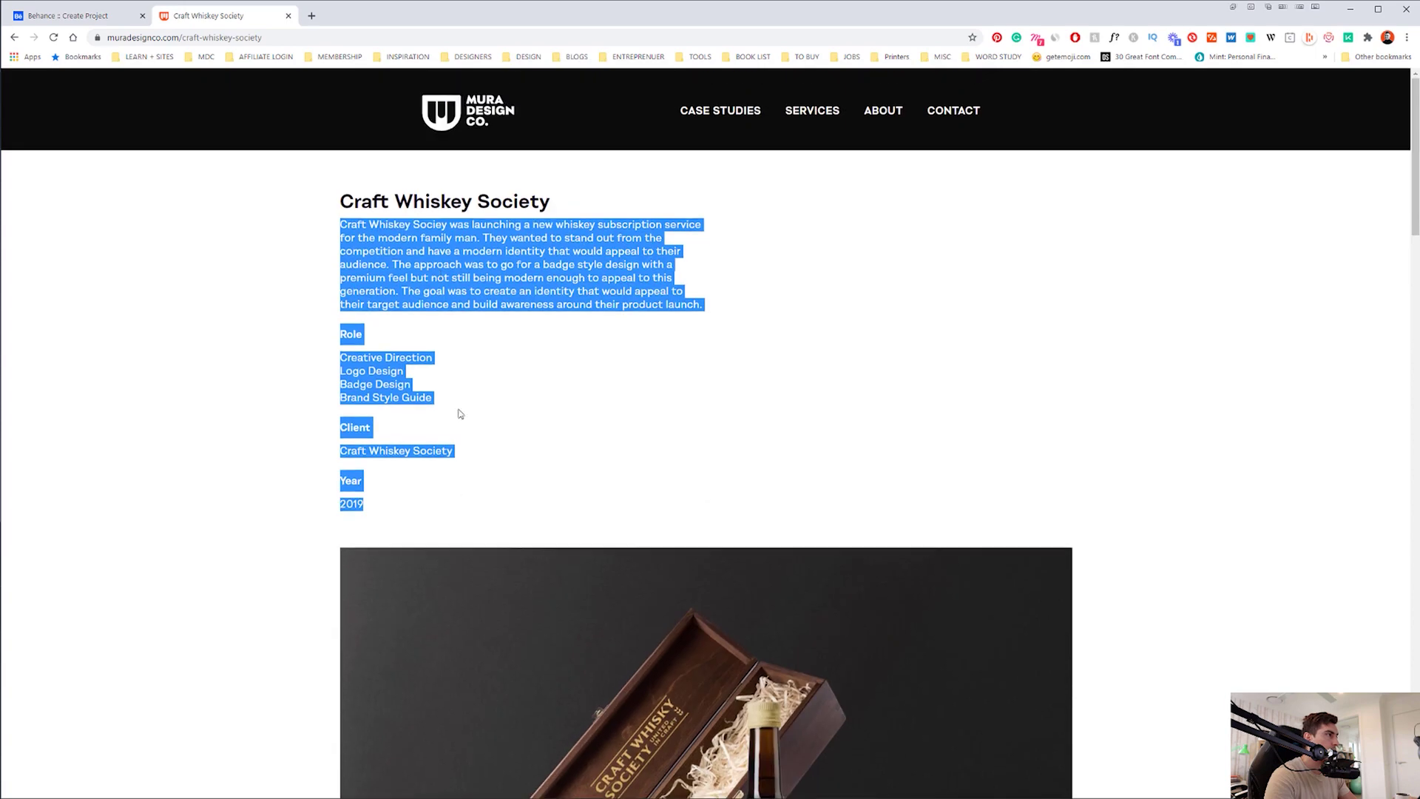
pyautogui.click(390, 510)
pyautogui.keyDown('shift'); pyautogui.click(314, 189); pyautogui.keyUp('shift')
pyautogui.hotkey('ctrl', 'c')
pyautogui.click(89, 15)
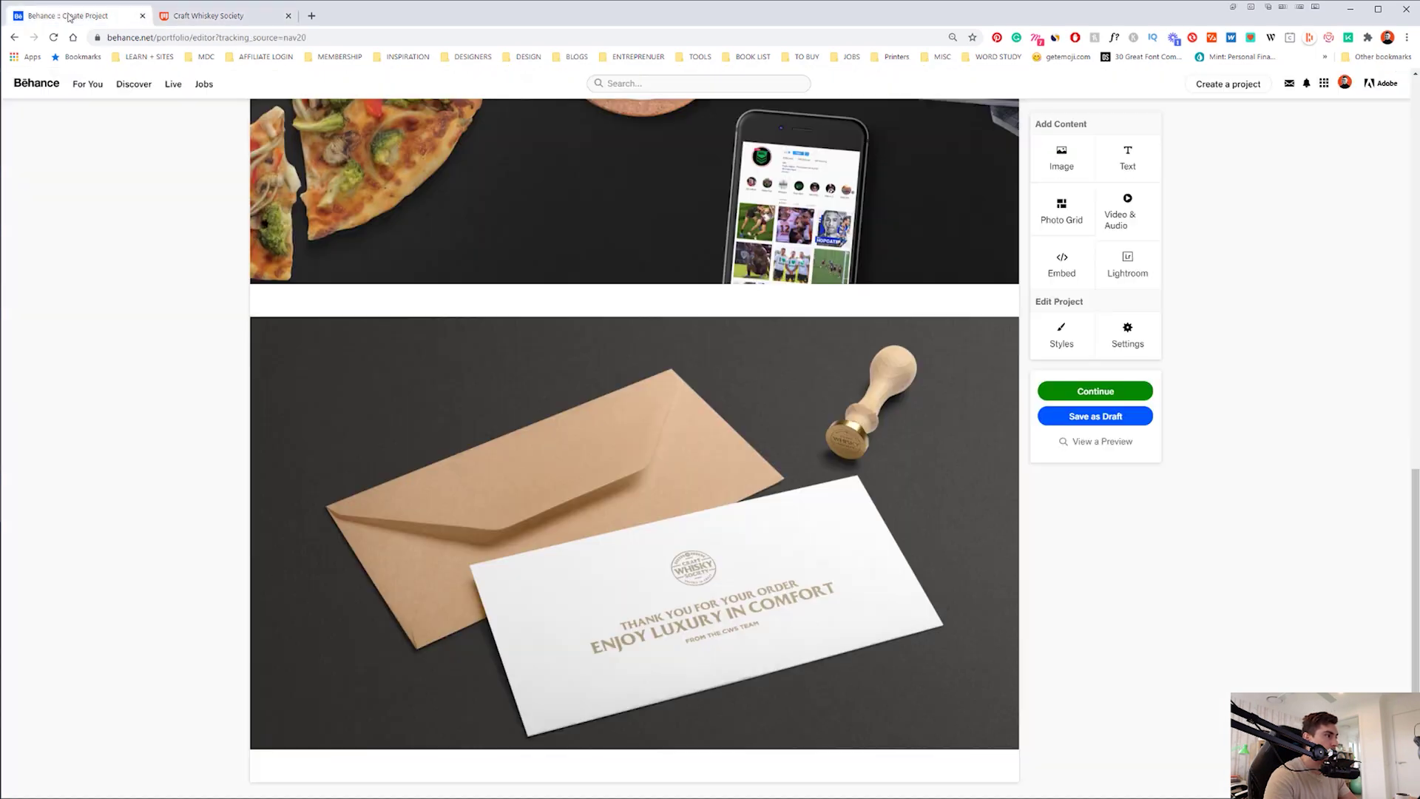
# - Paste the copied case study text into the text block below the letter and envelope image
pyautogui.moveTo(429, 770)
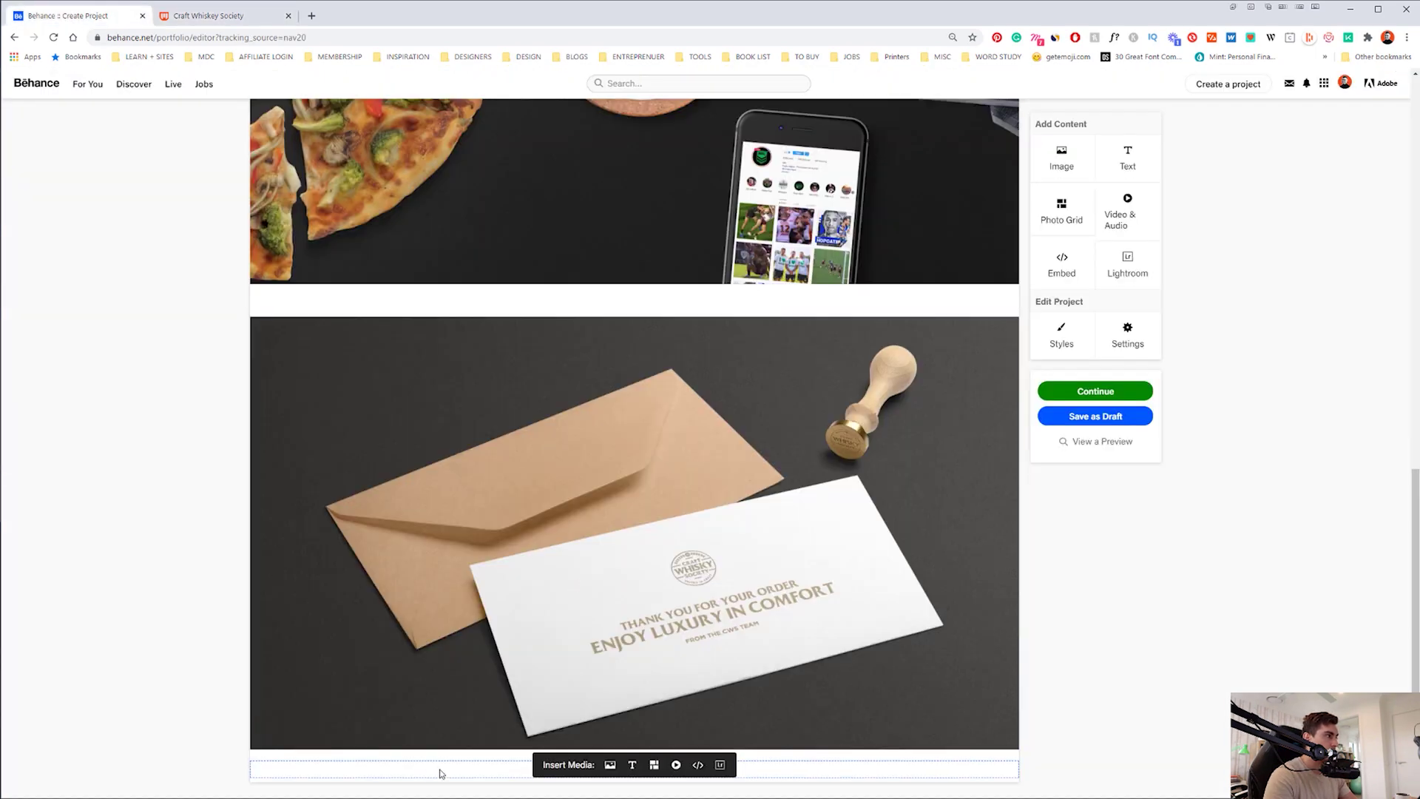
pyautogui.moveTo(581, 303)
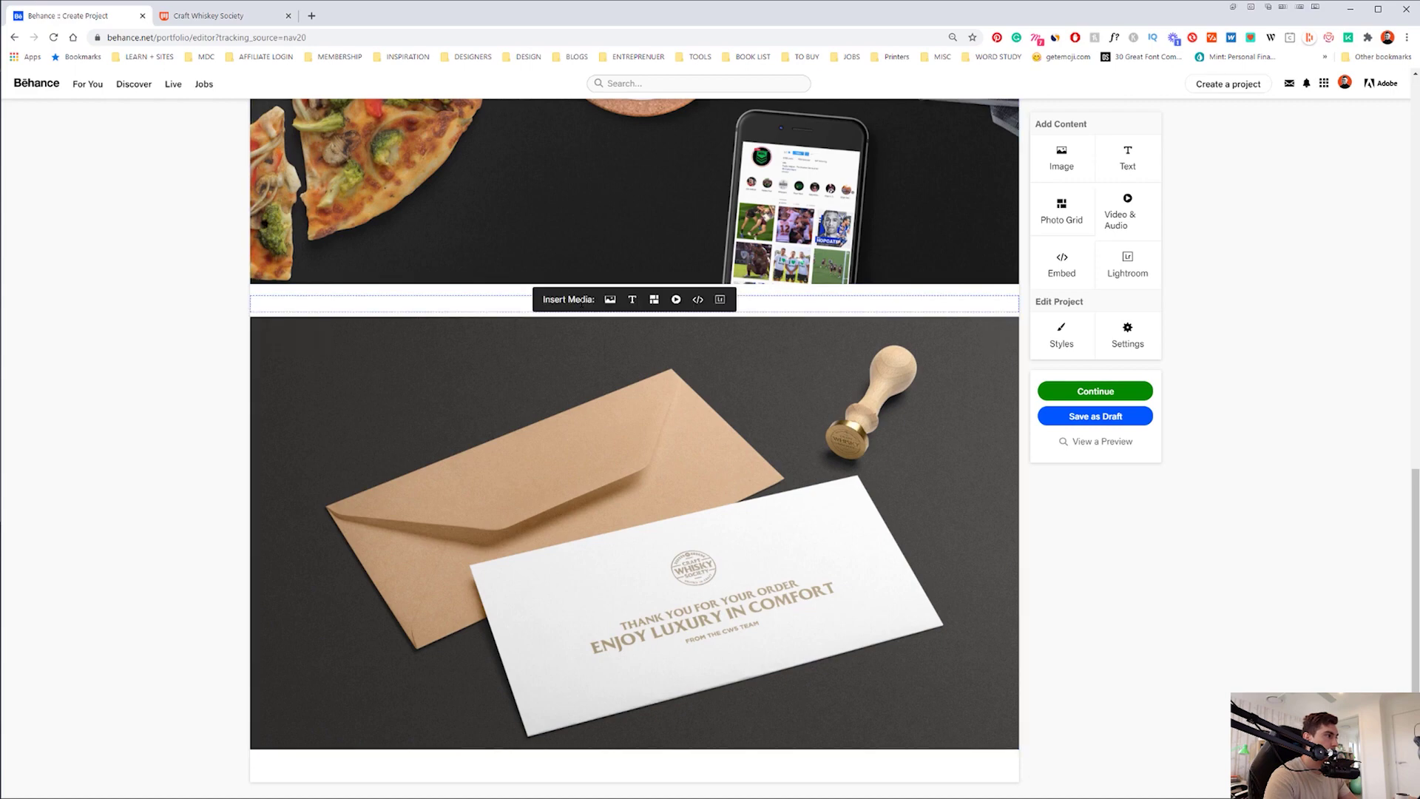
pyautogui.scroll(10, 611, 296)
pyautogui.scroll(-10, 611, 221)
pyautogui.scroll(10, 612, 213)
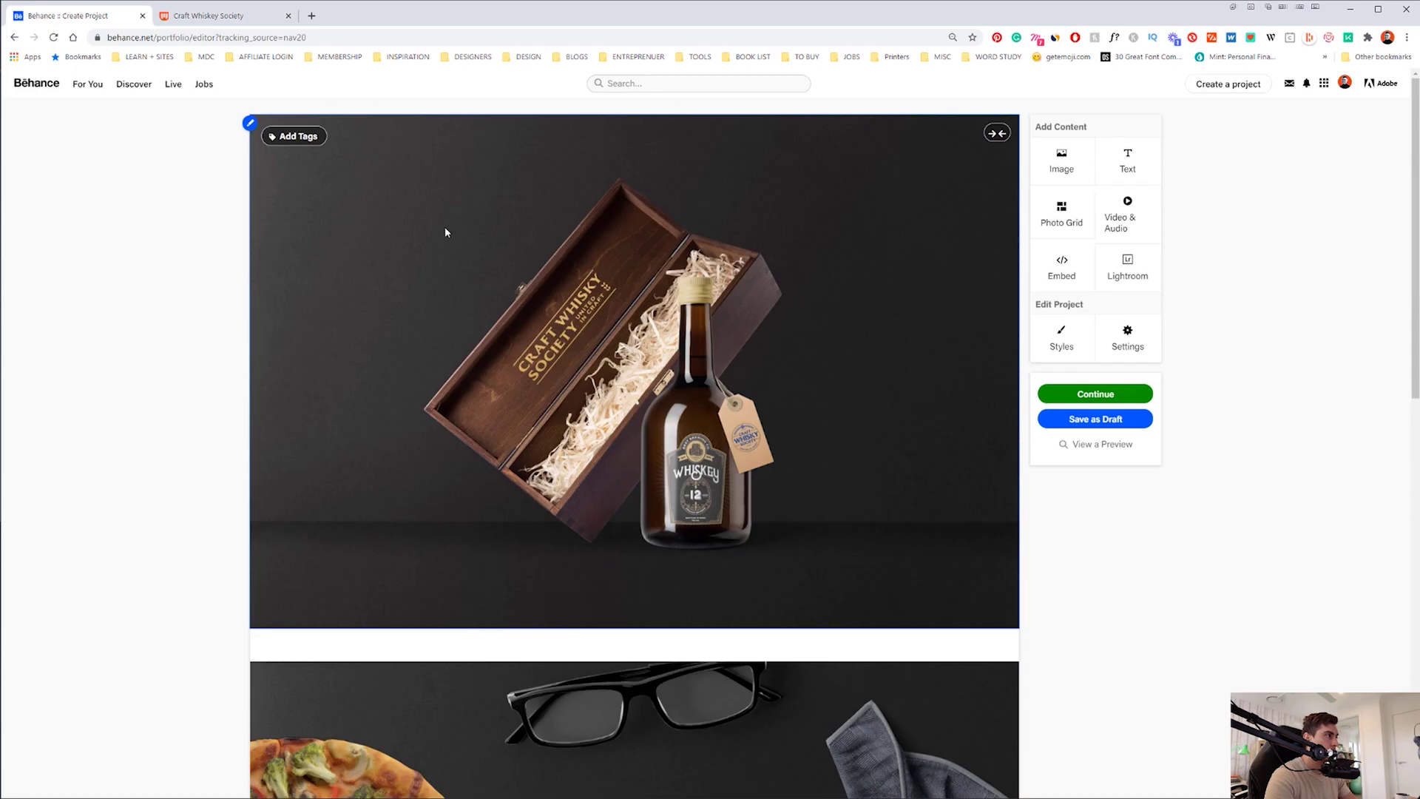
pyautogui.scroll(-12, 510, 517)
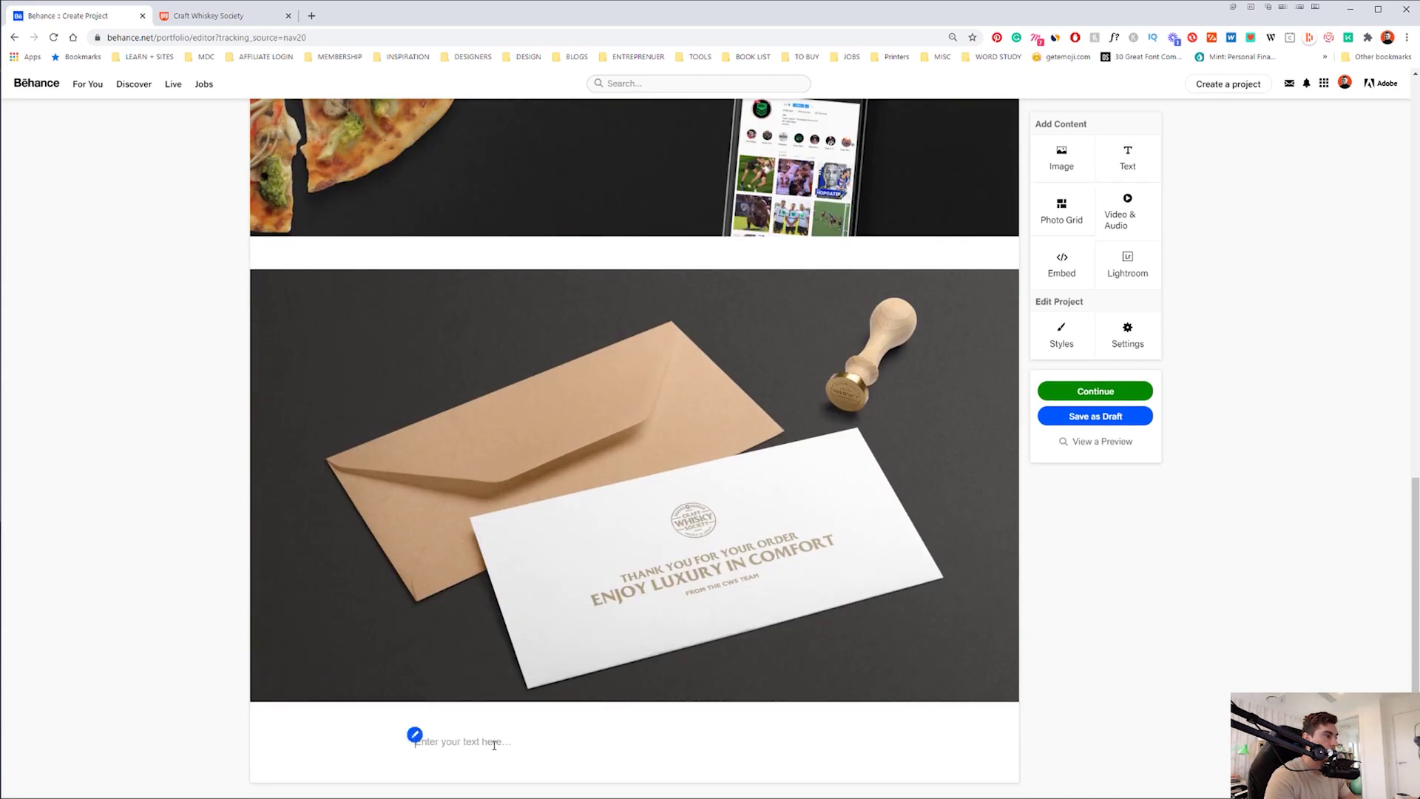
pyautogui.click(494, 744)
pyautogui.hotkey('ctrl', 'v')
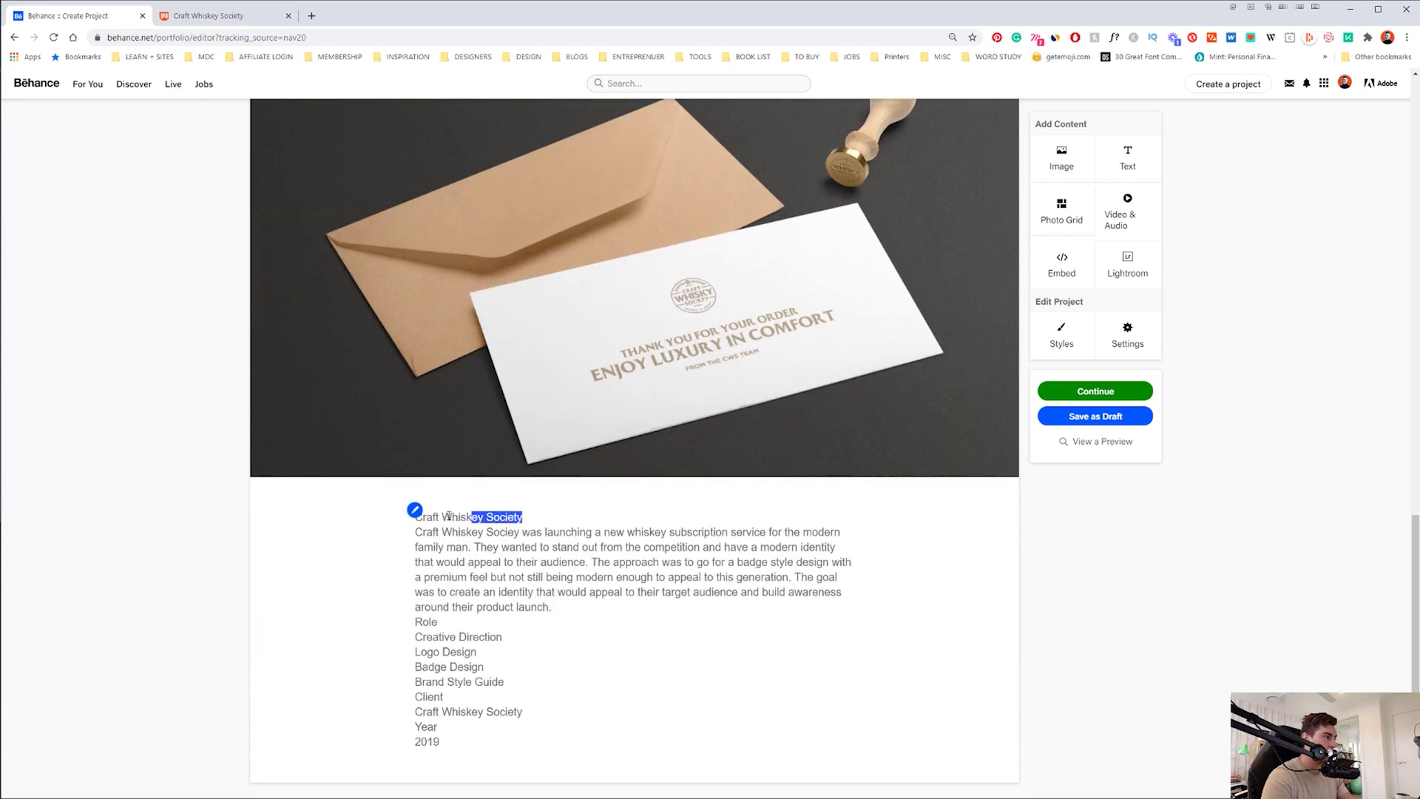
# - Add blank lines below the title and description, and insert a dash line above each of the Role, Client and Year sections
pyautogui.moveTo(431, 515); pyautogui.dragTo(415, 516)
pyautogui.click(553, 517)
pyautogui.press('Return')
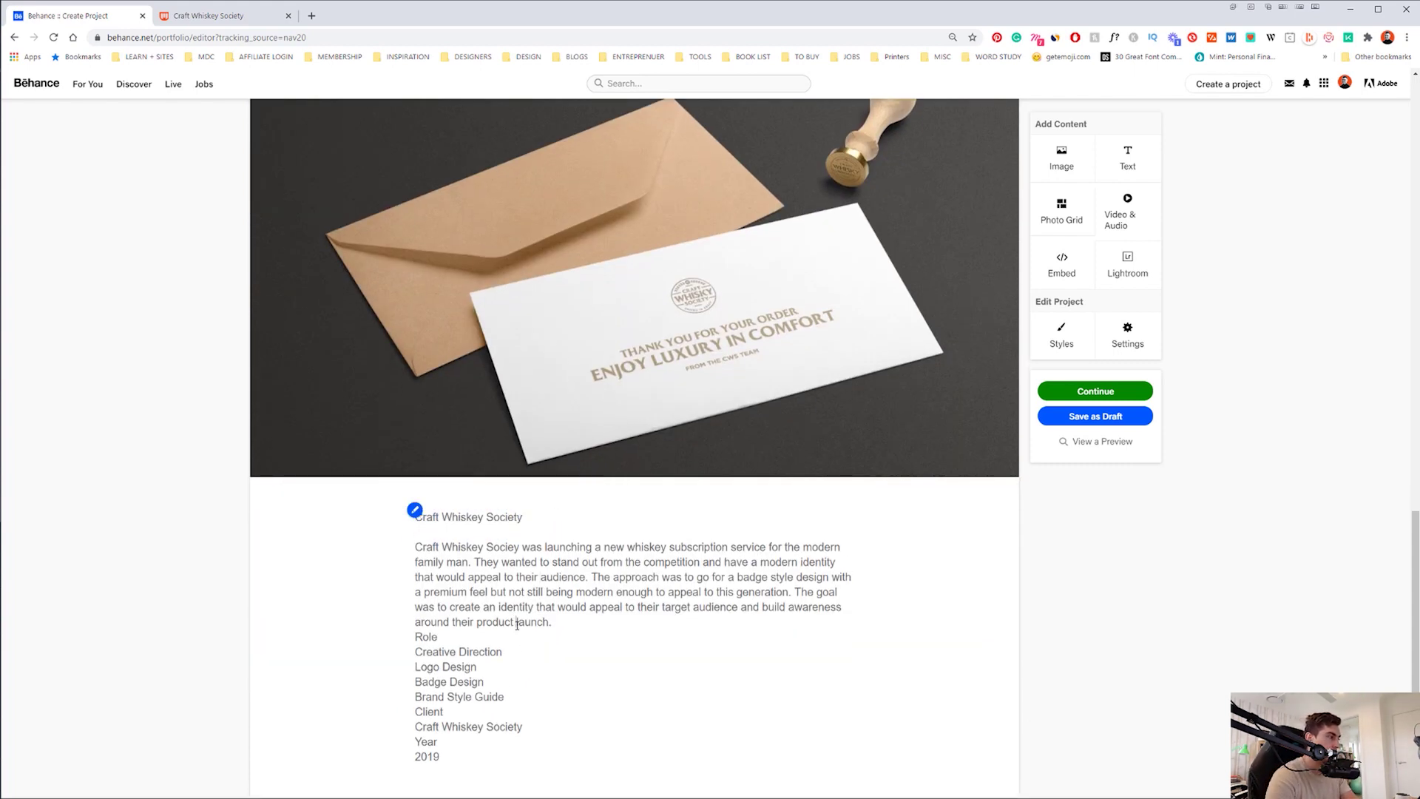
pyautogui.press('Return')
pyautogui.press('Return')
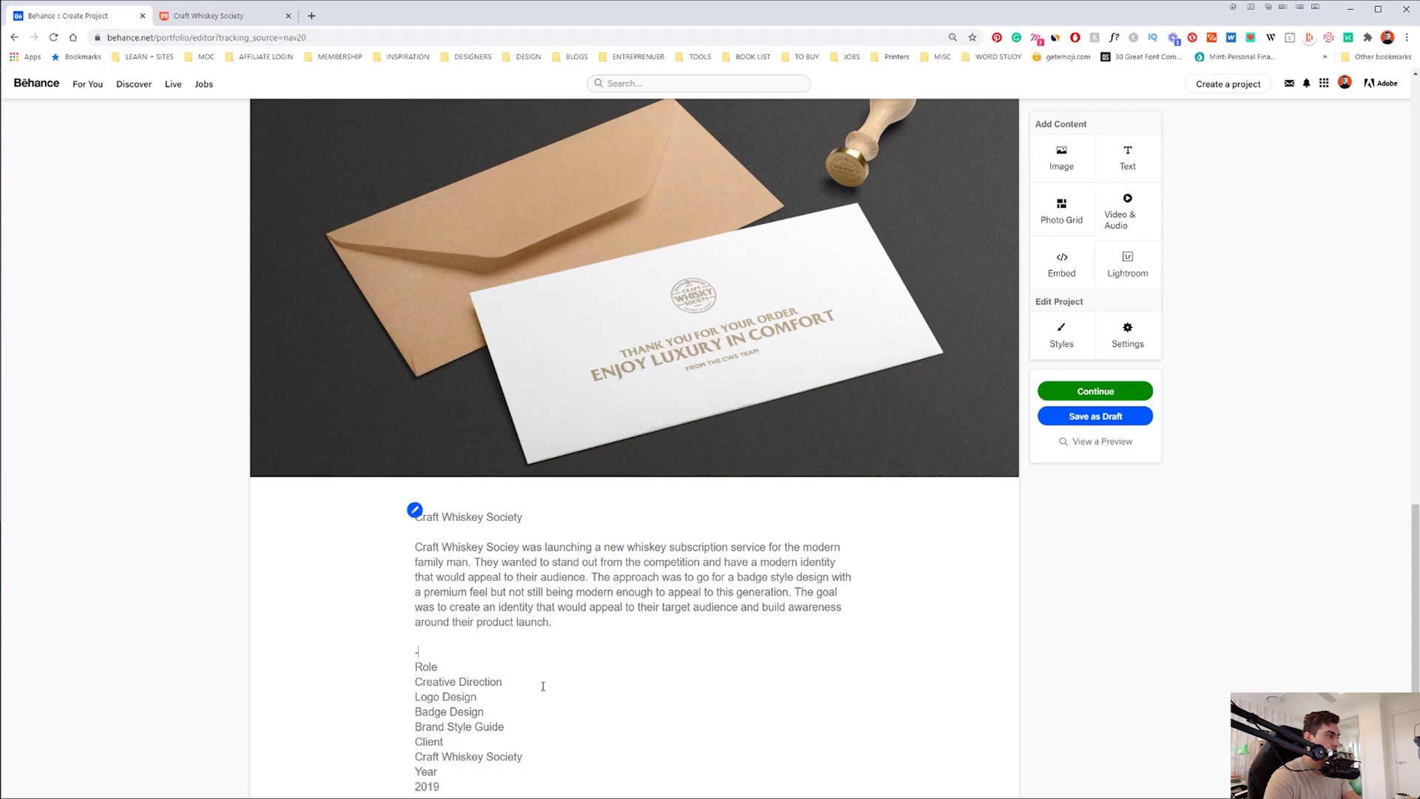
pyautogui.scroll(-1, 533, 673)
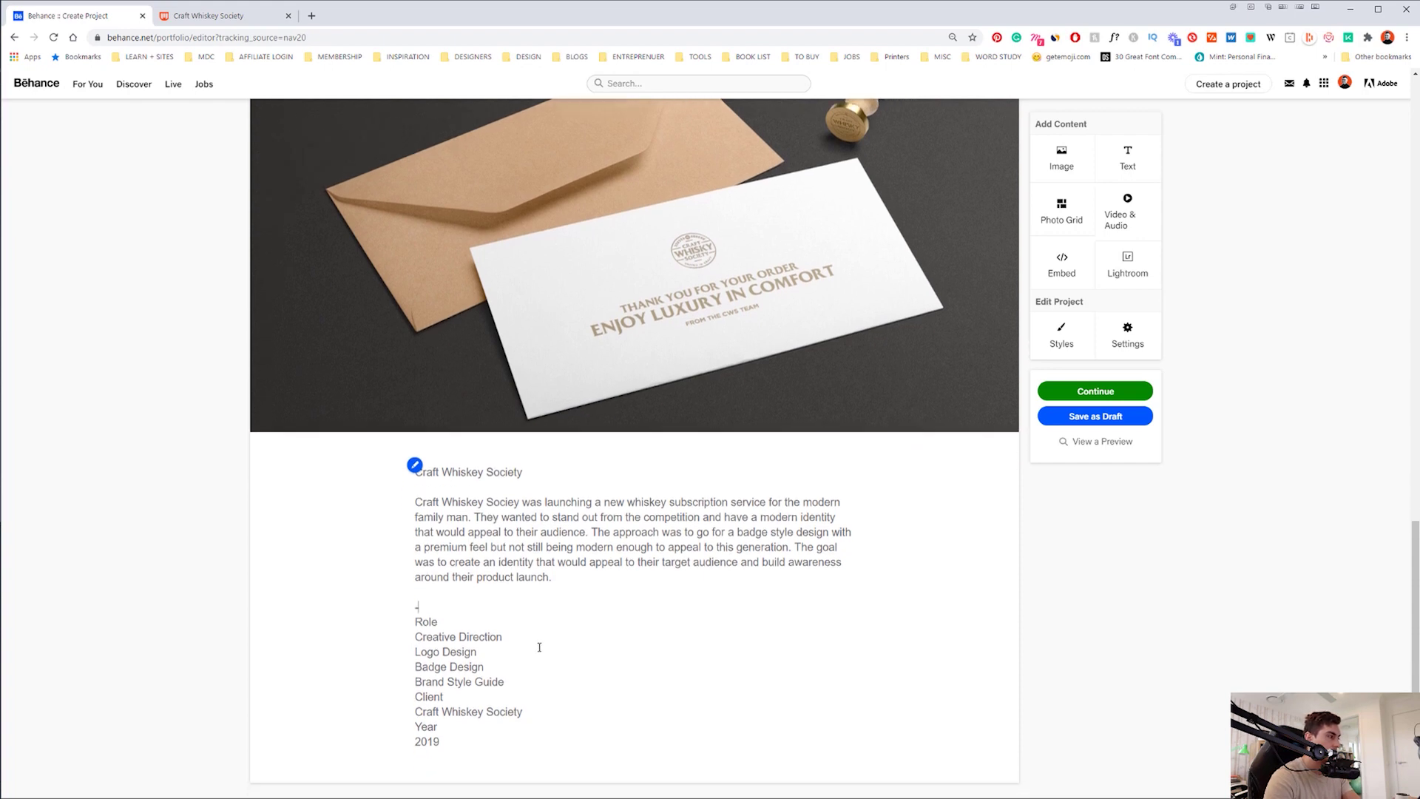
pyautogui.click(526, 679)
pyautogui.press('Return')
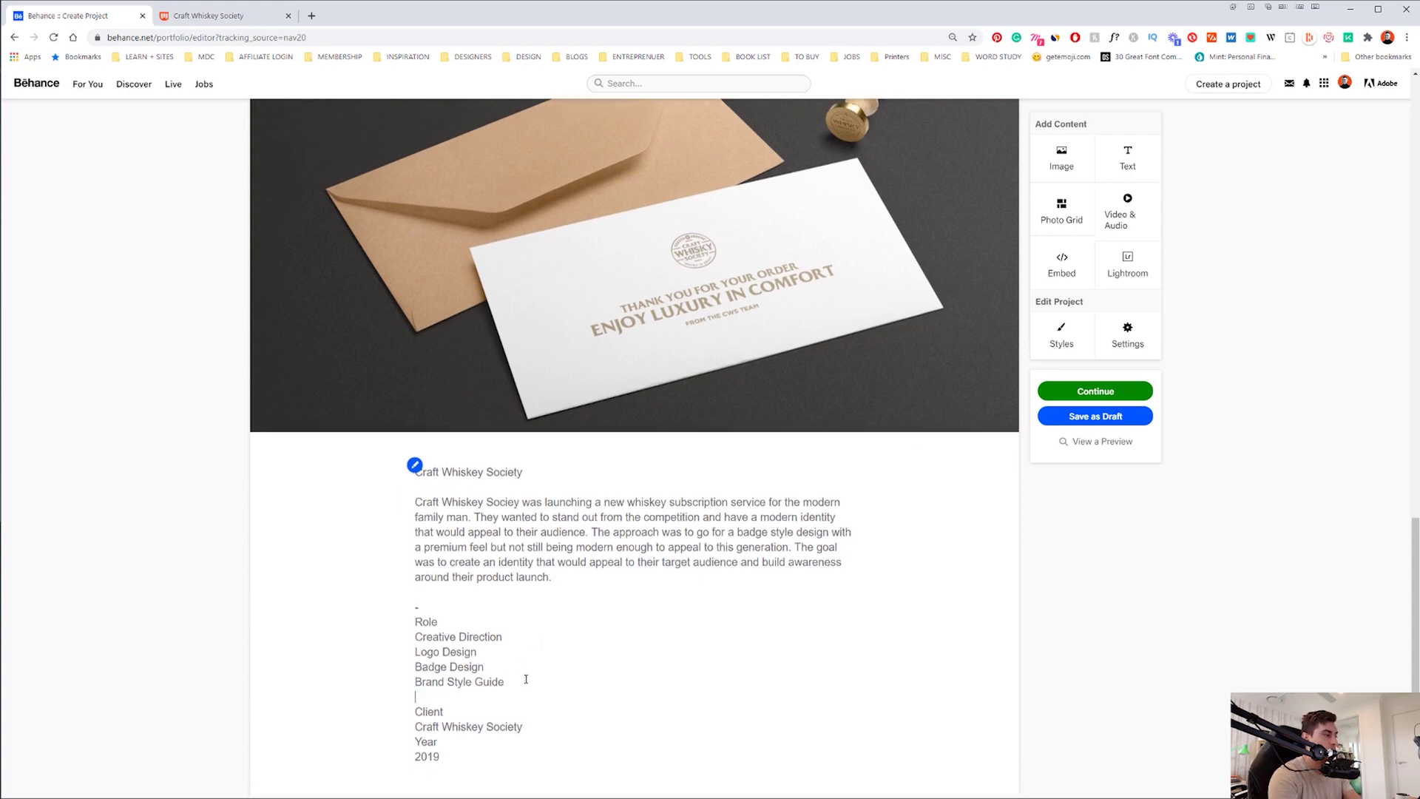
pyautogui.press('Return')
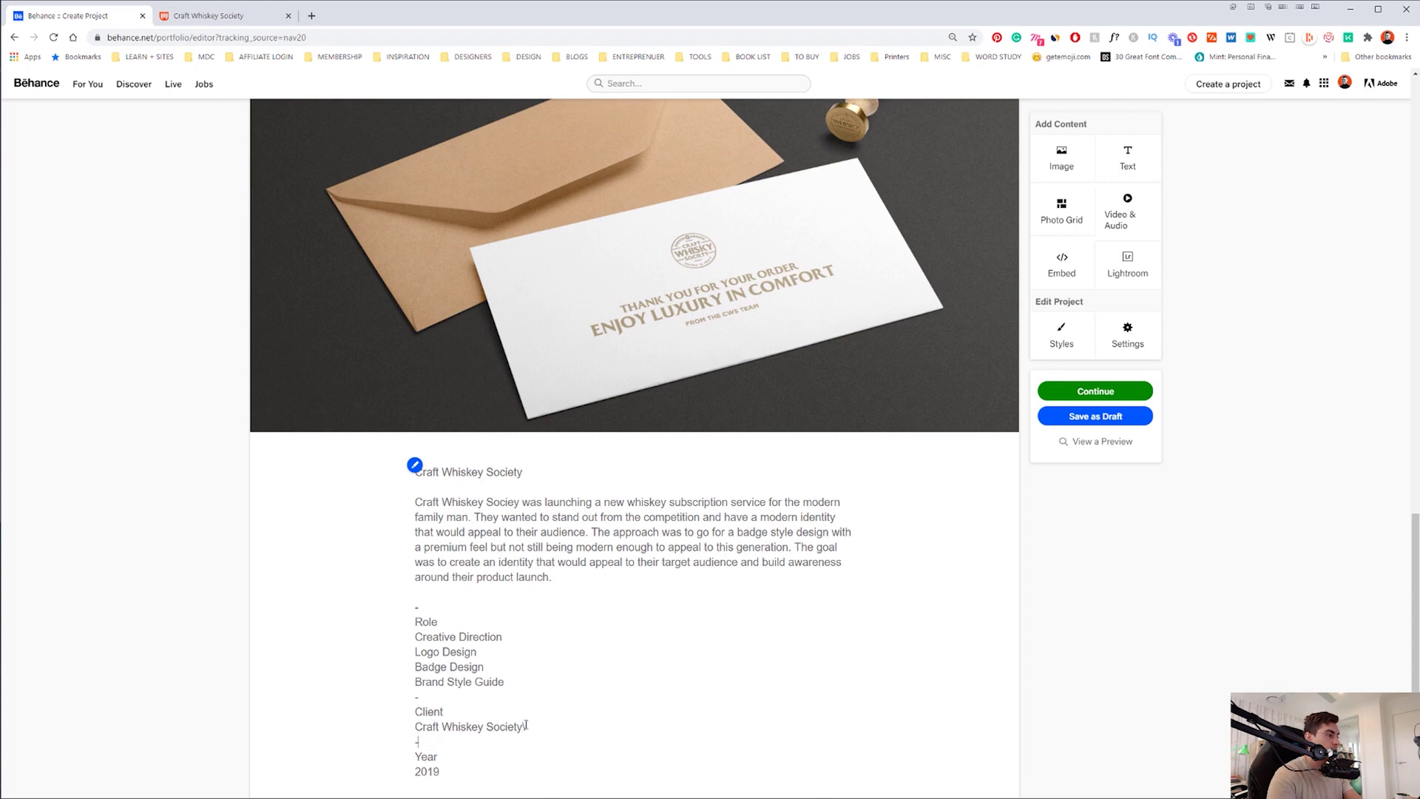
pyautogui.write('-')
pyautogui.click(532, 724)
# - Set the whole case study text block to black and change its font to Verdana
pyautogui.moveTo(444, 774); pyautogui.dragTo(414, 470)
pyautogui.click(617, 445)
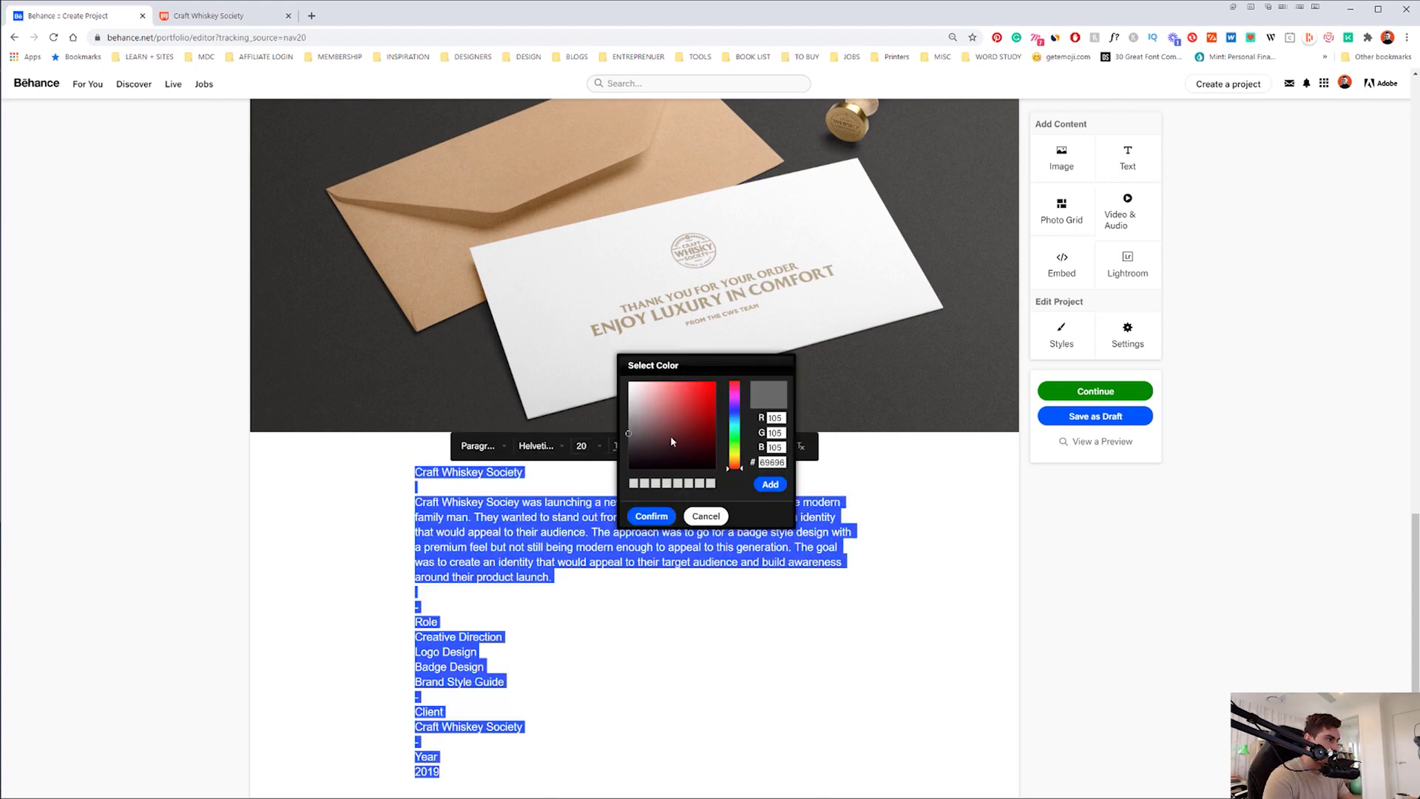
pyautogui.moveTo(703, 437); pyautogui.dragTo(628, 467)
pyautogui.click(651, 515)
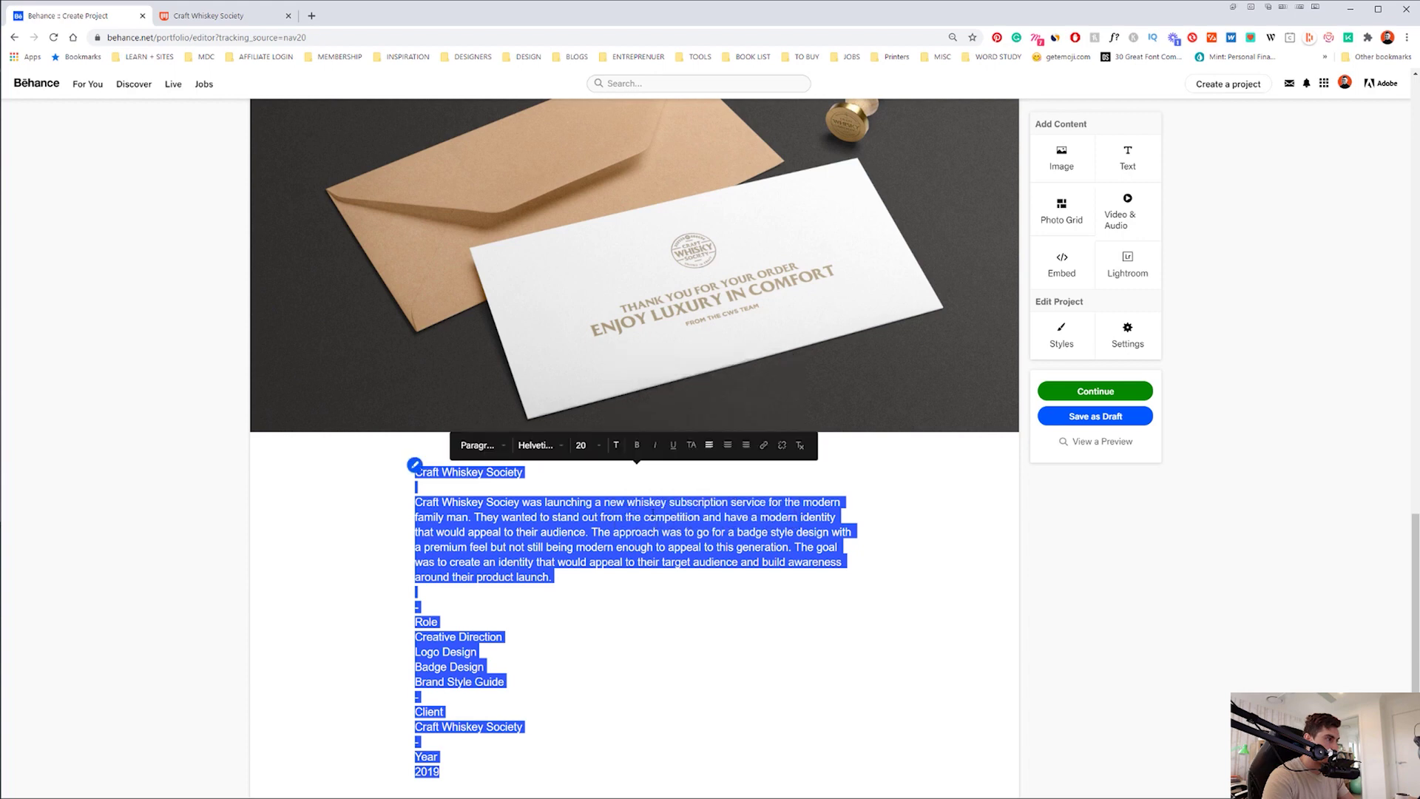
pyautogui.click(537, 445)
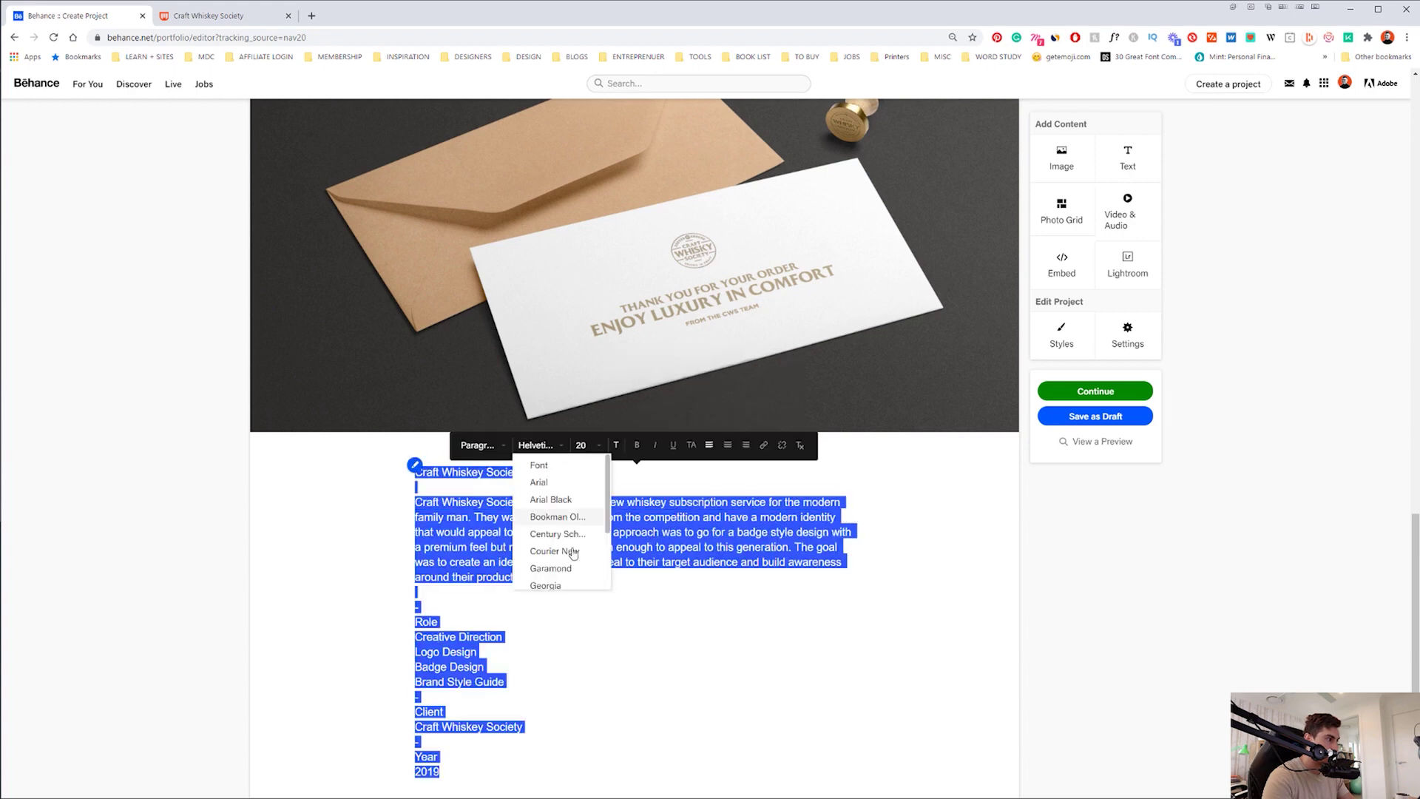
pyautogui.scroll(-3, 561, 521)
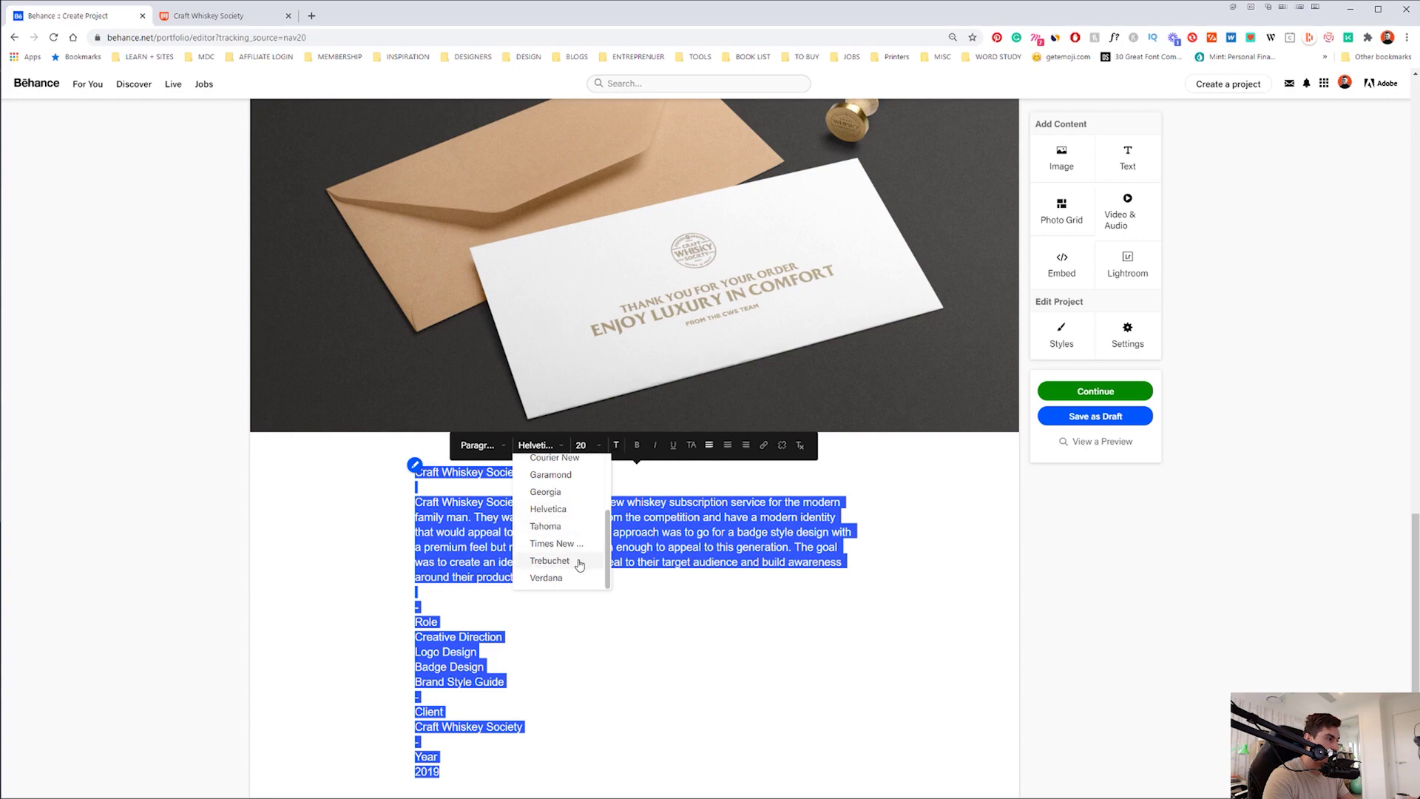
pyautogui.click(549, 577)
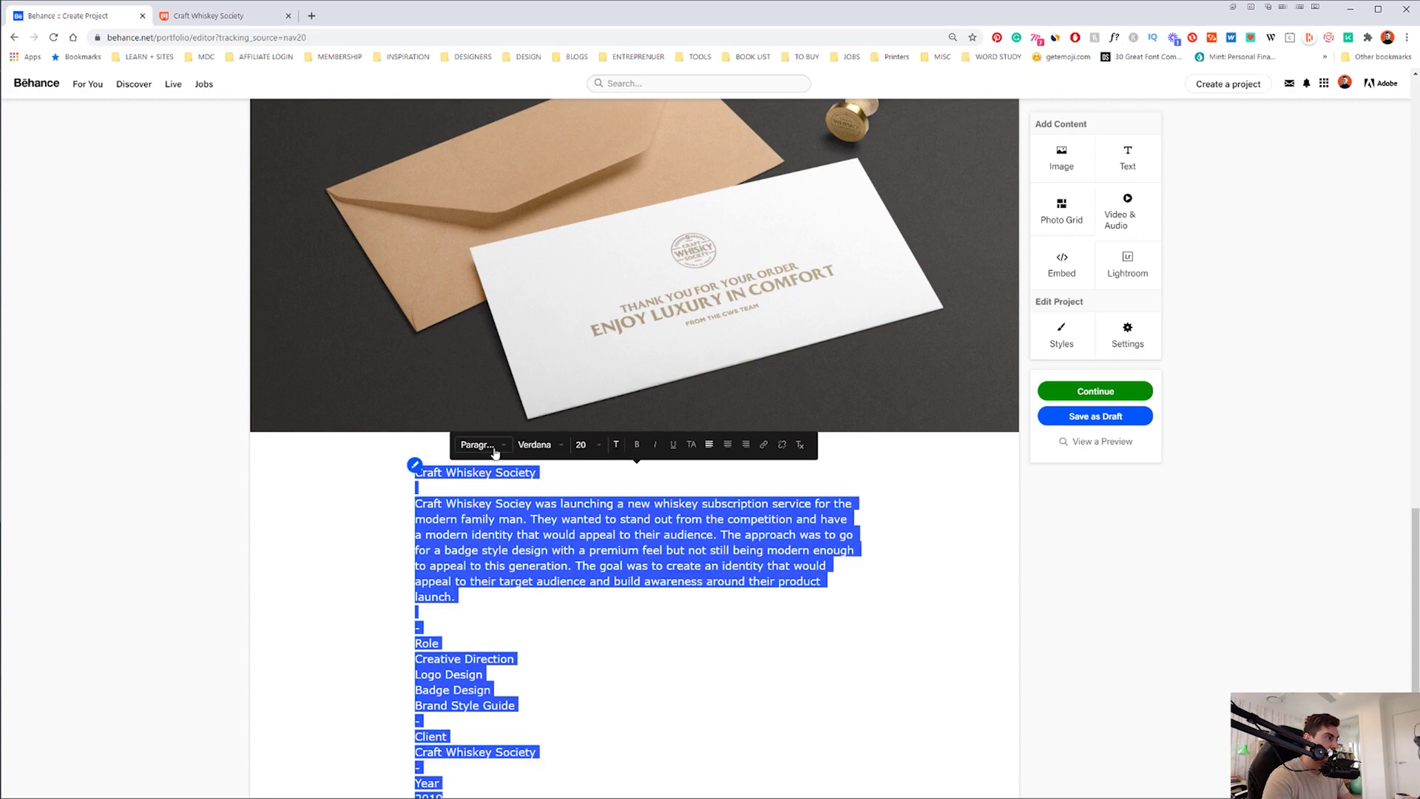
pyautogui.click(495, 452)
pyautogui.click(477, 466)
pyautogui.click(474, 445)
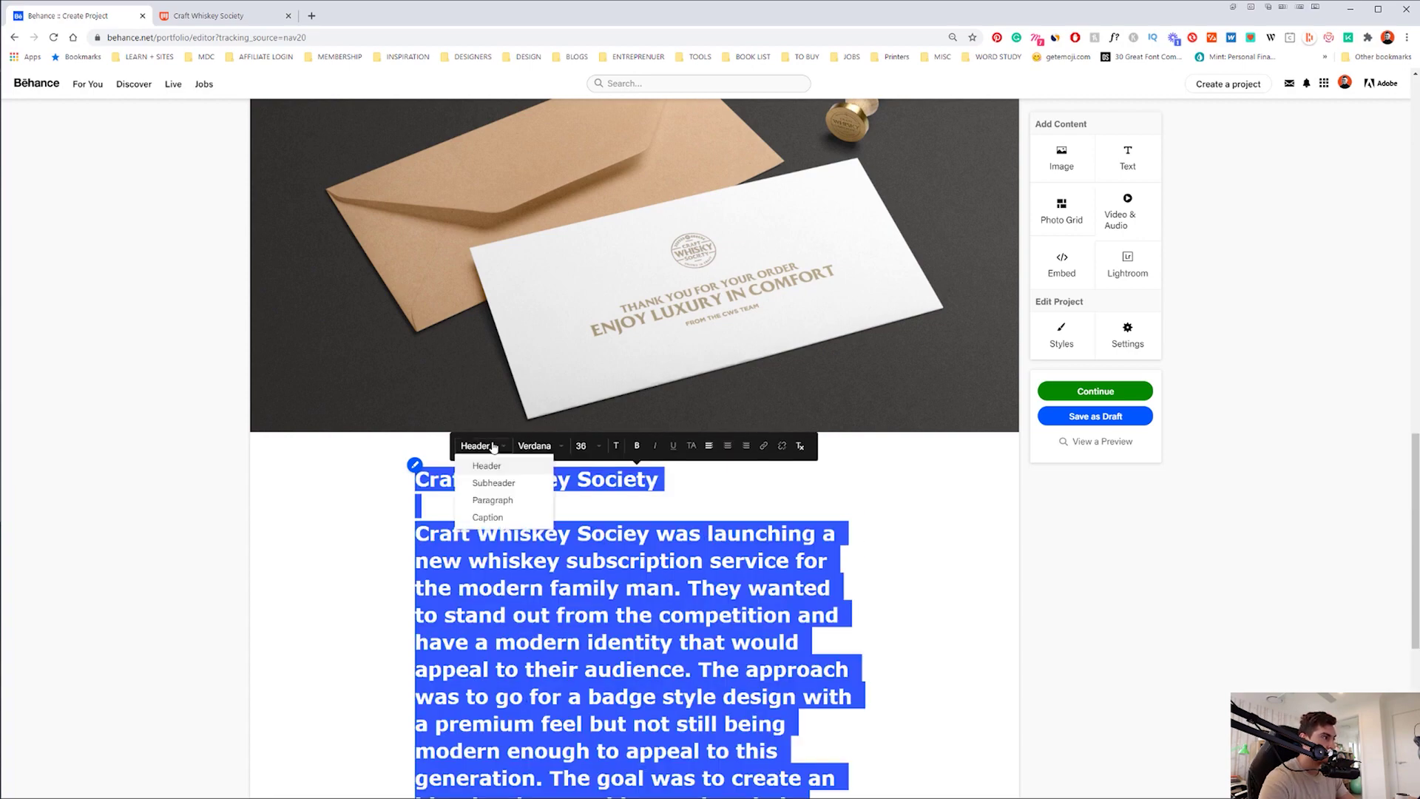
pyautogui.click(492, 500)
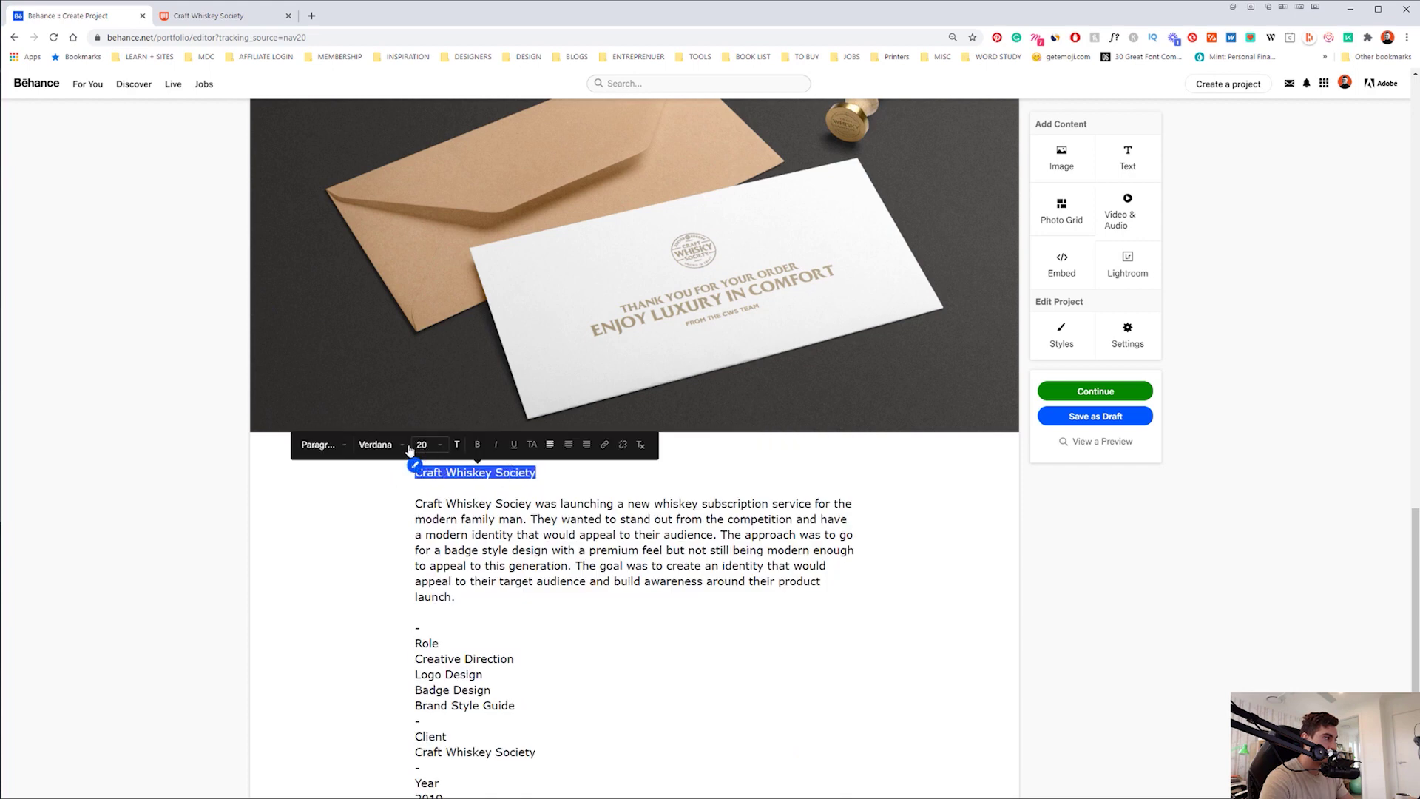
# - Apply the Header style to the "Craft Whiskey Society" title line of the text block
pyautogui.click(318, 445)
pyautogui.click(335, 482)
pyautogui.click(318, 445)
pyautogui.click(328, 464)
pyautogui.scroll(-1, 551, 508)
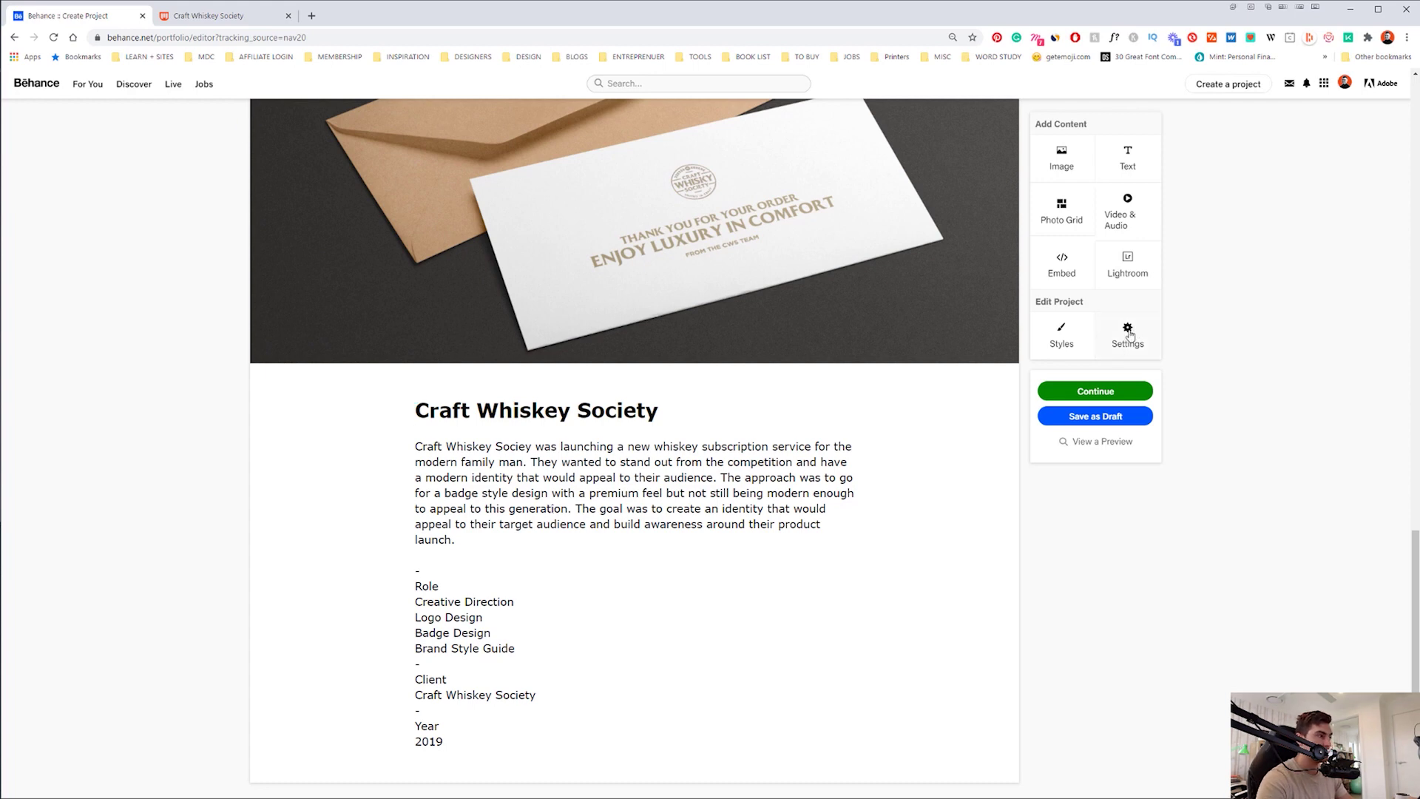
# - Set the project's background color to the light warm grey E2E2DF and save the project styles
pyautogui.click(1094, 390)
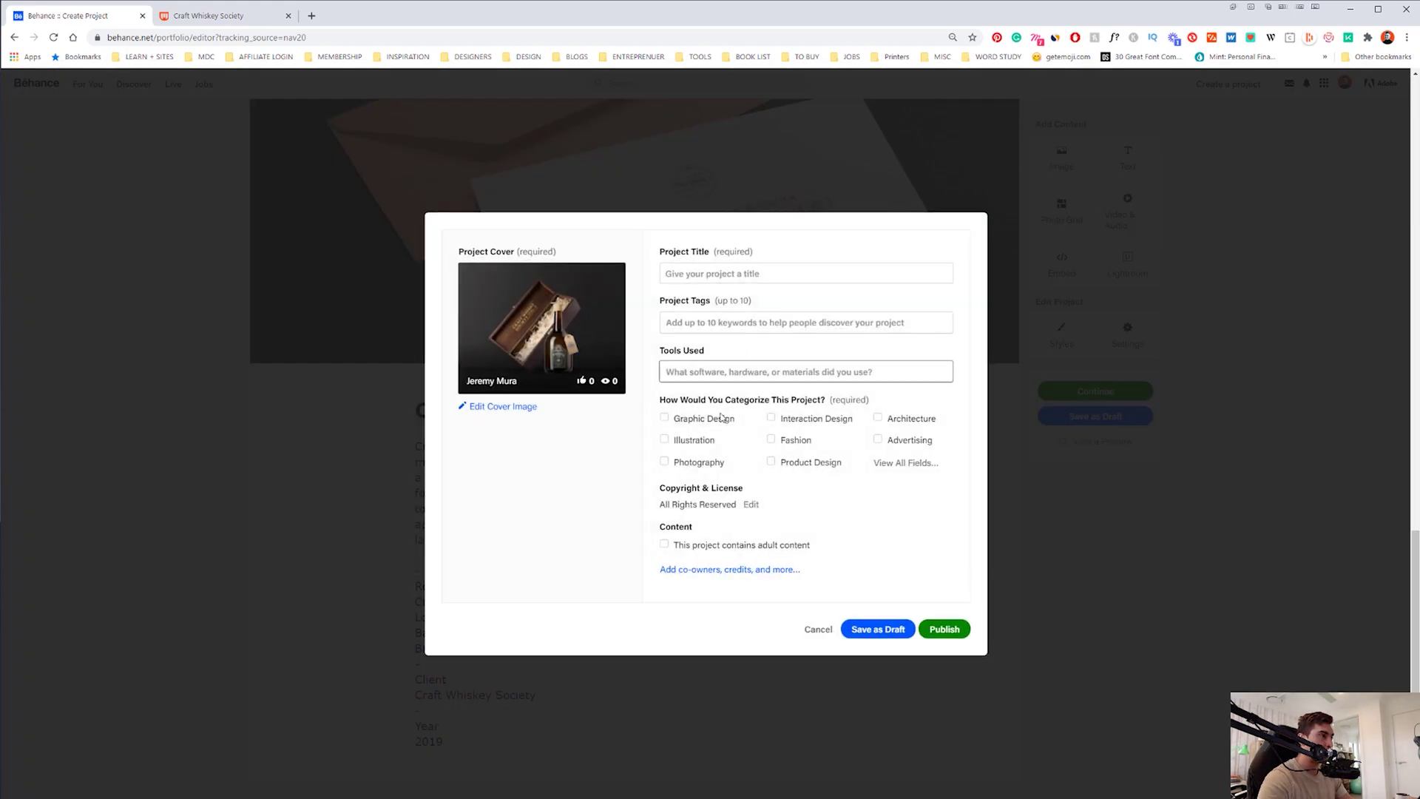
pyautogui.click(1067, 345)
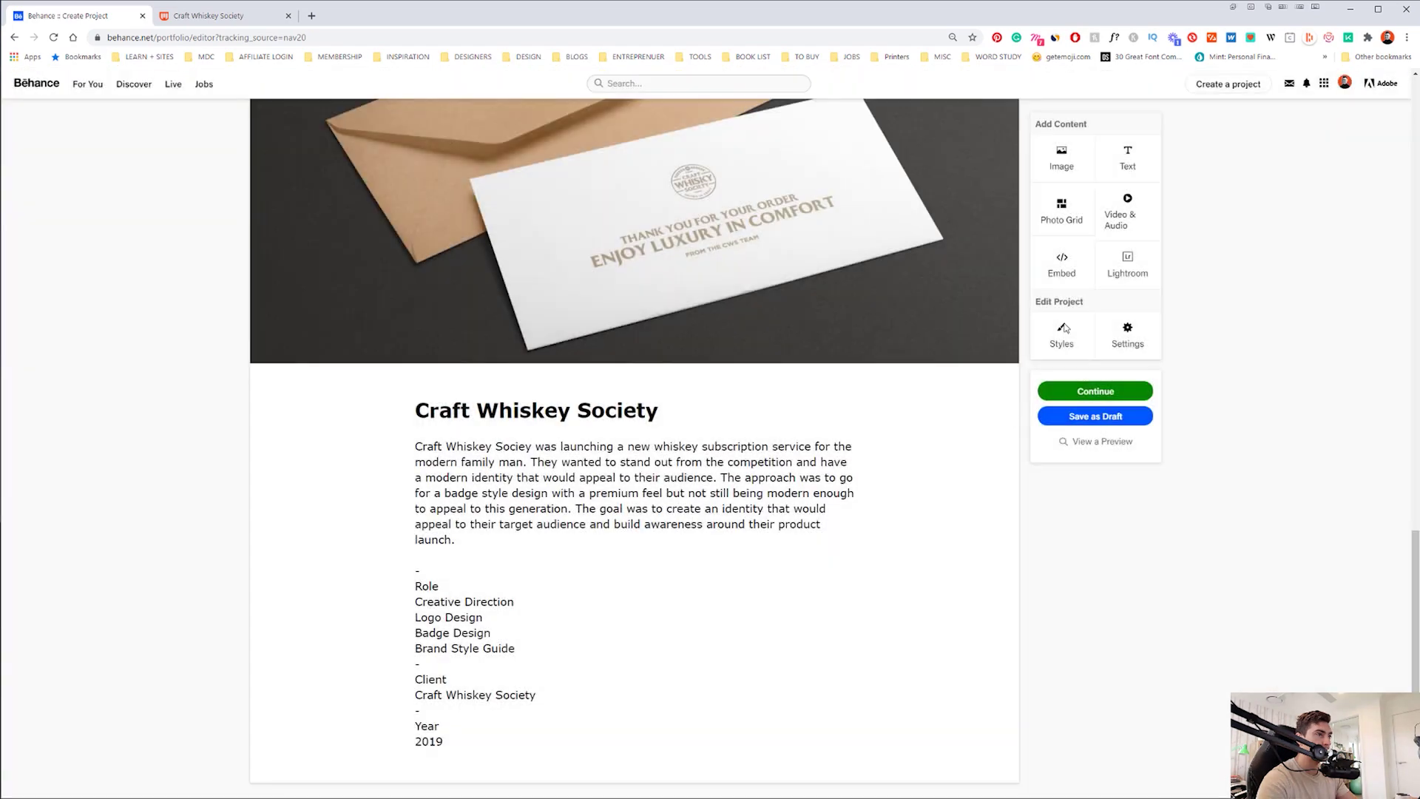
pyautogui.click(1065, 339)
pyautogui.click(715, 416)
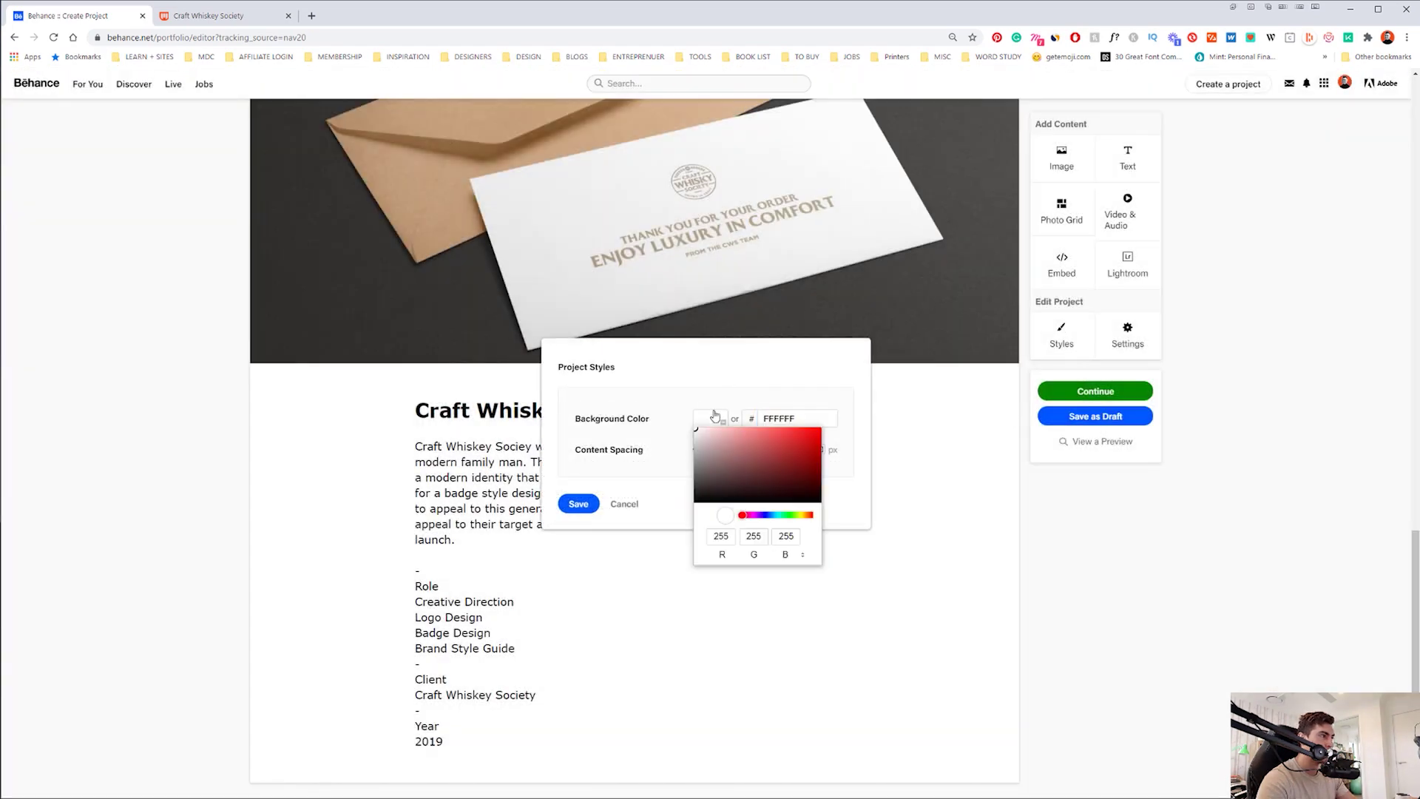
pyautogui.click(693, 431)
pyautogui.click(701, 420)
pyautogui.moveTo(695, 429)
pyautogui.mouseDown()
pyautogui.moveTo(794, 475)
pyautogui.moveTo(849, 522)
pyautogui.moveTo(859, 438)
pyautogui.moveTo(888, 466)
pyautogui.moveTo(811, 491)
pyautogui.moveTo(709, 482)
pyautogui.moveTo(710, 454)
pyautogui.moveTo(693, 458)
pyautogui.mouseUp()
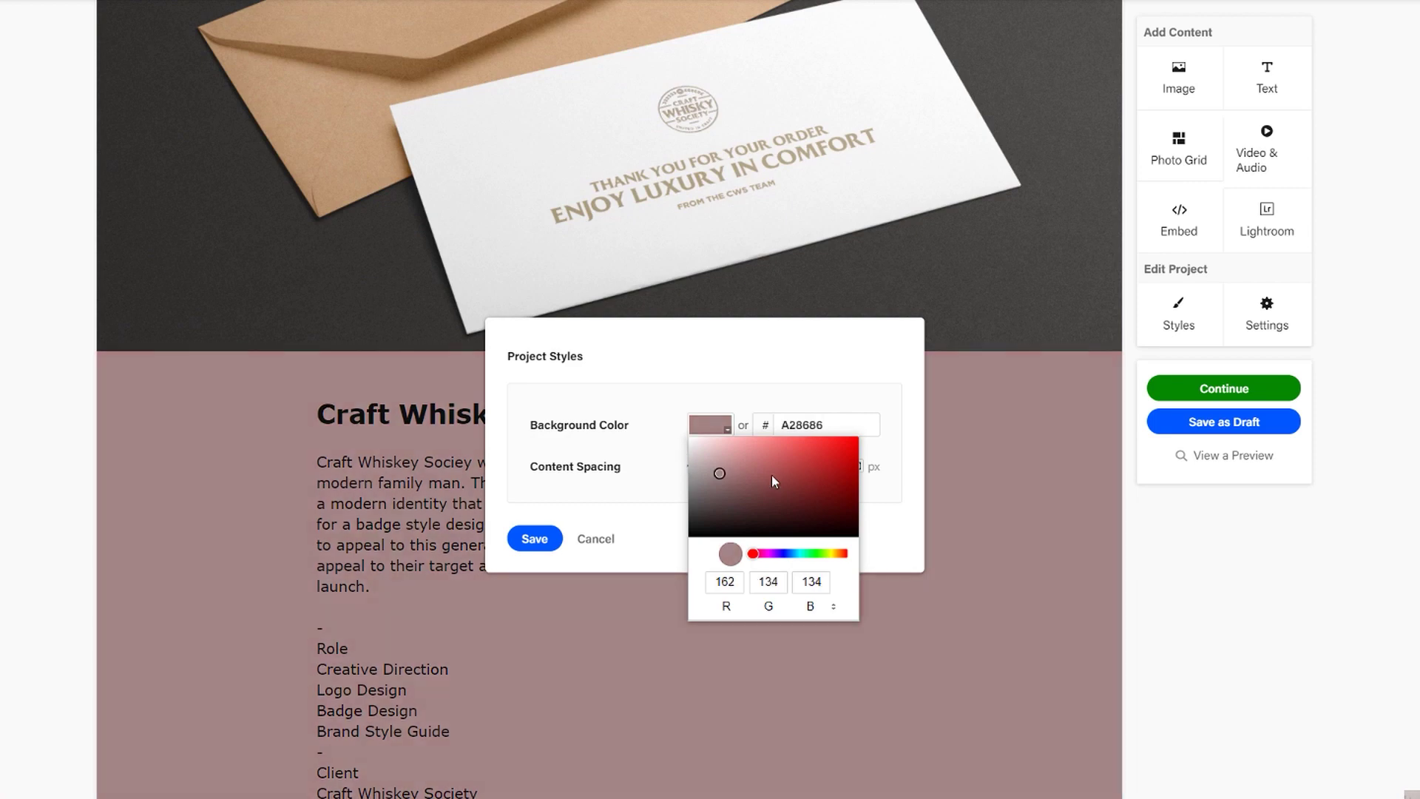
pyautogui.click(832, 553)
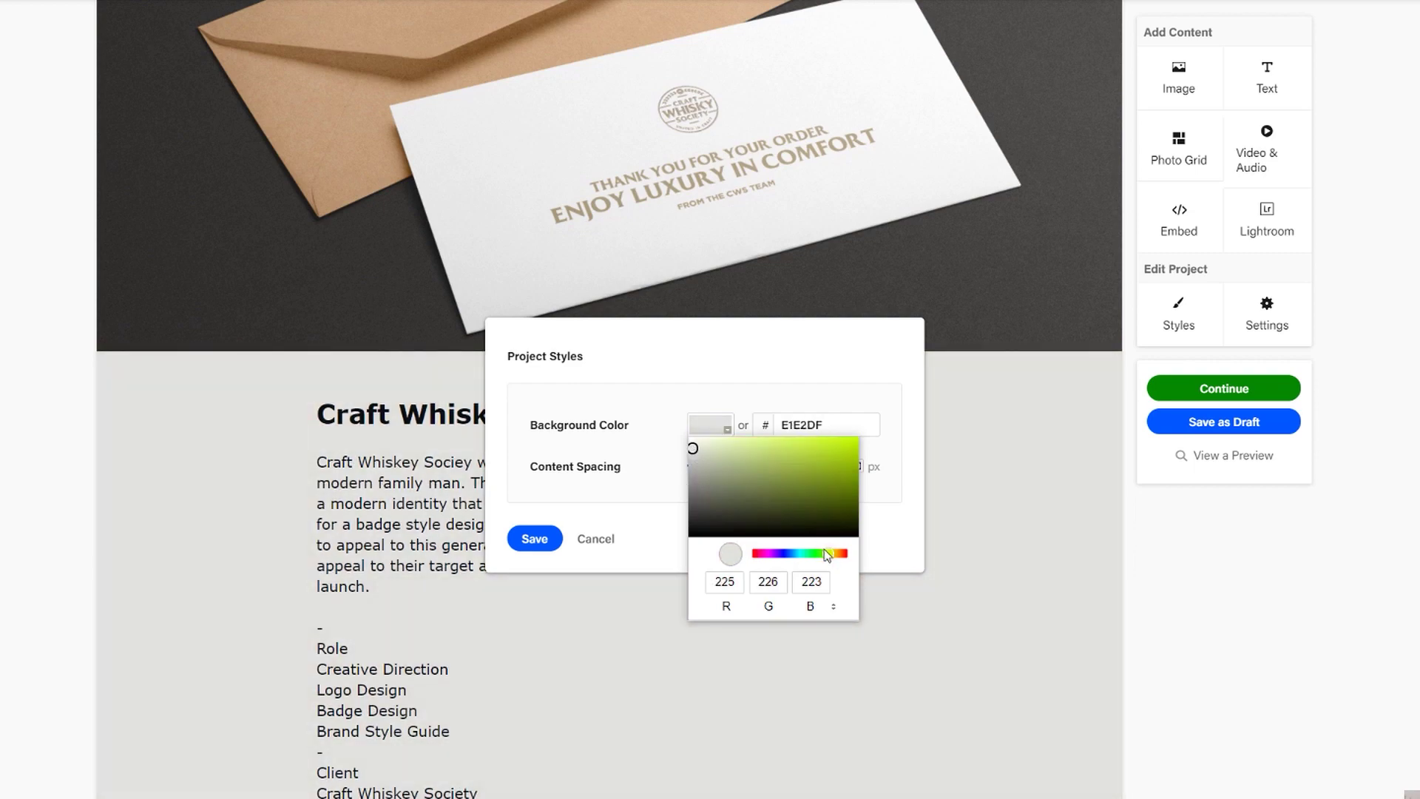
pyautogui.moveTo(828, 558)
pyautogui.mouseDown()
pyautogui.moveTo(812, 554)
pyautogui.moveTo(831, 557)
pyautogui.mouseUp()
pyautogui.click(627, 471)
pyautogui.click(534, 538)
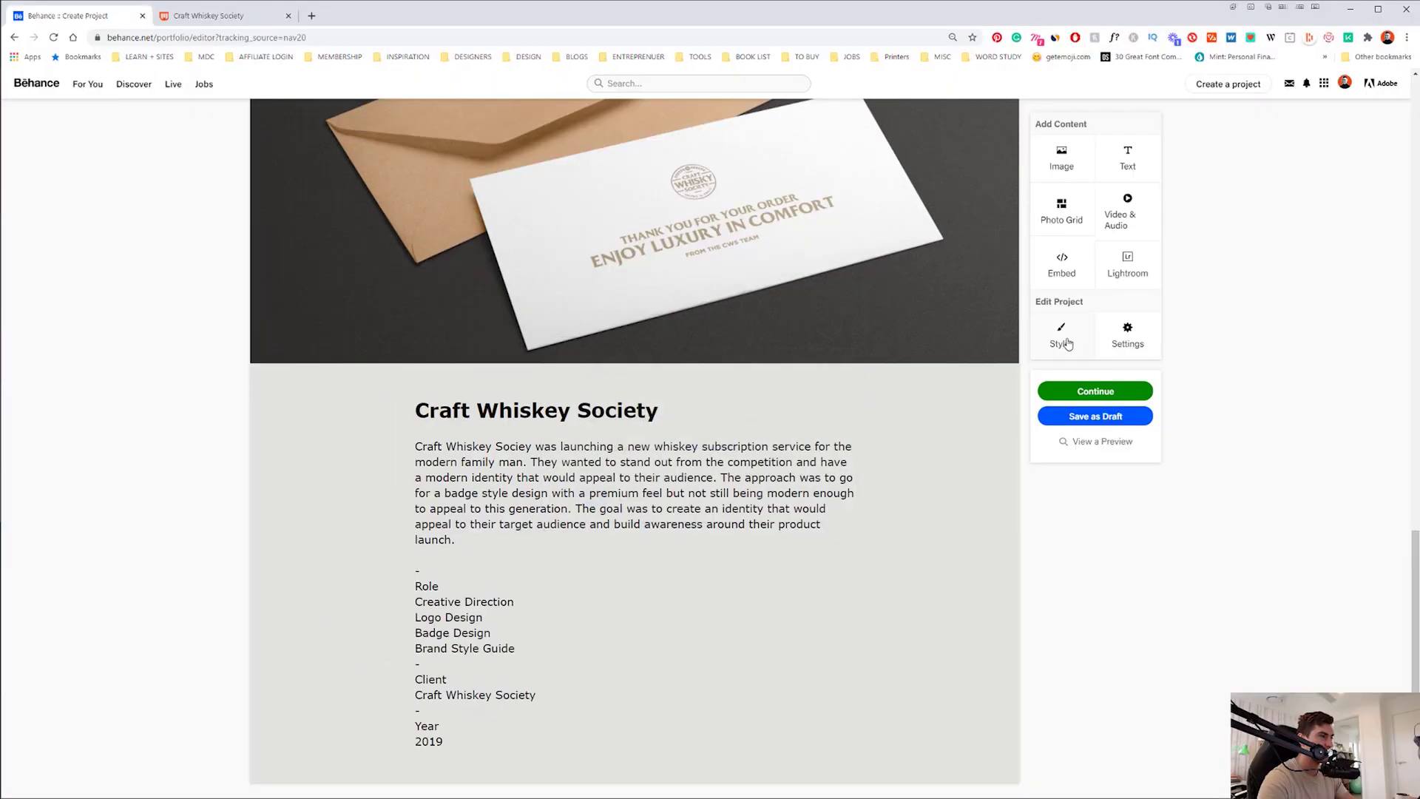
# - Set the project's content spacing to 50 px, save the styles and check the gaps between the images
pyautogui.click(1067, 343)
pyautogui.moveTo(743, 454)
pyautogui.mouseDown()
pyautogui.moveTo(814, 453)
pyautogui.moveTo(668, 451)
pyautogui.moveTo(739, 452)
pyautogui.mouseUp()
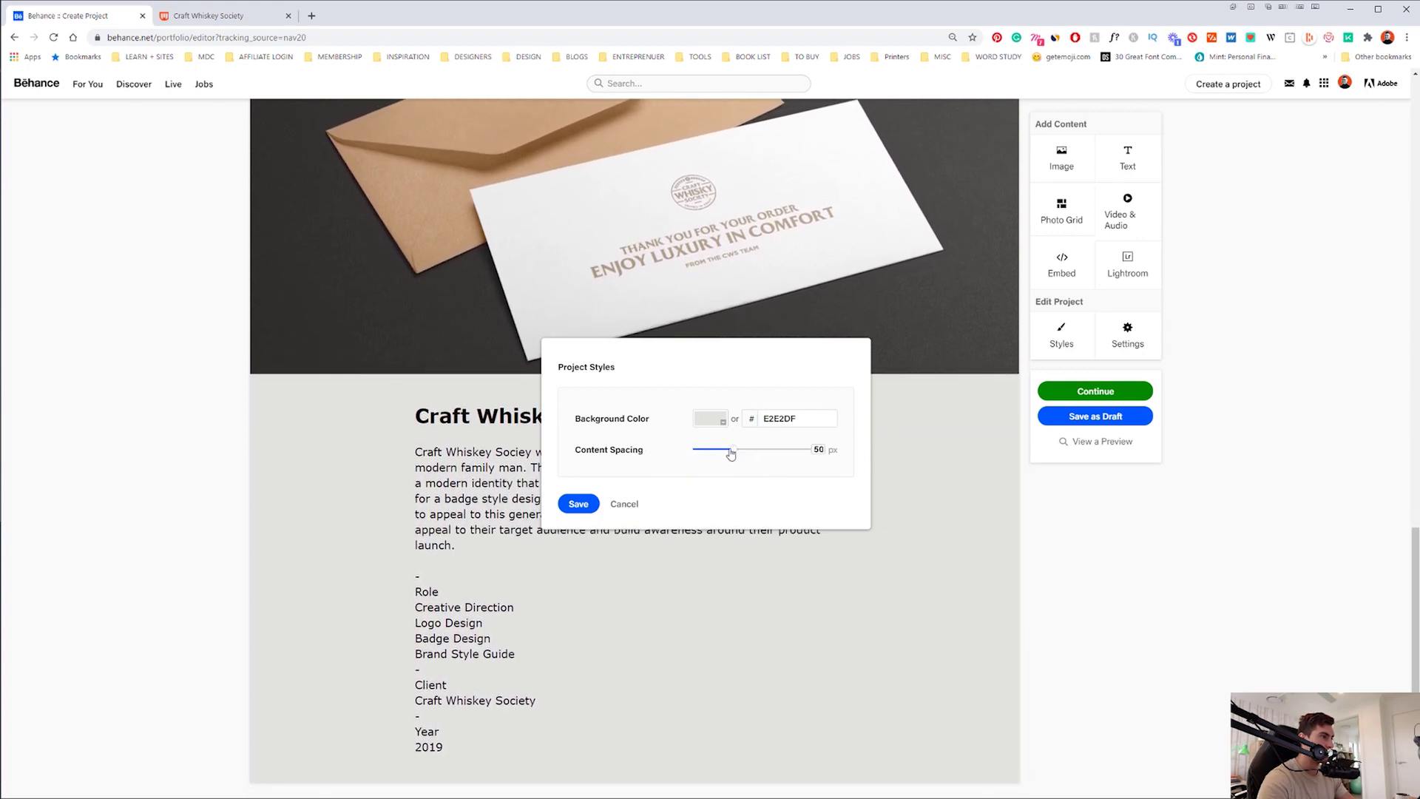
pyautogui.click(578, 504)
pyautogui.scroll(10, 547, 598)
pyautogui.scroll(-3, 547, 597)
pyautogui.moveTo(477, 479)
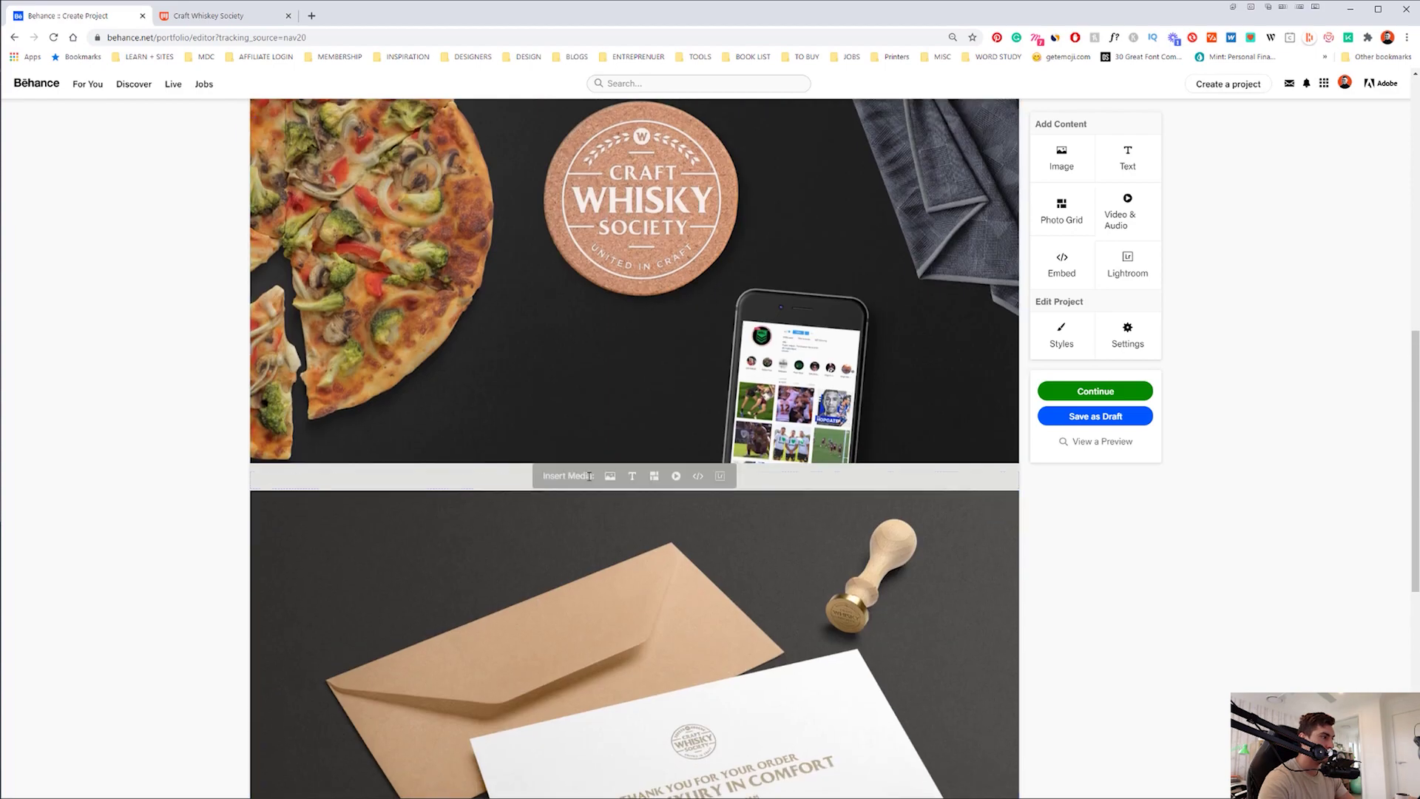
pyautogui.scroll(-9, 454, 478)
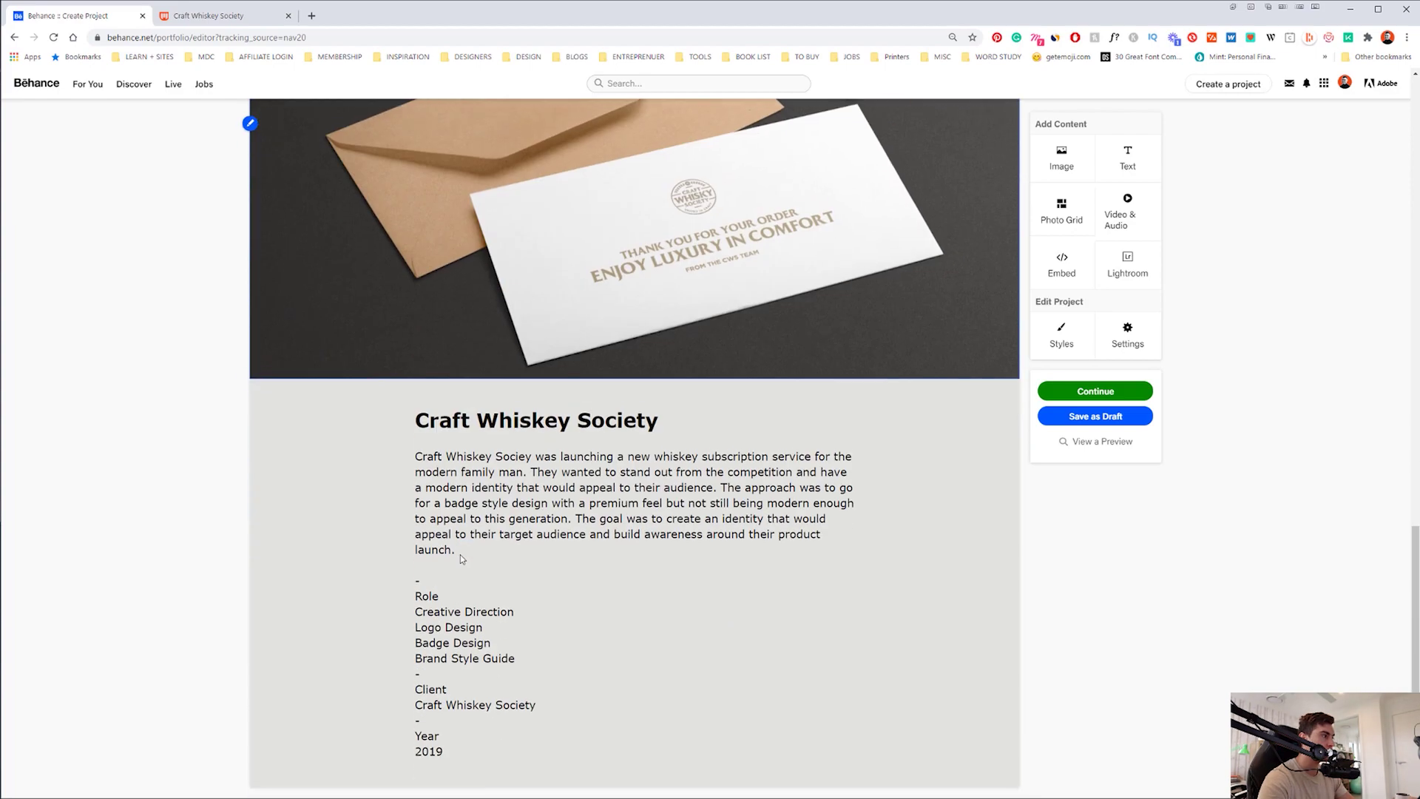
# - Align the case study text block to the left within the project, trying the other alignment options on the way
pyautogui.click(503, 484)
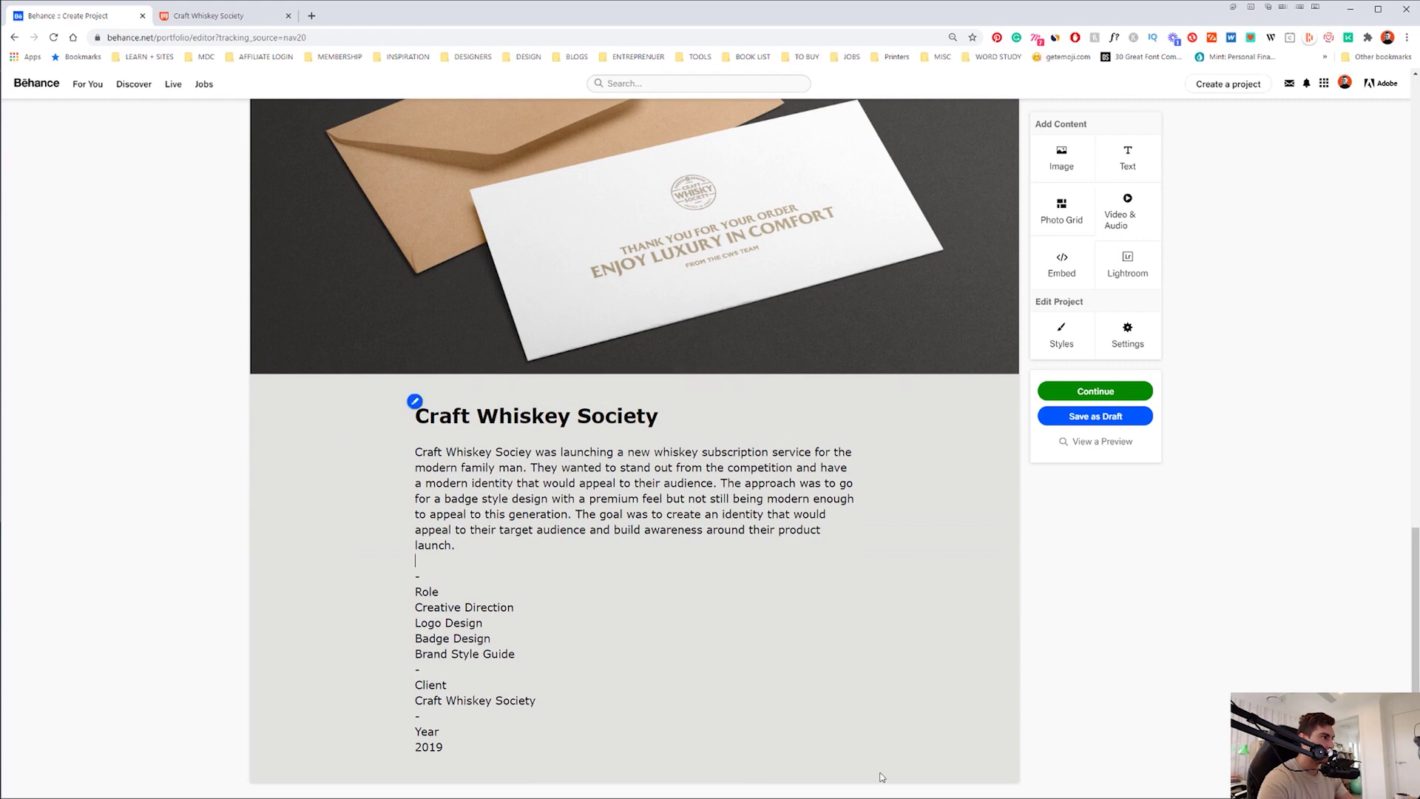
pyautogui.moveTo(440, 732); pyautogui.dragTo(474, 424)
pyautogui.click(415, 401)
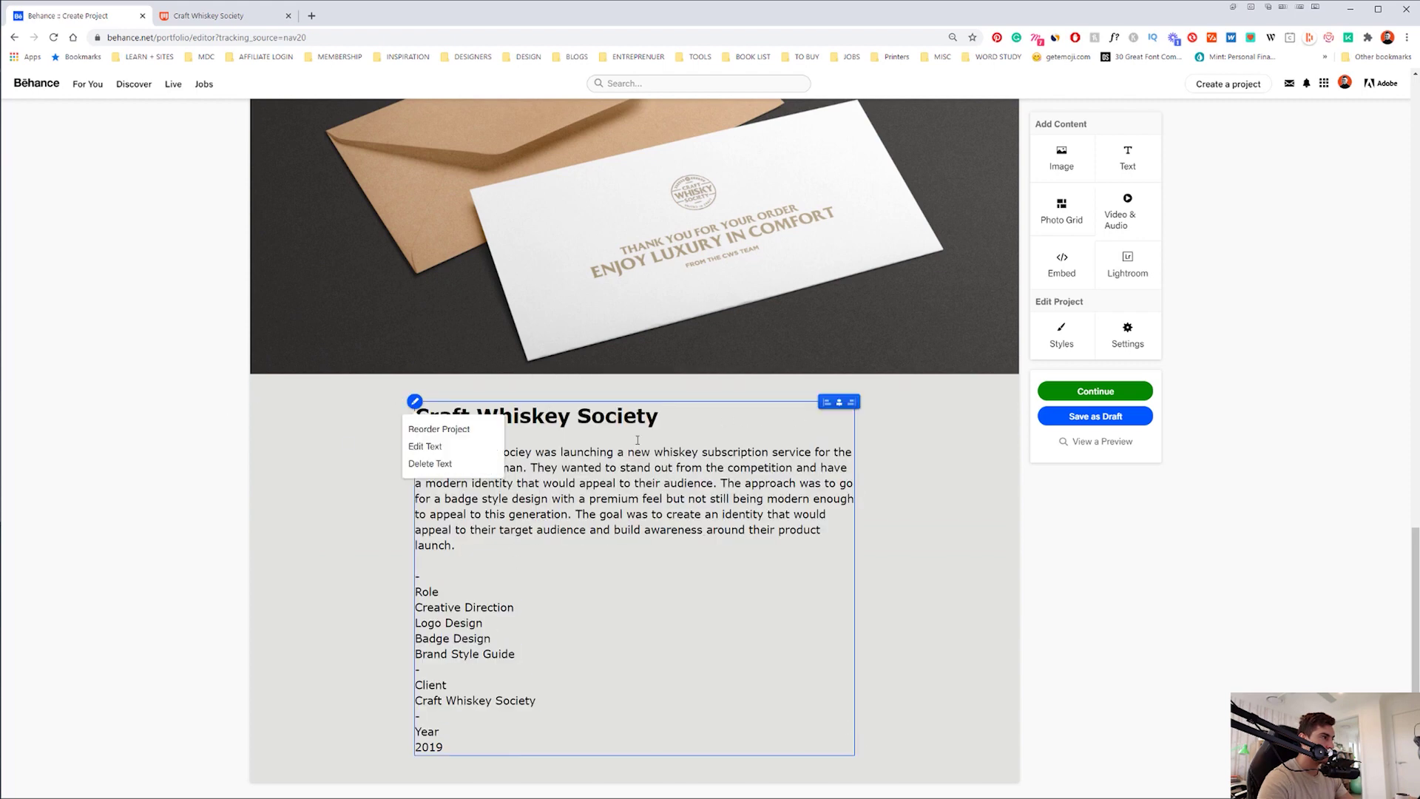
pyautogui.click(825, 403)
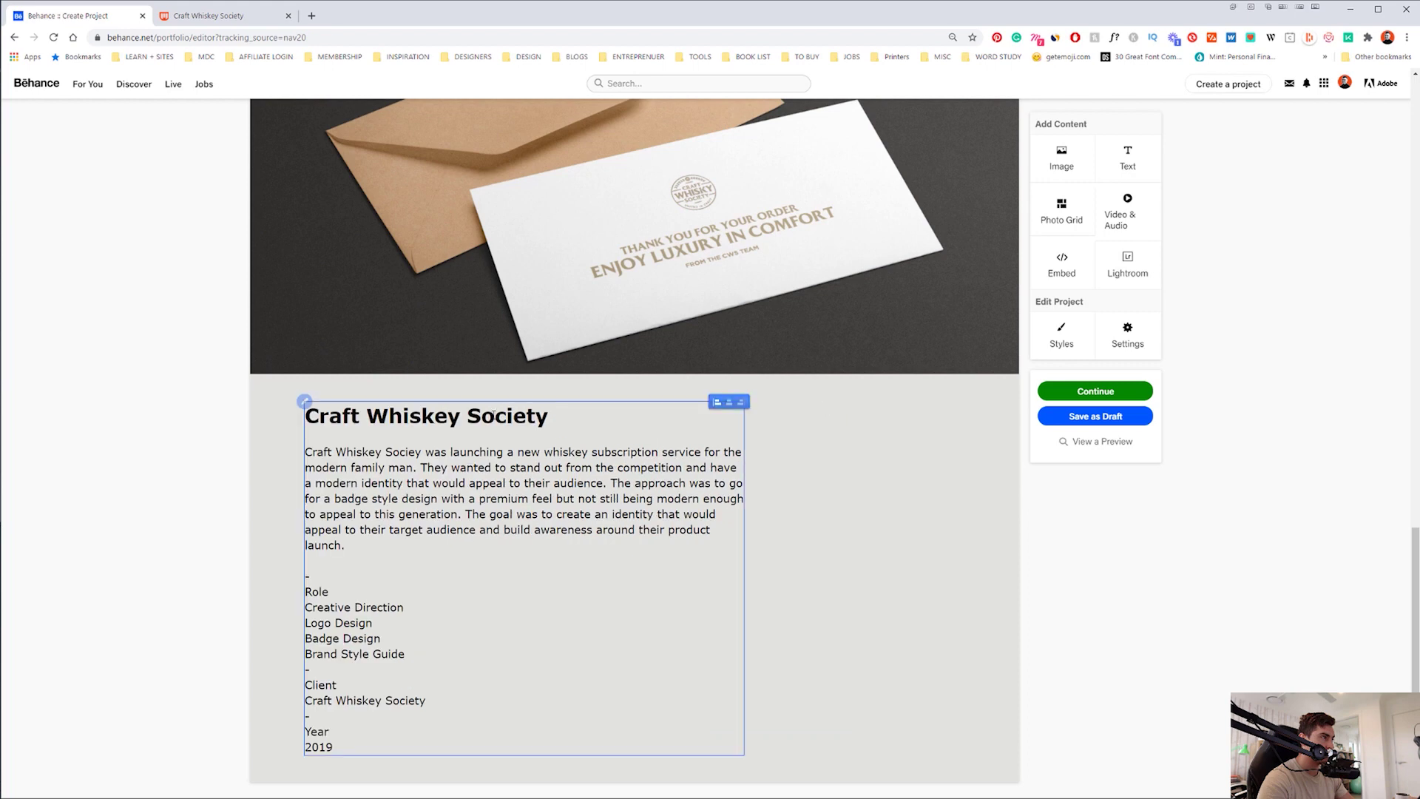
pyautogui.click(743, 405)
pyautogui.click(950, 403)
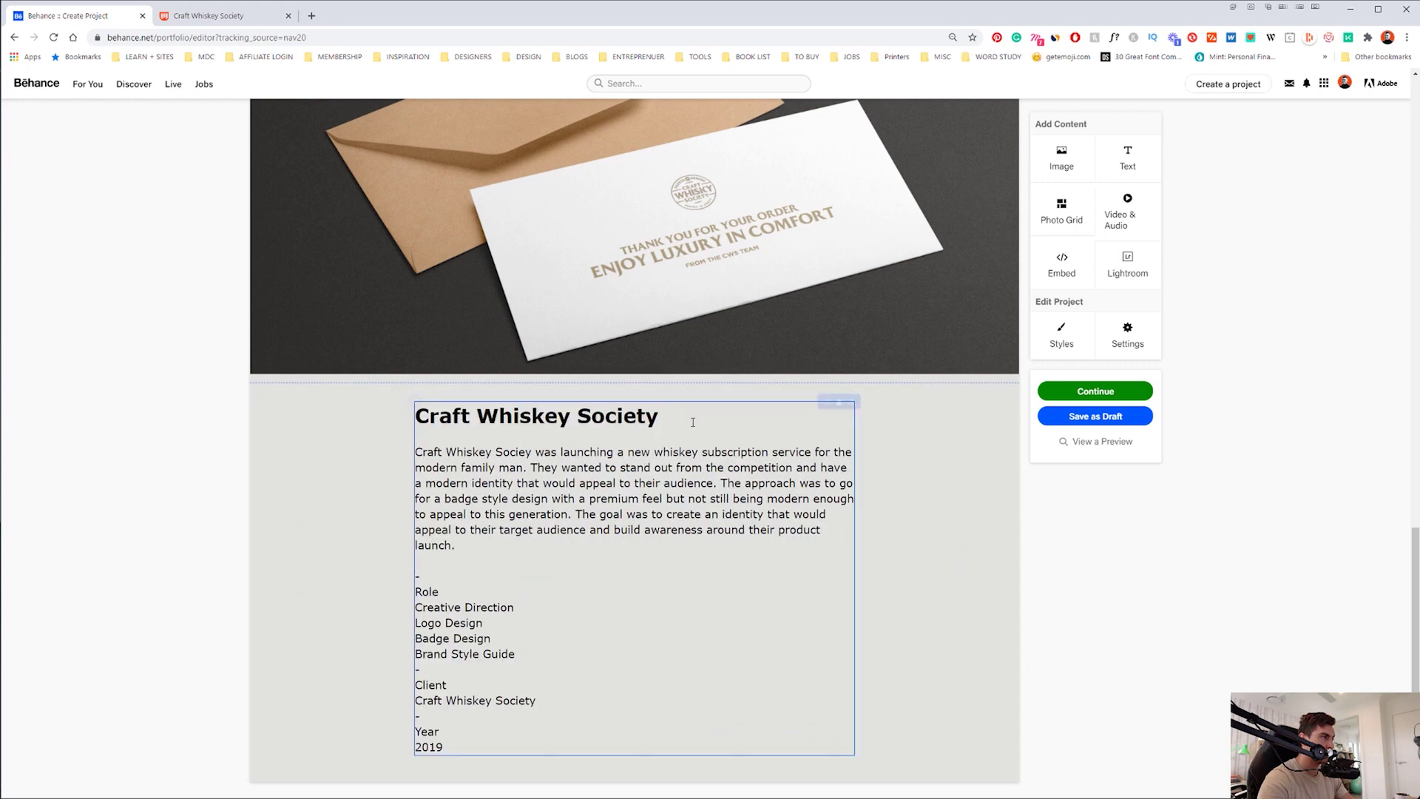
pyautogui.click(826, 401)
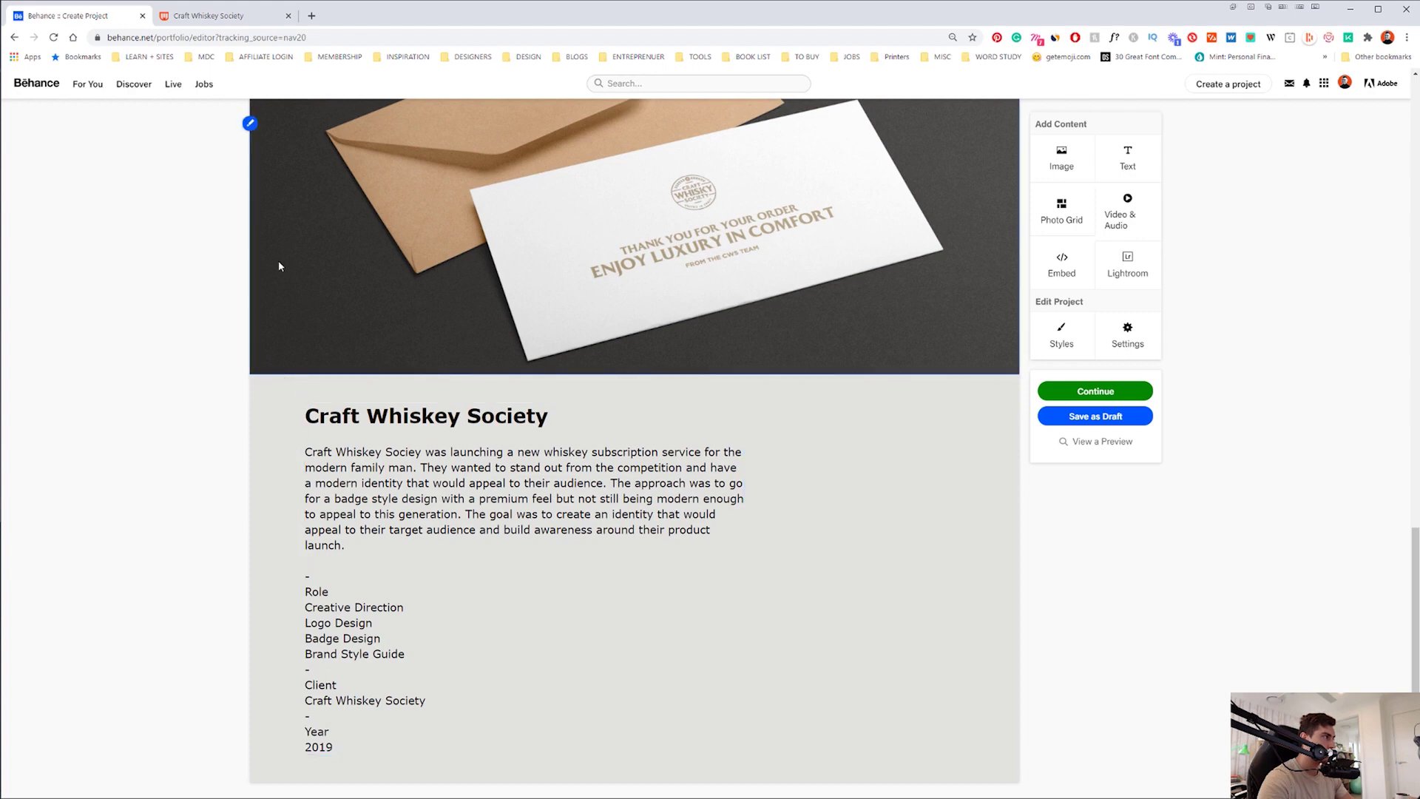
# - Reorder the project so that the case study text block comes first, above the bottle box image
pyautogui.scroll(2, 278, 263)
pyautogui.scroll(2, 251, 127)
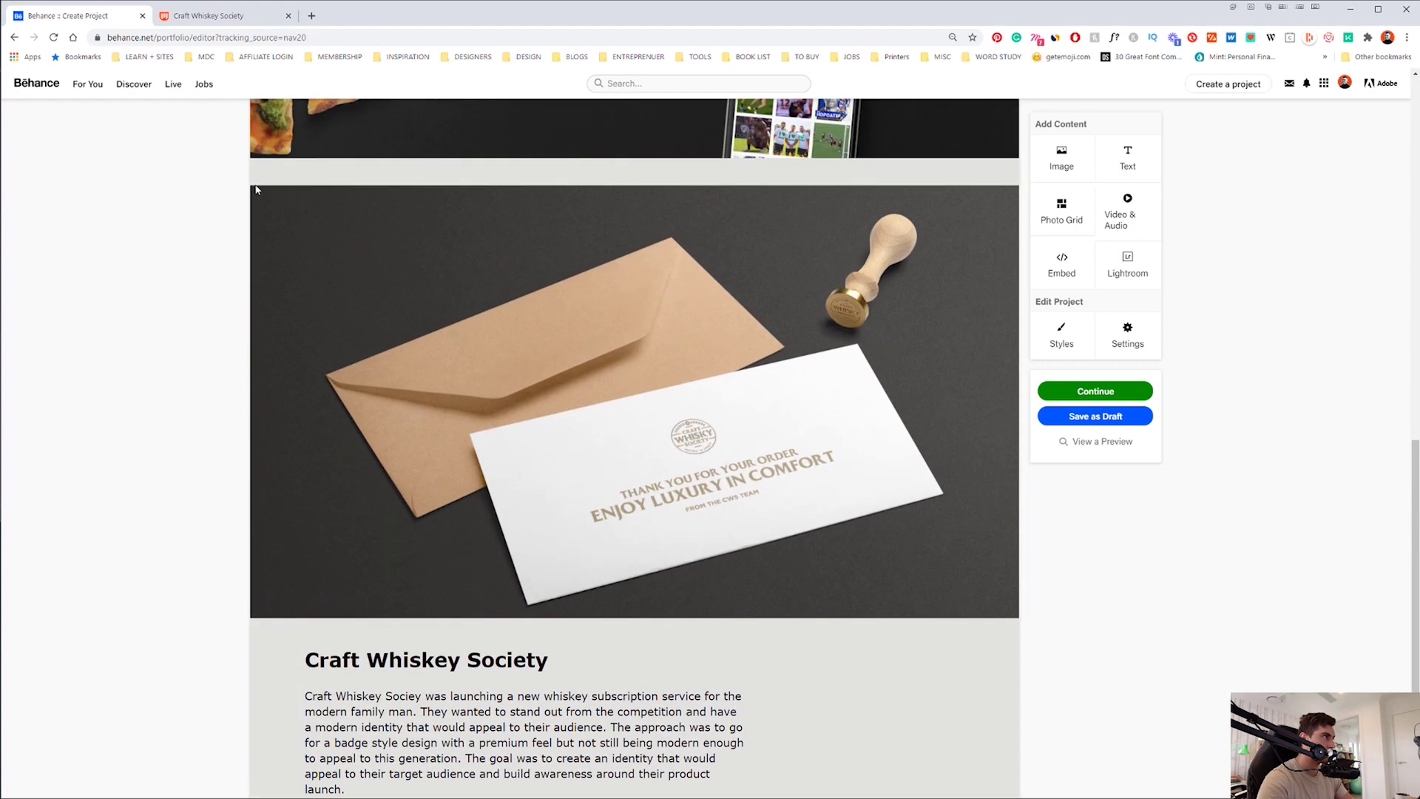
pyautogui.click(250, 185)
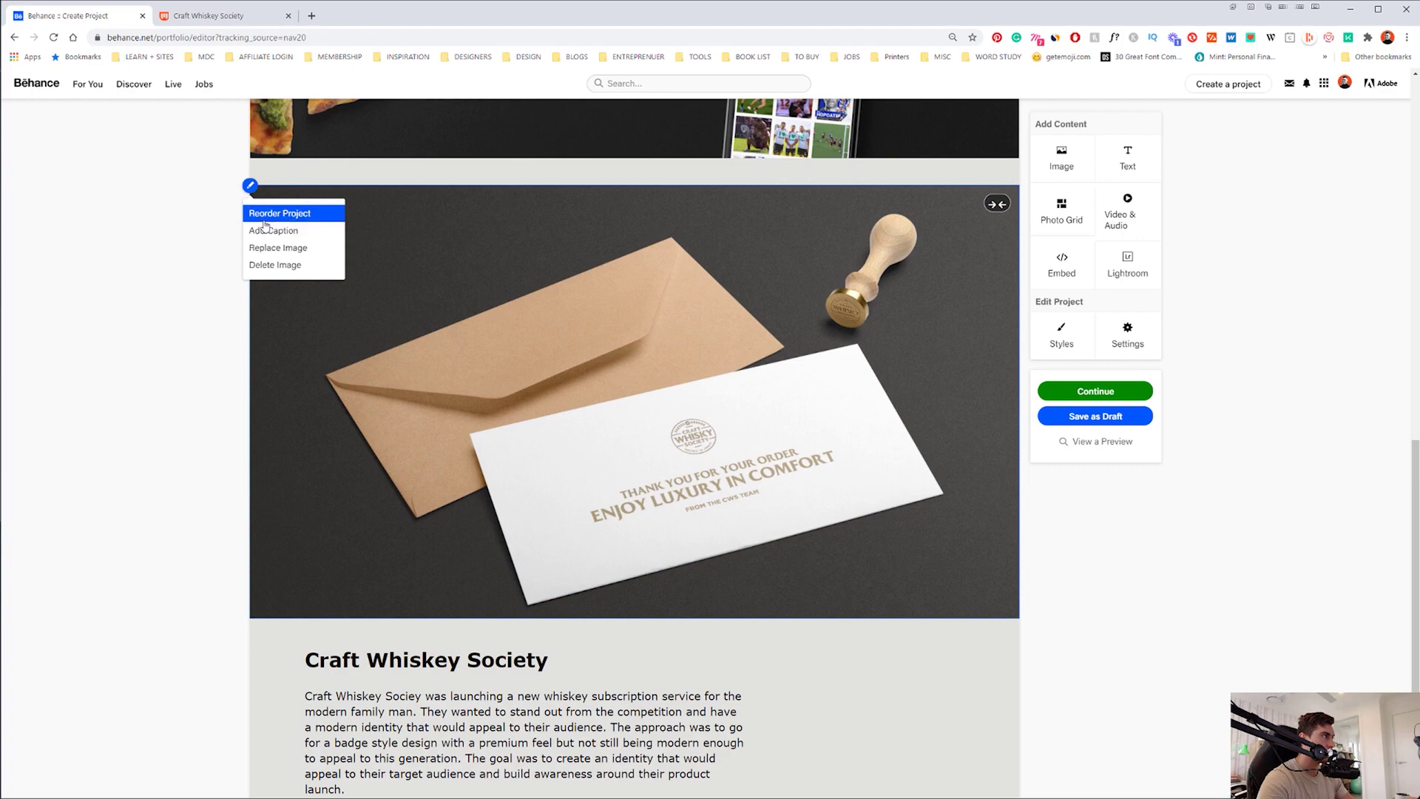
pyautogui.click(266, 216)
pyautogui.moveTo(618, 484); pyautogui.dragTo(584, 386)
pyautogui.click(617, 521)
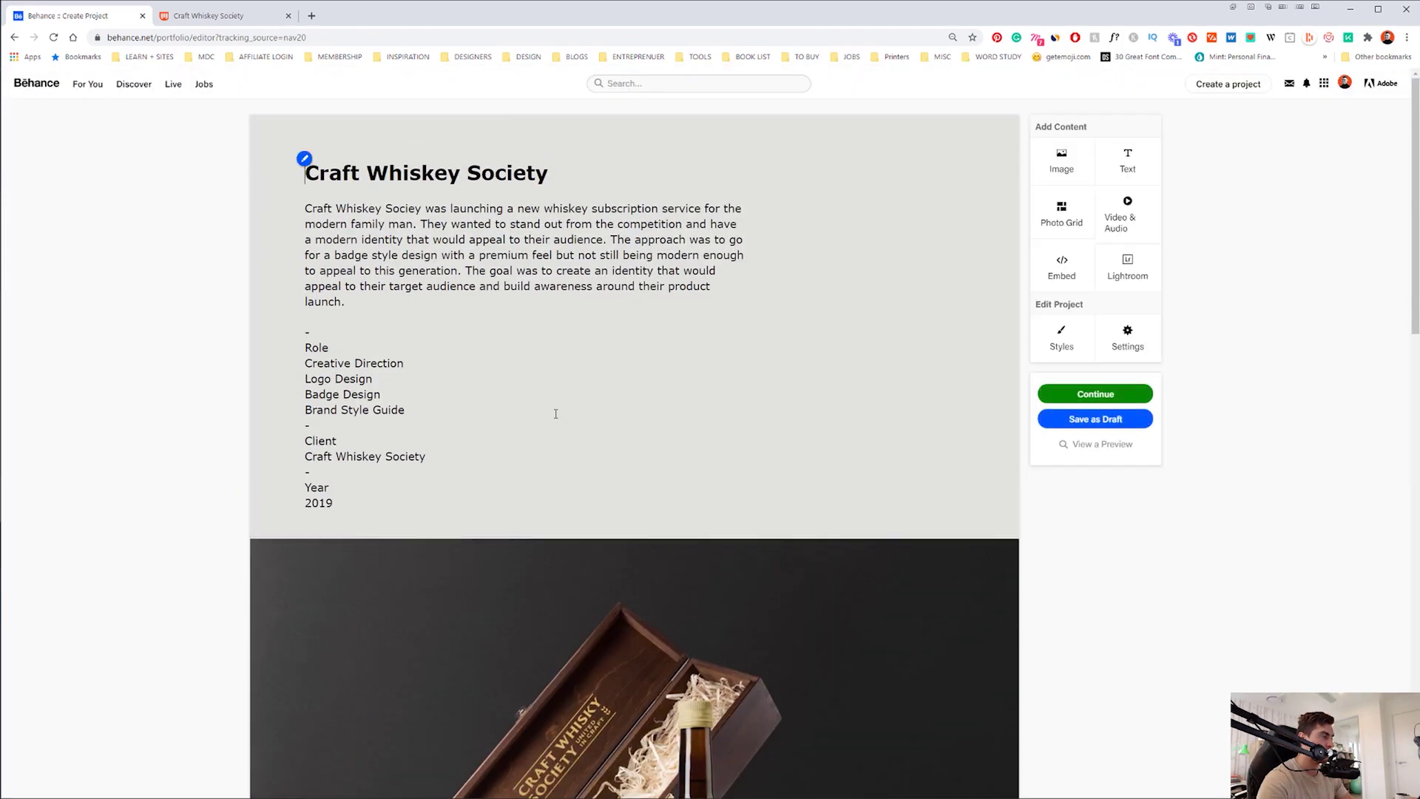
pyautogui.scroll(-4, 650, 364)
pyautogui.scroll(4, 655, 365)
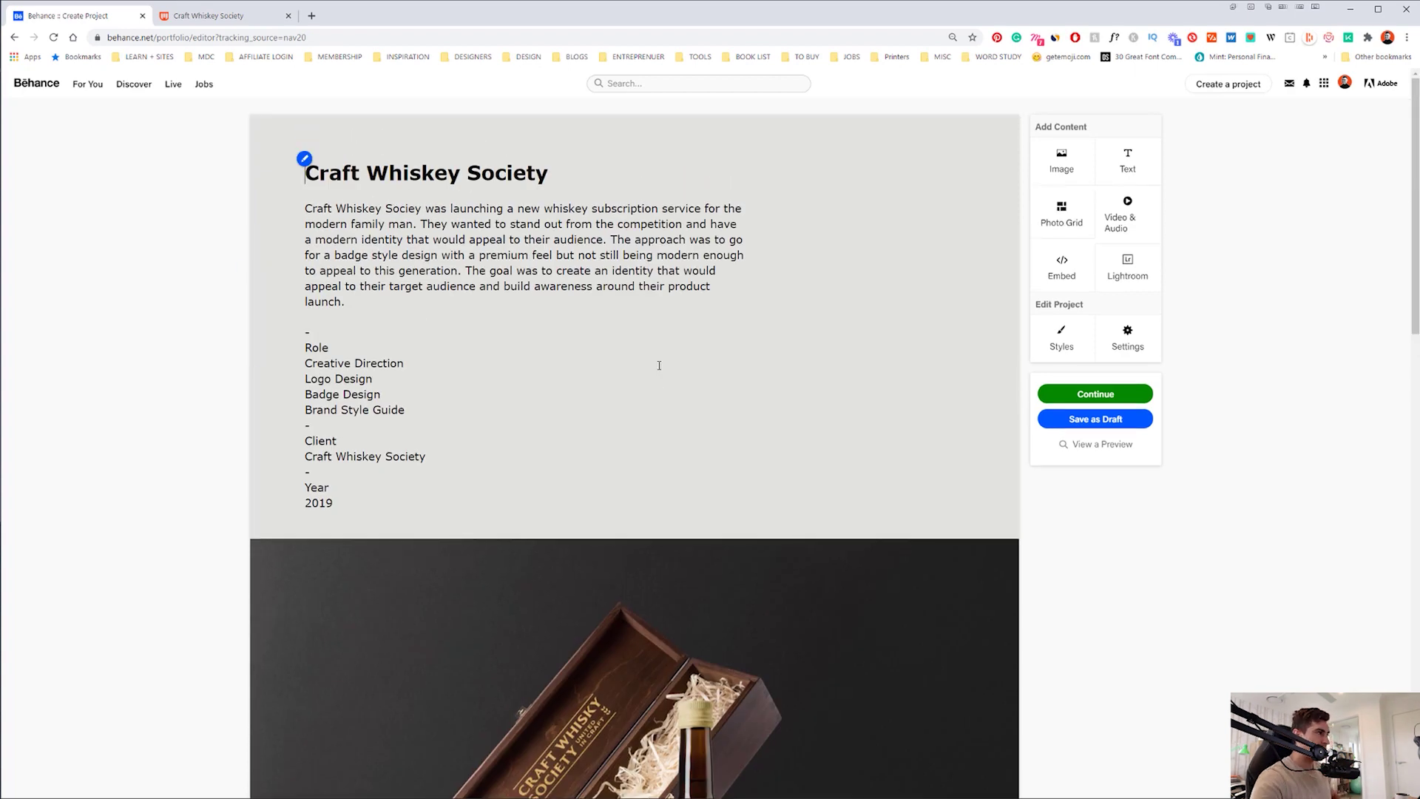
pyautogui.moveTo(382, 479); pyautogui.dragTo(304, 170)
pyautogui.click(388, 172)
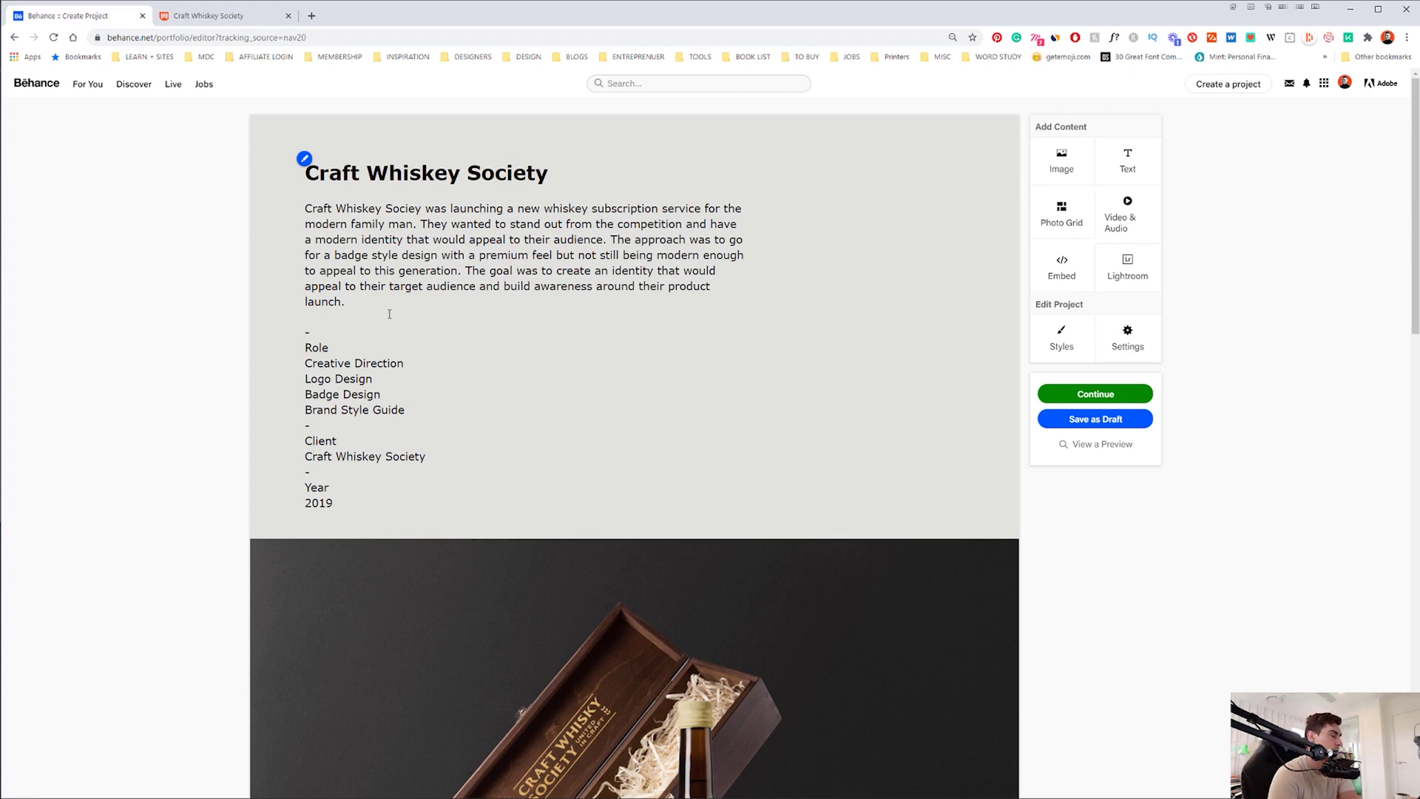
pyautogui.moveTo(507, 530); pyautogui.dragTo(288, 180)
pyautogui.click(500, 288)
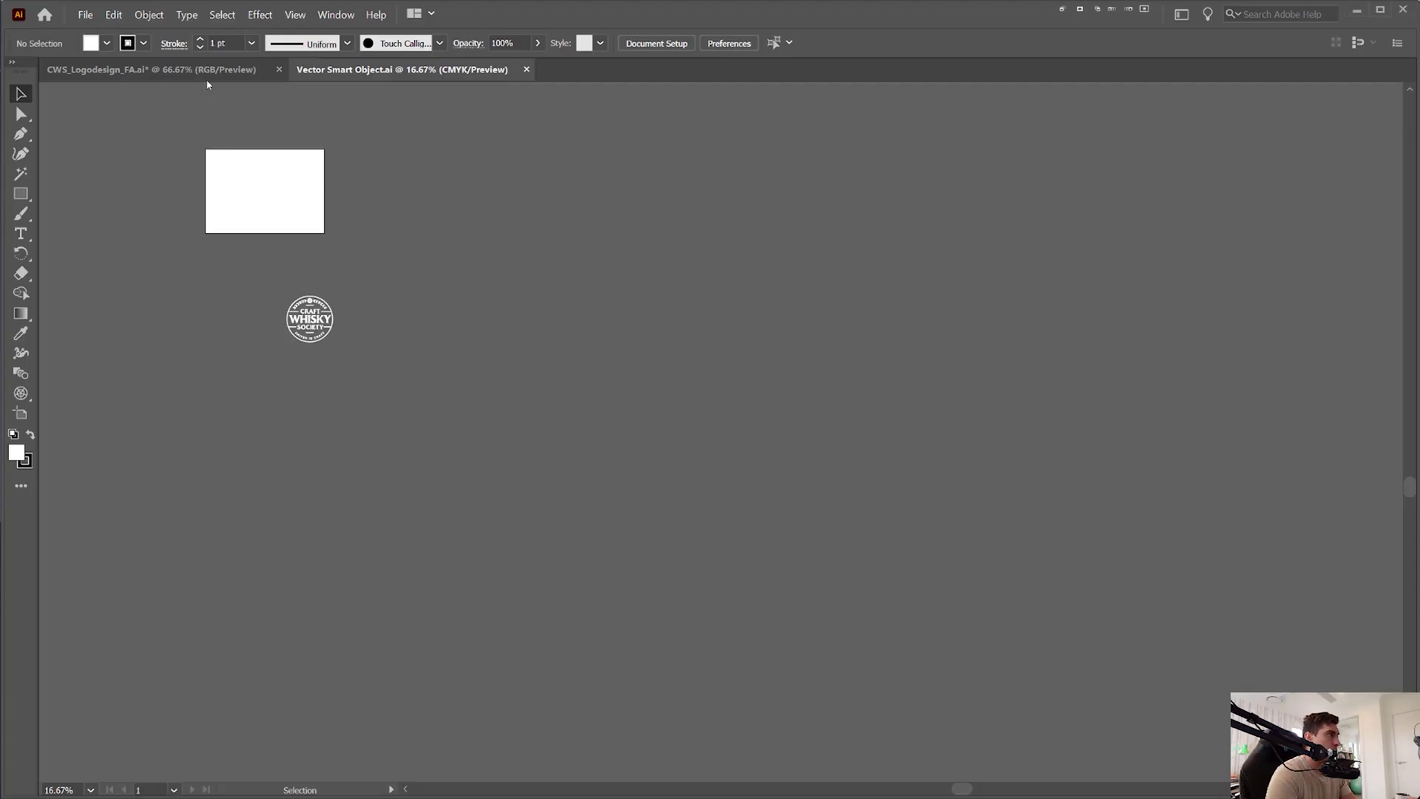
# - Switch to the CWS_Logodesign_FA.ai document and duplicate the round badge layout's artboard directly above the original
pyautogui.click(207, 72)
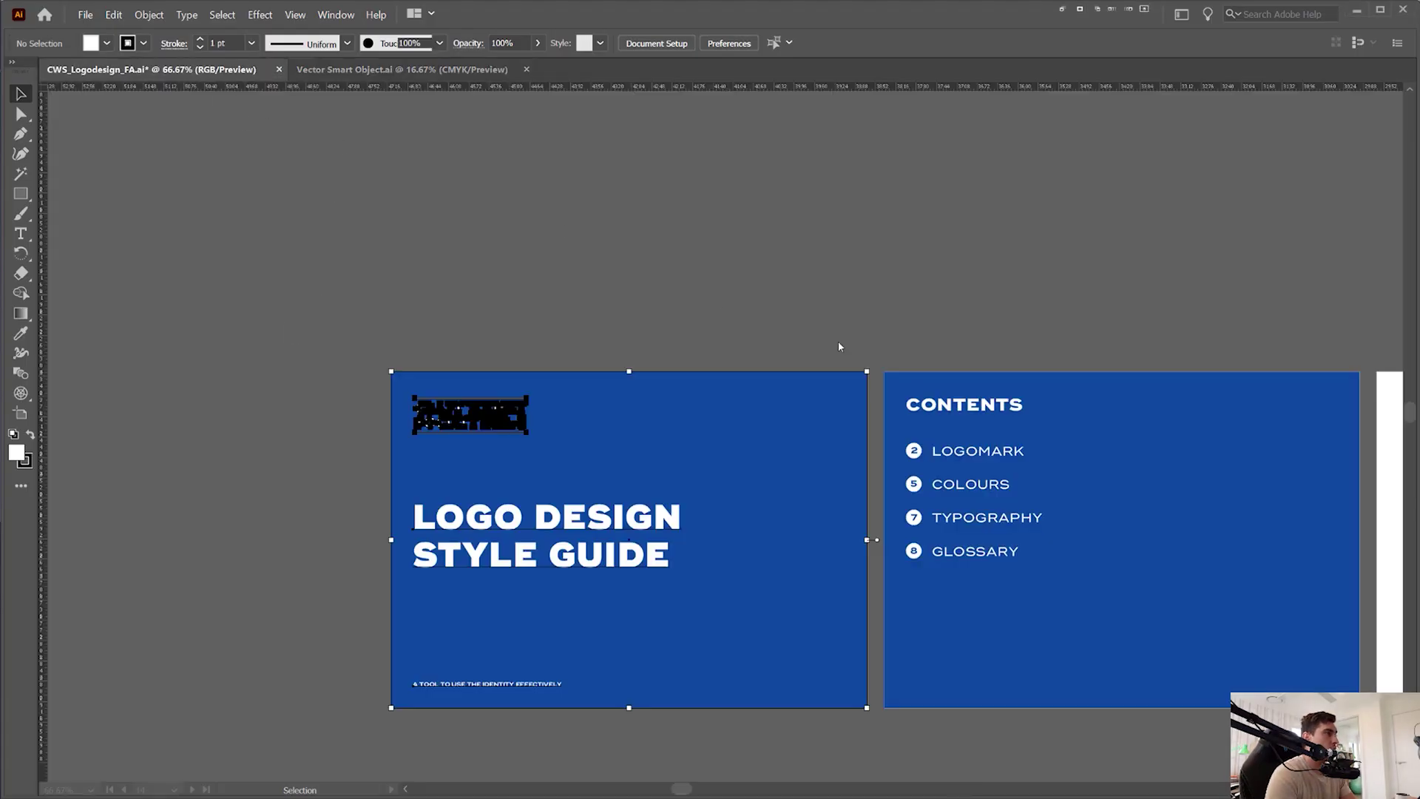
pyautogui.click(1049, 362)
pyautogui.moveTo(1341, 301); pyautogui.dragTo(799, 267)
pyautogui.scroll(-2, 799, 268)
pyautogui.hotkey('shift', 'o')
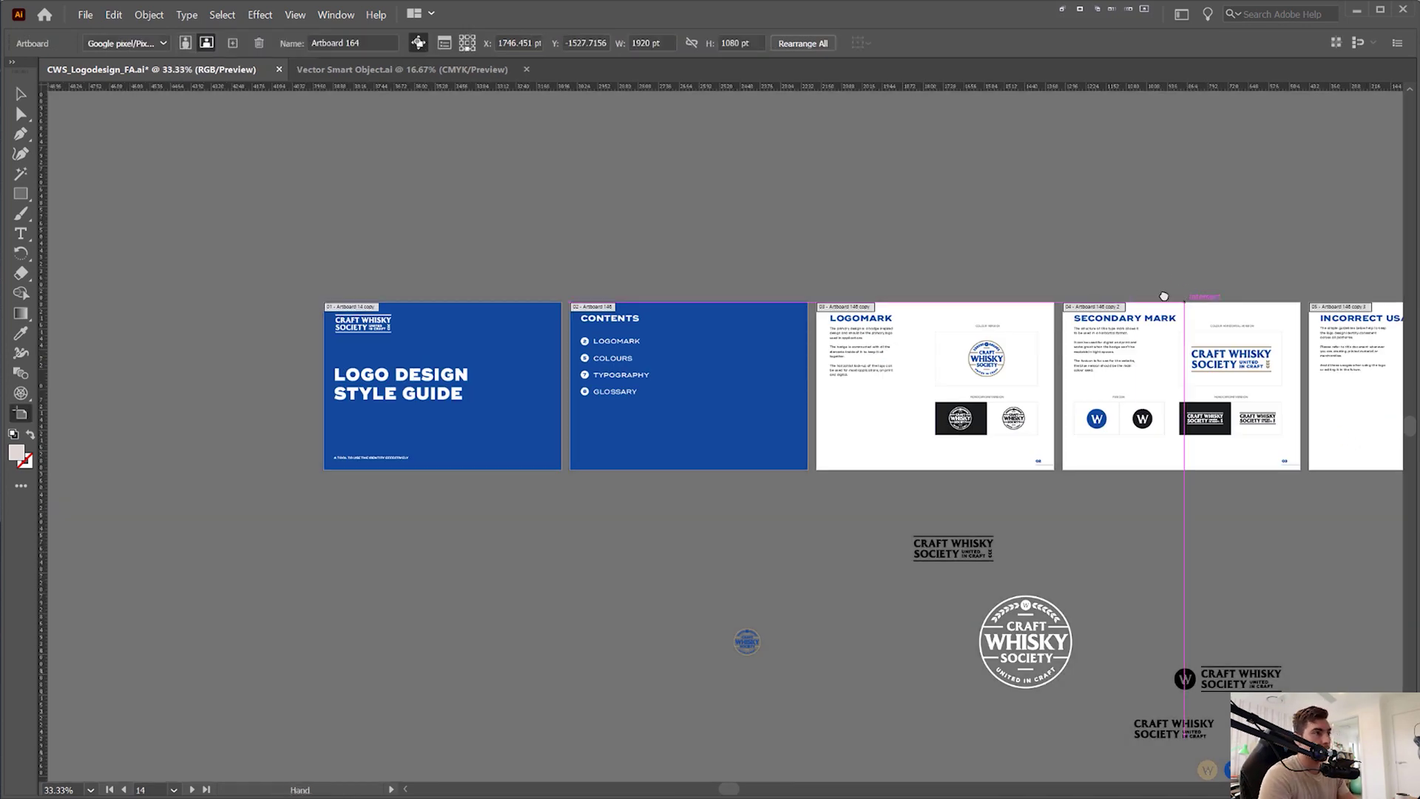
pyautogui.moveTo(1115, 446); pyautogui.dragTo(440, 618)
pyautogui.moveTo(1390, 453); pyautogui.dragTo(732, 623)
pyautogui.scroll(-2, 743, 624)
pyautogui.moveTo(718, 391); pyautogui.dragTo(699, 562)
pyautogui.moveTo(699, 562); pyautogui.dragTo(700, 338)
# - Delete the round badge from the duplicated layout, keeping the beige panel and grey border
pyautogui.press('v')
pyautogui.scroll(2, 666, 301)
pyautogui.click(669, 351)
pyautogui.press('Delete')
# - Create a text frame across most of the empty beige panel and paste the copied case study text into it
pyautogui.press('t')
pyautogui.moveTo(456, 260); pyautogui.dragTo(727, 420)
pyautogui.hotkey('ctrl', 'v')
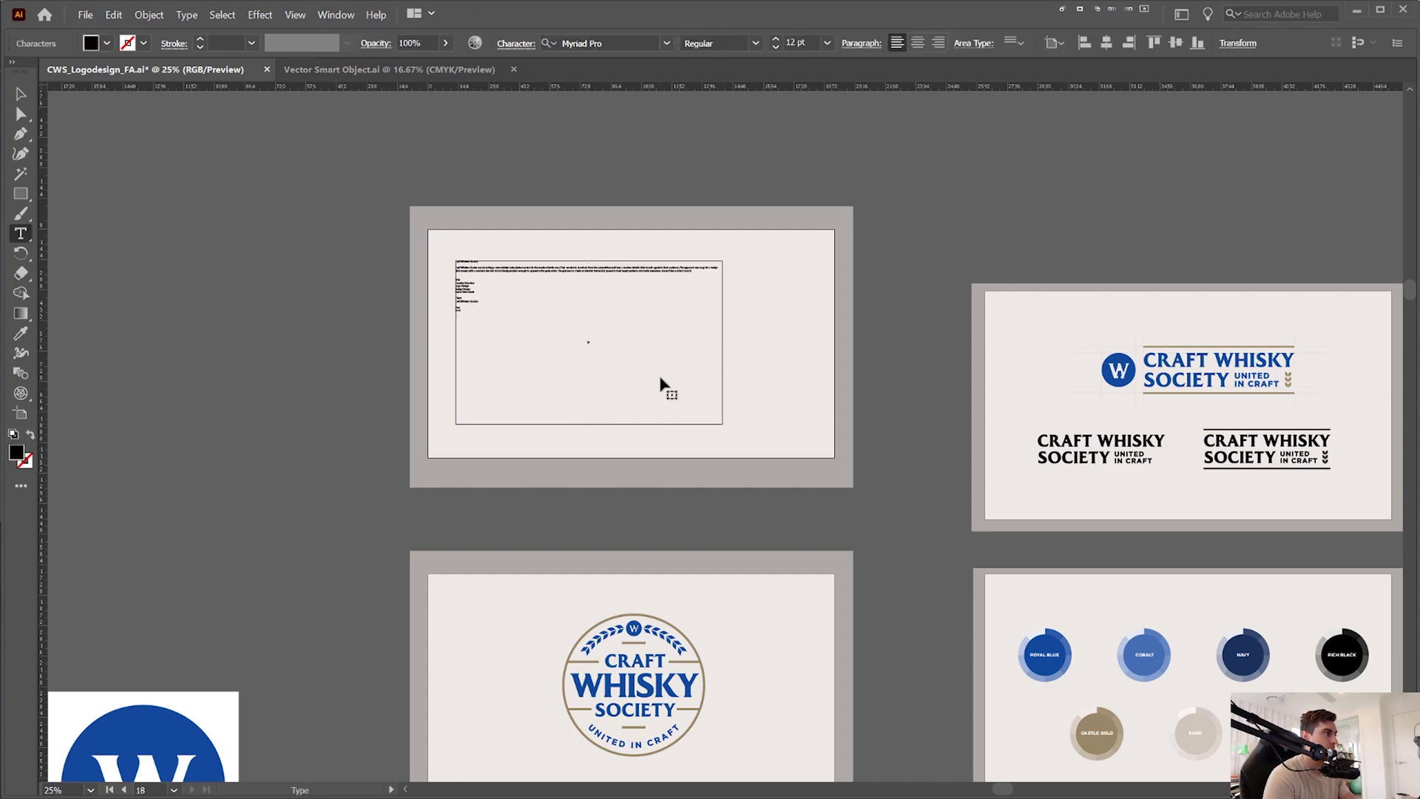
# - Set all of the pasted case study text to 32 pt
pyautogui.hotkey('ctrl', '=')
pyautogui.hotkey('ctrl', '=')
pyautogui.click(404, 283)
pyautogui.hotkey('ctrl', 'a')
pyautogui.hotkey('ctrl', 'alt', 'shift', '.')
pyautogui.hotkey('ctrl', 'alt', 'shift', '.')
pyautogui.hotkey('ctrl', 'alt', 'shift', '.')
pyautogui.hotkey('ctrl', 'alt', 'shift', ',')
pyautogui.press('Escape')
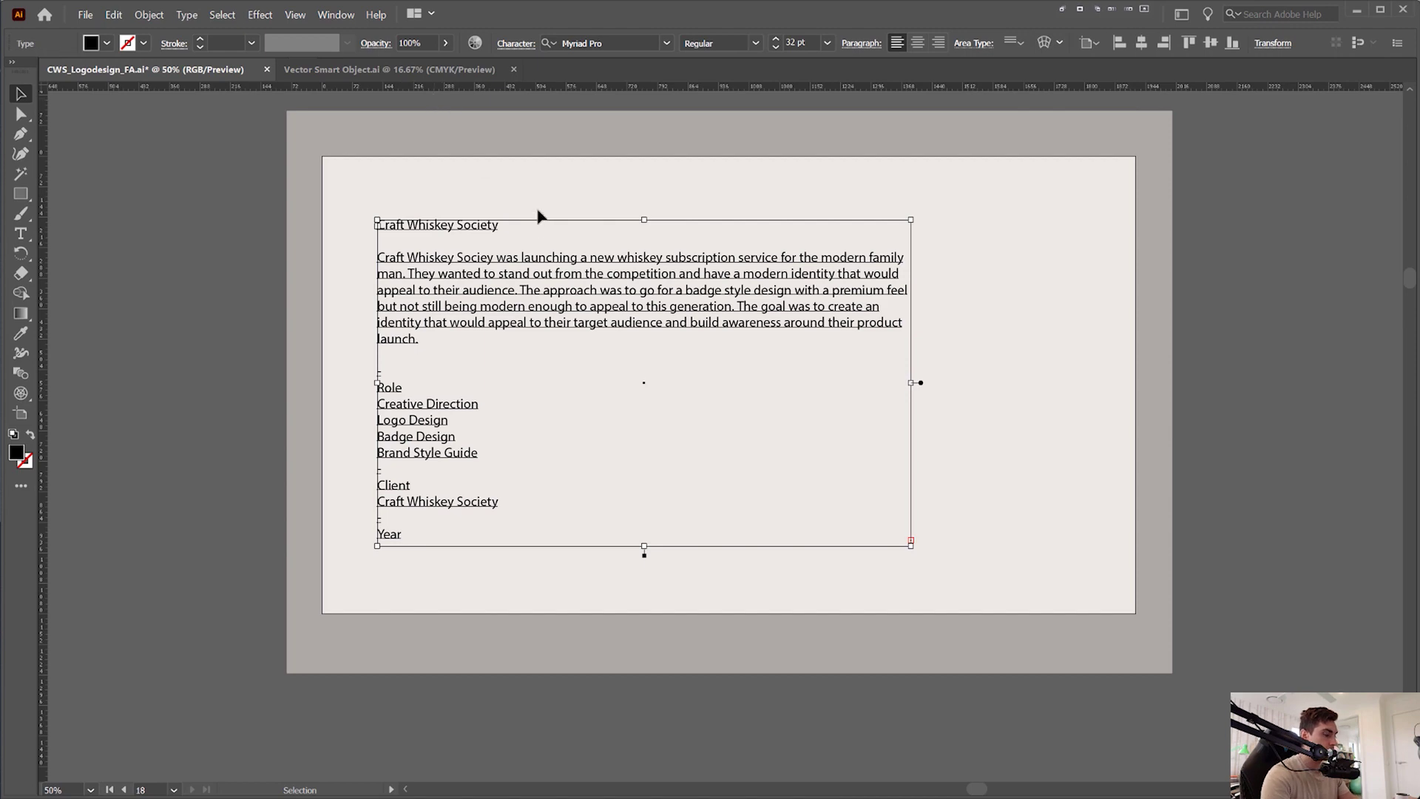
# - Copy the blue and gold Craft Whisky Society logo from the neighbouring layout and place it small in the text layout's lower right corner
pyautogui.press('p')
pyautogui.press('v')
pyautogui.scroll(-2, 435, 209)
pyautogui.moveTo(775, 180); pyautogui.dragTo(538, 203)
pyautogui.click(1072, 317)
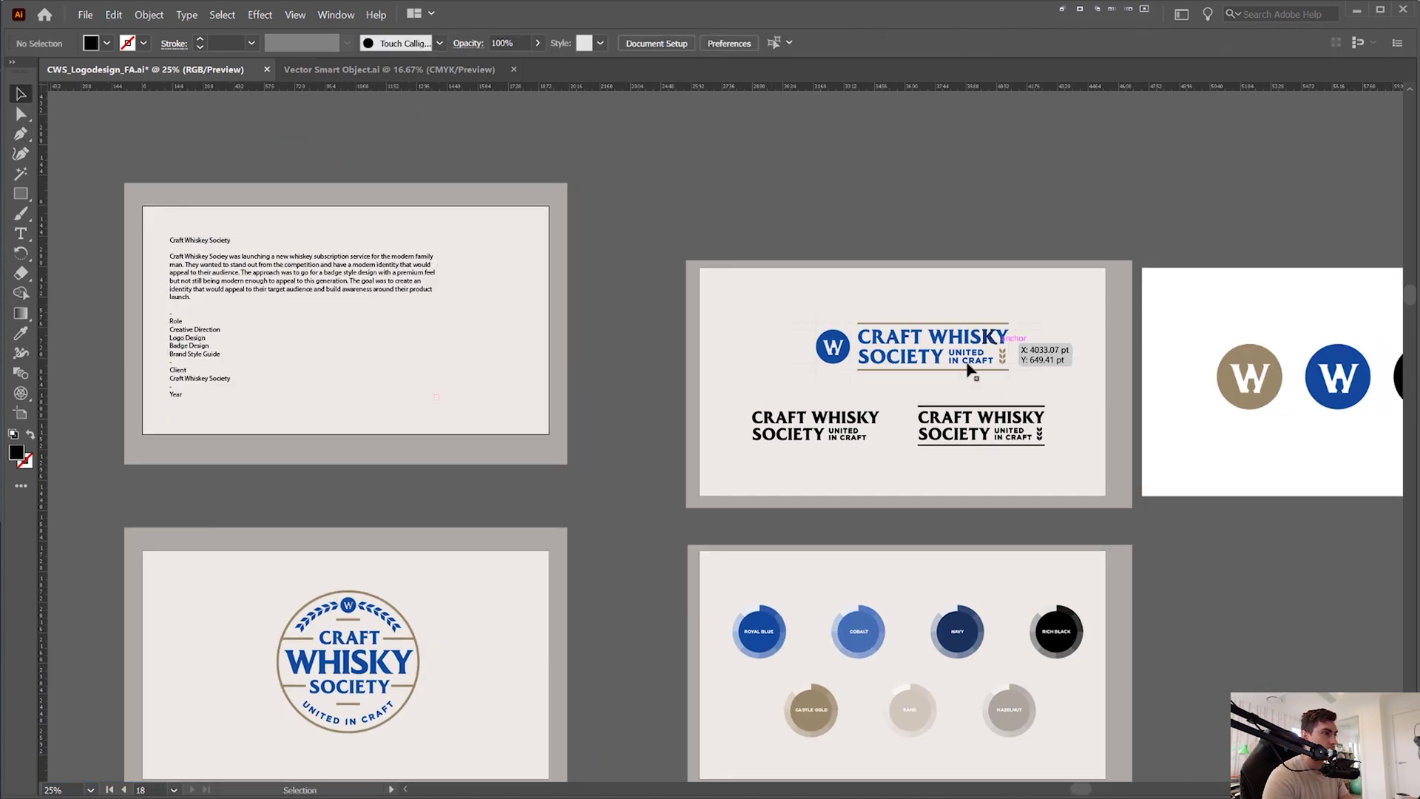
pyautogui.moveTo(969, 369); pyautogui.dragTo(393, 448)
pyautogui.click(1009, 392)
# - Delete the lettering from the spare logo copy beside the artboard to isolate its gold line
pyautogui.scroll(3, 450, 445)
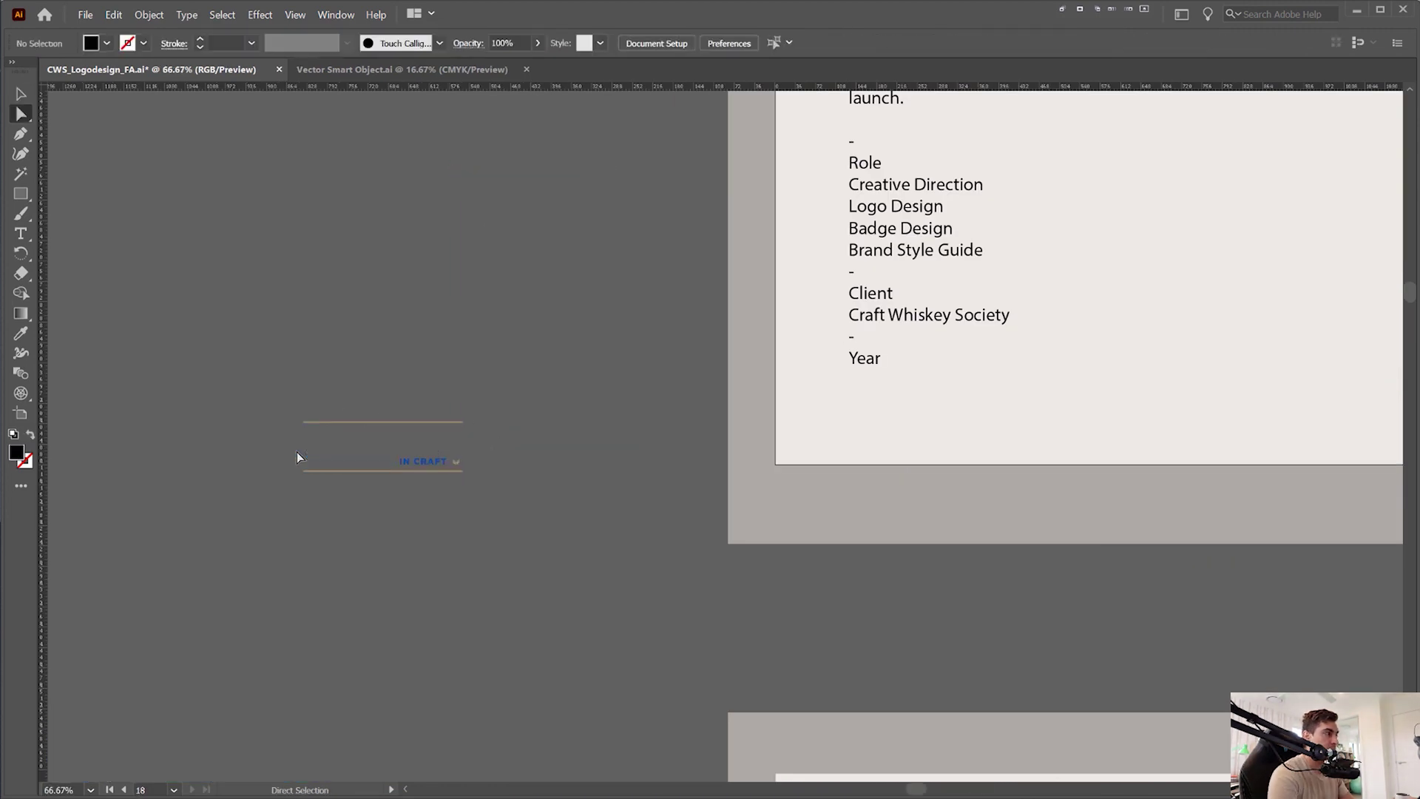
pyautogui.click(399, 462)
pyautogui.press('Delete')
pyautogui.press('Delete')
# - Enlarge the isolated gold line and place it above the case study heading, extending past the artboard's left edge
pyautogui.moveTo(286, 485); pyautogui.dragTo(885, 226)
pyautogui.moveTo(671, 425); pyautogui.dragTo(415, 683)
pyautogui.moveTo(650, 479); pyautogui.dragTo(942, 477)
pyautogui.moveTo(538, 484); pyautogui.dragTo(599, 176)
pyautogui.moveTo(873, 176); pyautogui.dragTo(695, 179)
pyautogui.click(991, 184)
pyautogui.moveTo(998, 184); pyautogui.dragTo(771, 301)
pyautogui.moveTo(633, 318); pyautogui.dragTo(656, 290)
# - Apply the MADE Kenfolg type style from the style guide's Logo Typography page to the case study text with the Eyedropper
pyautogui.click(485, 294)
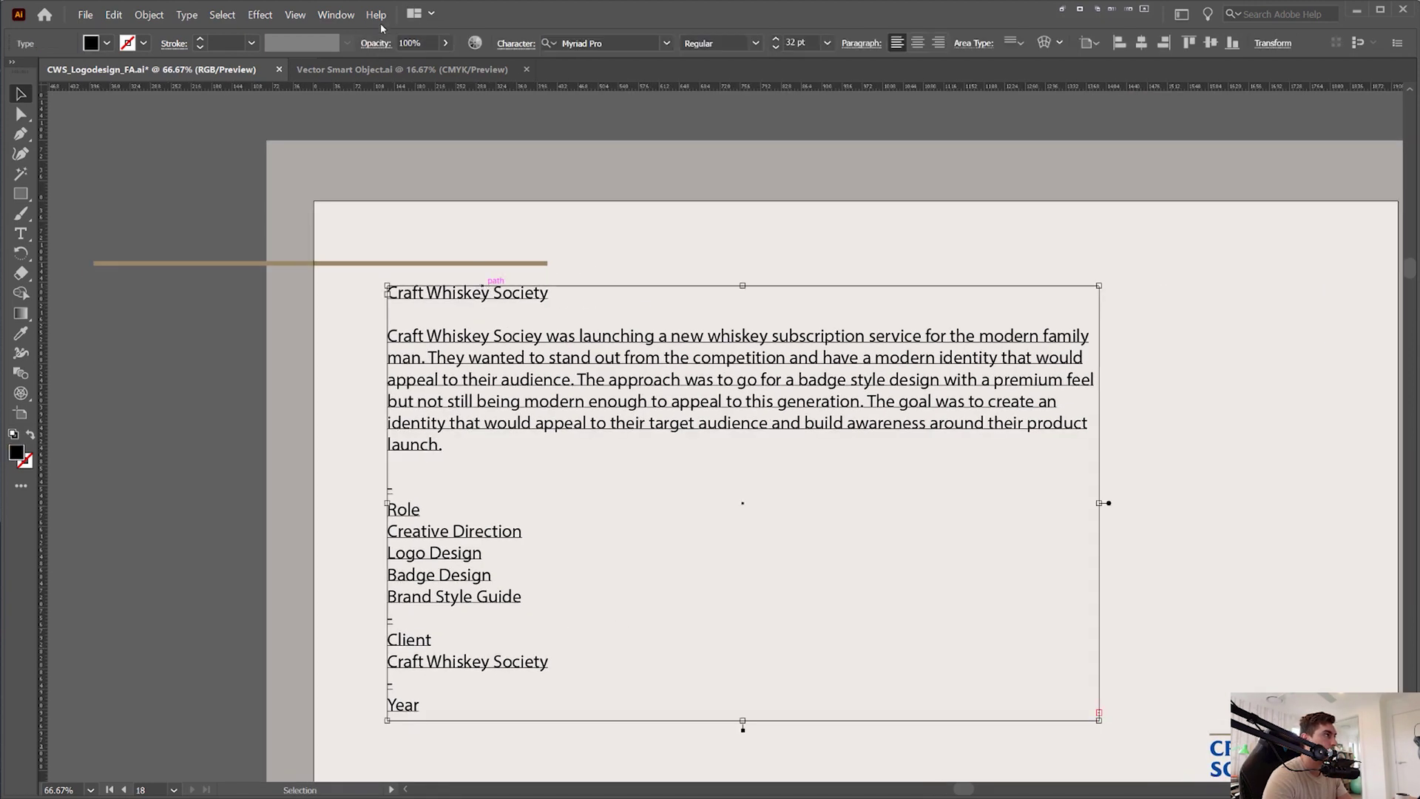
pyautogui.hotkey('ctrl', '-')
pyautogui.hotkey('ctrl', '-')
pyautogui.moveTo(933, 606); pyautogui.dragTo(410, 302)
pyautogui.moveTo(668, 355); pyautogui.dragTo(865, 592)
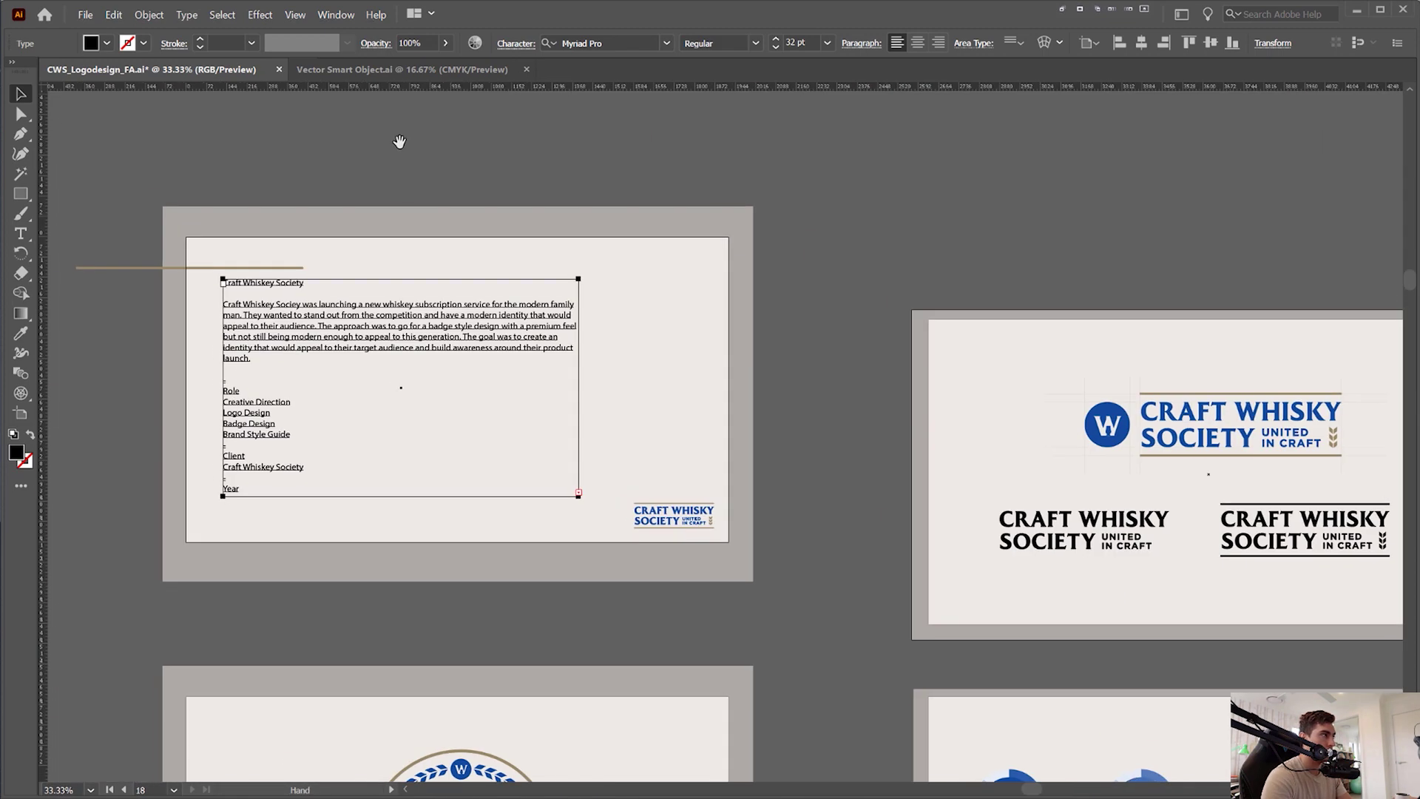
pyautogui.hotkey('ctrl', '-')
pyautogui.scroll(-3, 733, 552)
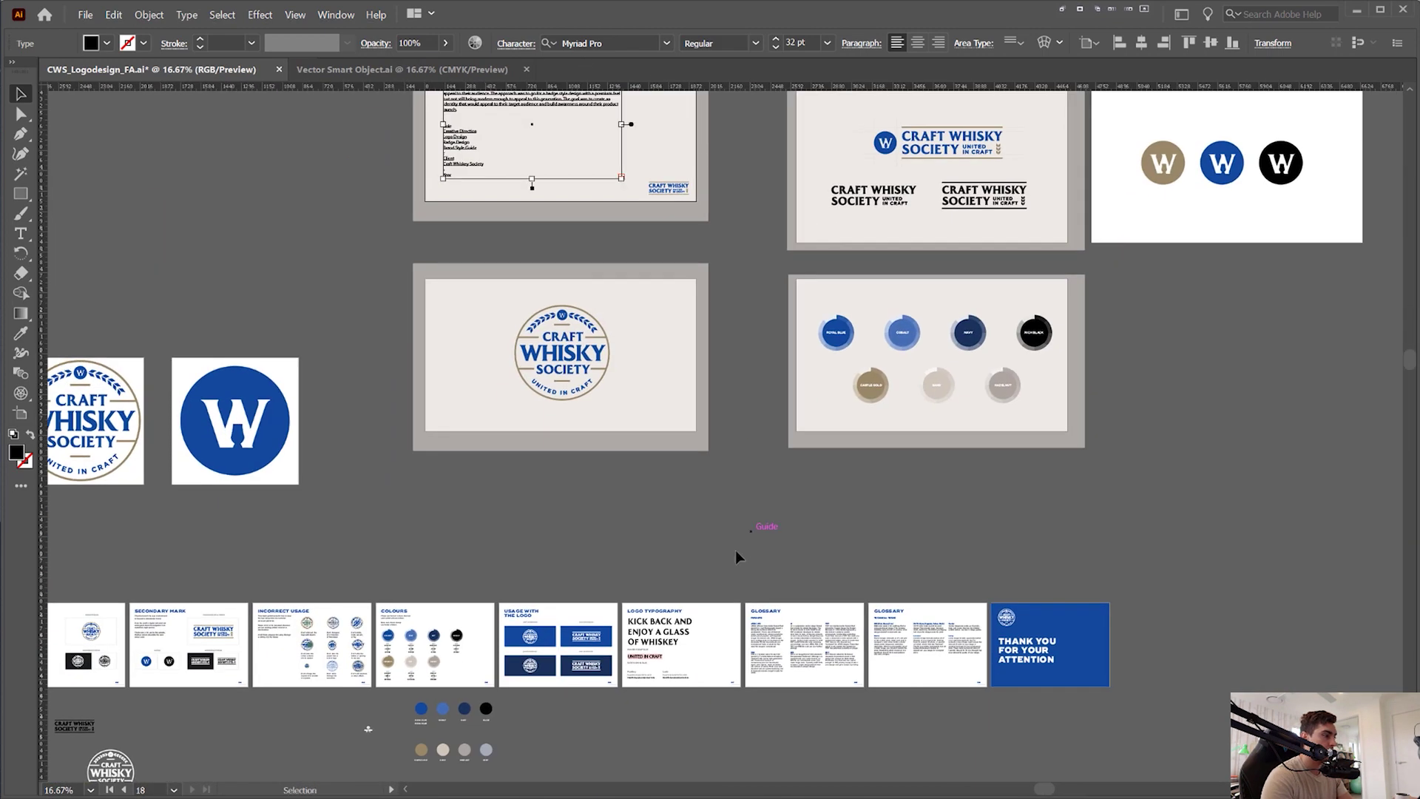
pyautogui.press('i')
pyautogui.click(669, 630)
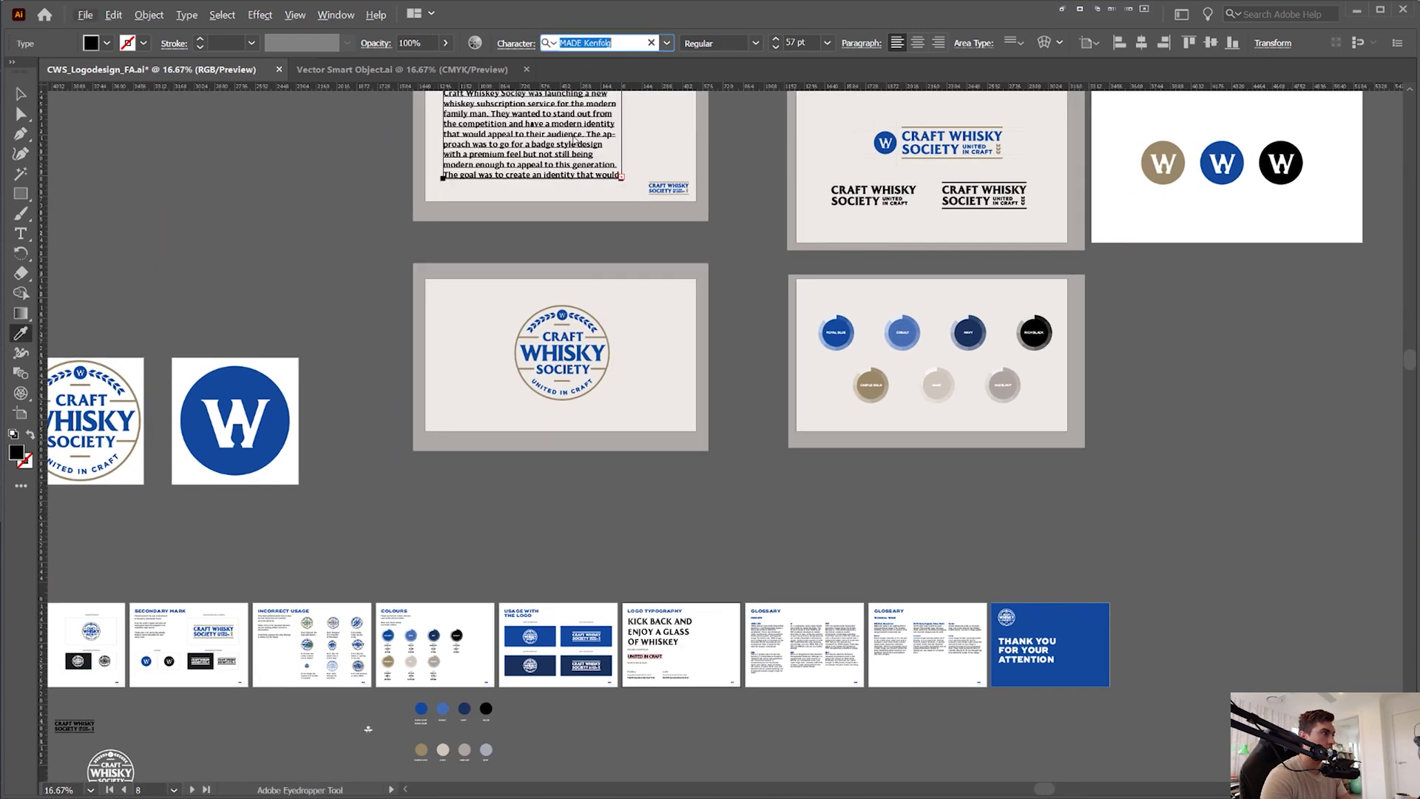
# - Extend the case study text frame downward past the artboard to make room for the overflowing text
pyautogui.hotkey('ctrl', '+')
pyautogui.moveTo(528, 212); pyautogui.dragTo(554, 246)
pyautogui.press('t')
pyautogui.click(467, 266)
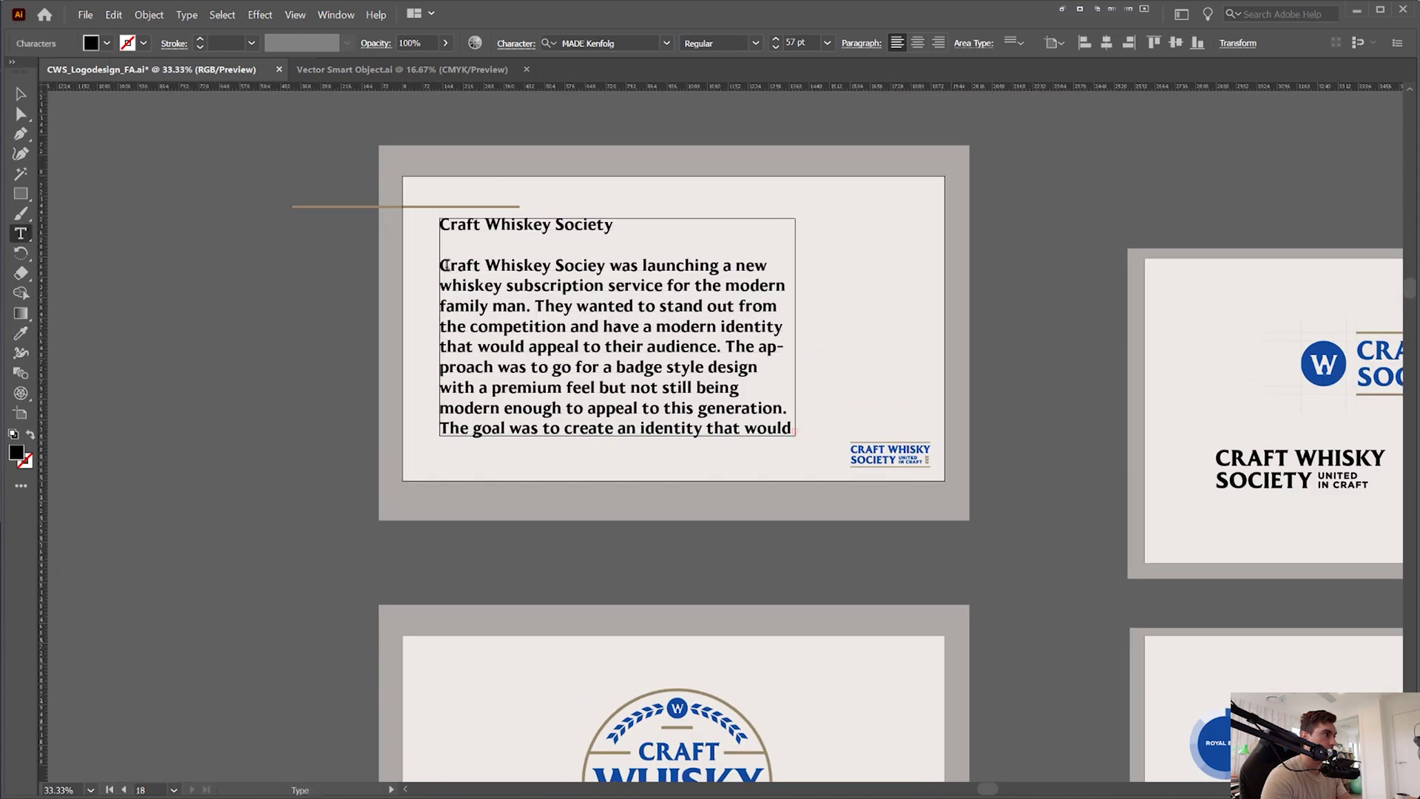
pyautogui.press('Escape')
pyautogui.moveTo(617, 436); pyautogui.dragTo(695, 690)
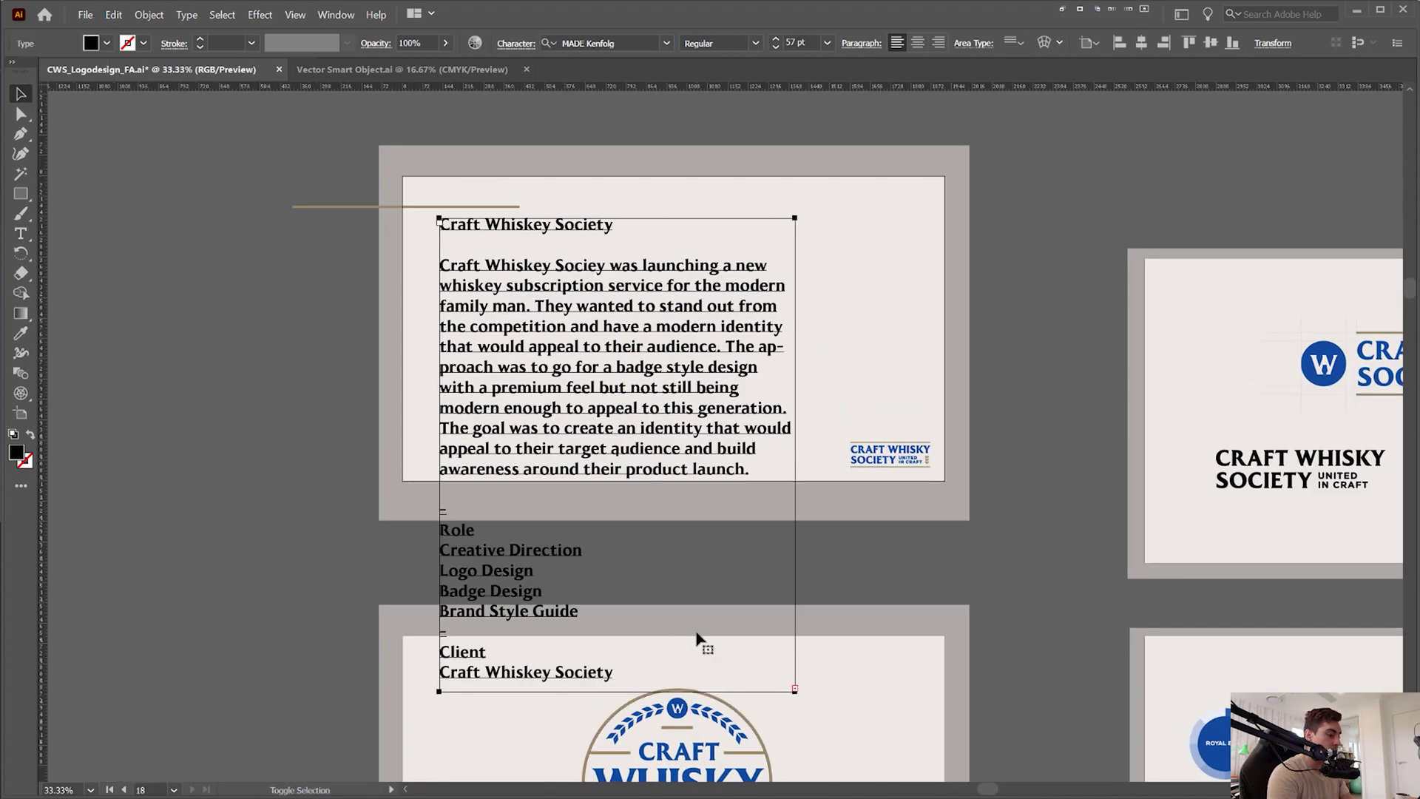
# - Reduce all of the case study text to 47 pt
pyautogui.hotkey('ctrl', 'shift', ',')
pyautogui.hotkey('ctrl', 'shift', ',')
pyautogui.hotkey('ctrl', 'shift', ',')
pyautogui.hotkey('ctrl', 'shift', ',')
pyautogui.hotkey('ctrl', 'shift', ',')
pyautogui.hotkey('ctrl', 'shift', ',')
pyautogui.hotkey('ctrl', 'shift', ',')
pyautogui.hotkey('ctrl', 'shift', ',')
pyautogui.hotkey('ctrl', 'shift', ',')
pyautogui.hotkey('ctrl', 'shift', ',')
pyautogui.hotkey('ctrl', 'shift', '.')
pyautogui.hotkey('ctrl', 'shift', '.')
pyautogui.hotkey('ctrl', 'shift', '.')
pyautogui.hotkey('ctrl', 'shift', '.')
pyautogui.hotkey('ctrl', 'shift', '.')
# - Set the Craft Whiskey Society heading line to 87 pt
pyautogui.click(582, 223)
pyautogui.hotkey('ctrl', '=')
pyautogui.moveTo(483, 237); pyautogui.dragTo(409, 244)
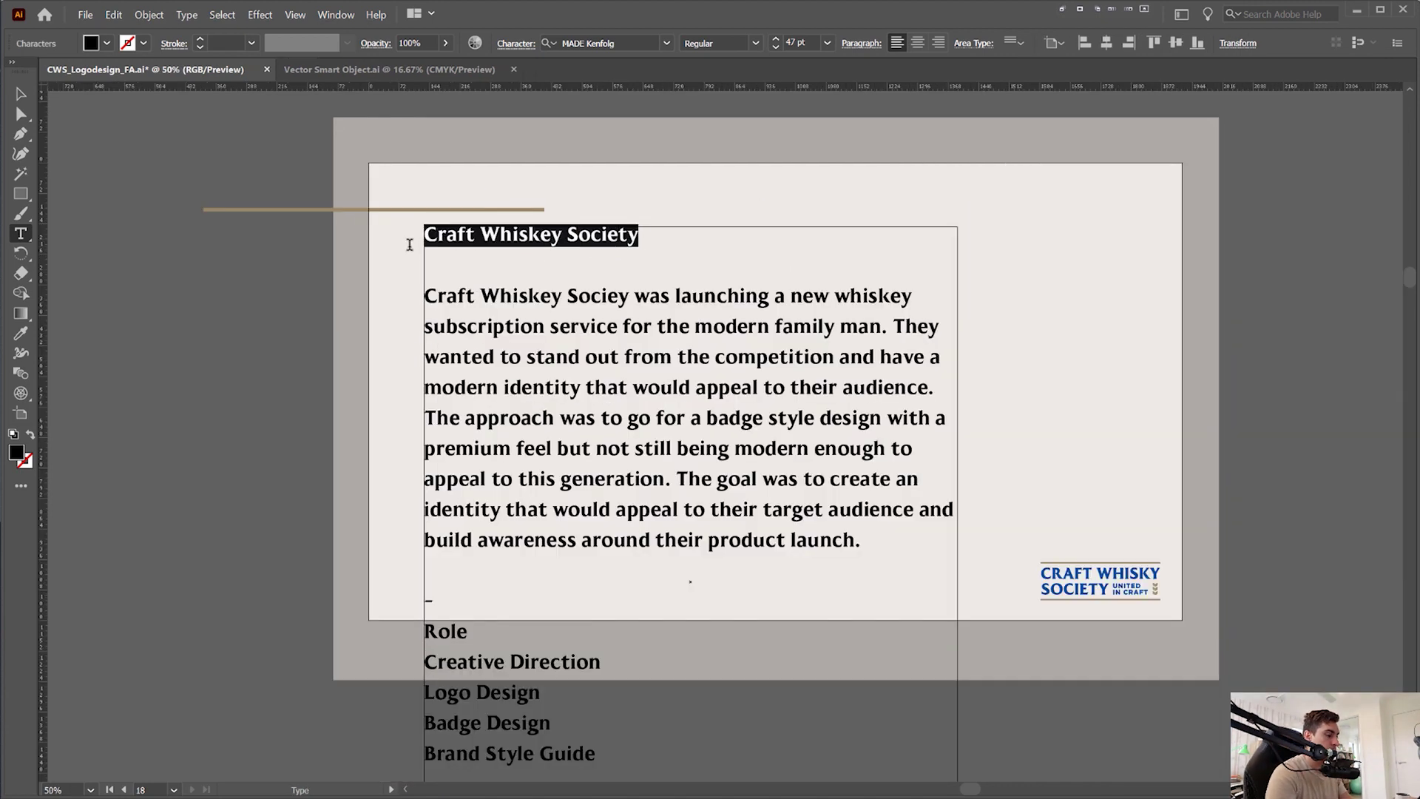
pyautogui.hotkey('ctrl', 'shift', '.')
pyautogui.hotkey('ctrl', 'shift', '.')
pyautogui.hotkey('ctrl', 'shift', '.')
pyautogui.hotkey('ctrl', 'shift', '.')
pyautogui.hotkey('ctrl', 'shift', '.')
pyautogui.hotkey('ctrl', 'shift', '.')
pyautogui.hotkey('ctrl', 'shift', '.')
pyautogui.hotkey('ctrl', 'shift', '.')
pyautogui.hotkey('ctrl', 'shift', '.')
pyautogui.hotkey('ctrl', 'shift', '.')
pyautogui.hotkey('ctrl', 'shift', '.')
pyautogui.hotkey('ctrl', 'shift', '.')
pyautogui.hotkey('ctrl', 'shift', '.')
pyautogui.hotkey('ctrl', 'shift', '.')
pyautogui.hotkey('ctrl', 'shift', '.')
pyautogui.hotkey('ctrl', 'shift', '.')
pyautogui.hotkey('ctrl', 'shift', '.')
pyautogui.hotkey('ctrl', 'shift', '.')
pyautogui.hotkey('ctrl', 'shift', '.')
pyautogui.hotkey('ctrl', 'shift', '.')
pyautogui.press('Escape')
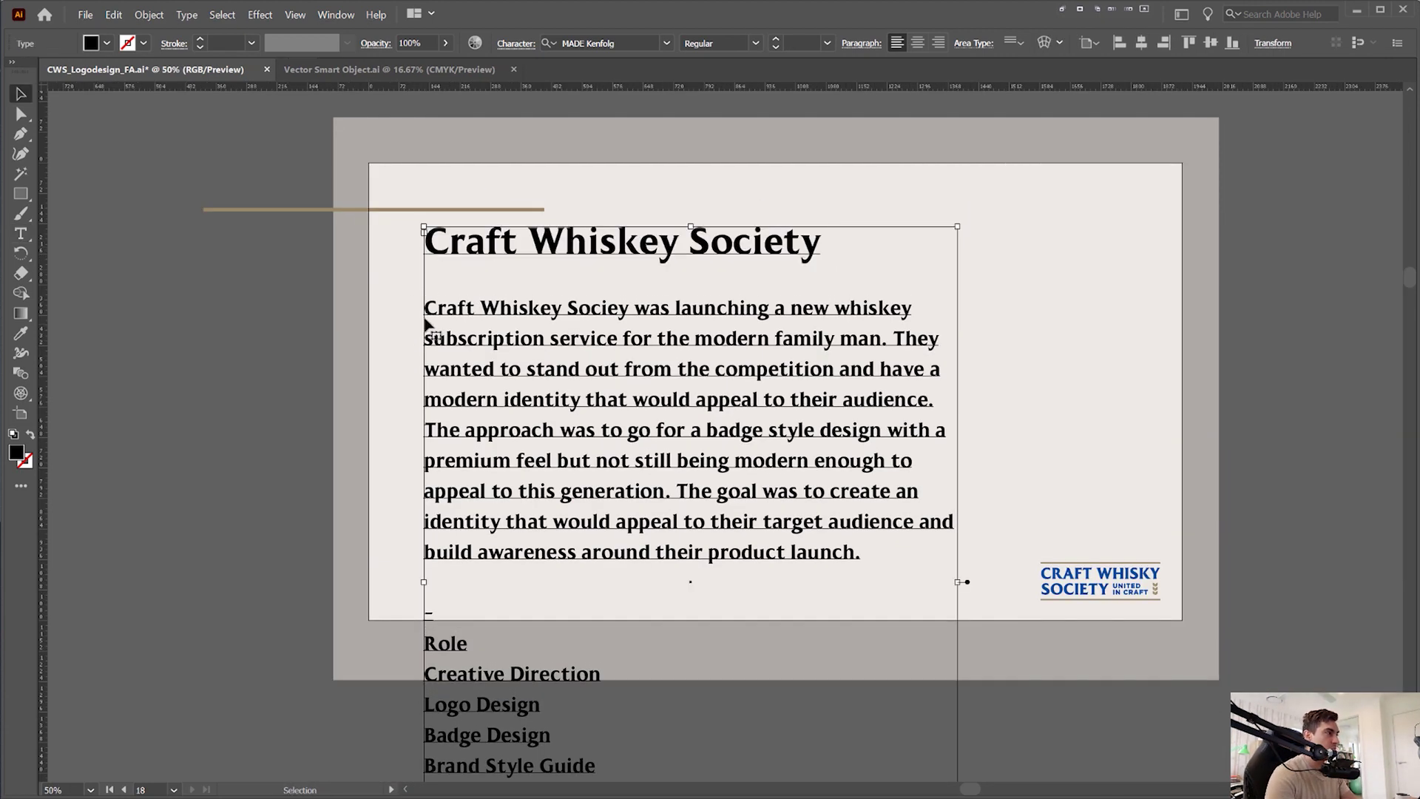
# - Reduce the text from the description paragraph through the Year label to 27 pt
pyautogui.press('t')
pyautogui.moveTo(426, 311); pyautogui.dragTo(559, 386)
pyautogui.scroll(-8, 602, 490)
pyautogui.hotkey('ctrl', 'shift', ',')
pyautogui.hotkey('ctrl', 'shift', ',')
pyautogui.hotkey('ctrl', 'shift', ',')
pyautogui.hotkey('ctrl', 'shift', ',')
pyautogui.hotkey('ctrl', 'shift', ',')
pyautogui.hotkey('ctrl', 'shift', ',')
pyautogui.hotkey('ctrl', 'shift', ',')
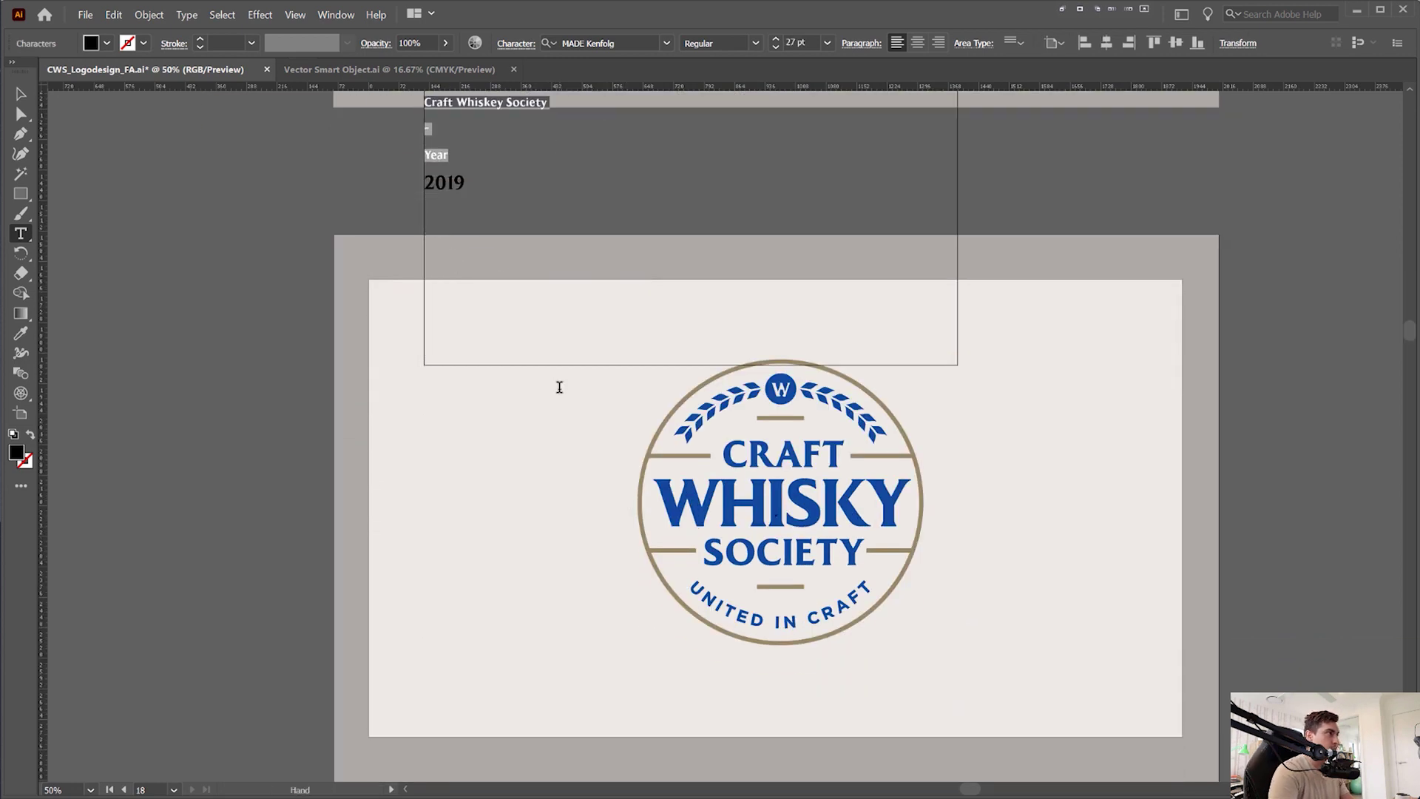
pyautogui.scroll(10, 562, 384)
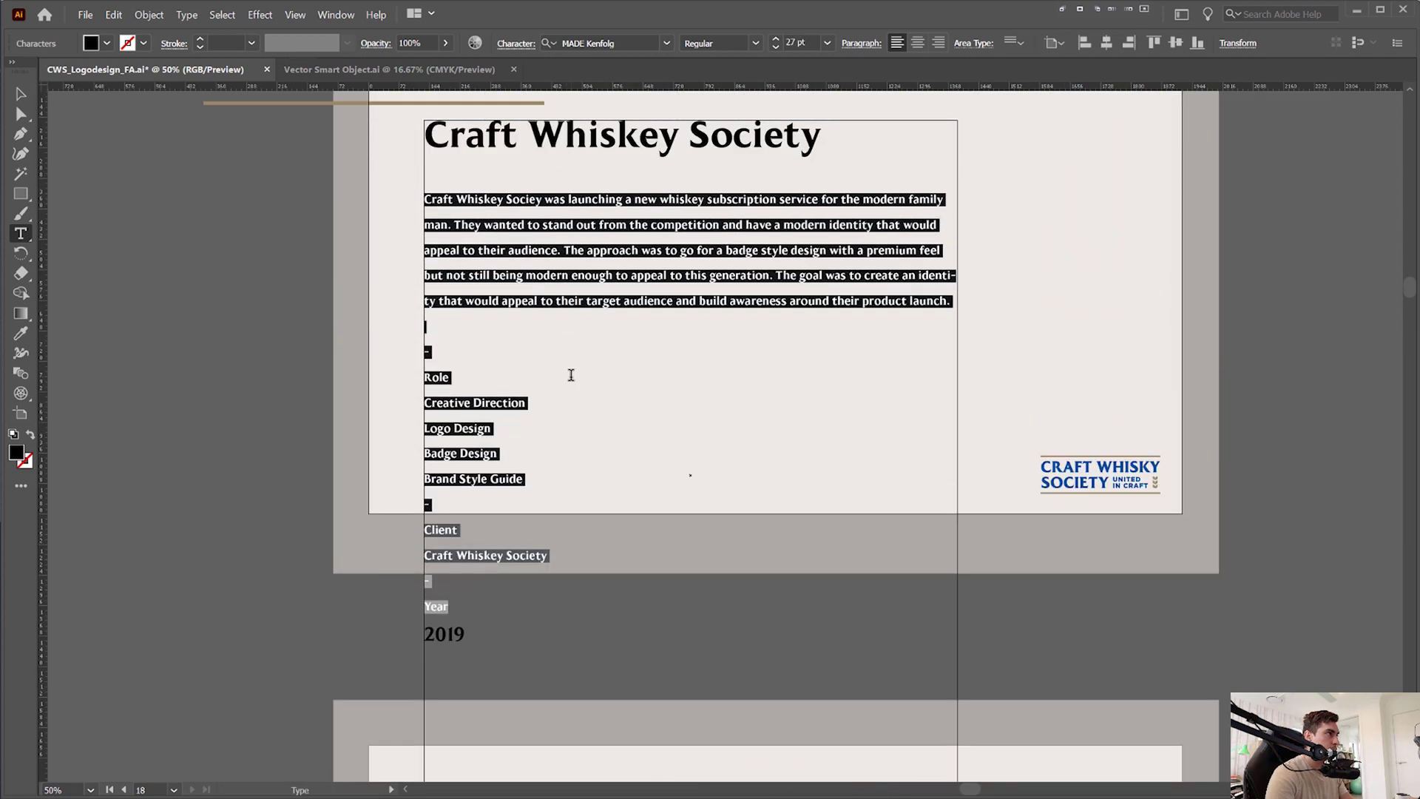
# - Tighten the line spacing of the description, role, client and year text so the lines sit close together on the artboard
pyautogui.hotkey('alt', 'Up')
pyautogui.hotkey('alt', 'Up')
pyautogui.hotkey('alt', 'Up')
pyautogui.hotkey('alt', 'Up')
pyautogui.hotkey('alt', 'Up')
pyautogui.hotkey('alt', 'Up')
pyautogui.hotkey('alt', 'Up')
pyautogui.hotkey('alt', 'Up')
pyautogui.hotkey('alt', 'Up')
pyautogui.hotkey('alt', 'Up')
pyautogui.hotkey('alt', 'Up')
pyautogui.hotkey('alt', 'Up')
pyautogui.hotkey('alt', 'Up')
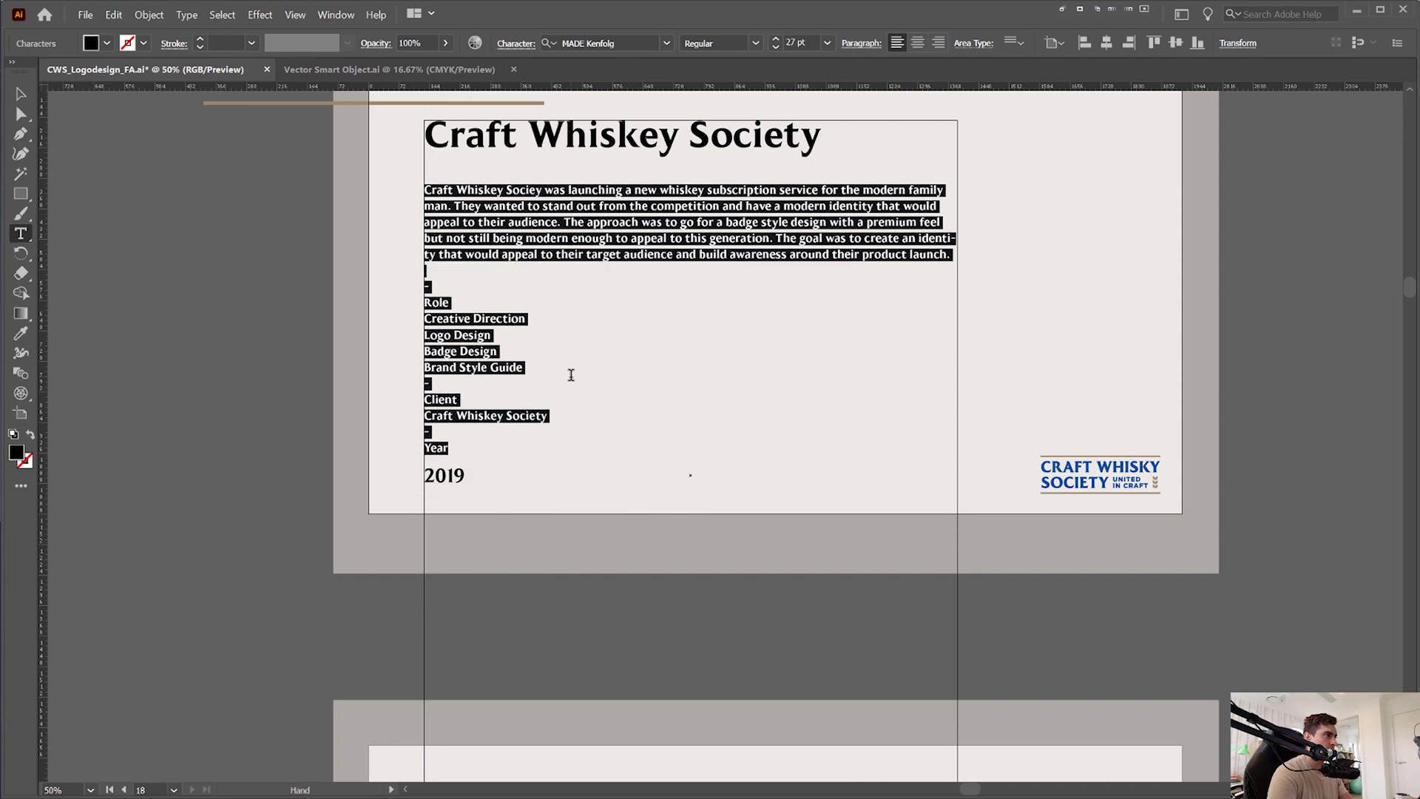
pyautogui.hotkey('alt', 'Up')
pyautogui.hotkey('alt', 'Up')
pyautogui.hotkey('alt', 'Up')
# - Try the description paragraph directly beneath the heading without the blank line, and restore the line break
pyautogui.click(435, 190)
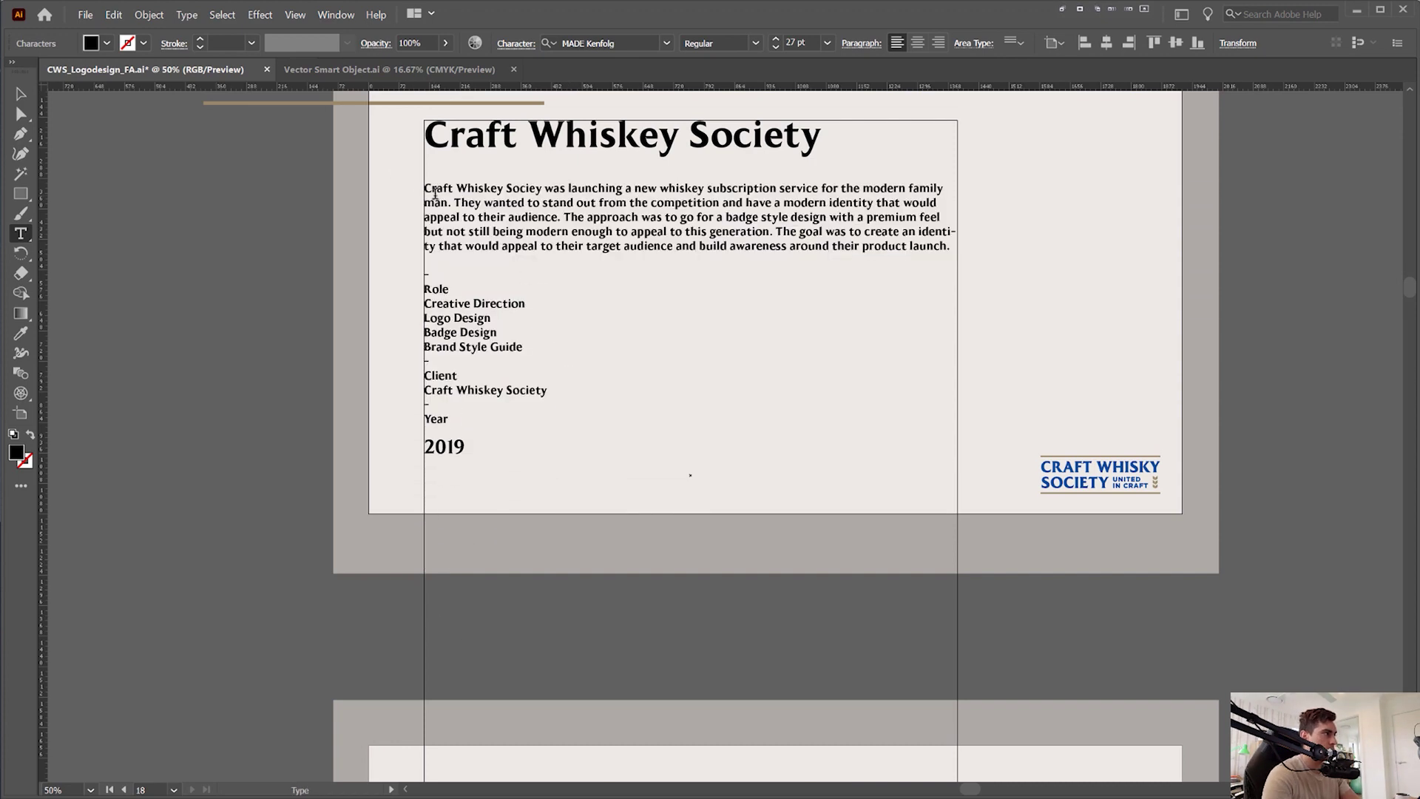
pyautogui.press('BackSpace')
pyautogui.hotkey('ctrl', 'z')
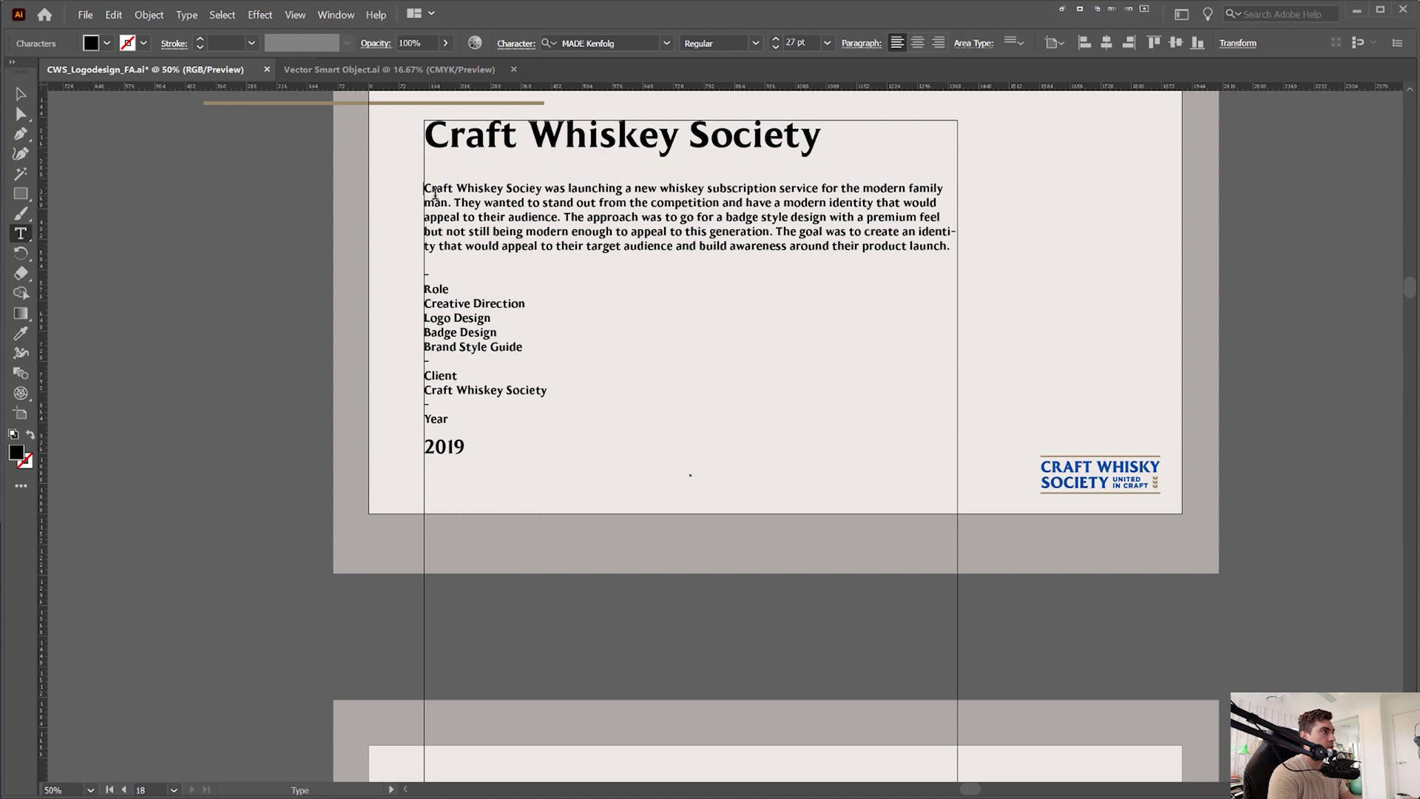
pyautogui.hotkey('ctrl', 'shift', 'z')
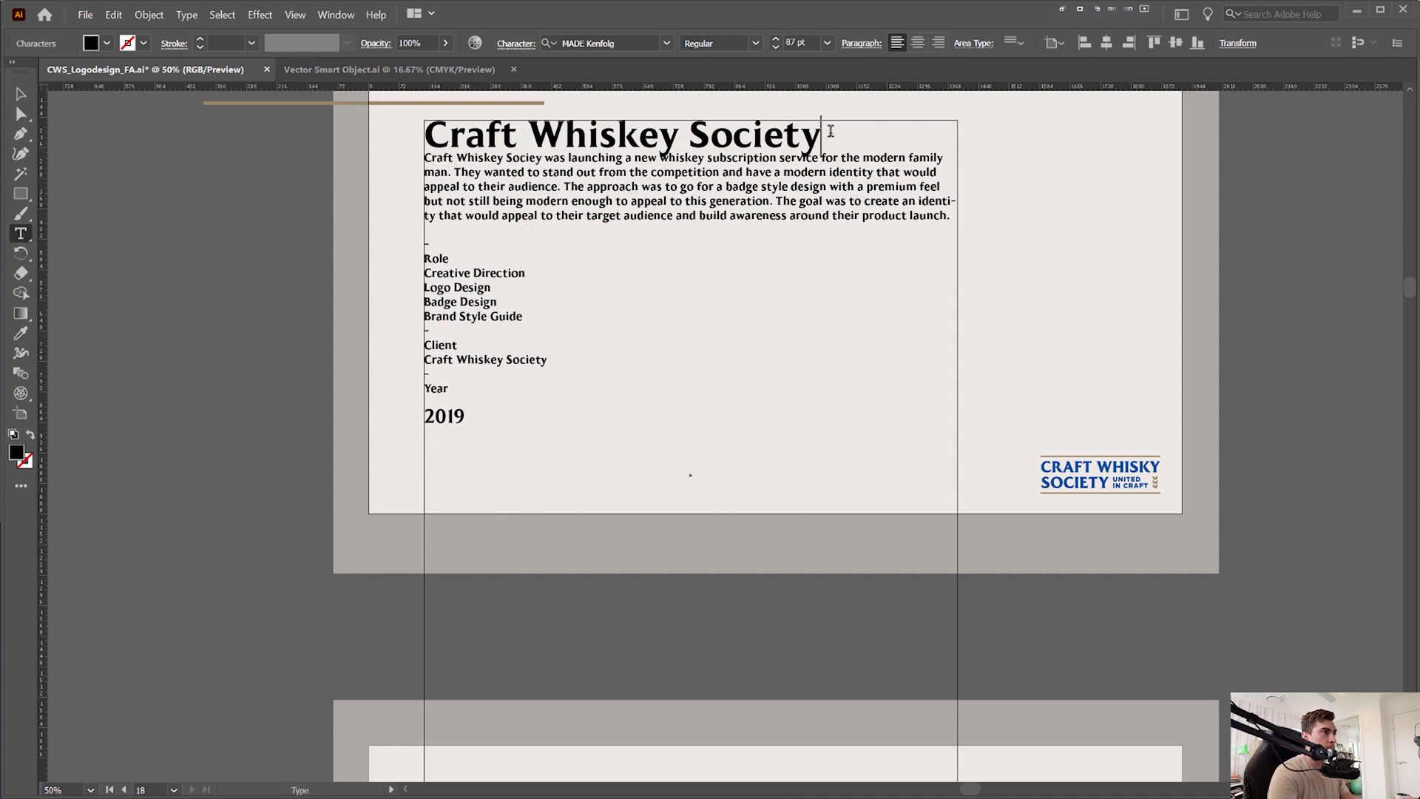
pyautogui.press('Return')
# - Set the font of all text below the heading, including 2019, to Uniform Medium
pyautogui.moveTo(429, 185); pyautogui.dragTo(467, 453)
pyautogui.click(623, 38)
pyautogui.write('UNI')
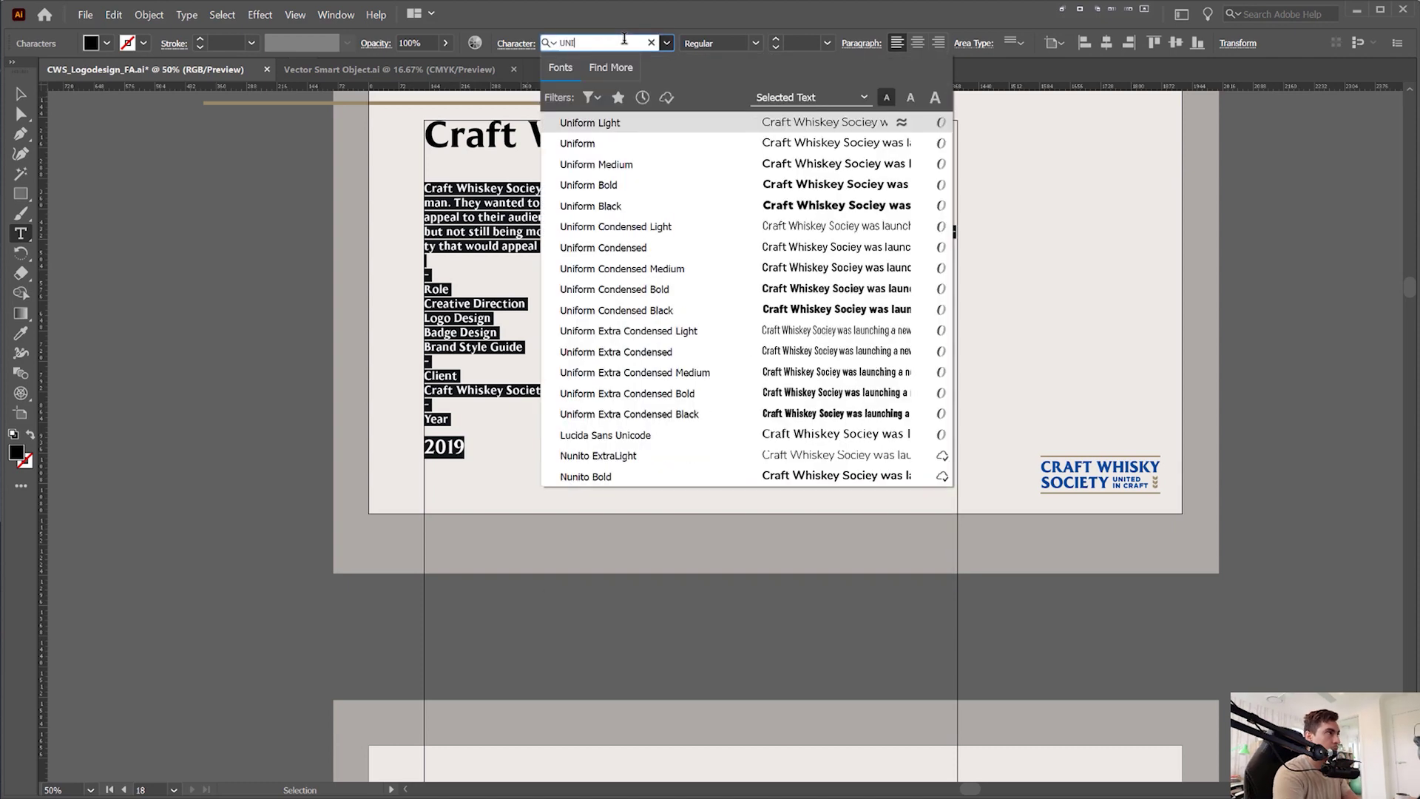
pyautogui.click(672, 171)
pyautogui.click(602, 213)
# - Copy the Craft Whiskey Society heading to the clipboard and delete it from the case study text frame
pyautogui.scroll(1, 590, 208)
pyautogui.moveTo(907, 132); pyautogui.dragTo(211, 120)
pyautogui.hotkey('ctrl', 'c')
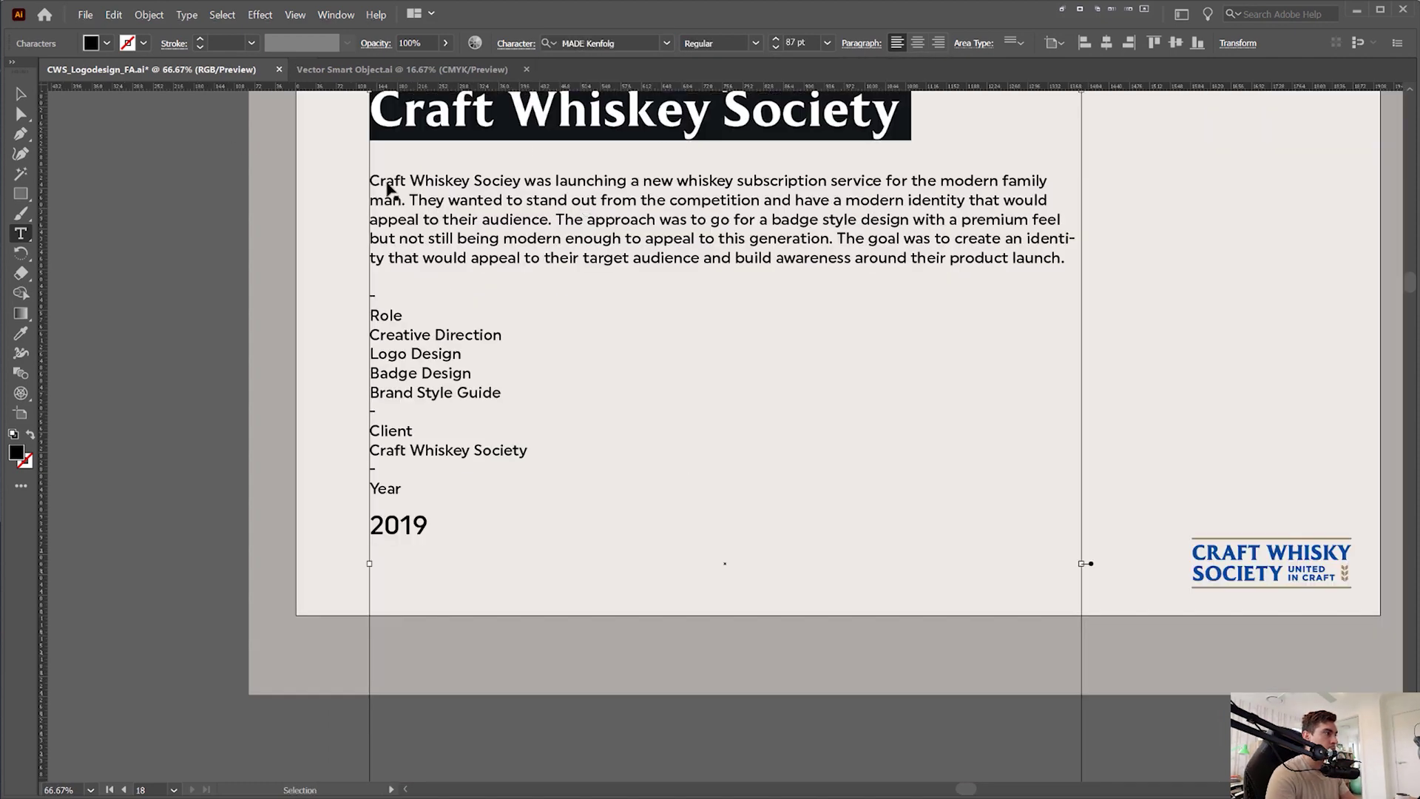
pyautogui.scroll(-1, 389, 183)
pyautogui.click(369, 141)
pyautogui.press('BackSpace')
pyautogui.press('Escape')
# - Shorten the body text frame to fit its text and position it within the beige panel
pyautogui.scroll(-1, 722, 563)
pyautogui.moveTo(750, 244); pyautogui.dragTo(721, 309)
pyautogui.scroll(-3, 722, 323)
pyautogui.moveTo(713, 703); pyautogui.dragTo(661, 366)
pyautogui.moveTo(629, 185); pyautogui.dragTo(665, 550)
pyautogui.click(504, 403)
# - Paste the Craft Whiskey Society heading as a separate text object above the body text and move it closer to the paragraph
pyautogui.press('t')
pyautogui.click(484, 378)
pyautogui.hotkey('ctrl', 'v')
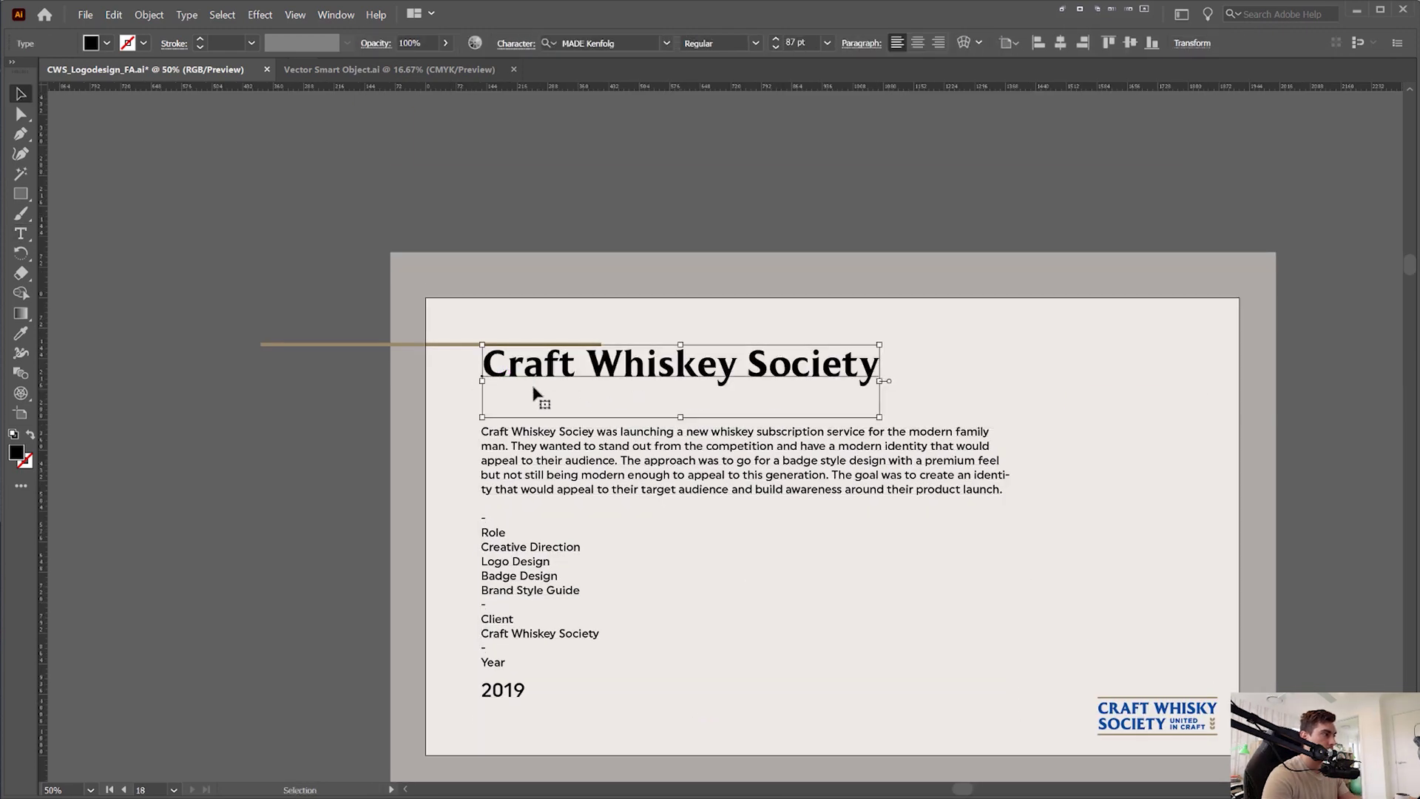
pyautogui.doubleClick(888, 380)
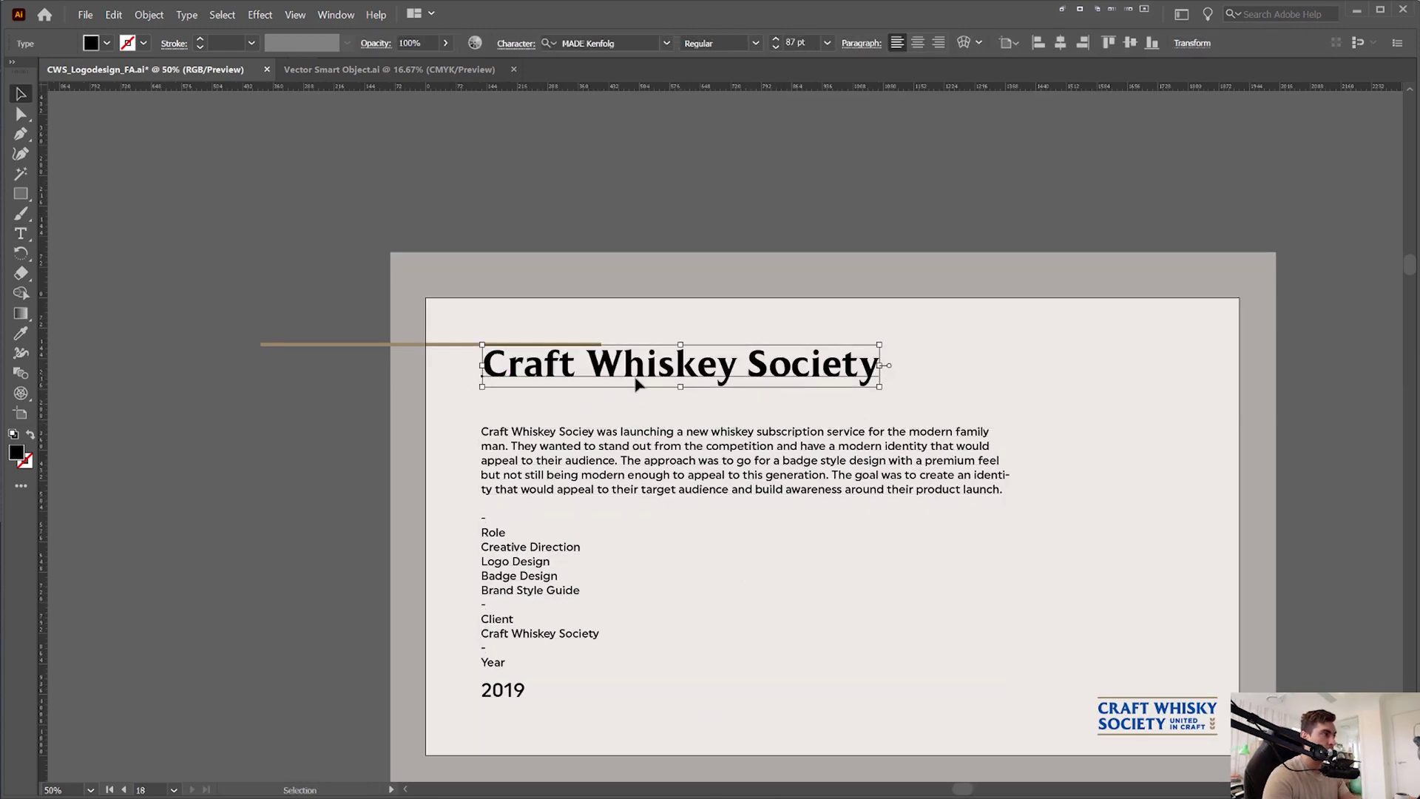
pyautogui.moveTo(634, 383); pyautogui.dragTo(641, 422)
# - Replace the oversized 2019 beneath the Year label with the same year at the 27 pt body size
pyautogui.press('t')
pyautogui.moveTo(484, 669); pyautogui.dragTo(545, 675)
pyautogui.press('BackSpace')
pyautogui.press('BackSpace')
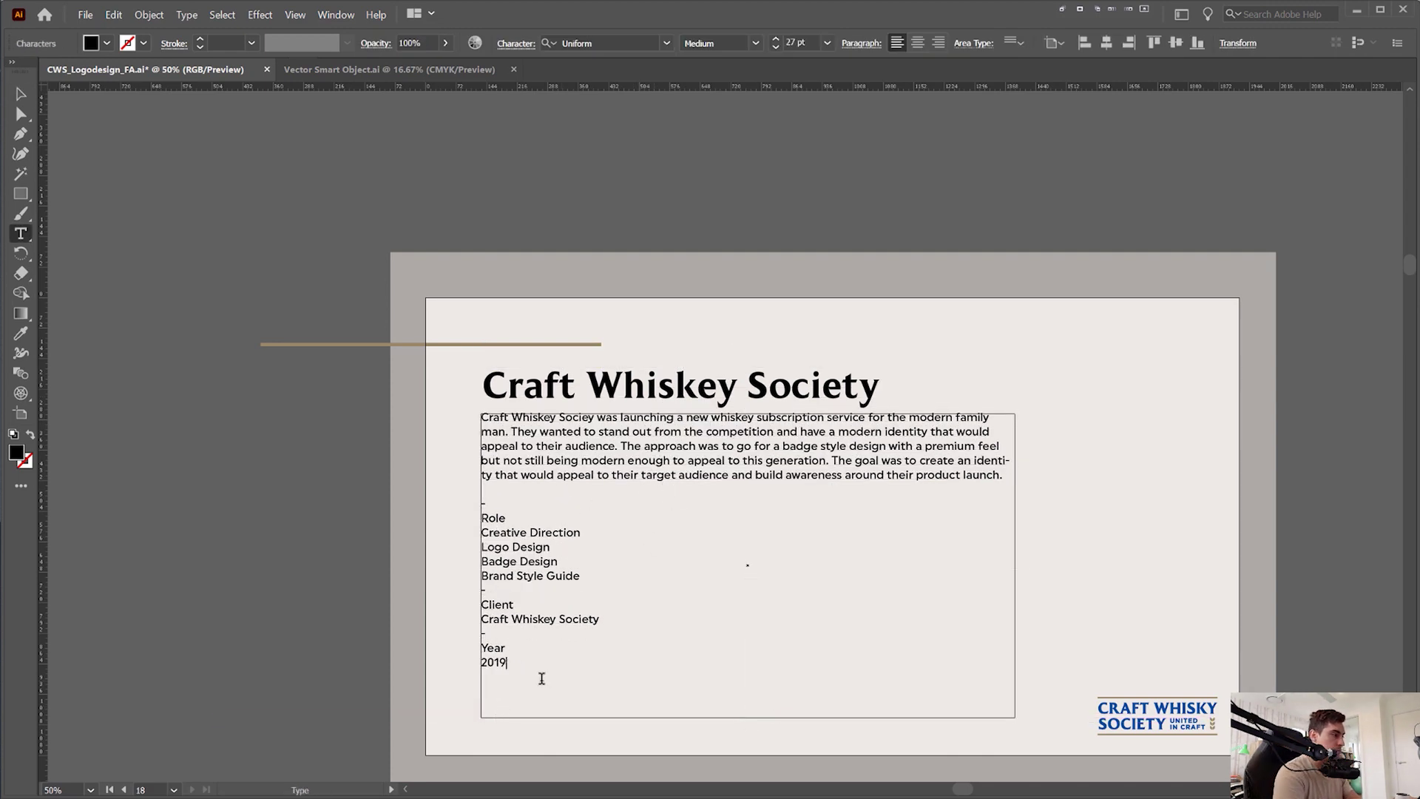
# - Set the Role label in the body text to the Black weight of Uniform
pyautogui.press('Escape')
pyautogui.scroll(2, 522, 543)
pyautogui.press('t')
pyautogui.scroll(-1, 500, 487)
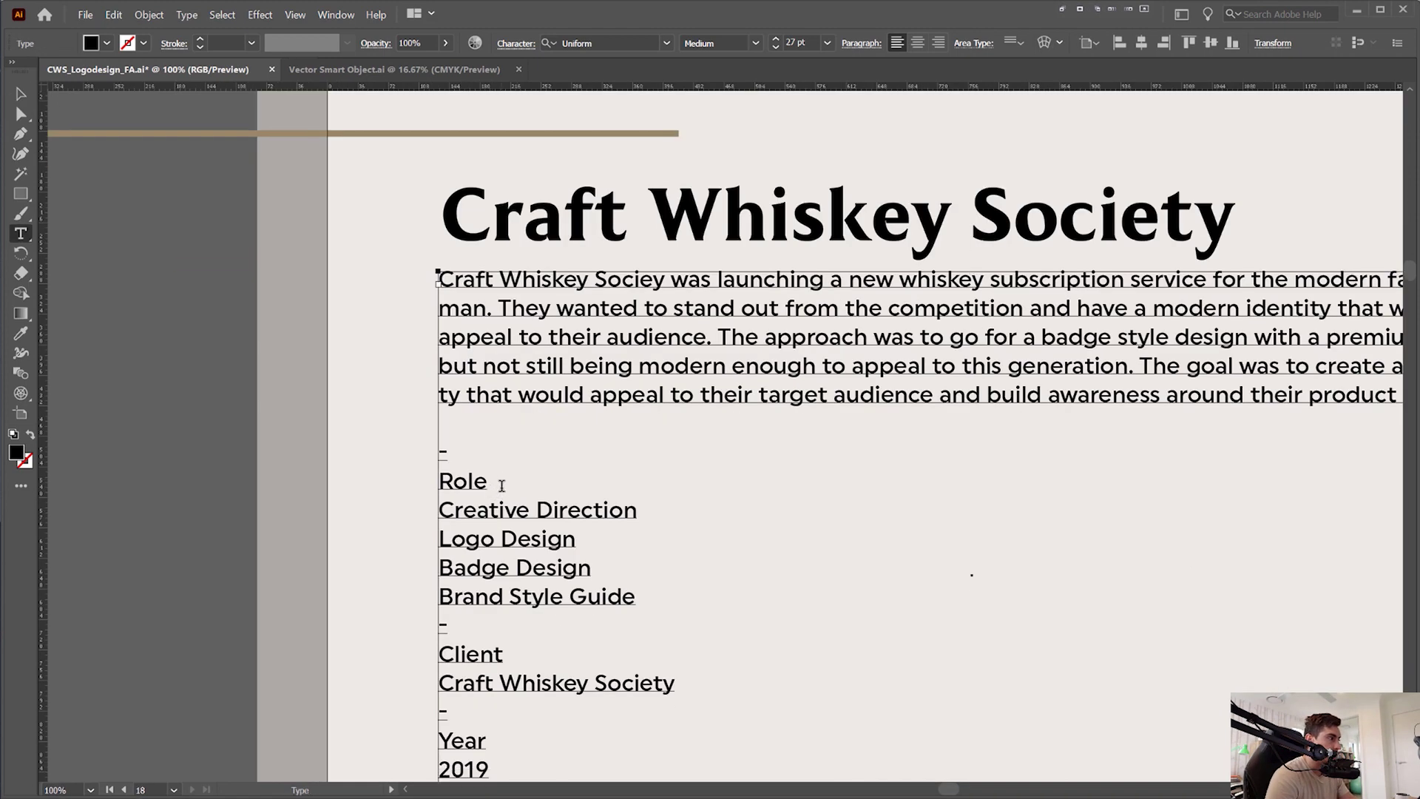
pyautogui.doubleClick(501, 484)
pyautogui.click(510, 480)
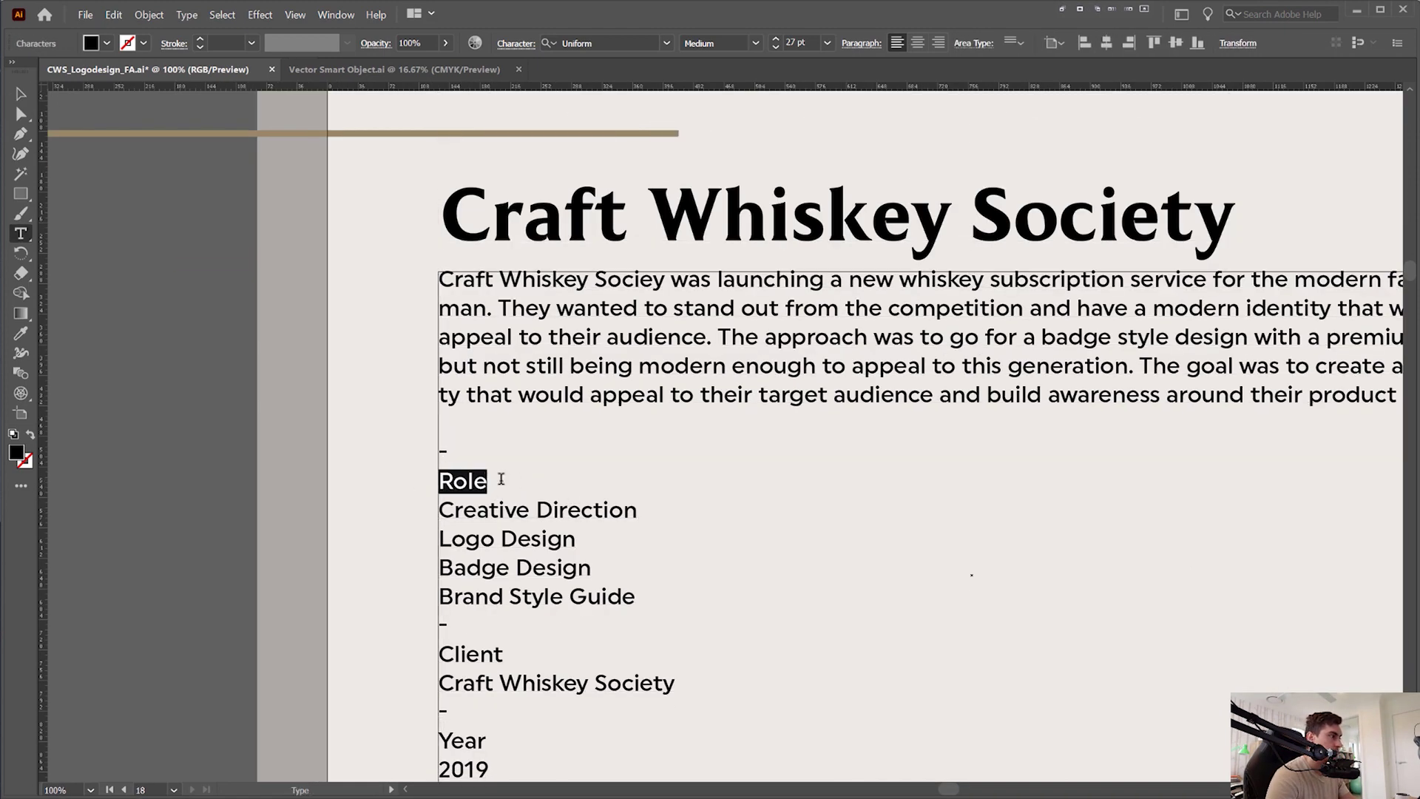
pyautogui.doubleClick(510, 479)
pyautogui.click(755, 43)
pyautogui.click(702, 134)
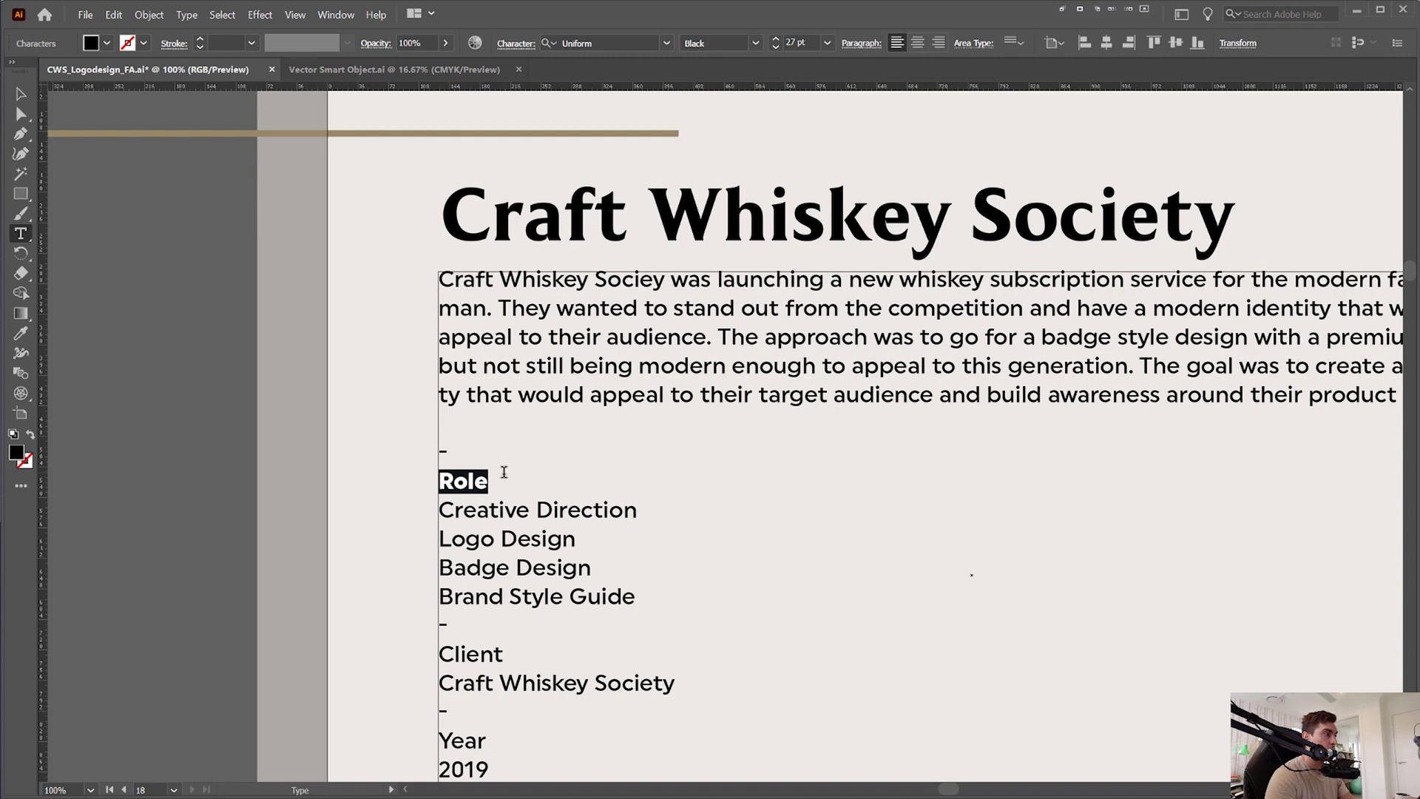
# - Set the Client and Year labels in the body text to the Black weight
pyautogui.scroll(-1, 504, 473)
pyautogui.moveTo(505, 593); pyautogui.dragTo(441, 589)
pyautogui.click(755, 43)
pyautogui.click(709, 133)
pyautogui.moveTo(497, 689); pyautogui.dragTo(441, 687)
pyautogui.click(755, 42)
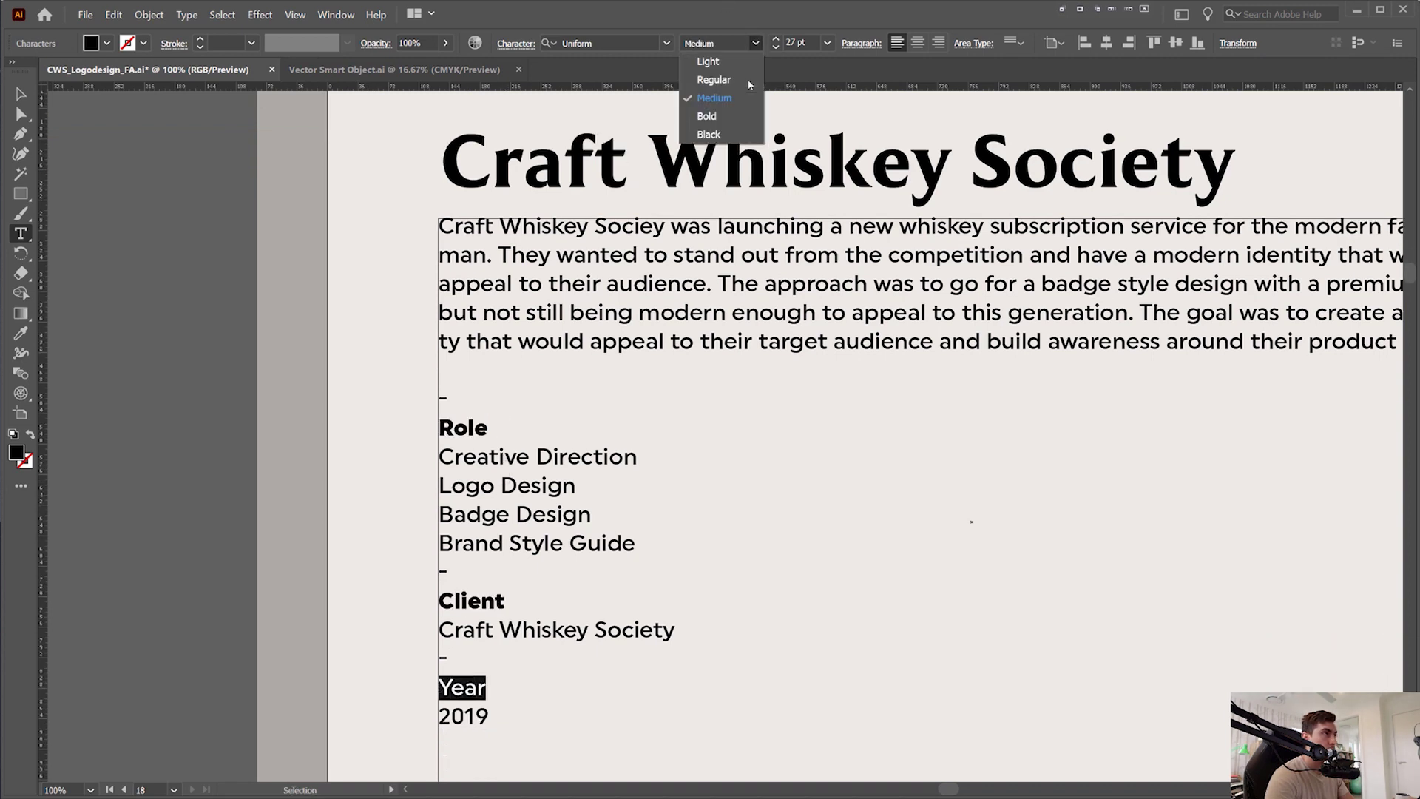
pyautogui.click(709, 134)
pyautogui.hotkey('ctrl', '-')
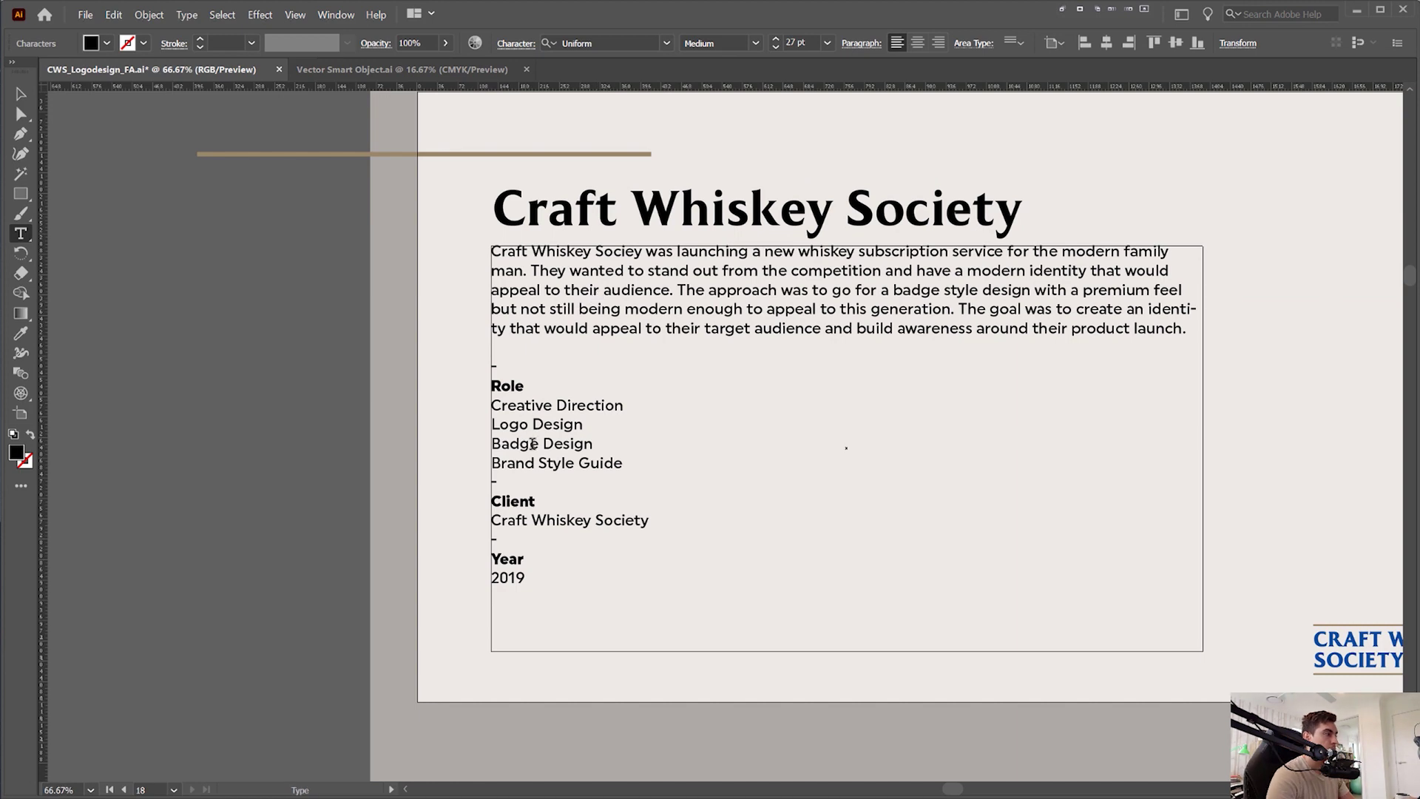
# - Move the body text frame straight down about 15 pt to widen the gap beneath the heading
pyautogui.press('Escape')
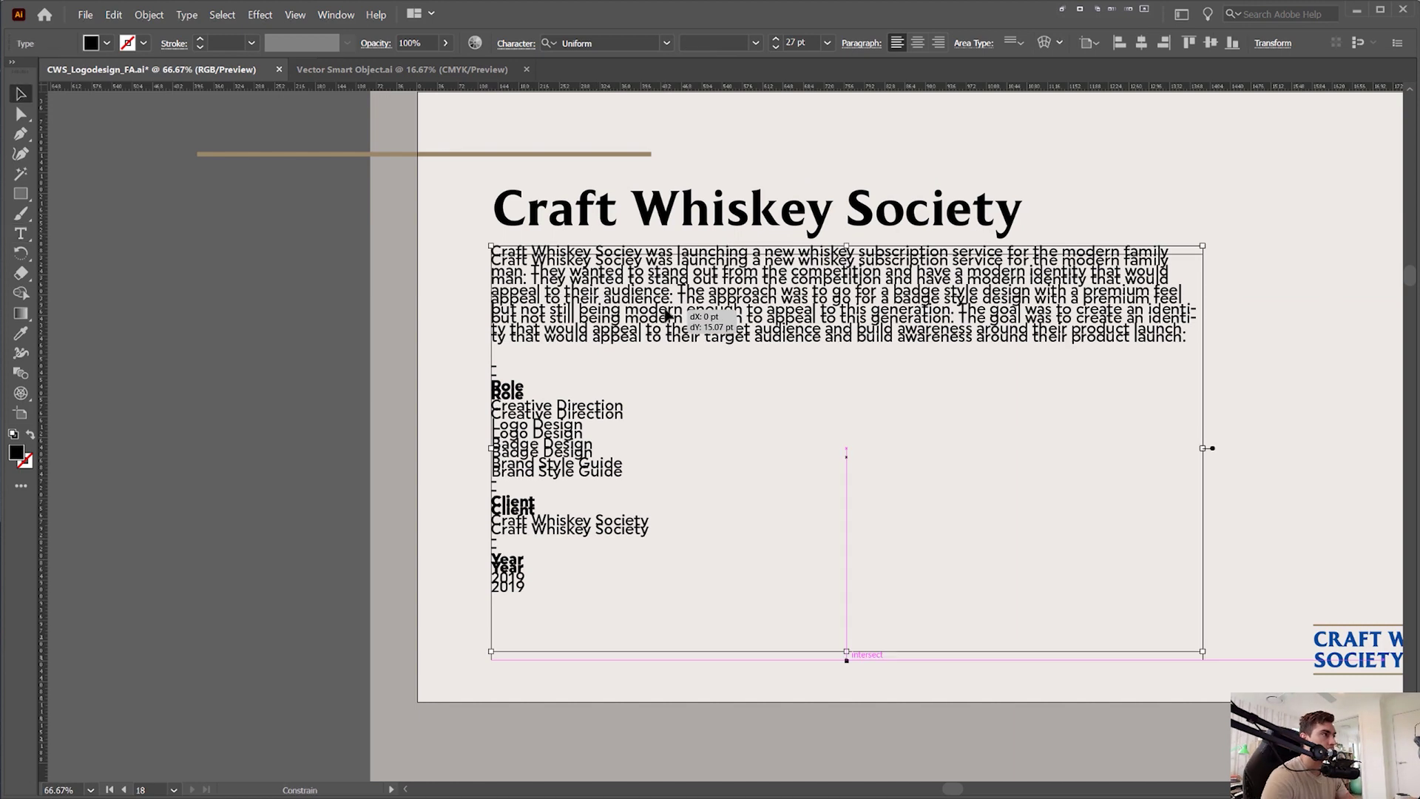
pyautogui.hotkey('ctrl', '-')
pyautogui.hotkey('ctrl', '-')
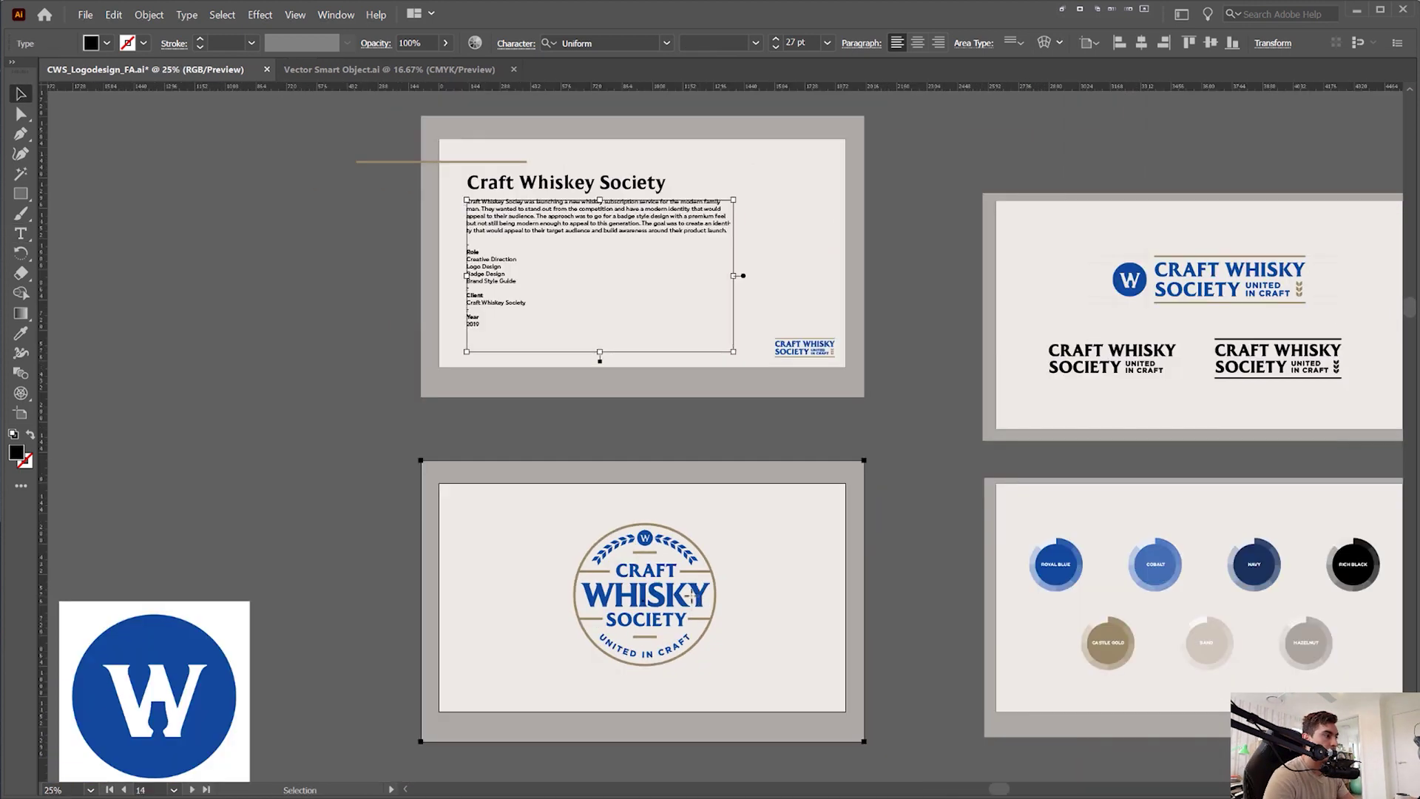
# - Place a copy of the round W icon behind the text on the intro artboard, enlarged to about 1549 pt wide
pyautogui.click(654, 550)
pyautogui.click(792, 503)
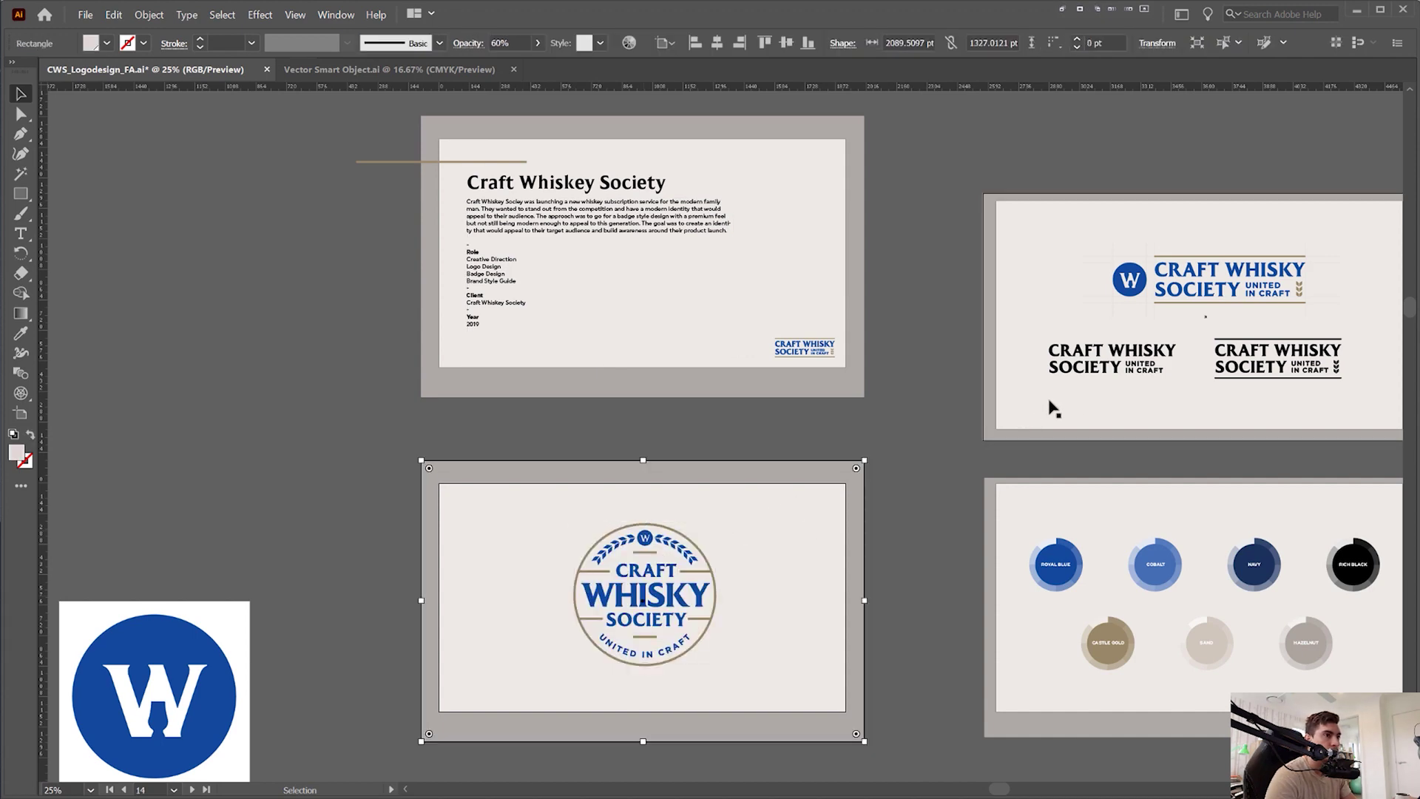
pyautogui.moveTo(647, 580); pyautogui.dragTo(937, 311)
pyautogui.scroll(-2, 491, 420)
pyautogui.moveTo(486, 410); pyautogui.dragTo(644, 225)
pyautogui.keyDown('shift'); pyautogui.click(715, 192); pyautogui.keyUp('shift')
pyautogui.click(493, 158)
pyautogui.click(481, 150)
pyautogui.moveTo(494, 180); pyautogui.dragTo(650, 127)
pyautogui.scroll(1, 685, 124)
pyautogui.moveTo(782, 150); pyautogui.dragTo(718, 273)
pyautogui.click(653, 197)
pyautogui.moveTo(654, 198); pyautogui.dragTo(655, 230)
# - Apply the beige panel's fill to the enlarged W icon with the Eyedropper tool
pyautogui.press('i')
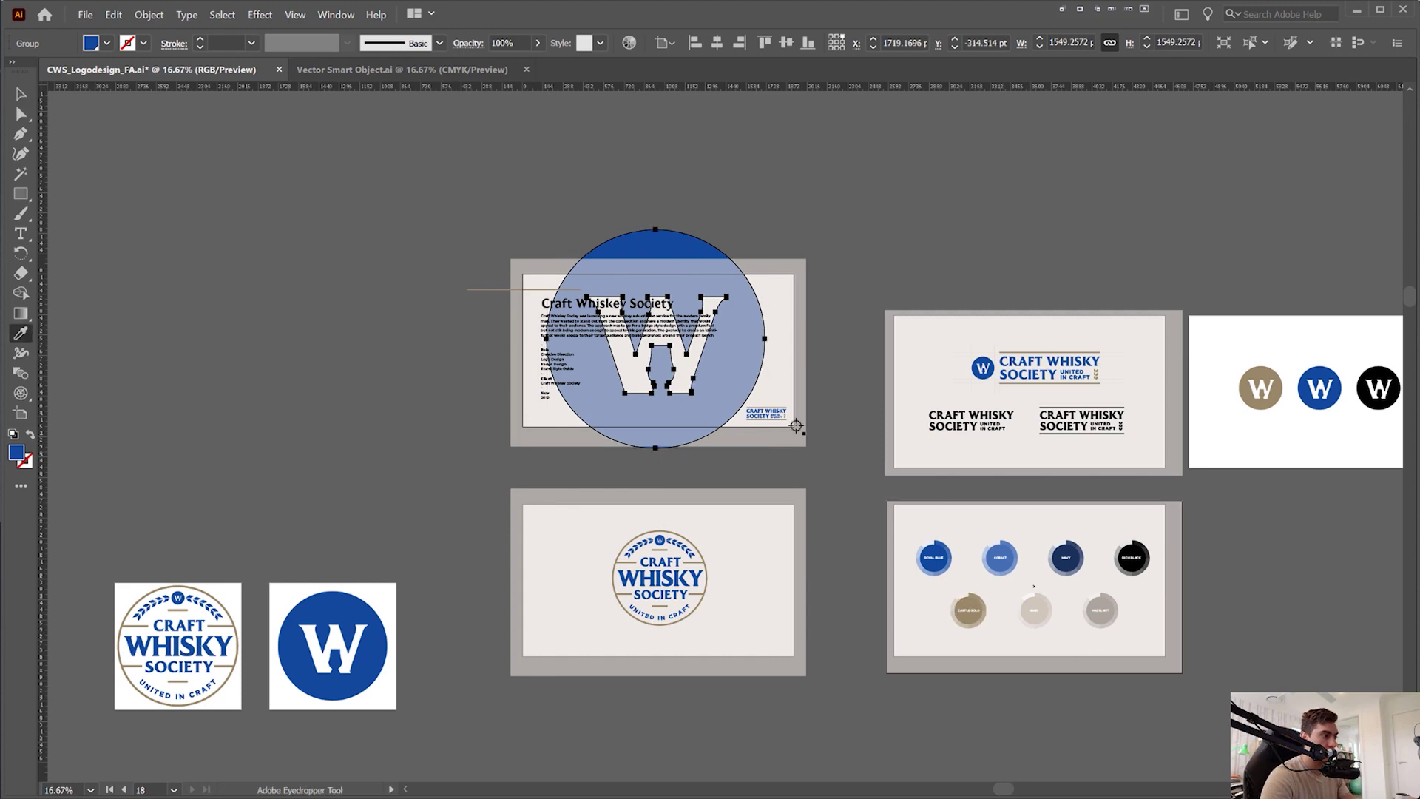
pyautogui.scroll(2, 776, 418)
pyautogui.click(782, 374)
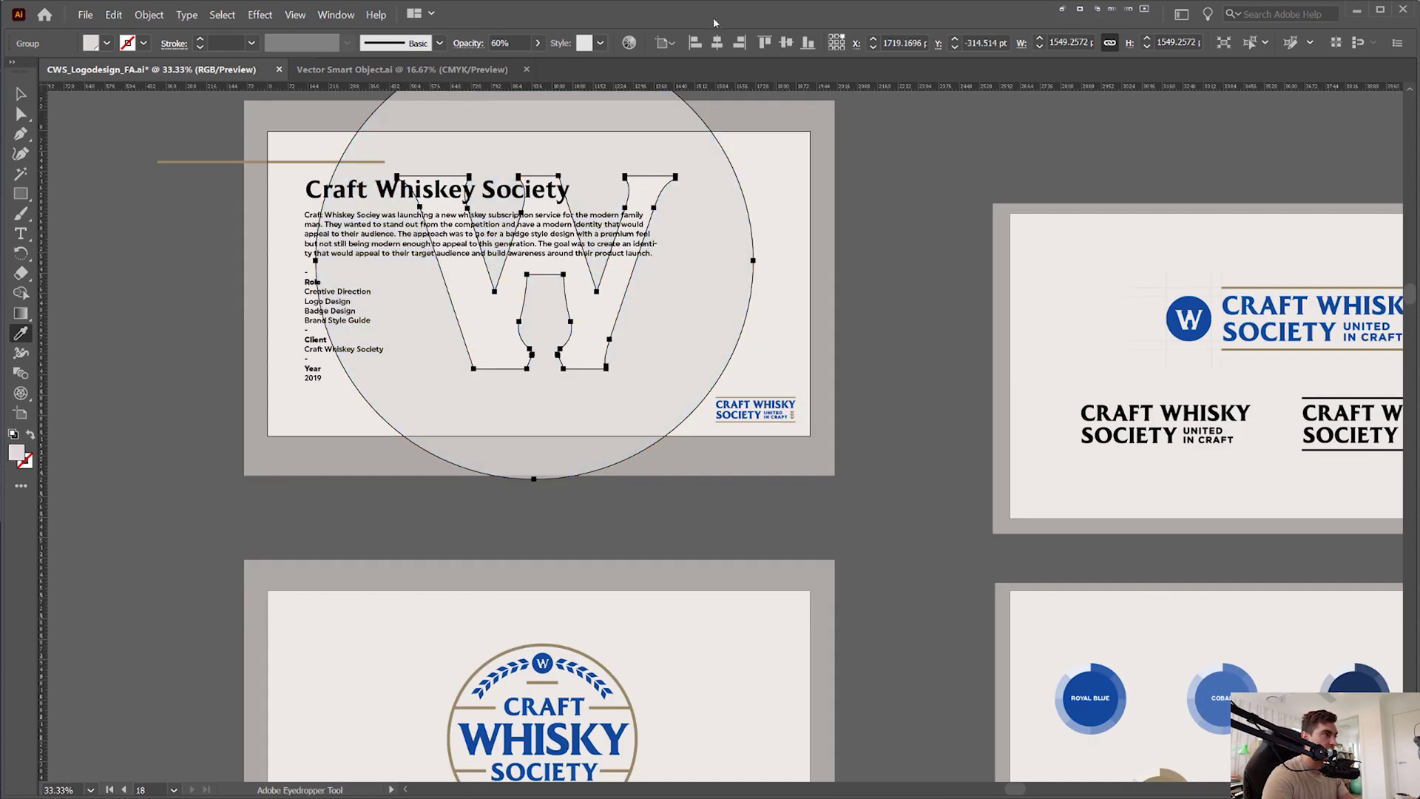
pyautogui.moveTo(734, 96); pyautogui.dragTo(772, 136)
pyautogui.hotkey('shift', 'Tab')
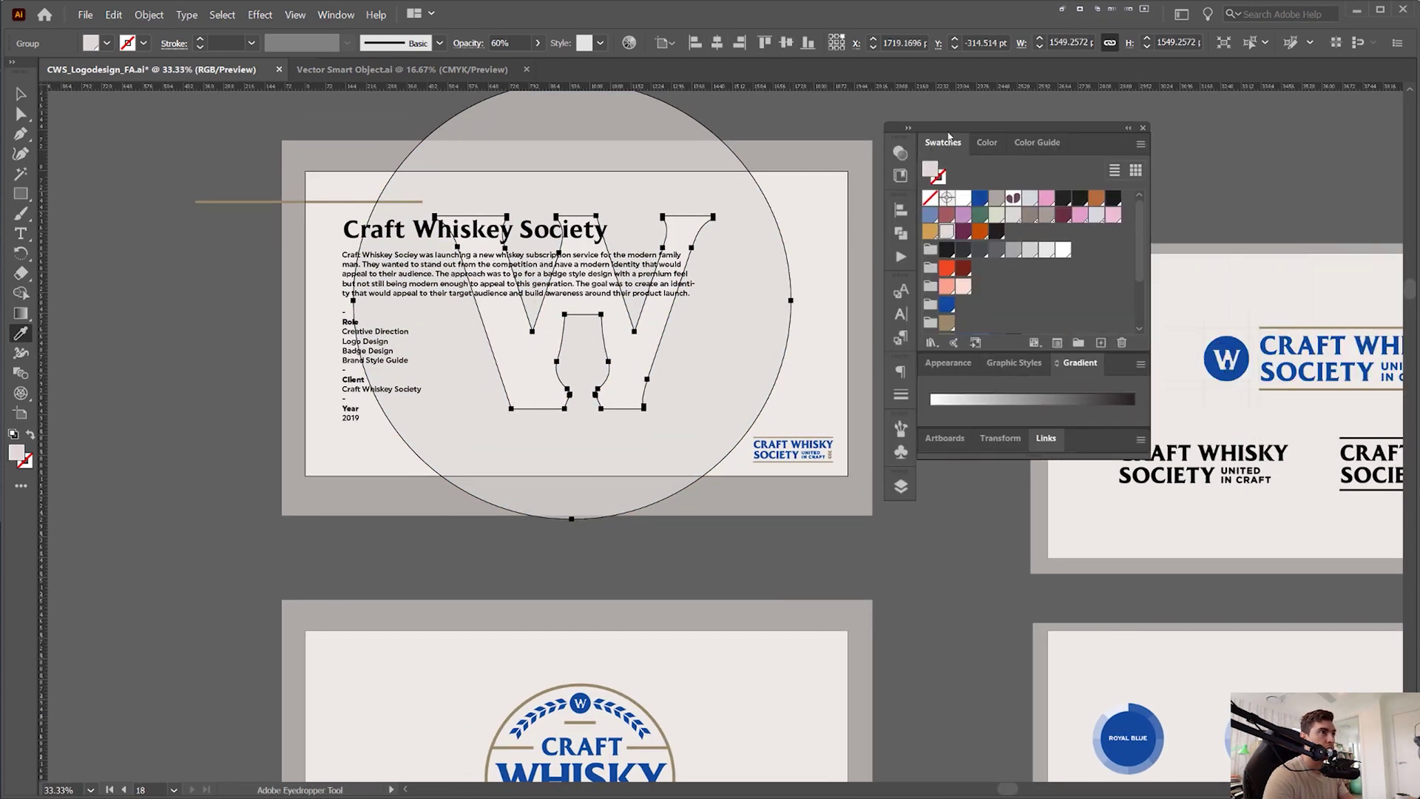
# - Set the W icon's blending mode to Multiply and its opacity to 100%
pyautogui.click(904, 159)
pyautogui.click(755, 178)
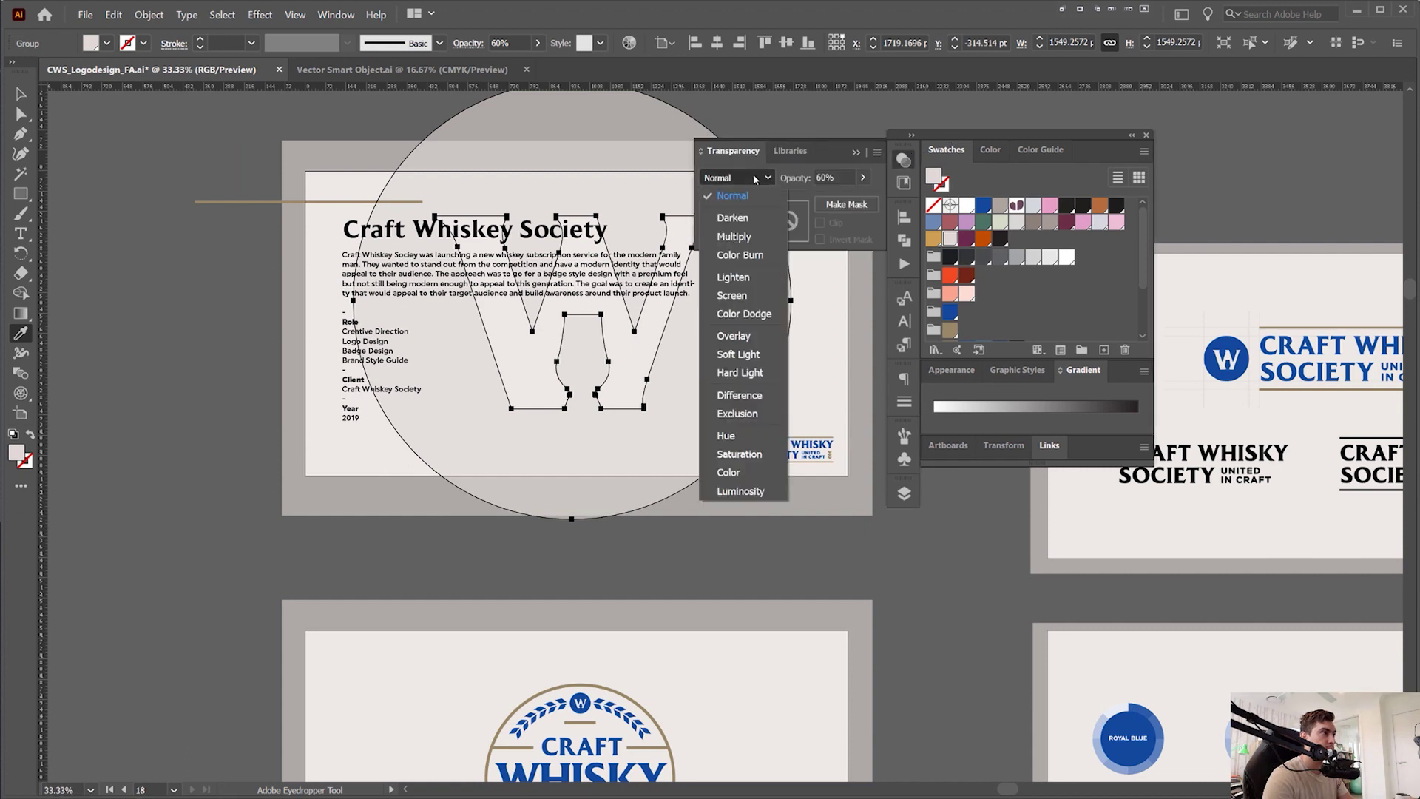
pyautogui.click(733, 237)
pyautogui.moveTo(863, 178); pyautogui.dragTo(874, 190)
pyautogui.press('v')
pyautogui.moveTo(1021, 134); pyautogui.dragTo(1216, 144)
pyautogui.click(863, 111)
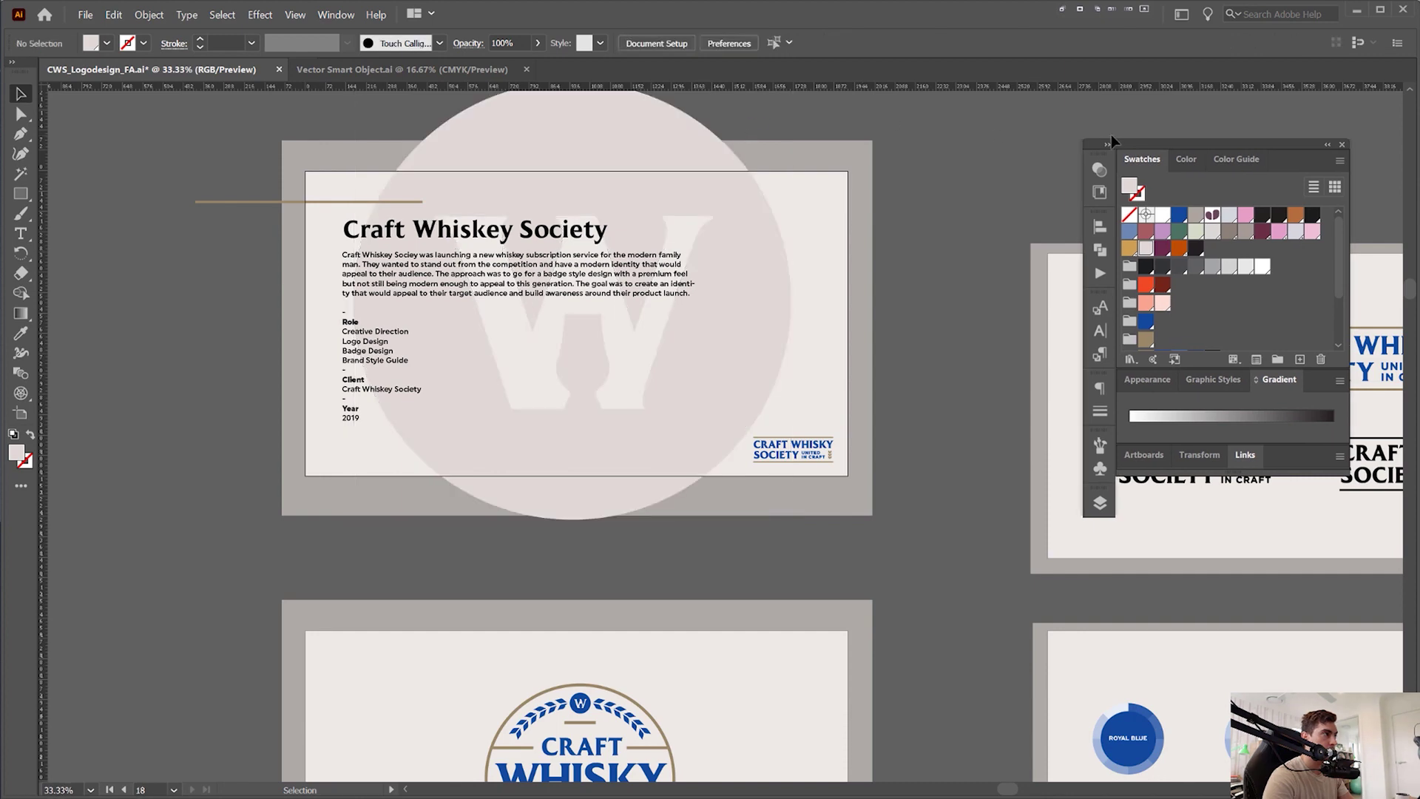
pyautogui.moveTo(615, 142); pyautogui.dragTo(735, 145)
pyautogui.hotkey('ctrl', 'z')
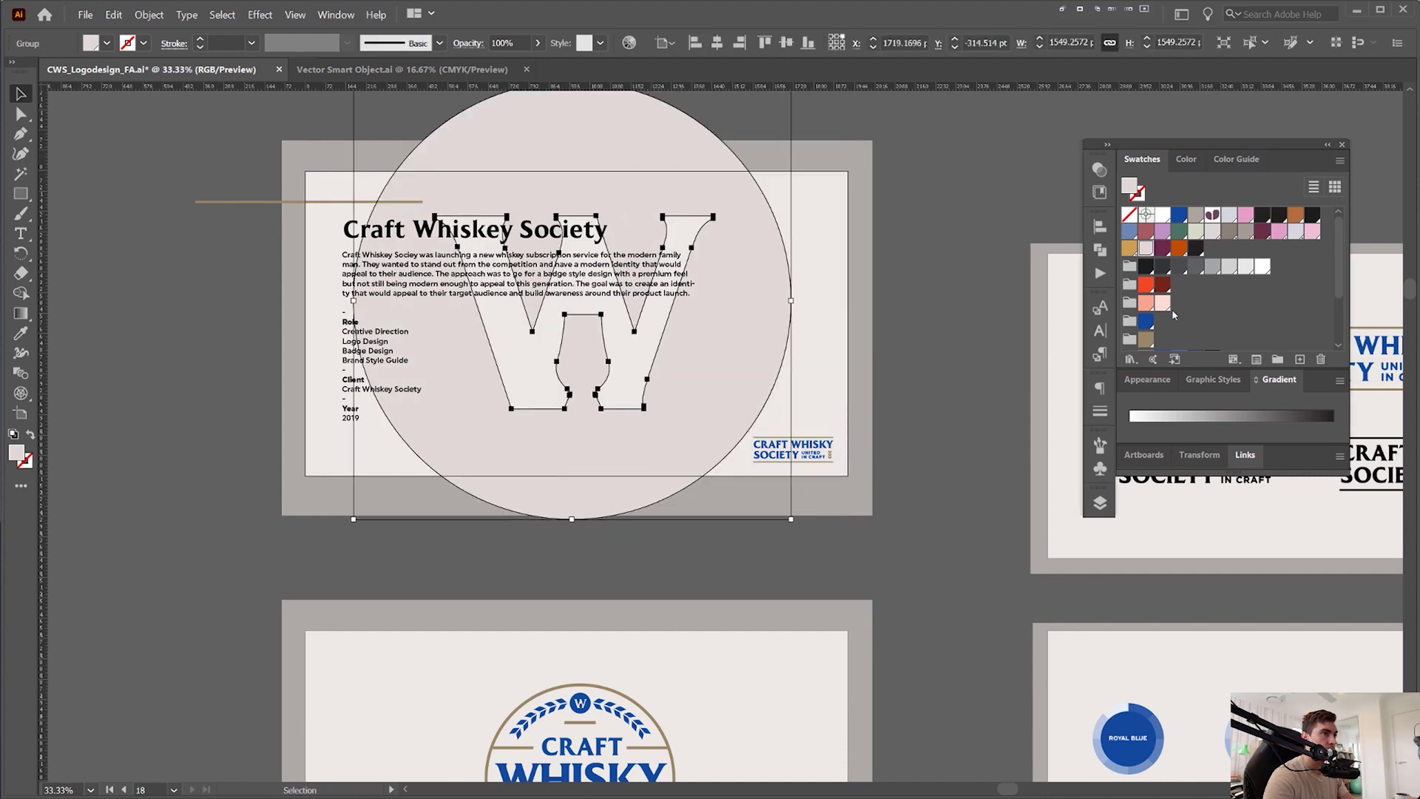
# - Fill the large W icon with the brand gold swatch and lower its opacity to 30%
pyautogui.click(1145, 340)
pyautogui.click(913, 199)
pyautogui.hotkey('ctrl', 'z')
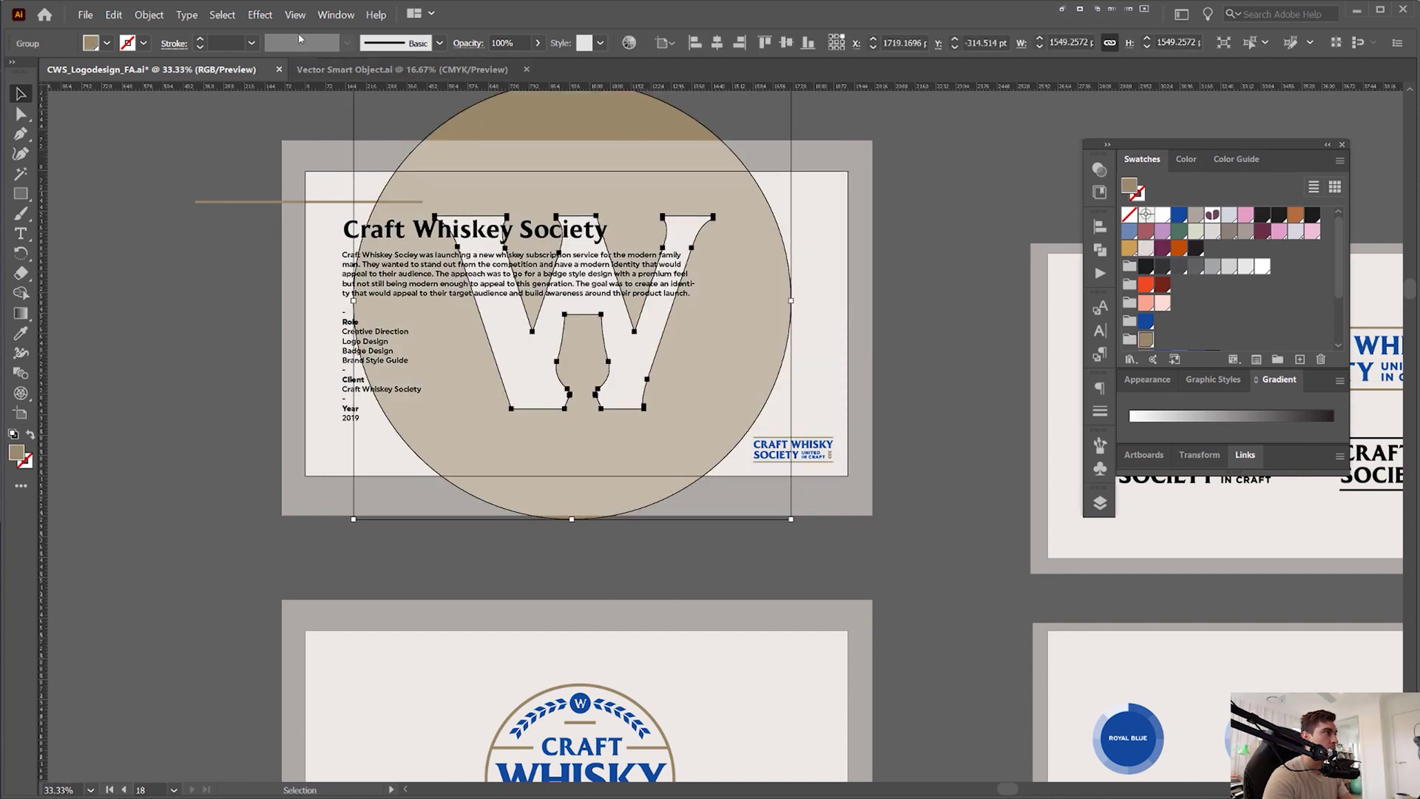
pyautogui.click(1099, 169)
pyautogui.doubleClick(1020, 187)
pyautogui.write('20')
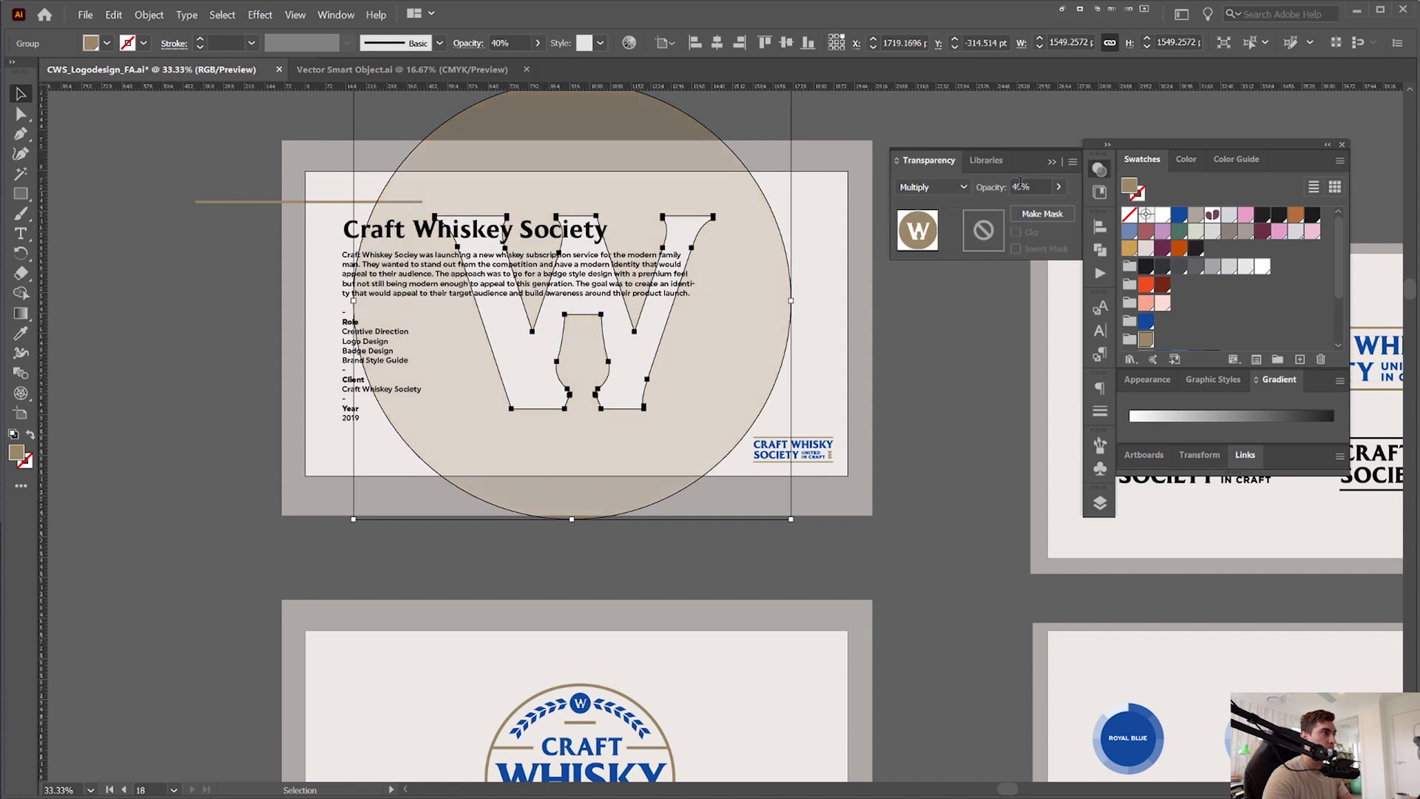
pyautogui.press('Return')
pyautogui.click(1097, 169)
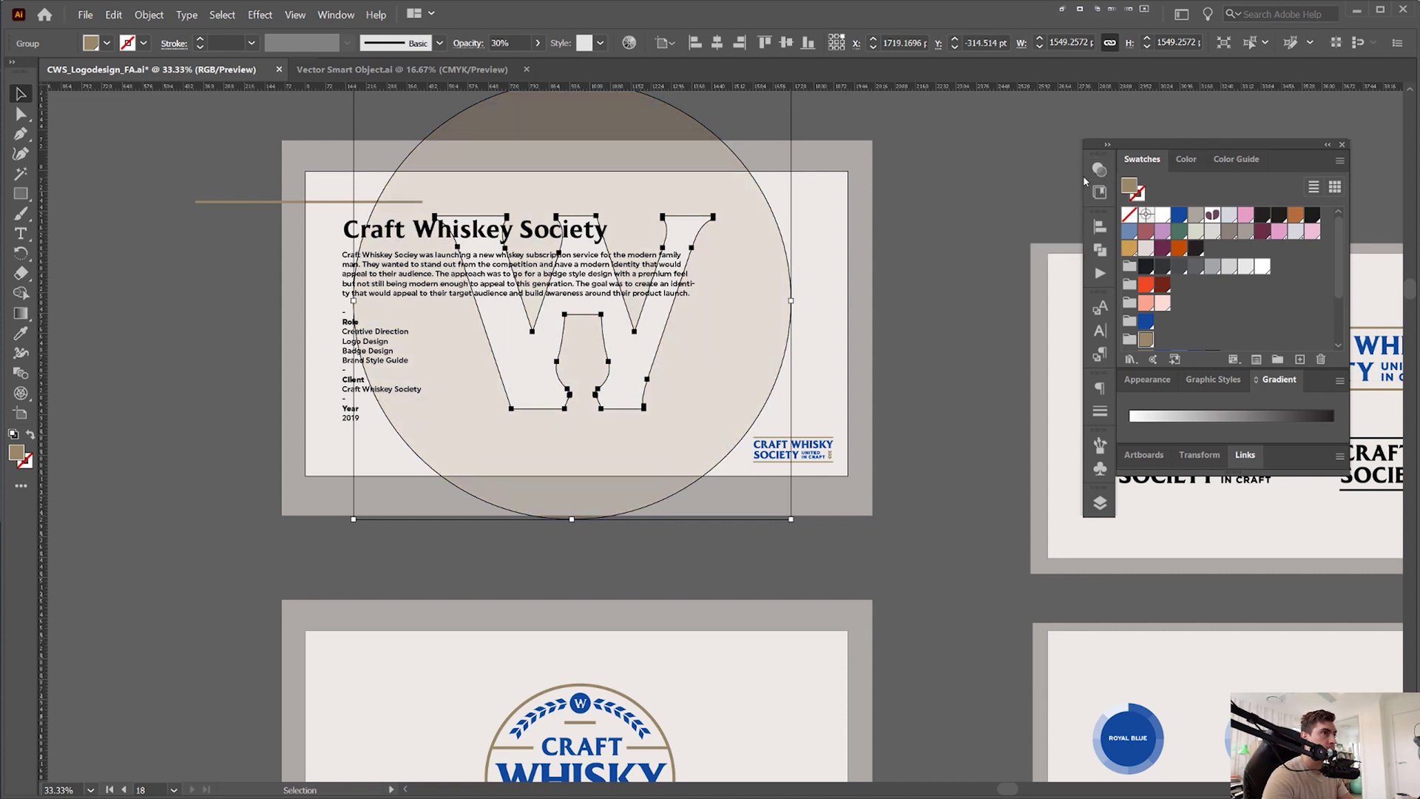
# - Try 50% opacity on the gold W icon and set it back to 30%
pyautogui.click(866, 171)
pyautogui.click(688, 153)
pyautogui.click(1097, 169)
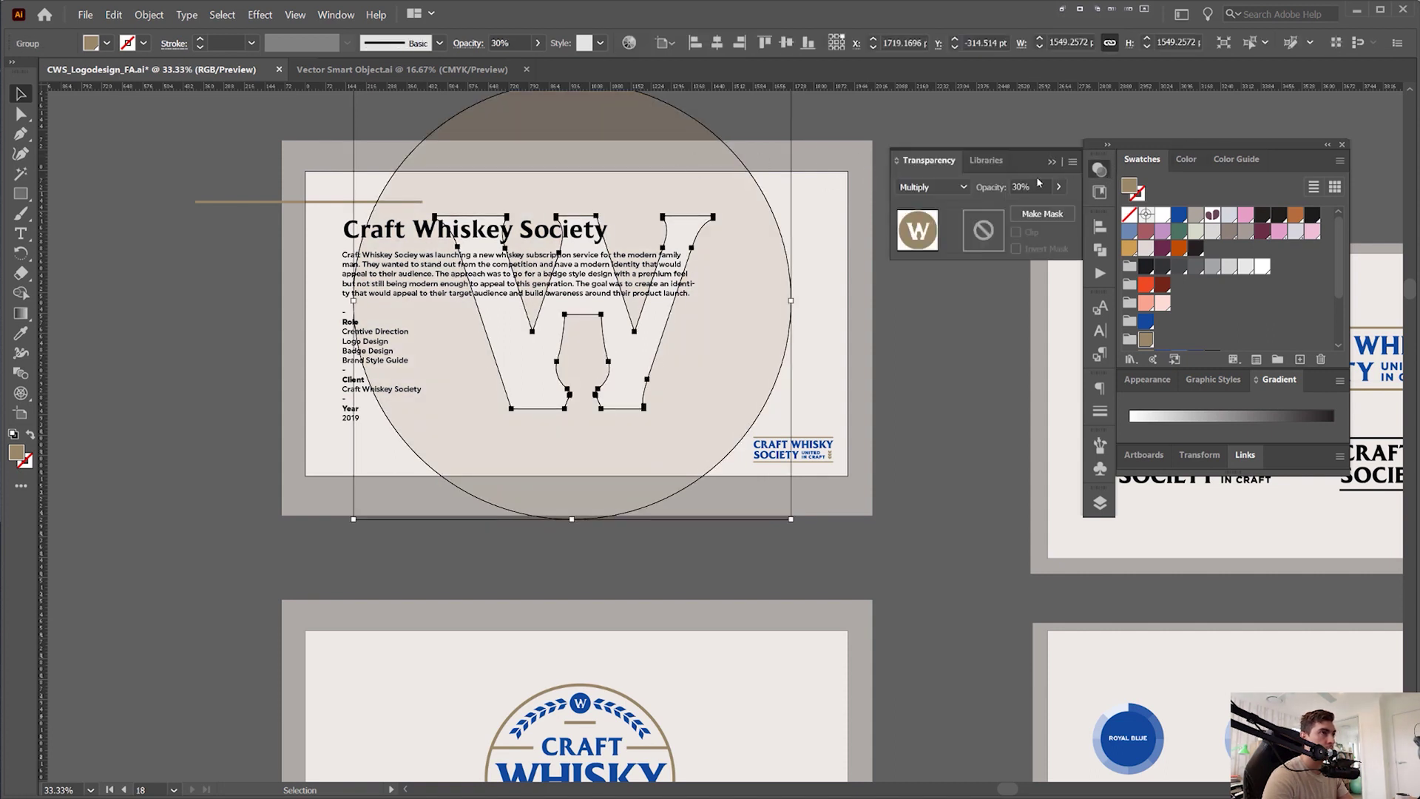
pyautogui.doubleClick(1044, 187)
pyautogui.write('50')
pyautogui.press('Return')
pyautogui.doubleClick(1036, 185)
pyautogui.write('30')
pyautogui.press('Return')
pyautogui.click(1099, 169)
# - Draw a 1920 × 1080 pt rectangle over the intro artboard and use it as a clipping mask for the W icon
pyautogui.moveTo(1266, 142); pyautogui.dragTo(1321, 121)
pyautogui.click(898, 148)
pyautogui.click(718, 154)
pyautogui.click(843, 152)
pyautogui.moveTo(842, 152); pyautogui.dragTo(834, 228)
pyautogui.press('Tab')
pyautogui.press('m')
pyautogui.moveTo(307, 232); pyautogui.dragTo(848, 537)
pyautogui.press('v')
pyautogui.keyDown('shift'); pyautogui.click(624, 567); pyautogui.keyUp('shift')
pyautogui.hotkey('ctrl', '7')
pyautogui.click(775, 579)
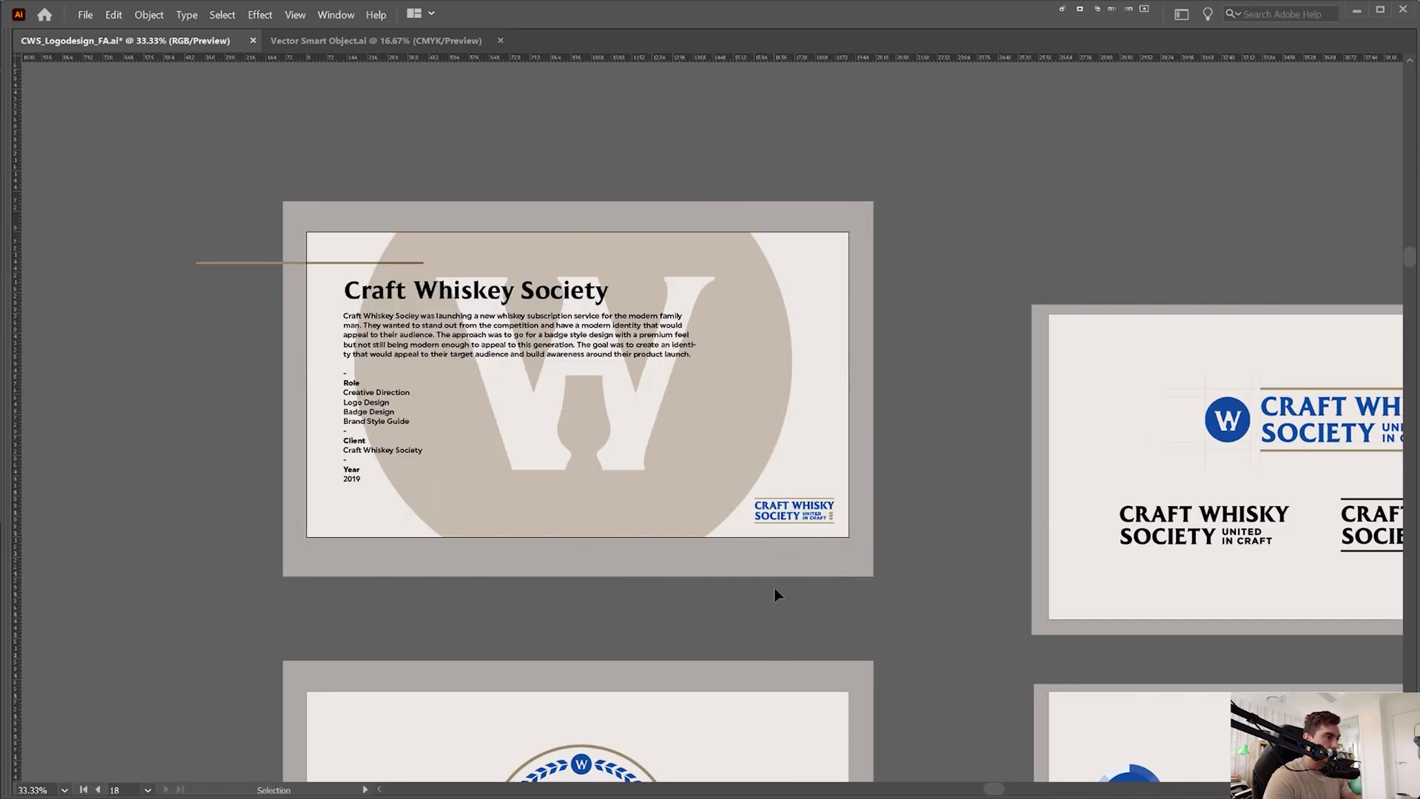
# - Unlock the oversized background rectangle and resize it to match the intro artboard's edges
pyautogui.hotkey('ctrl', 'alt', '2')
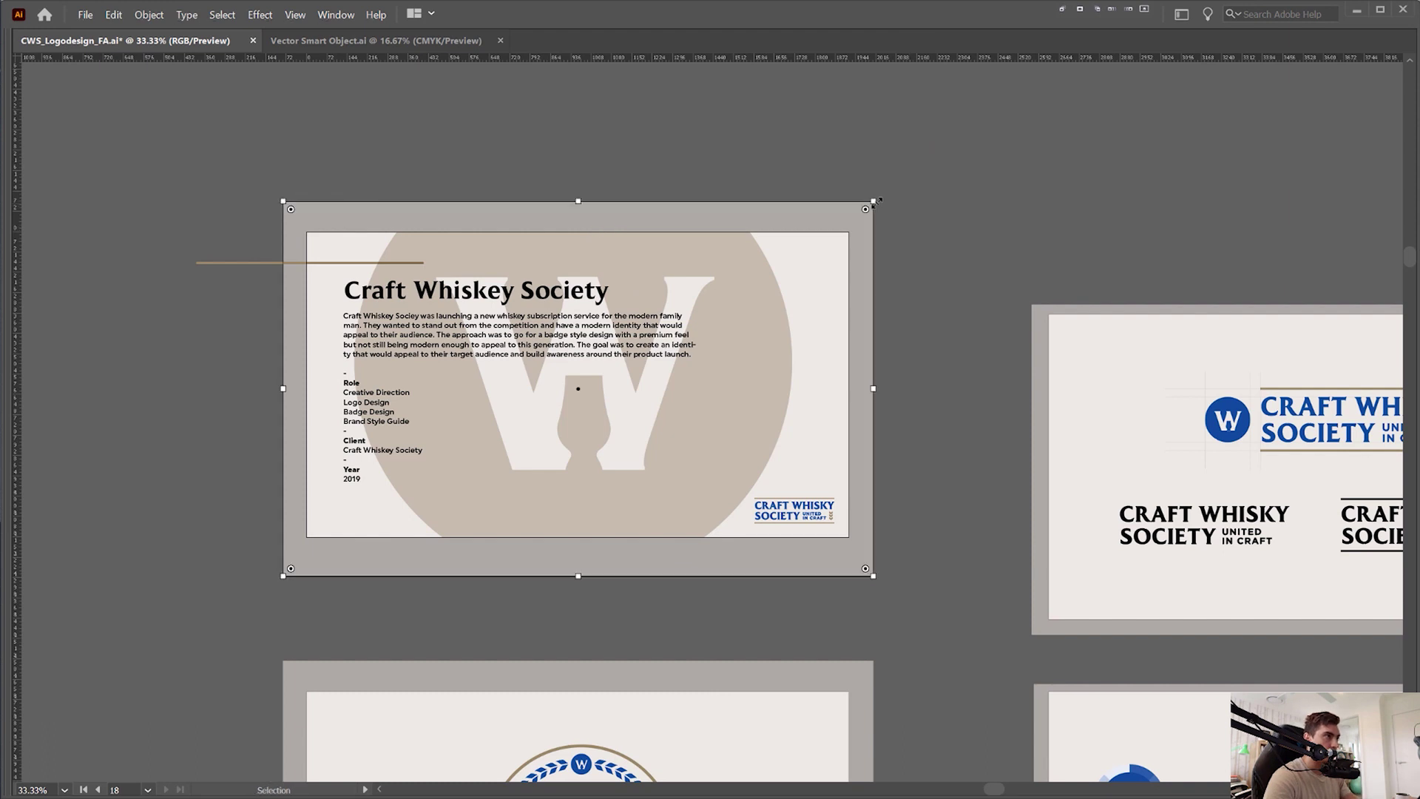
pyautogui.moveTo(873, 201); pyautogui.dragTo(848, 233)
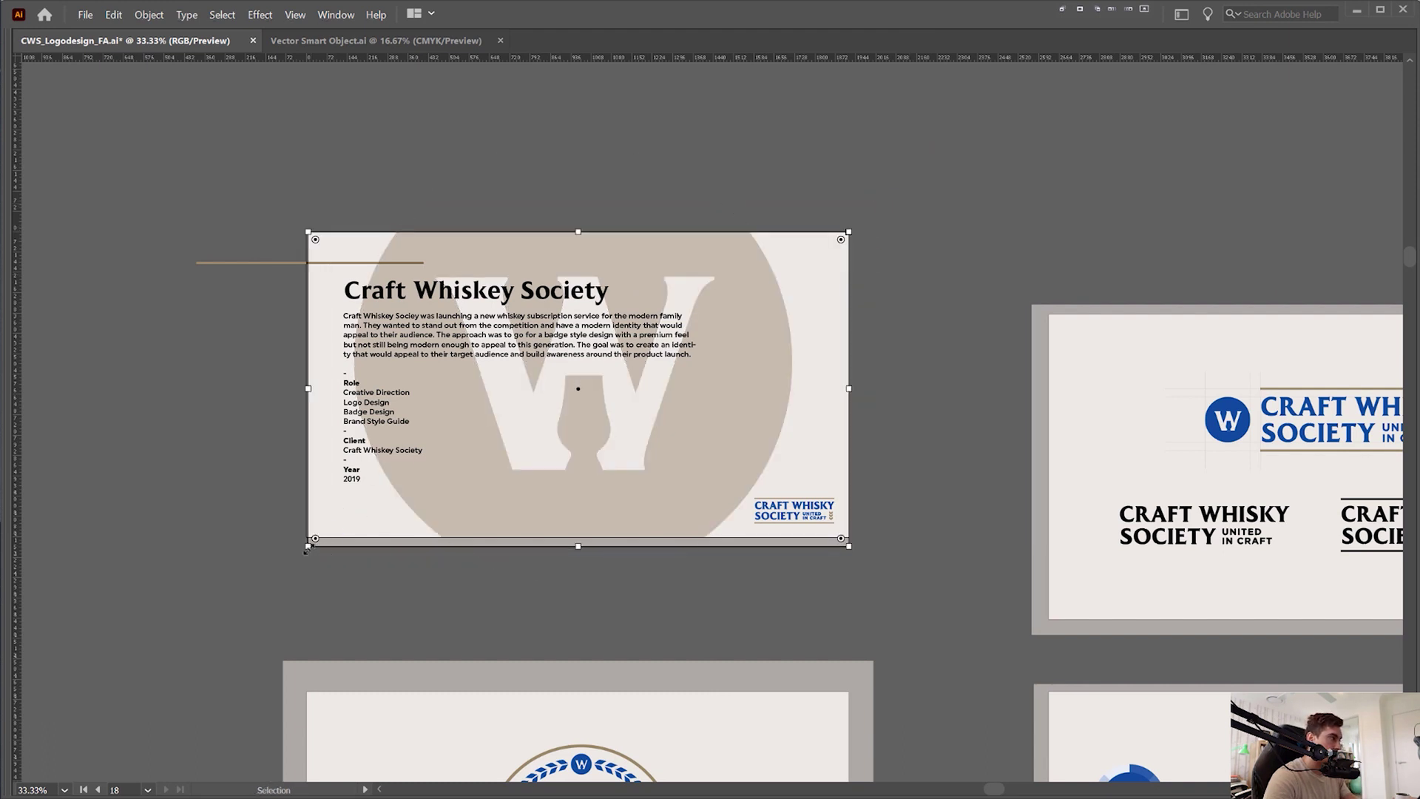
pyautogui.moveTo(308, 545); pyautogui.dragTo(307, 536)
pyautogui.click(948, 214)
# - Move the W icon down inside its clipping mask so it sits roughly centred vertically on the artboard
pyautogui.click(755, 257)
pyautogui.doubleClick(650, 244)
pyautogui.moveTo(637, 252)
pyautogui.mouseDown()
pyautogui.moveTo(654, 268)
pyautogui.moveTo(650, 247)
pyautogui.moveTo(632, 249)
pyautogui.mouseUp()
pyautogui.press('Escape')
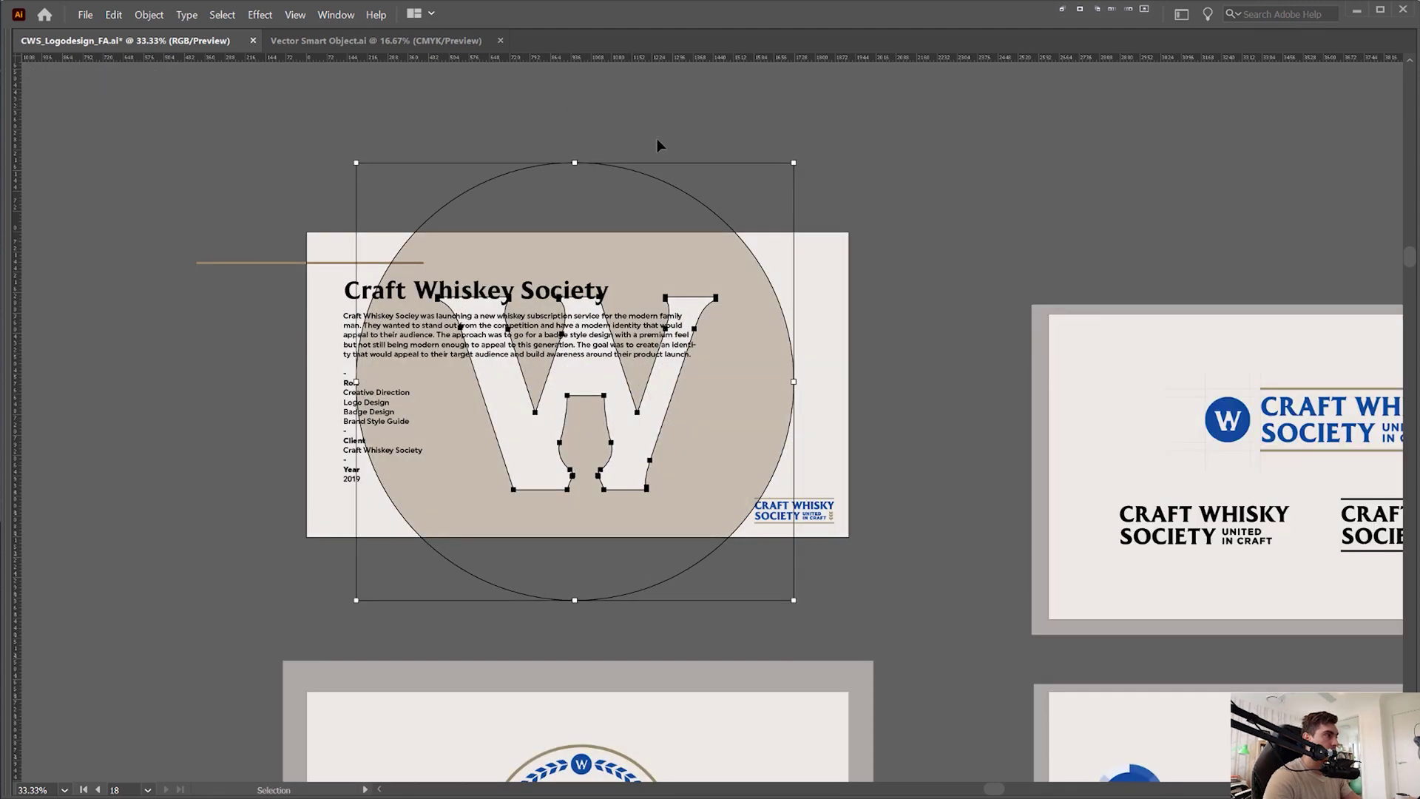
# - Lower the opacity of the masked W icon to 20%
pyautogui.press('Tab')
pyautogui.click(1153, 145)
pyautogui.scroll(-2, 1096, 163)
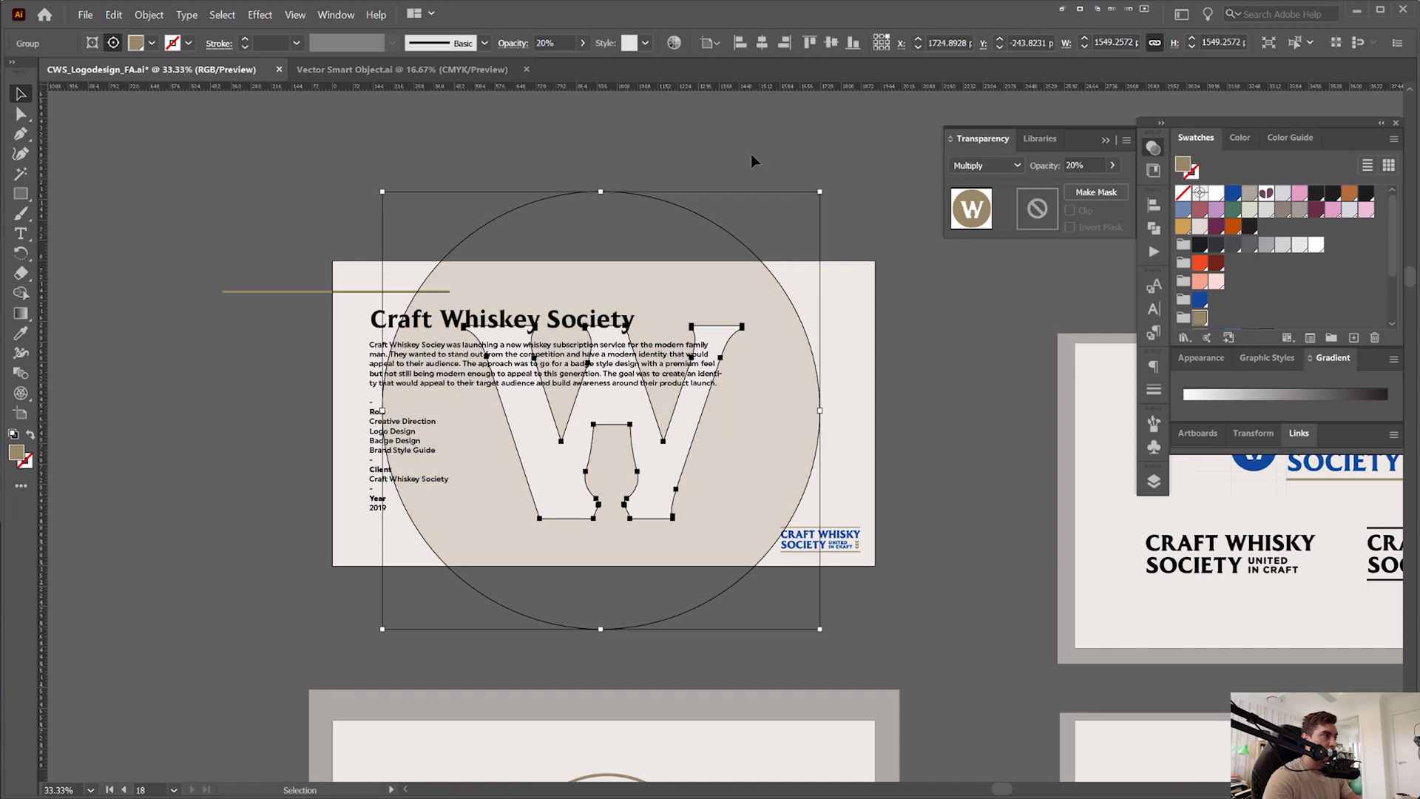
pyautogui.click(761, 196)
pyautogui.hotkey('ctrl', '=')
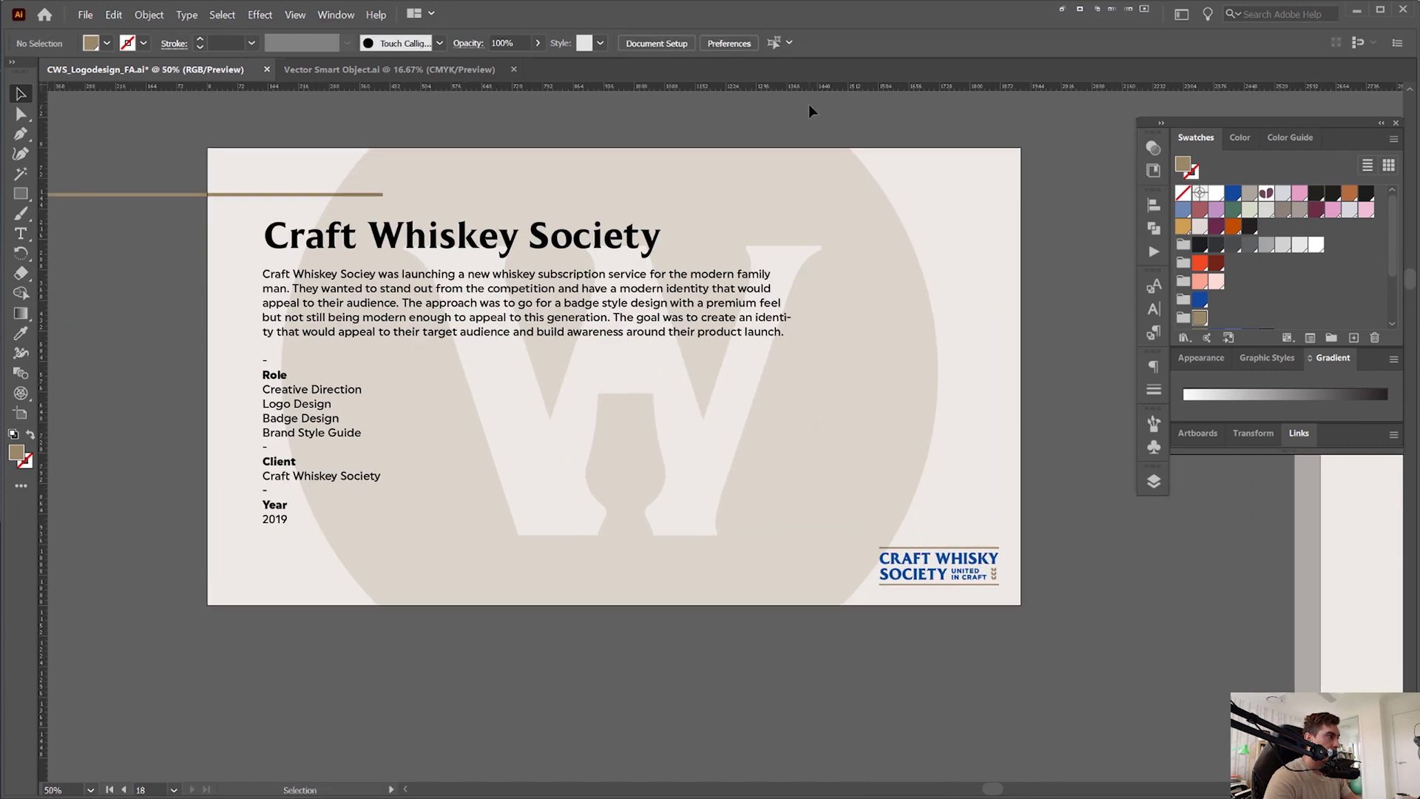
# - Recolour the masked W icon to a pale pinkish beige that stays subtle behind the text
pyautogui.click(810, 170)
pyautogui.click(1153, 148)
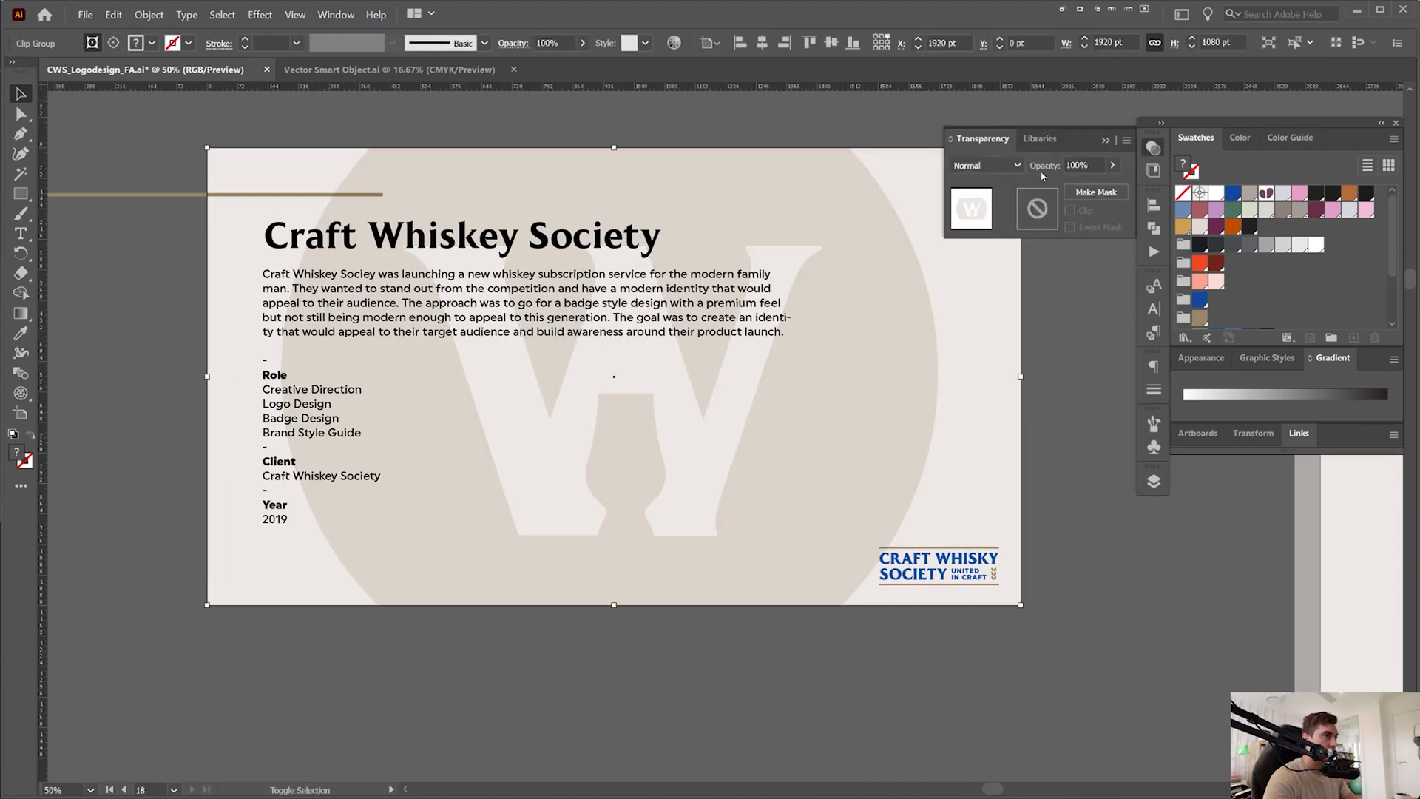
pyautogui.scroll(-3, 1072, 162)
pyautogui.click(1084, 290)
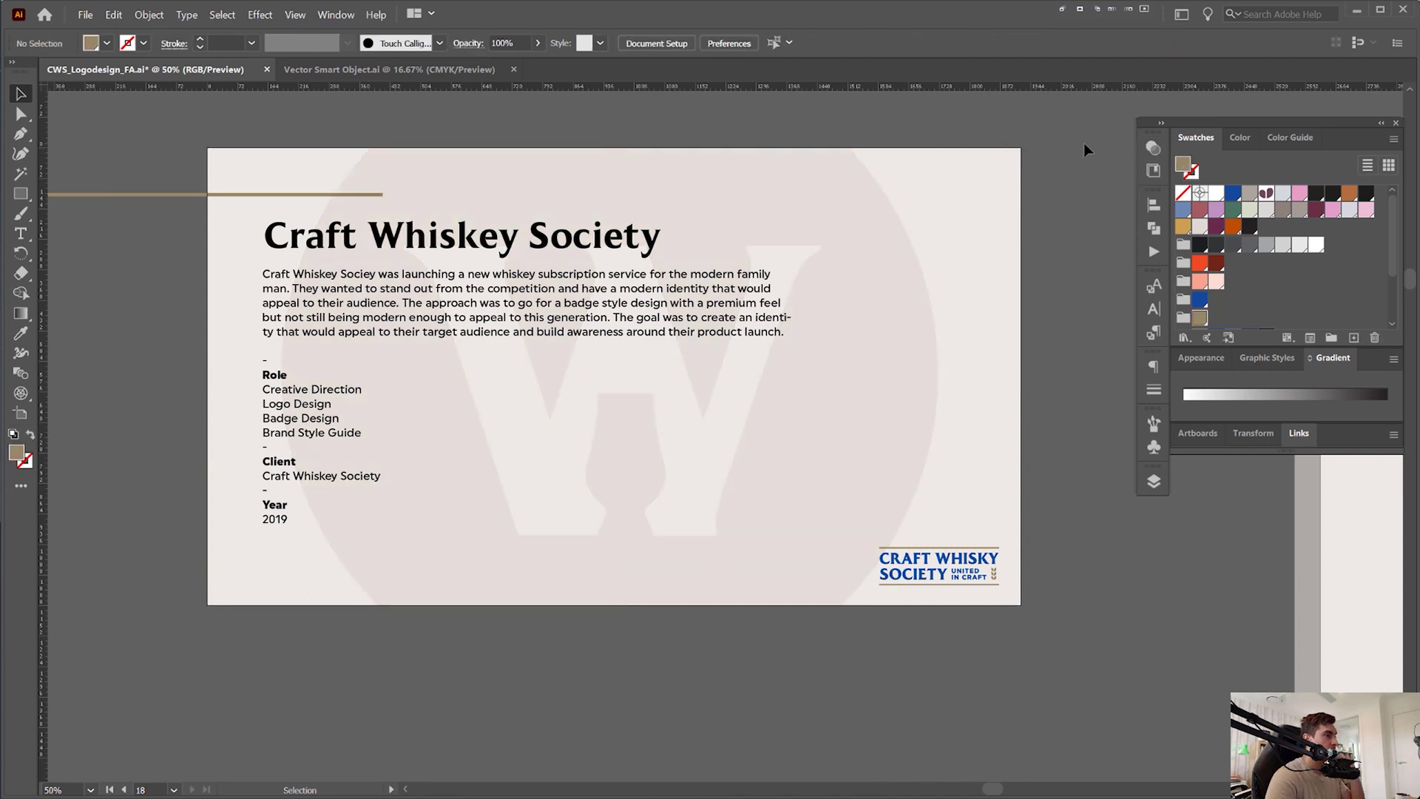
# - Open the Save for Web export for the intro artboard and bring its whole settings window into view
pyautogui.click(990, 194)
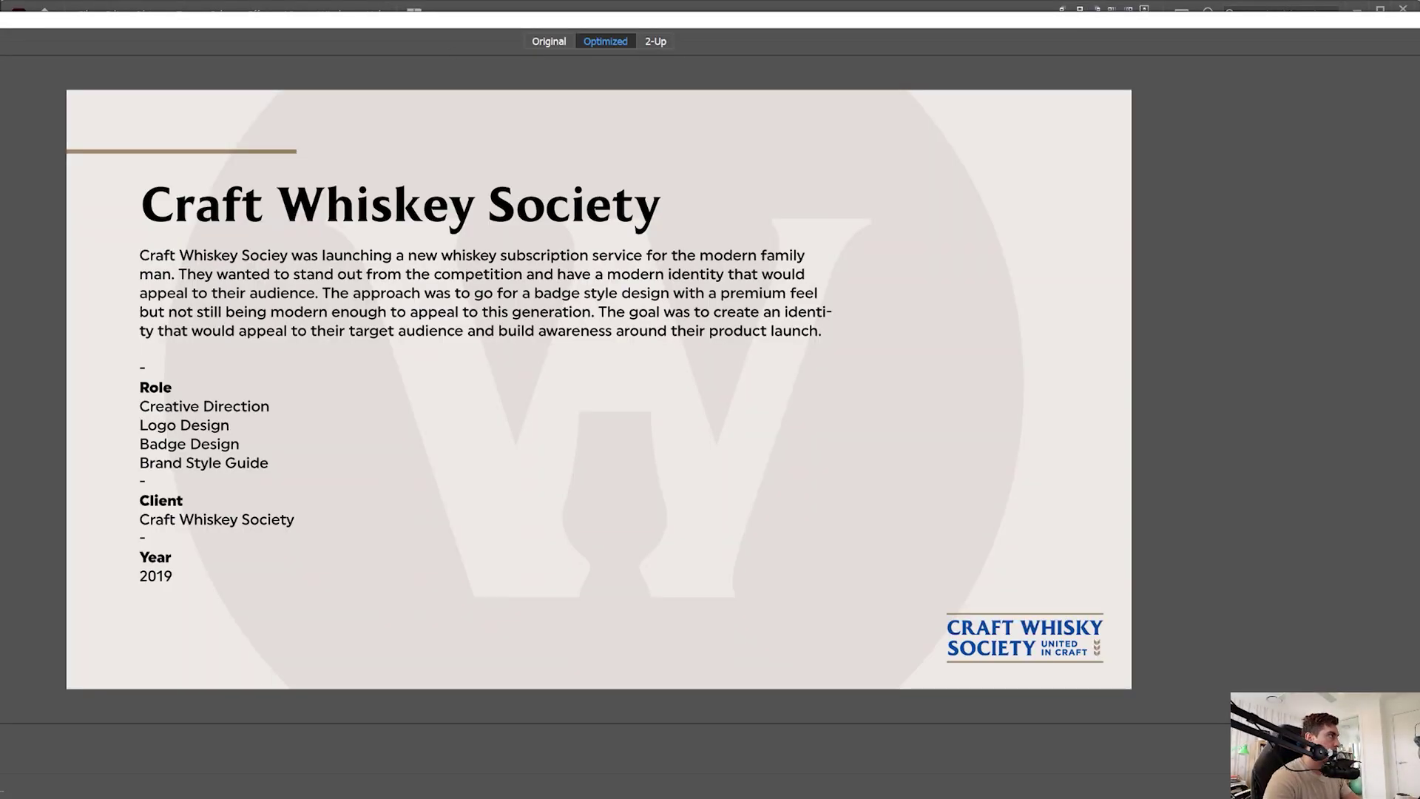
pyautogui.press('Return')
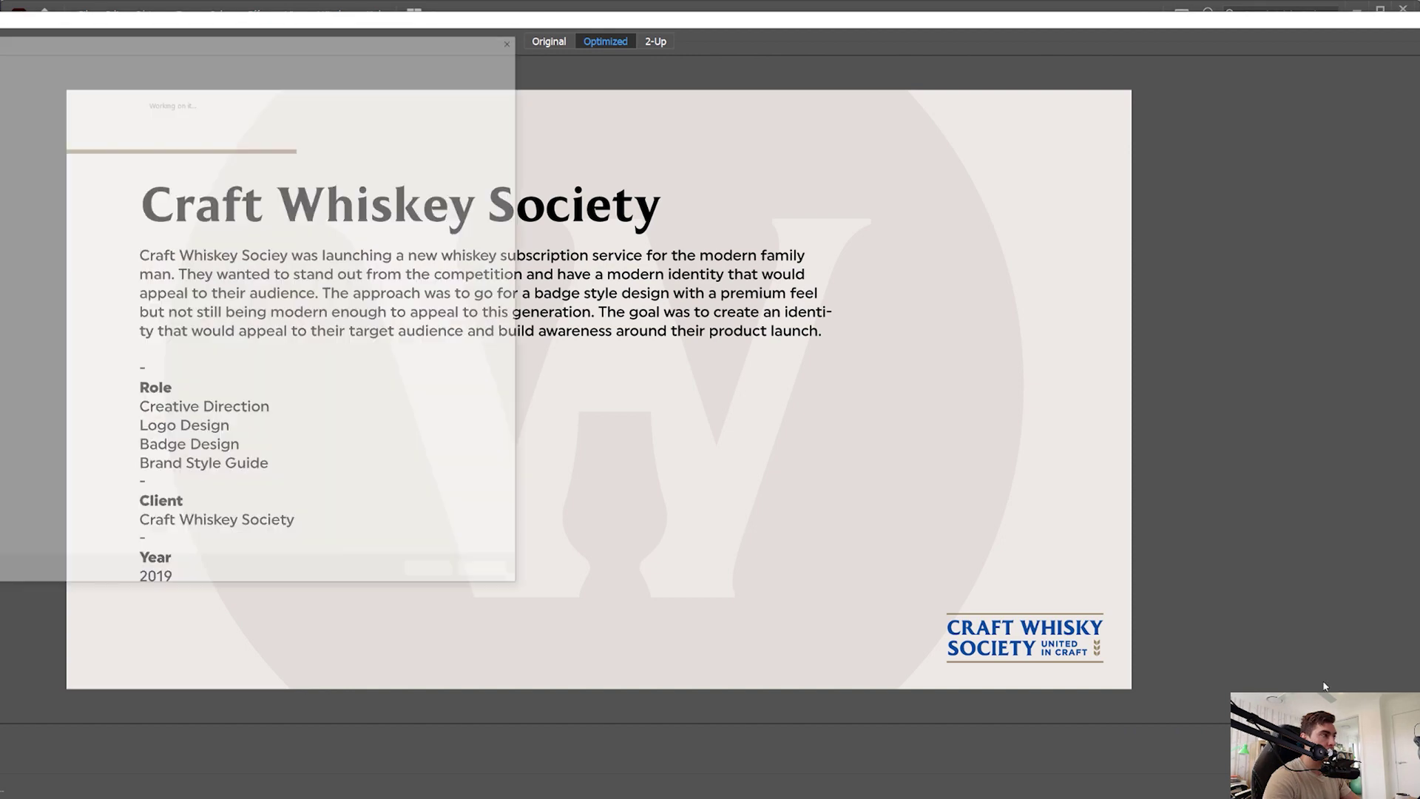
pyautogui.press('Return')
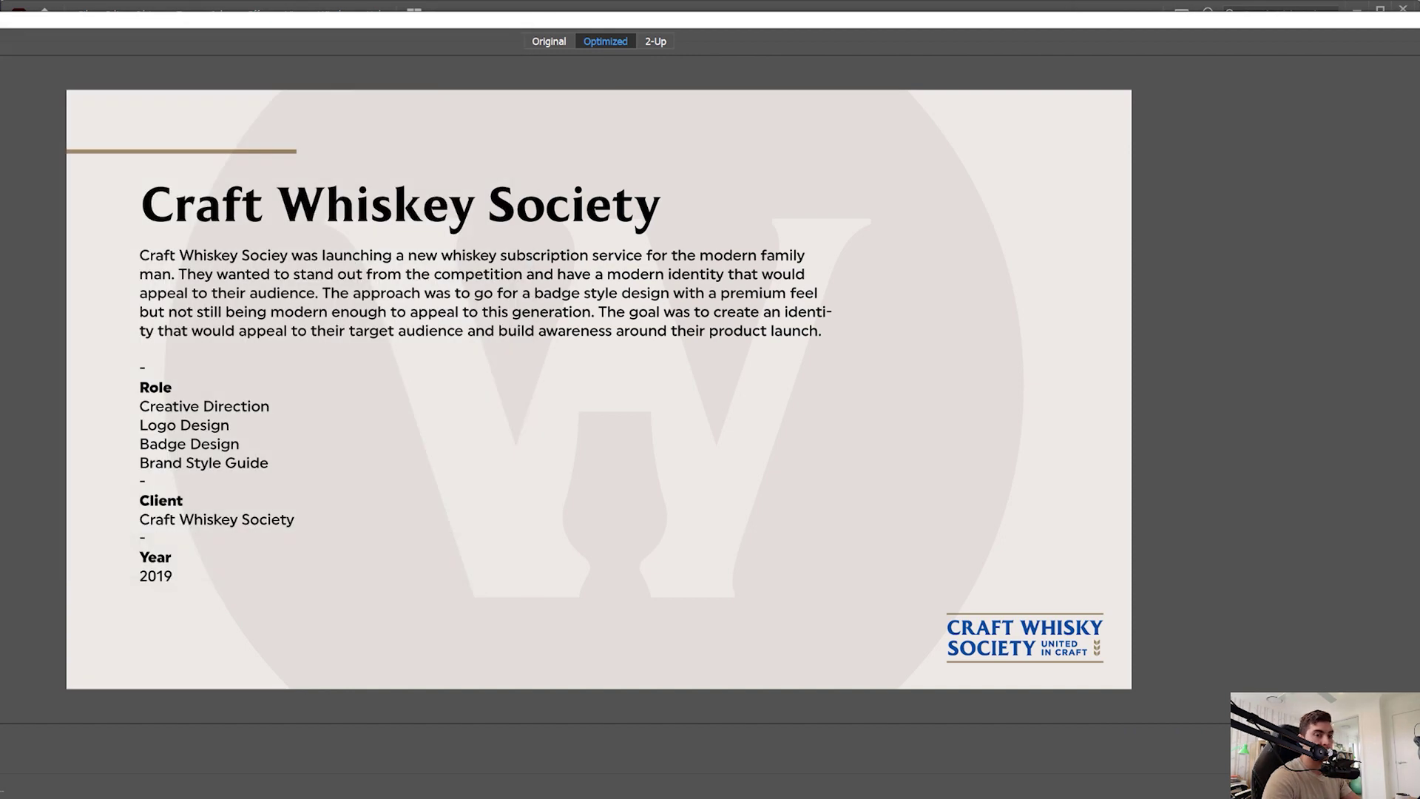
pyautogui.moveTo(1418, 797); pyautogui.dragTo(914, 689)
pyautogui.moveTo(335, 24); pyautogui.dragTo(725, 70)
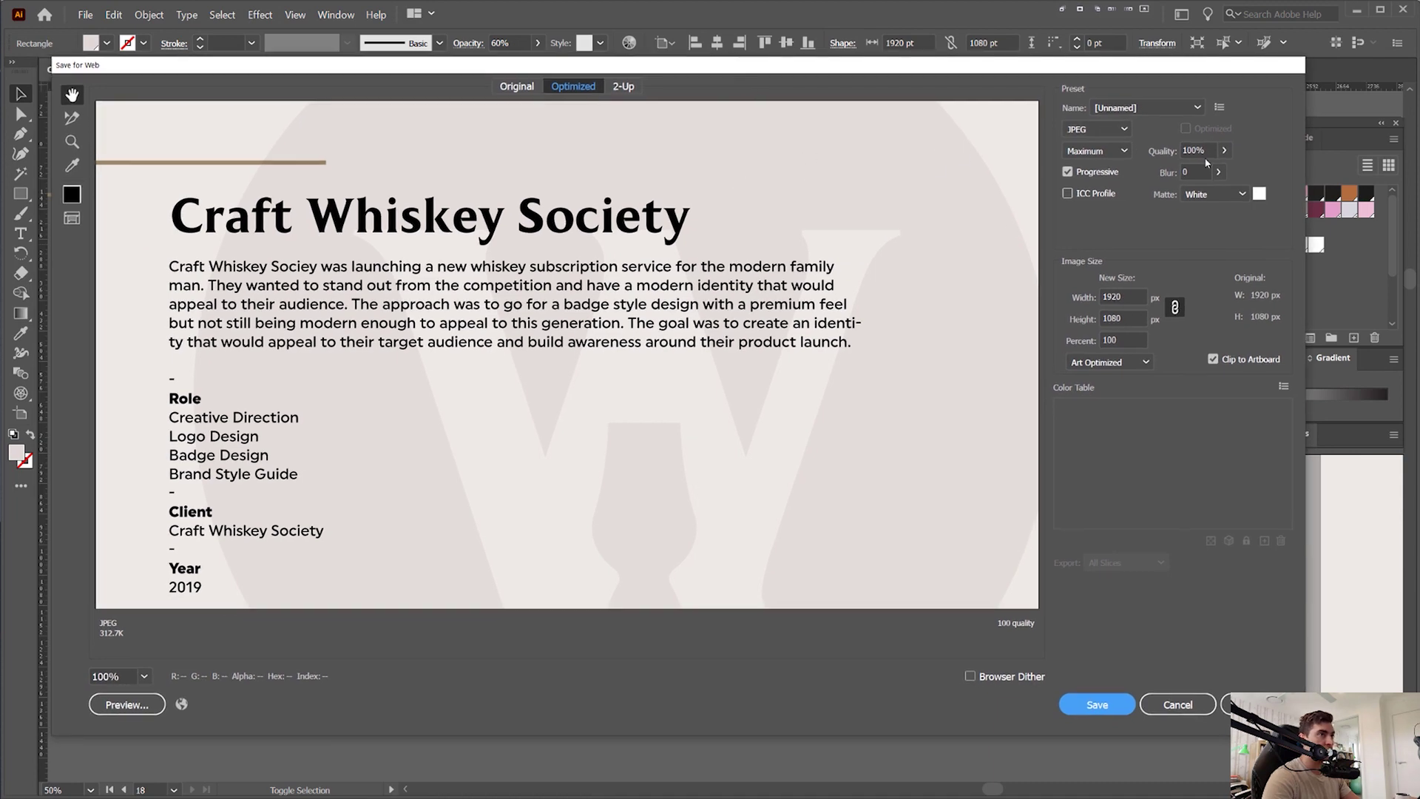
# - Export the artboard as a maximum-quality JPEG named Project Desciption in the 10_CraftWhiskeySociety case study folder
pyautogui.click(1097, 702)
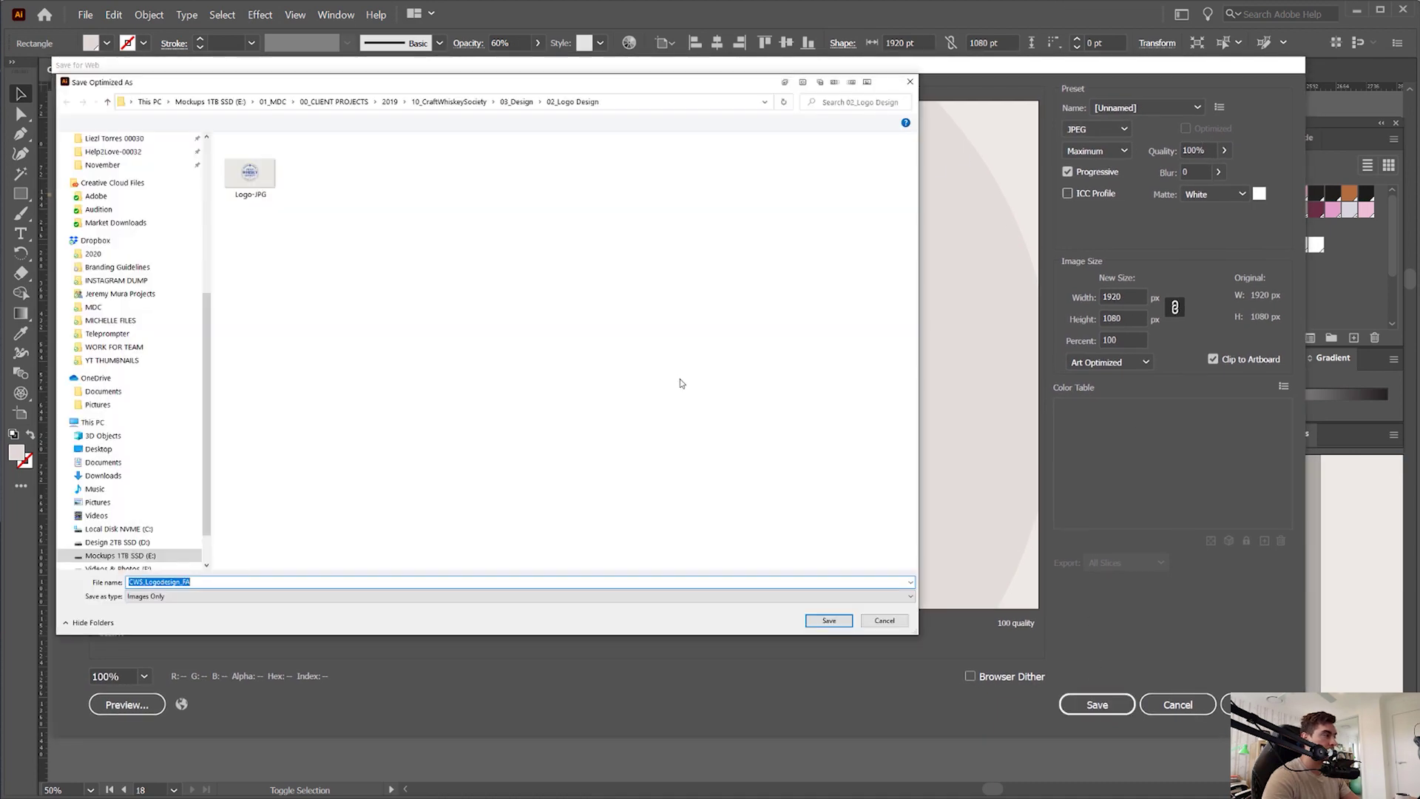
pyautogui.click(517, 102)
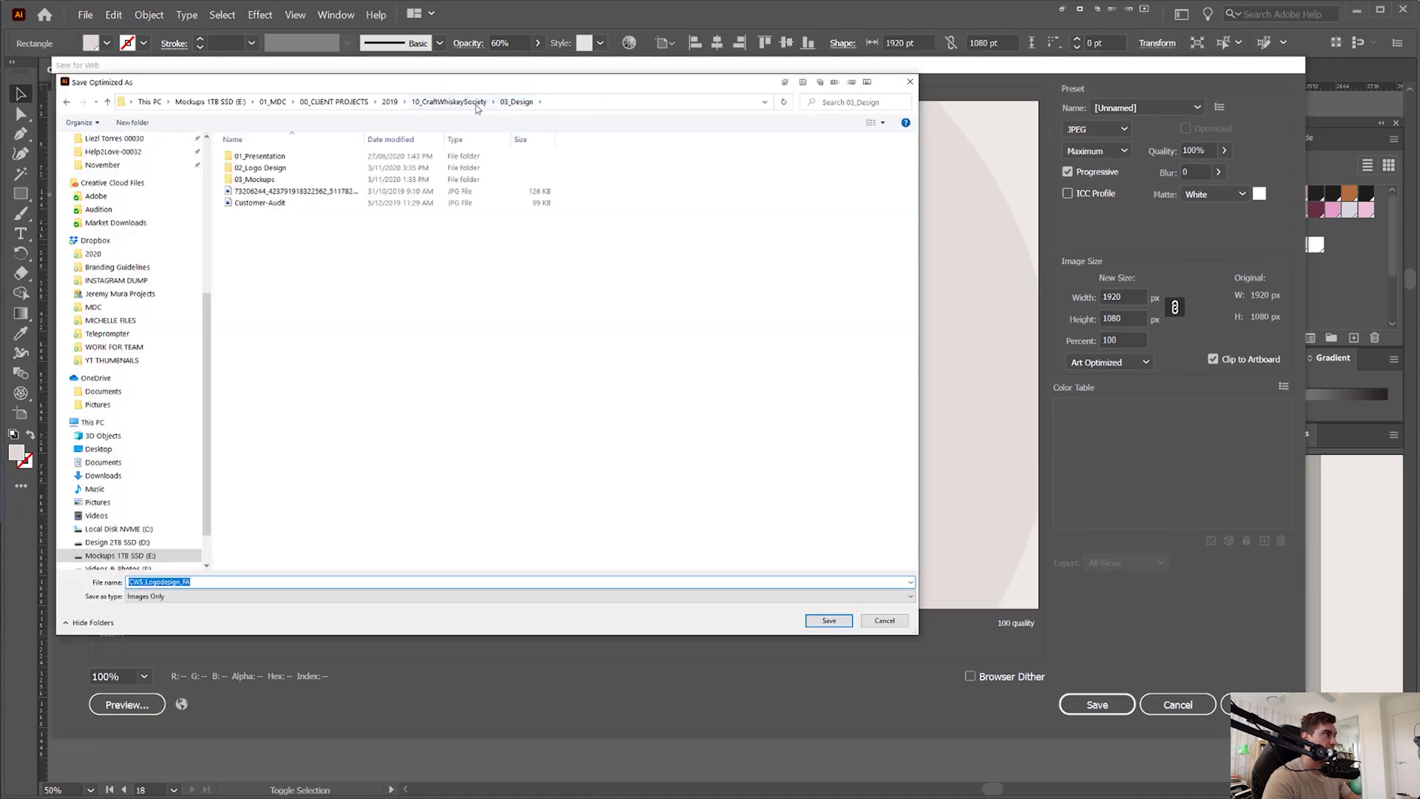
pyautogui.click(464, 106)
pyautogui.doubleClick(566, 169)
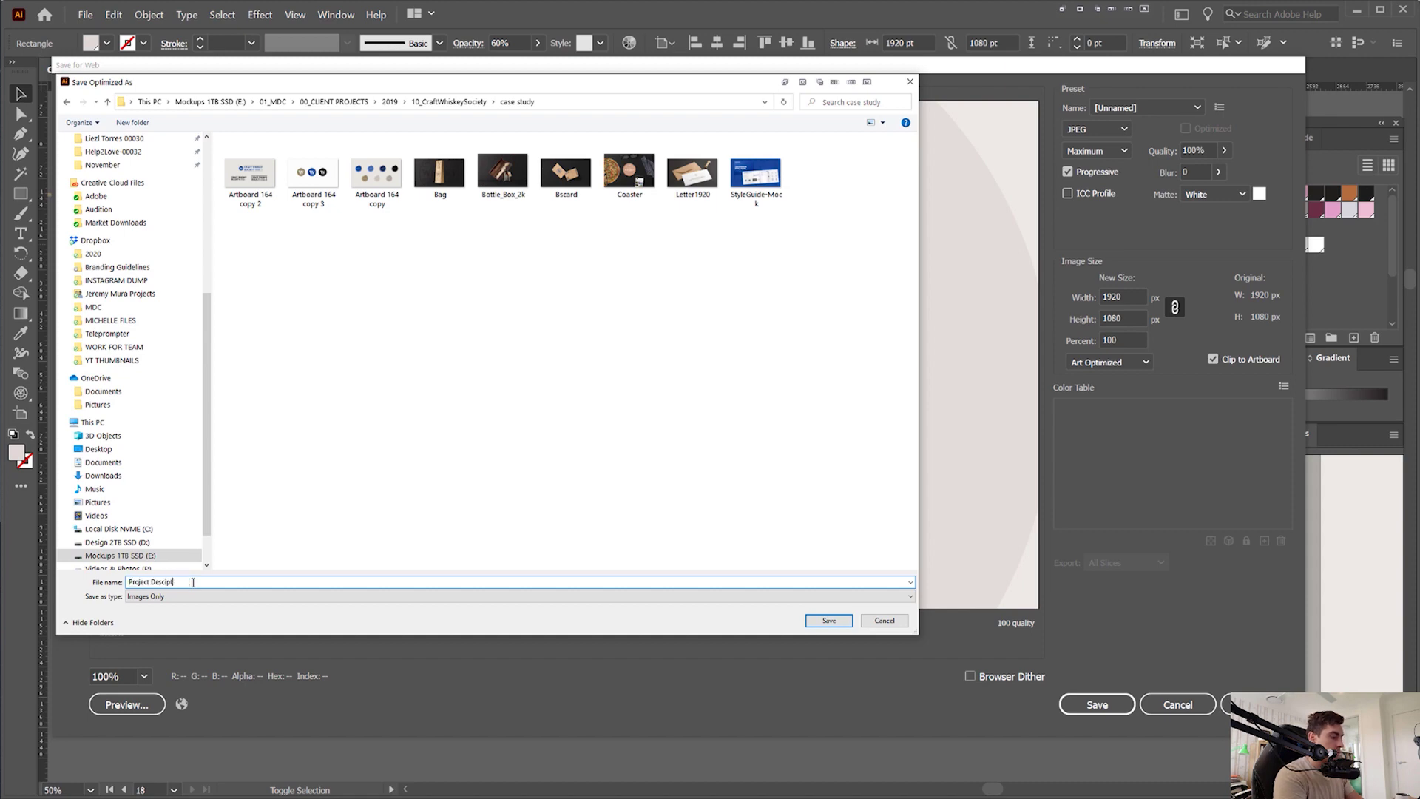
pyautogui.write('ion')
pyautogui.press('Return')
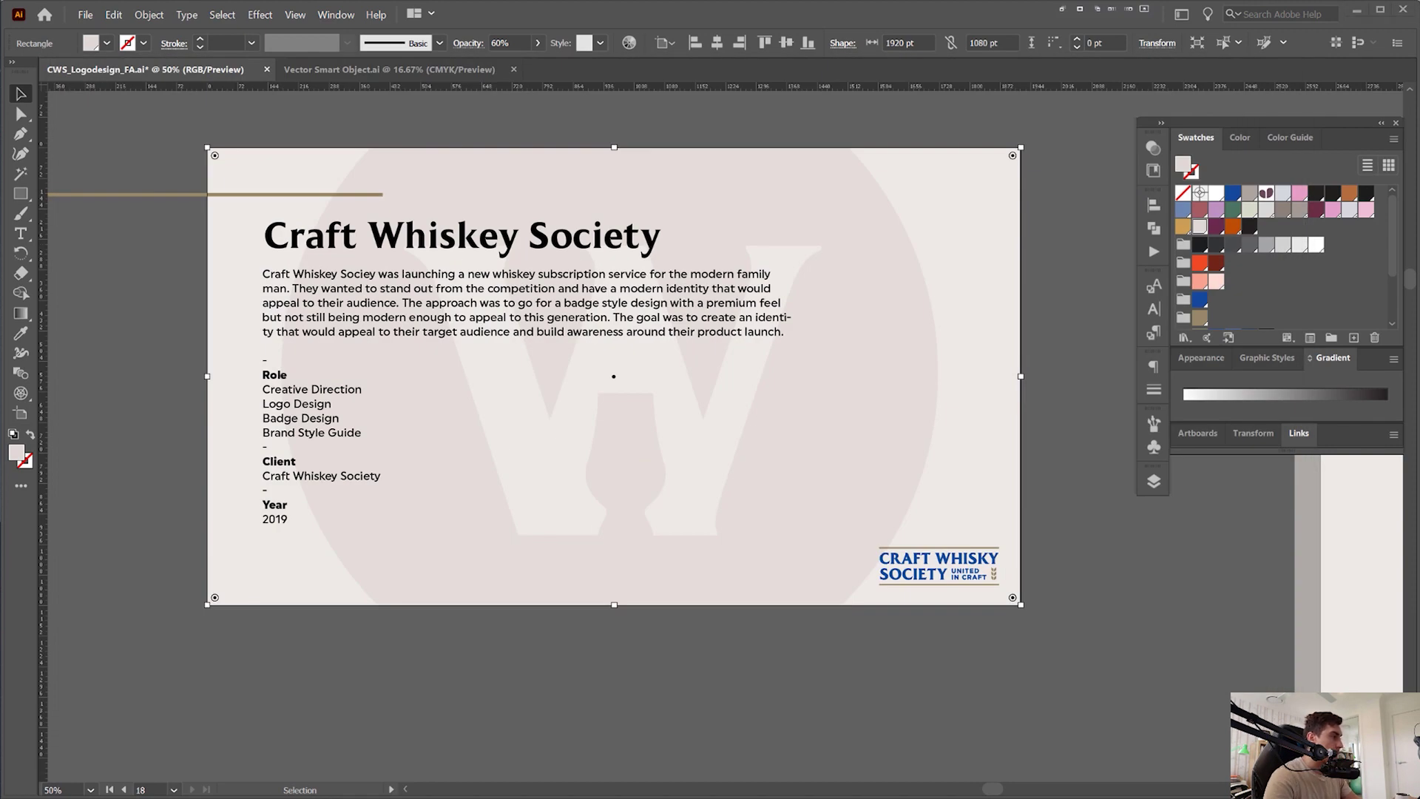
# - Switch to the Behance project editor and upload the exported project description JPEG as a new image
pyautogui.hotkey('alt', 'Tab')
pyautogui.click(1065, 169)
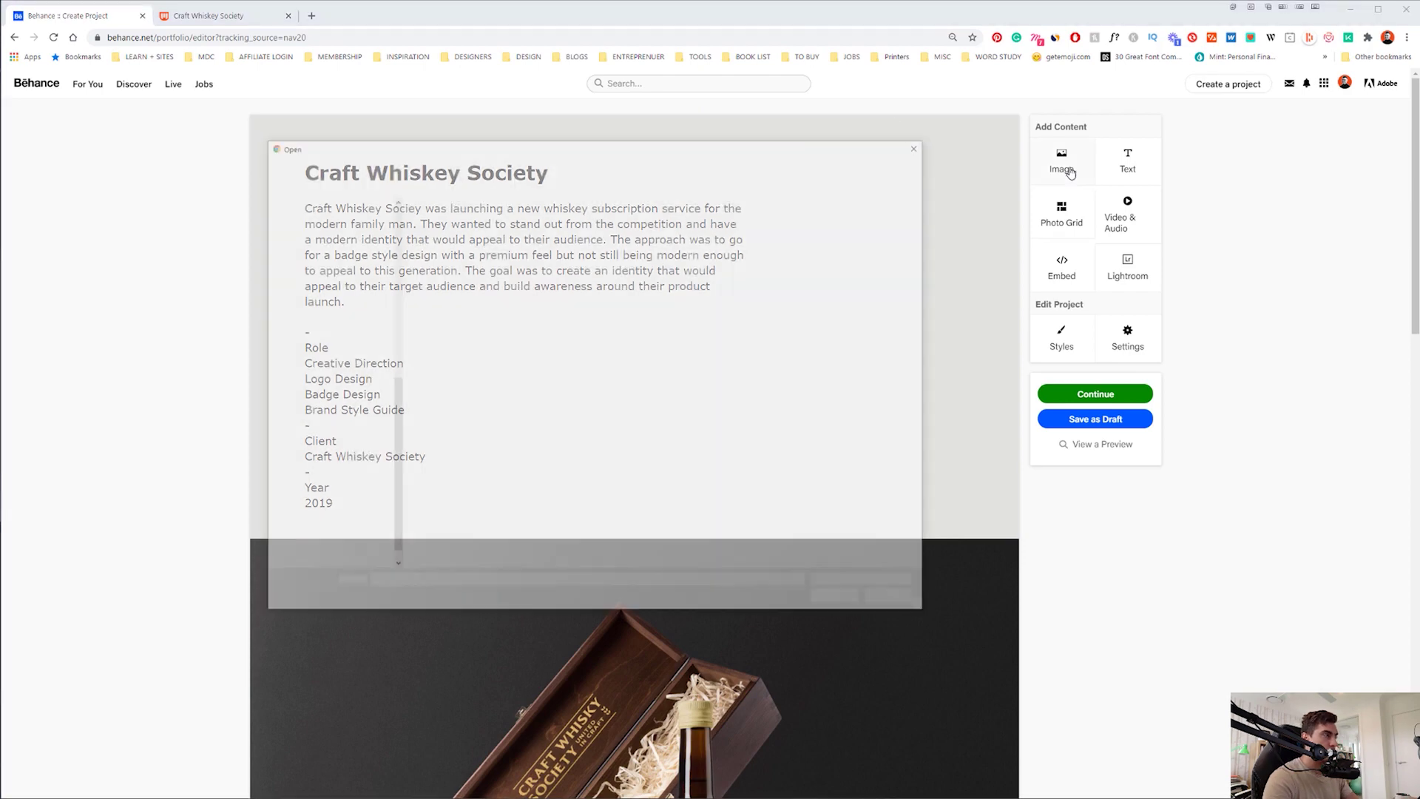
pyautogui.doubleClick(442, 279)
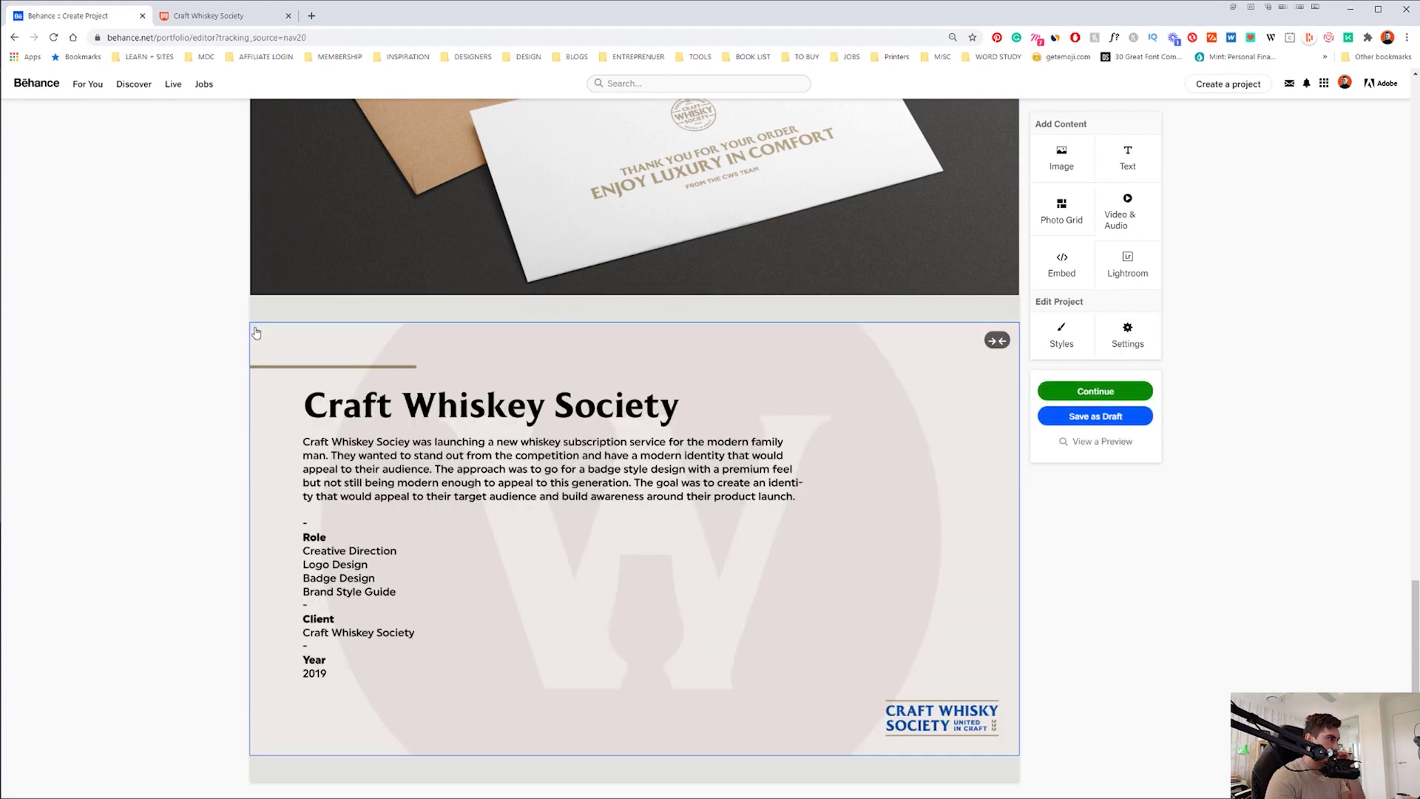
# - Reorder the project content so the new intro image comes first, above the text block, and save the order
pyautogui.click(257, 333)
pyautogui.click(291, 348)
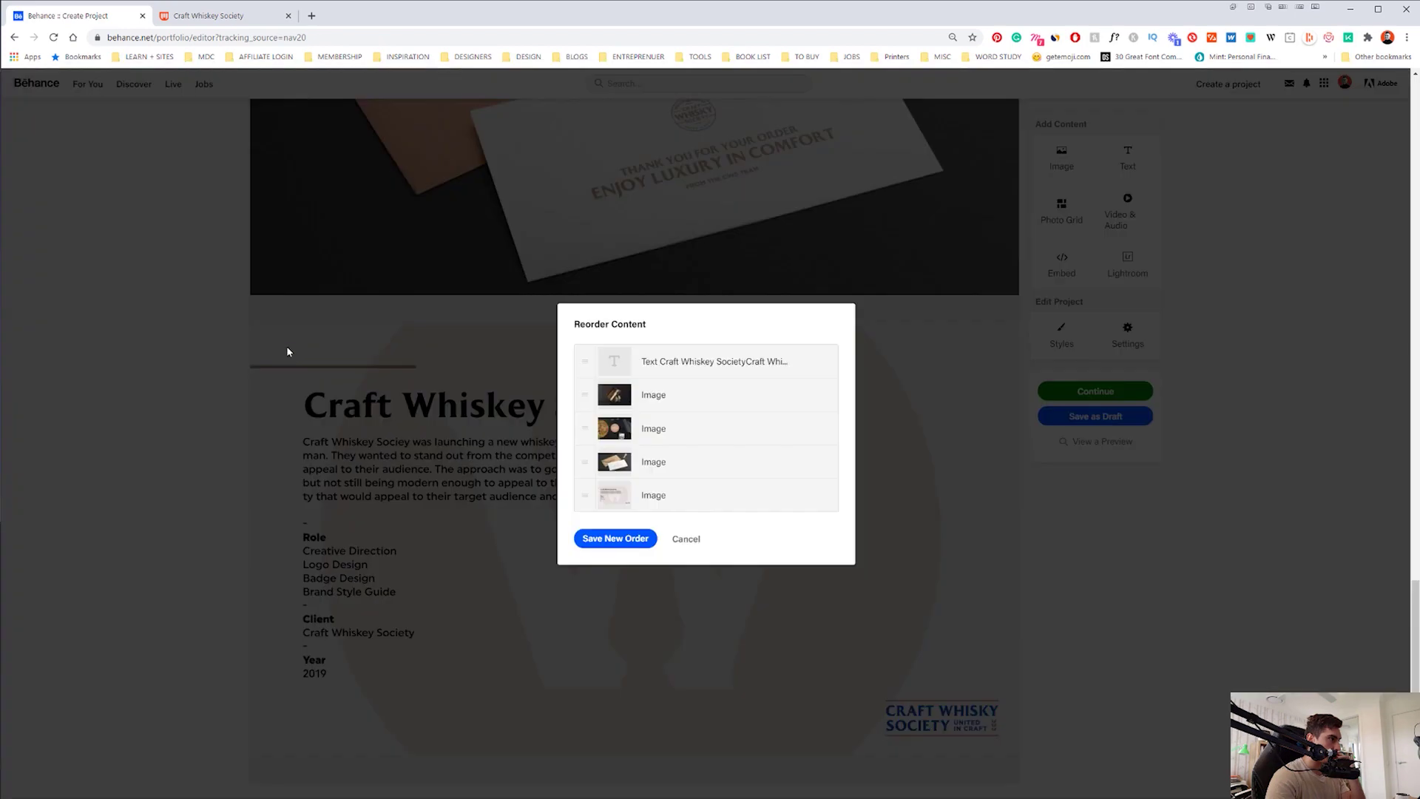
pyautogui.moveTo(599, 494); pyautogui.dragTo(601, 359)
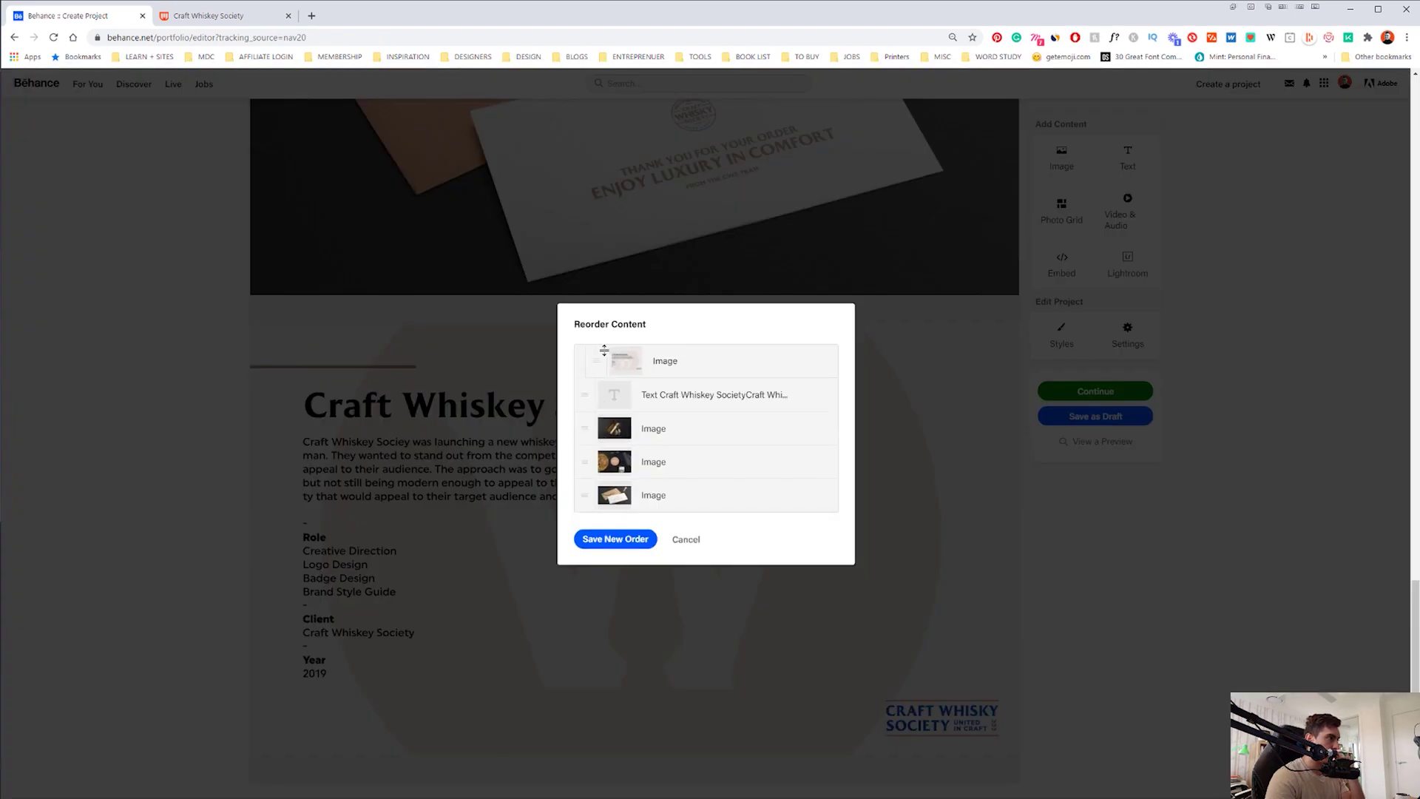
pyautogui.click(615, 538)
pyautogui.scroll(3, 618, 539)
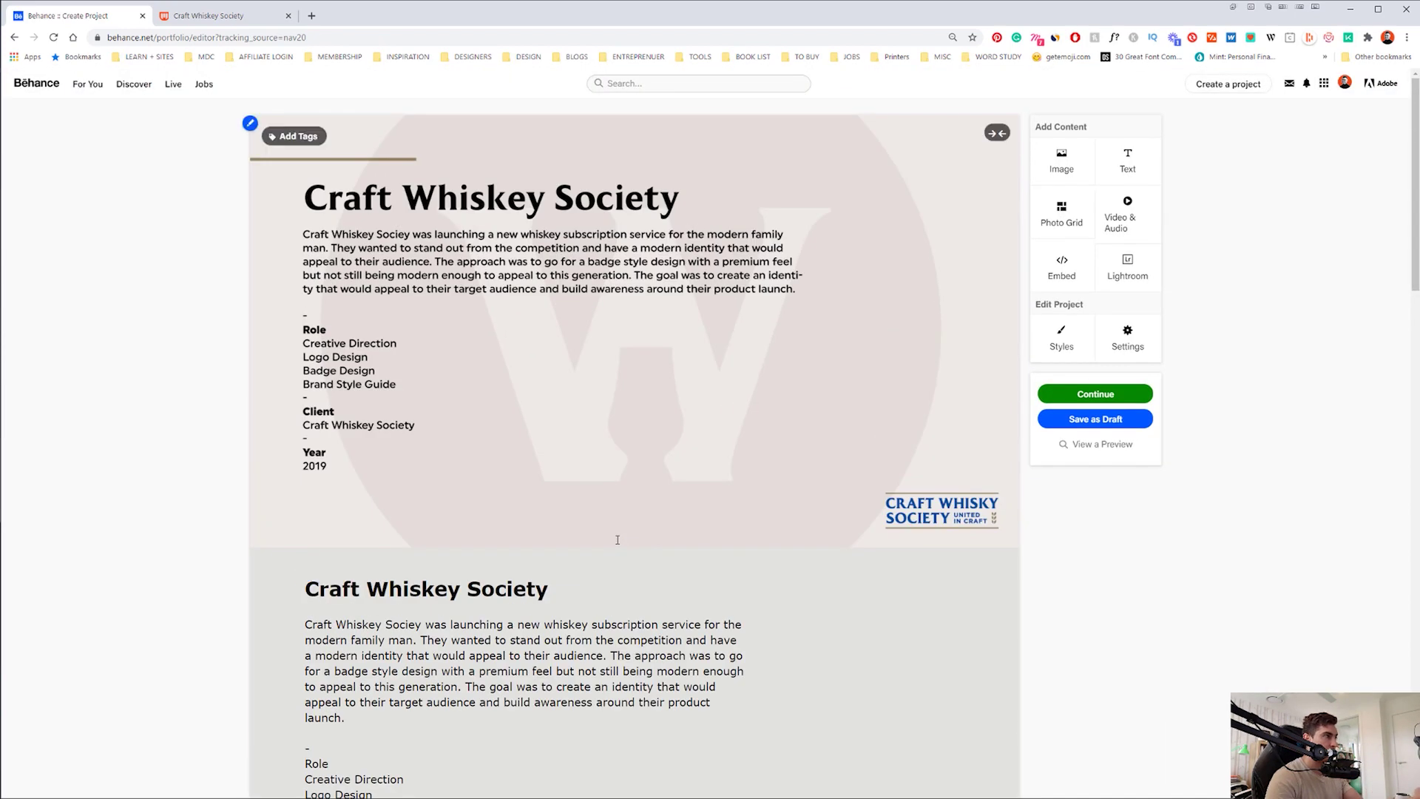
# - Delete the old Craft Whiskey Society text block below the intro image
pyautogui.scroll(-3, 592, 554)
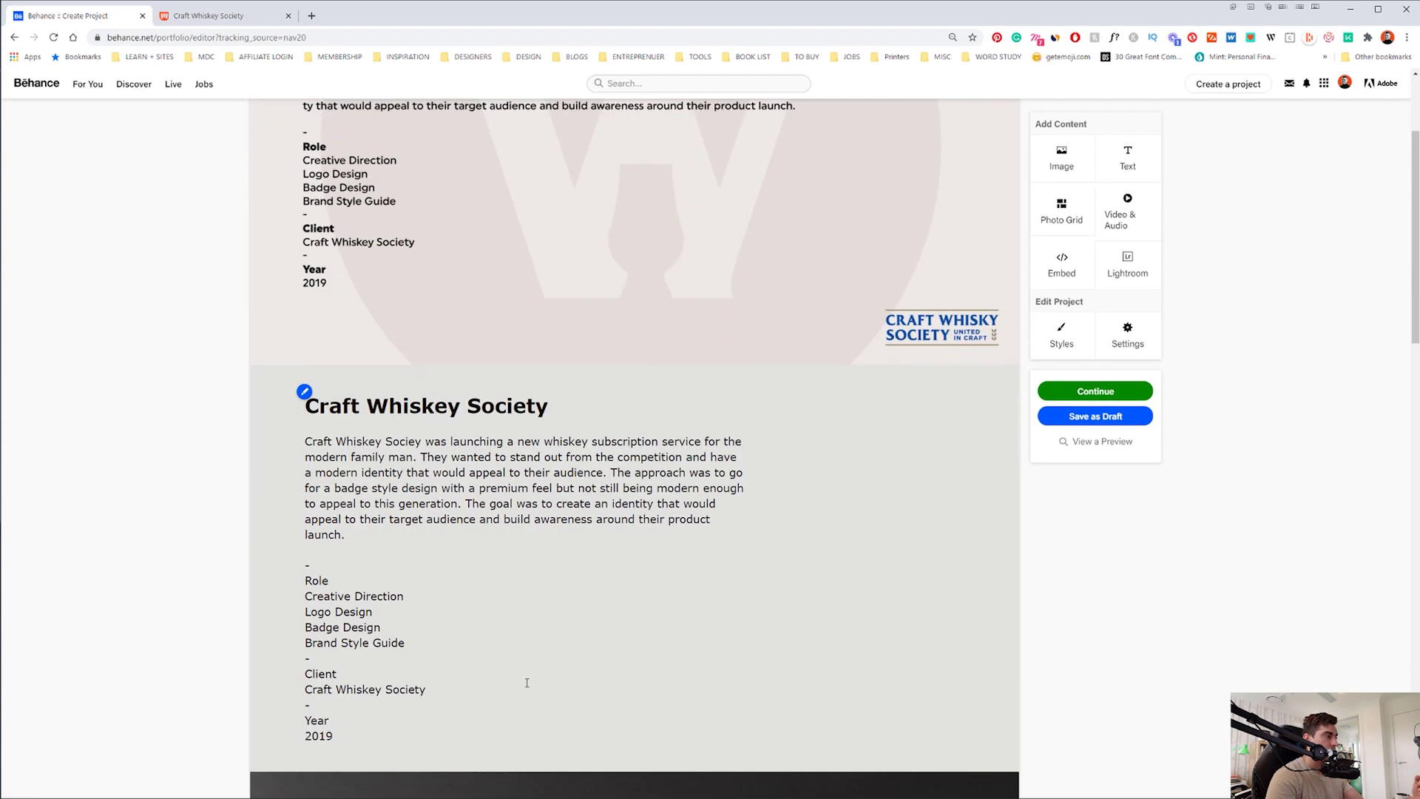
pyautogui.moveTo(526, 687); pyautogui.dragTo(307, 400)
pyautogui.scroll(3, 564, 278)
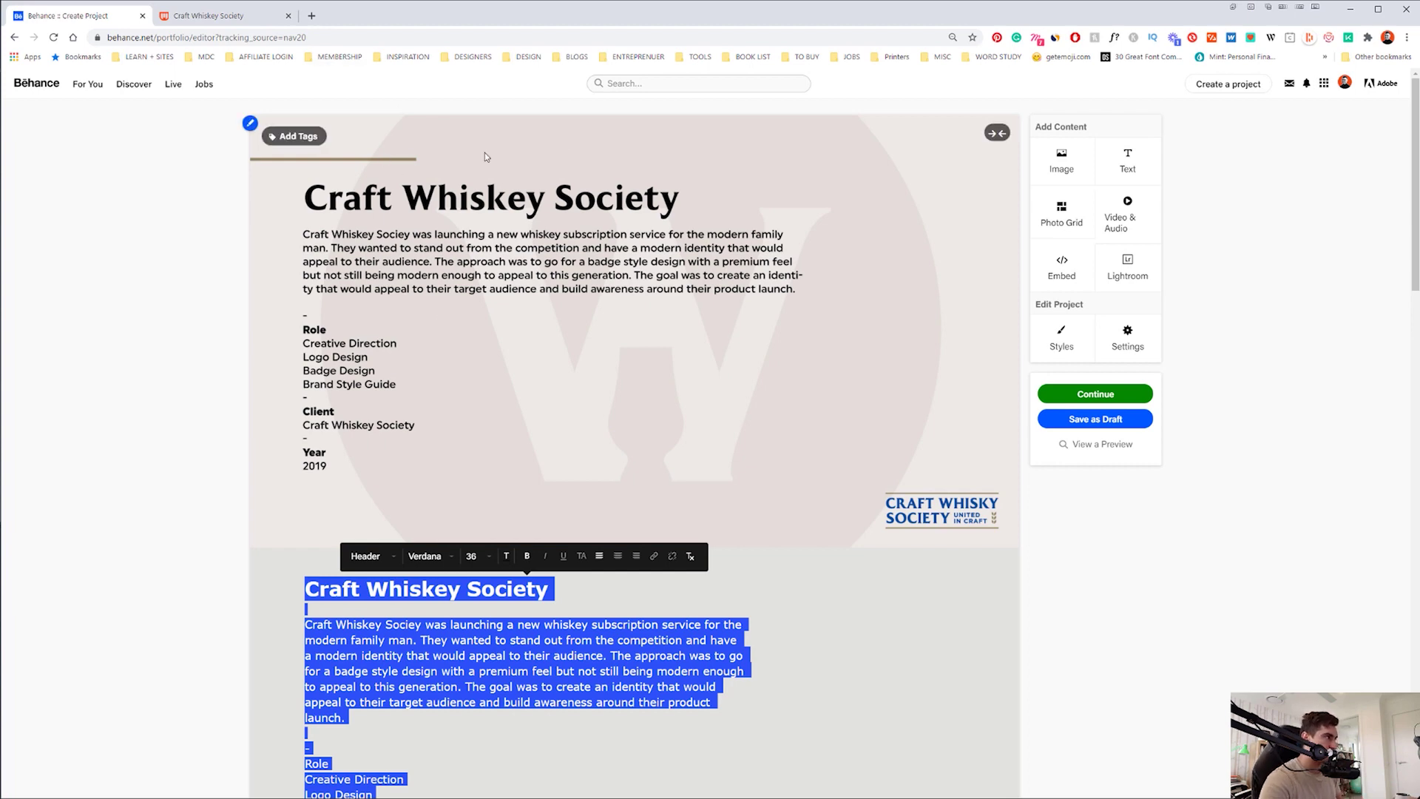
pyautogui.click(1064, 503)
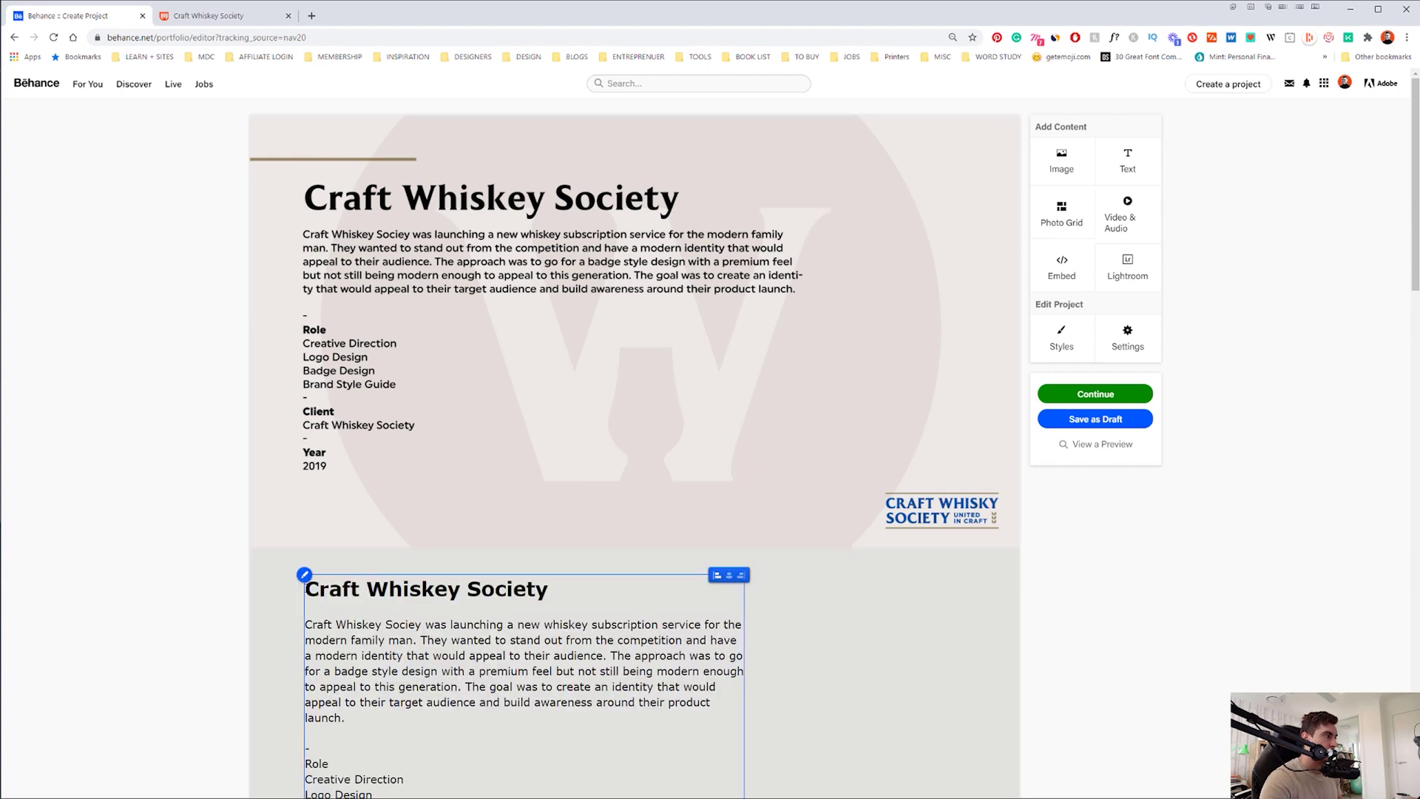
pyautogui.scroll(-3, 271, 574)
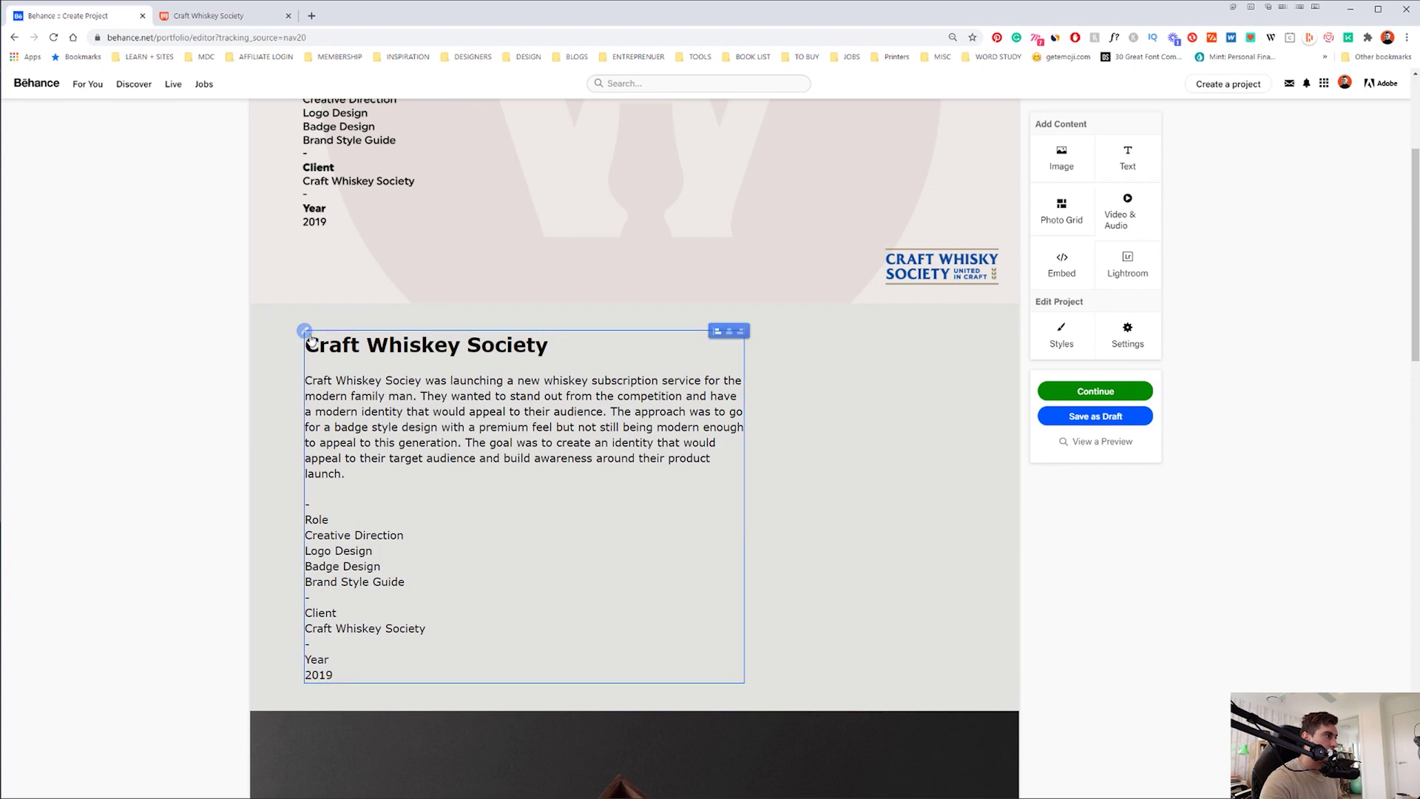
pyautogui.click(304, 332)
pyautogui.click(326, 394)
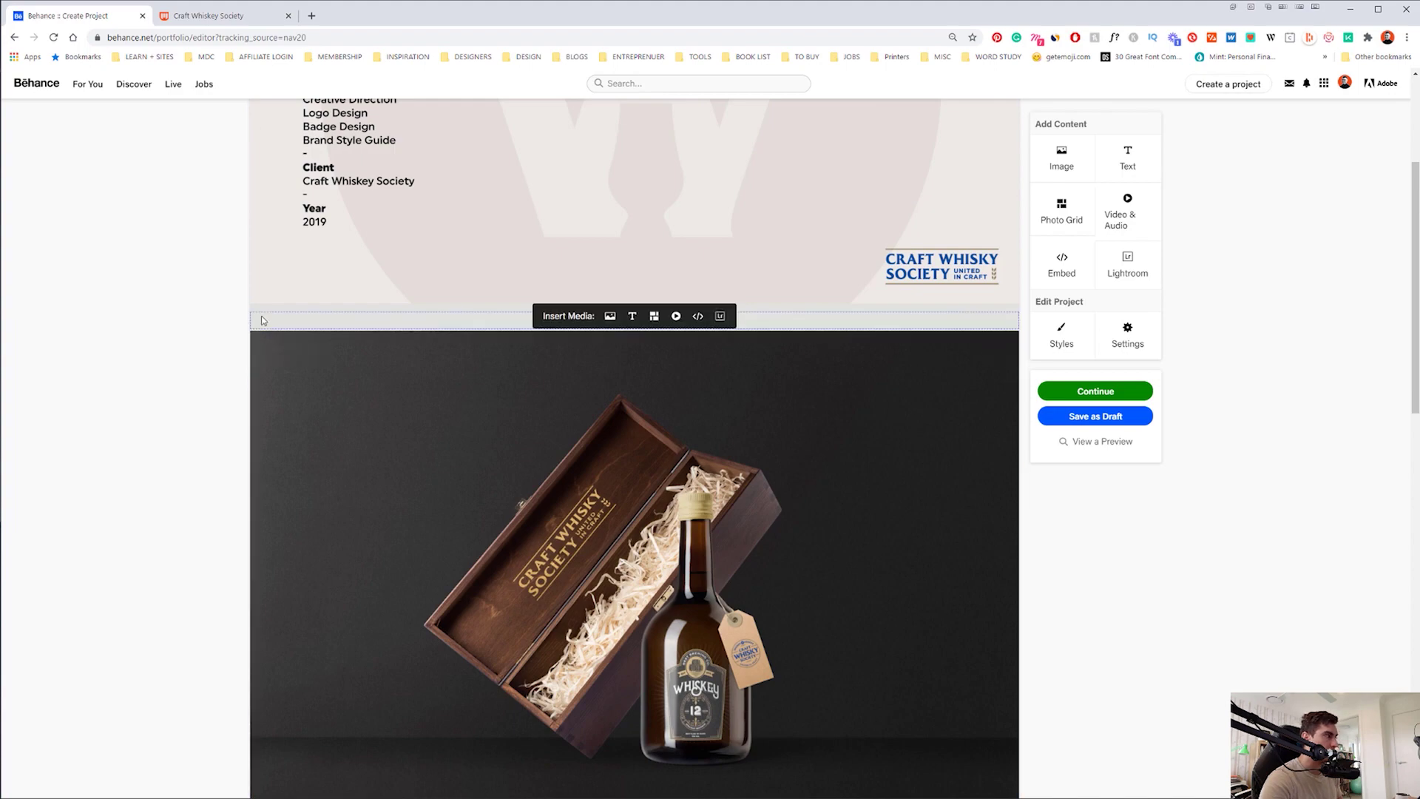
# - Review the whole project from the intro image down to the envelope mockup, checking image order and spacing
pyautogui.scroll(-12, 517, 437)
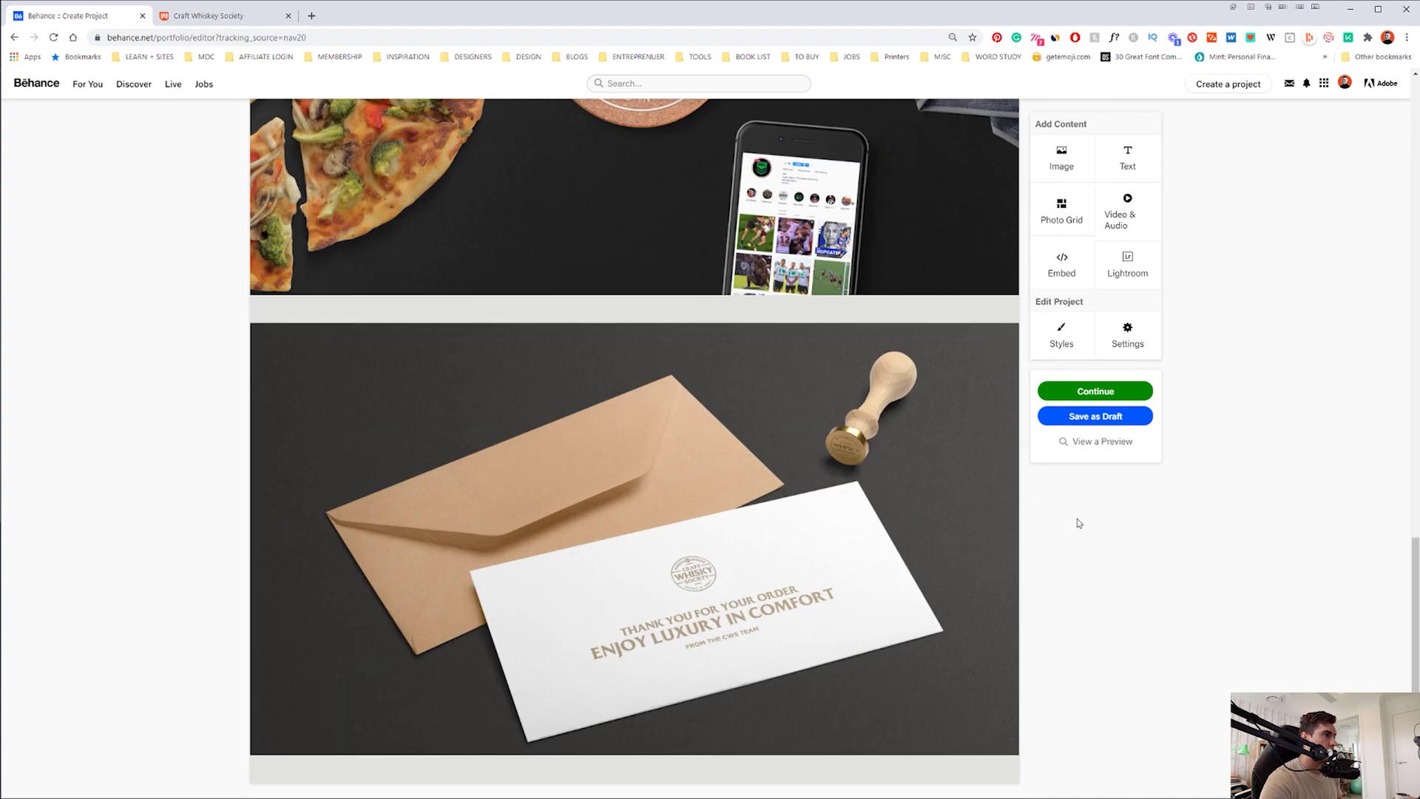
pyautogui.scroll(15, 986, 593)
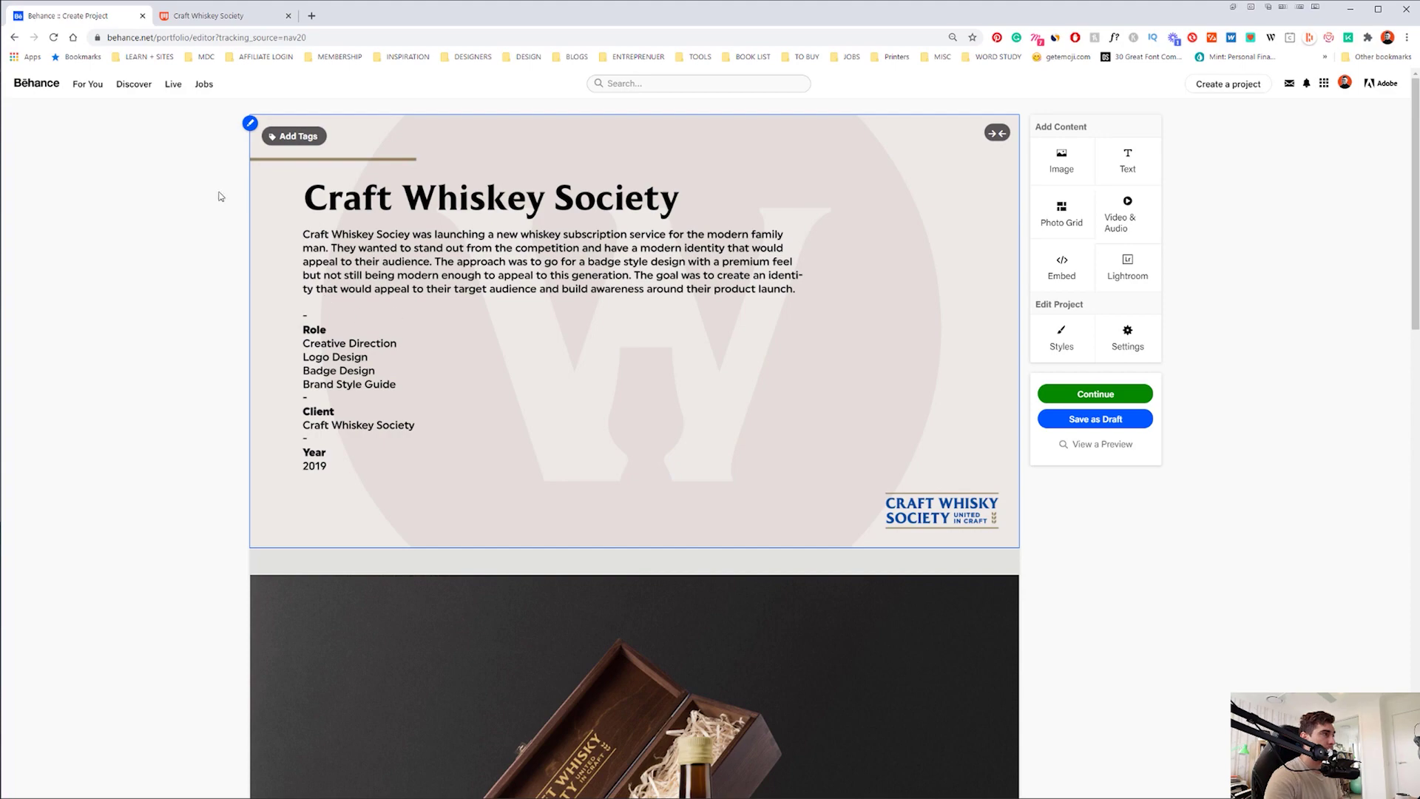
pyautogui.scroll(-15, 365, 373)
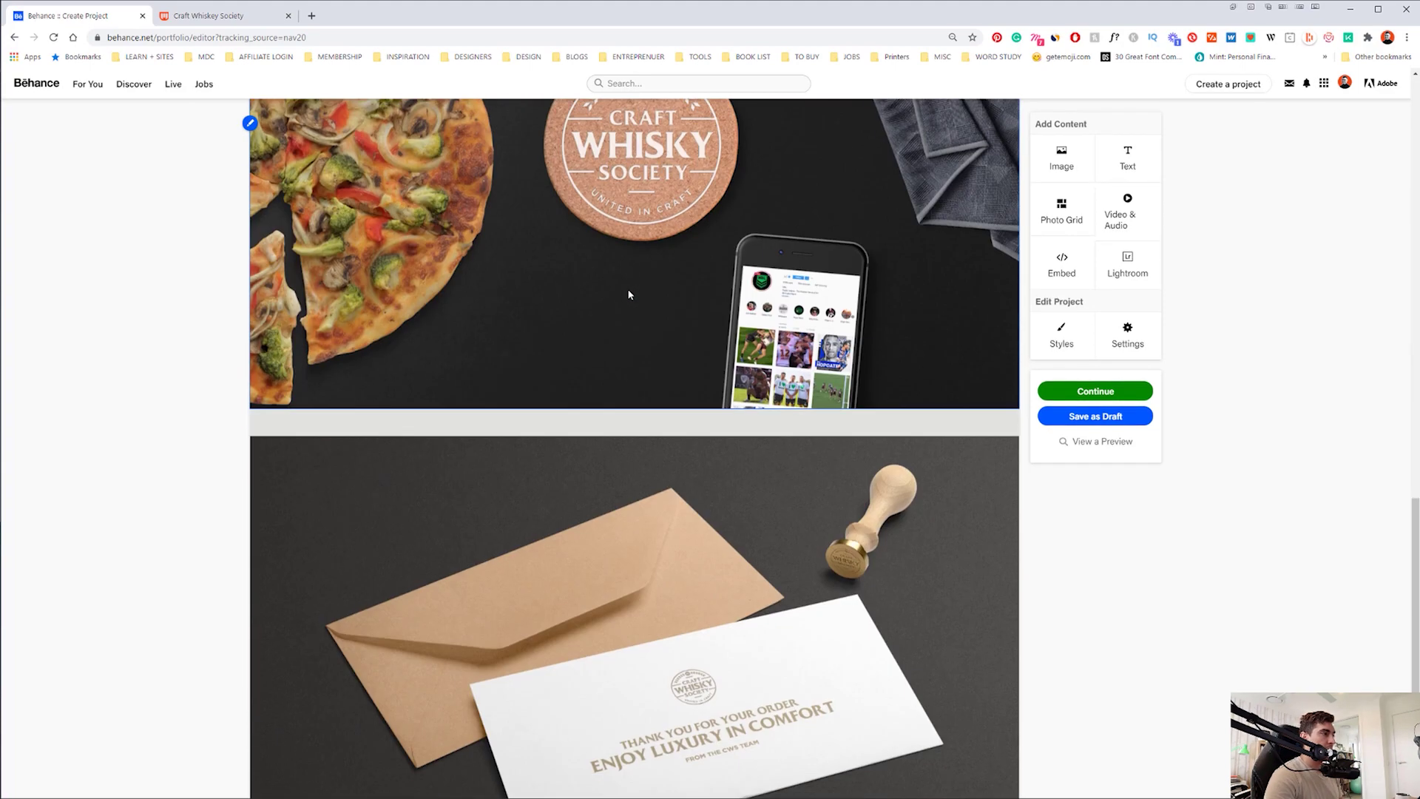
pyautogui.scroll(5, 666, 444)
pyautogui.scroll(-5, 697, 601)
pyautogui.scroll(10, 680, 562)
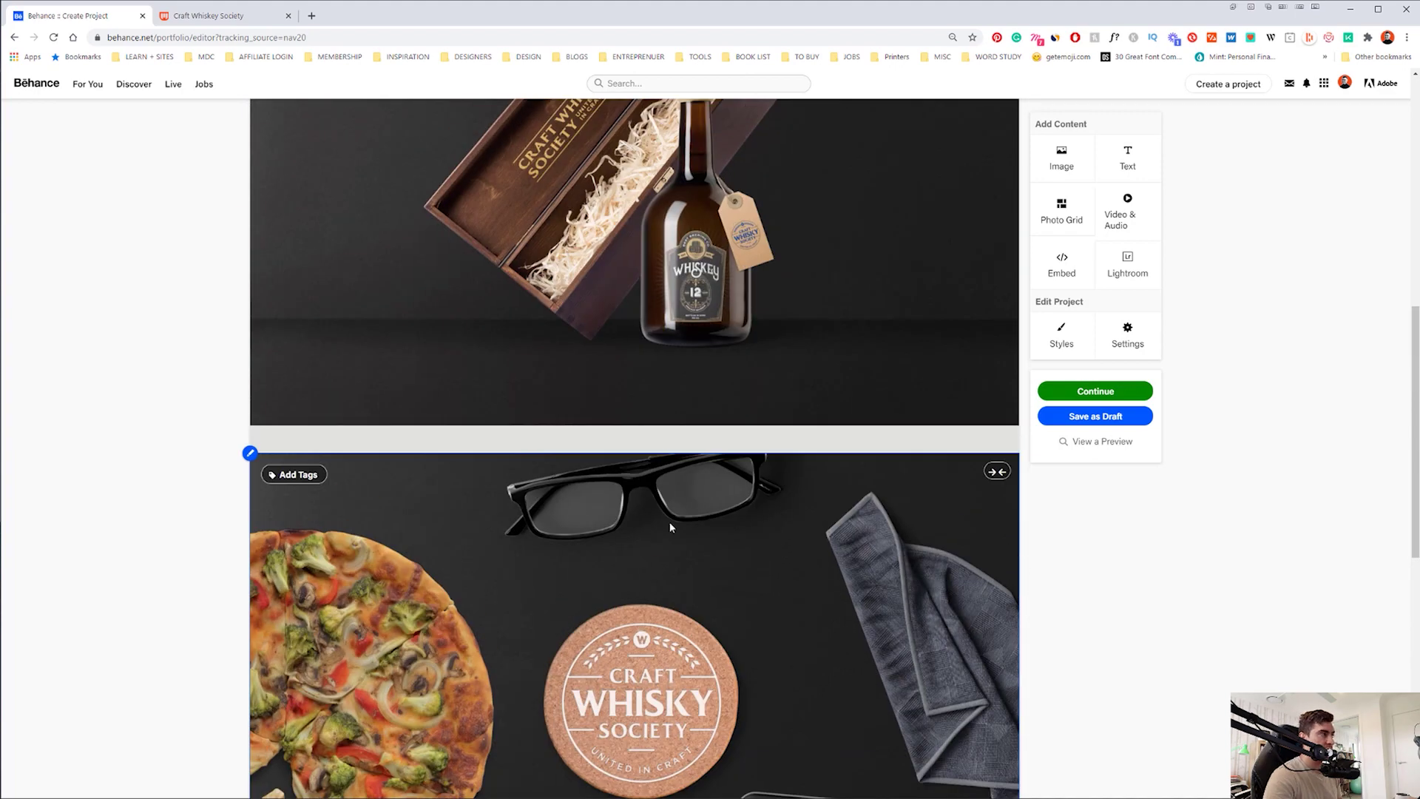
pyautogui.scroll(8, 669, 522)
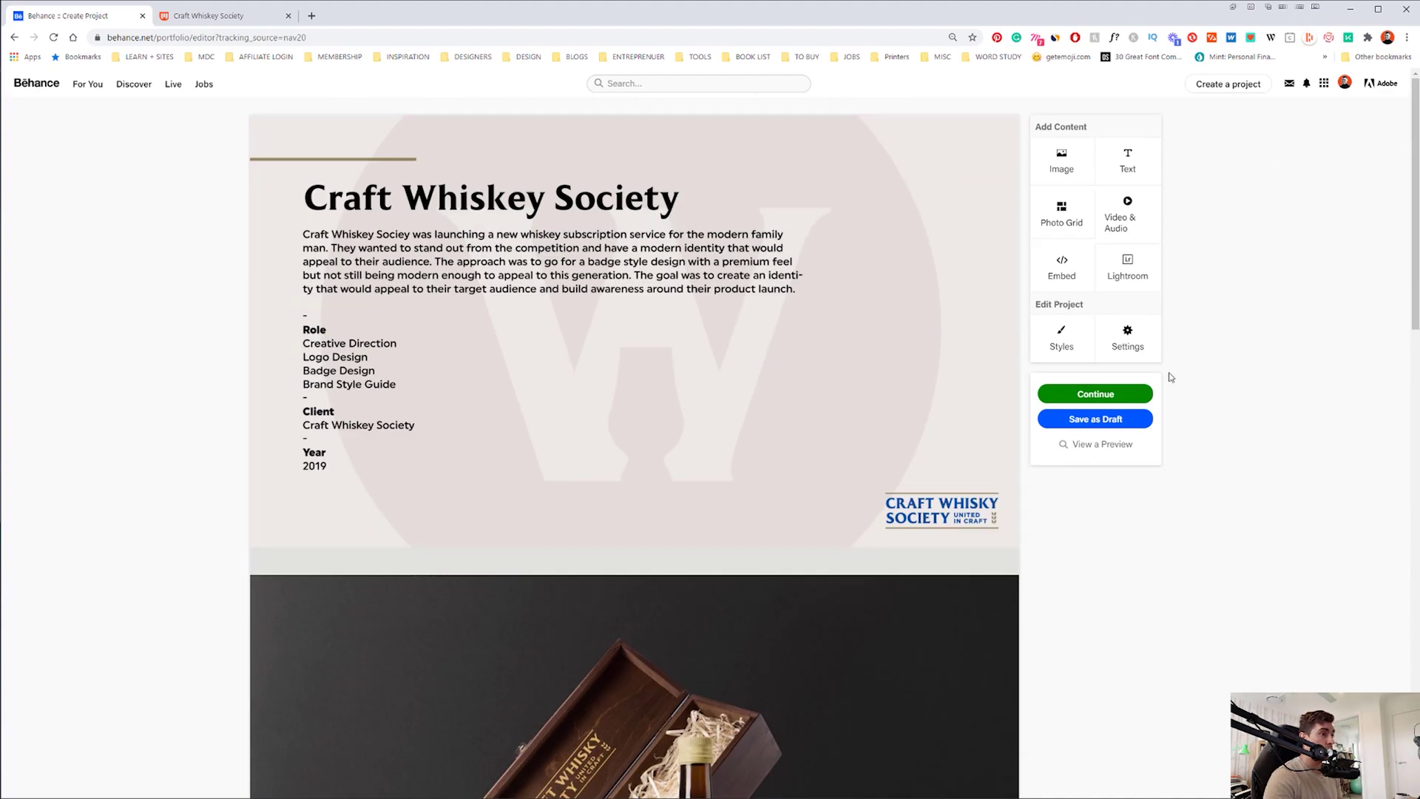
# - Save the project as a draft and check the whole page in the project preview
pyautogui.click(1139, 418)
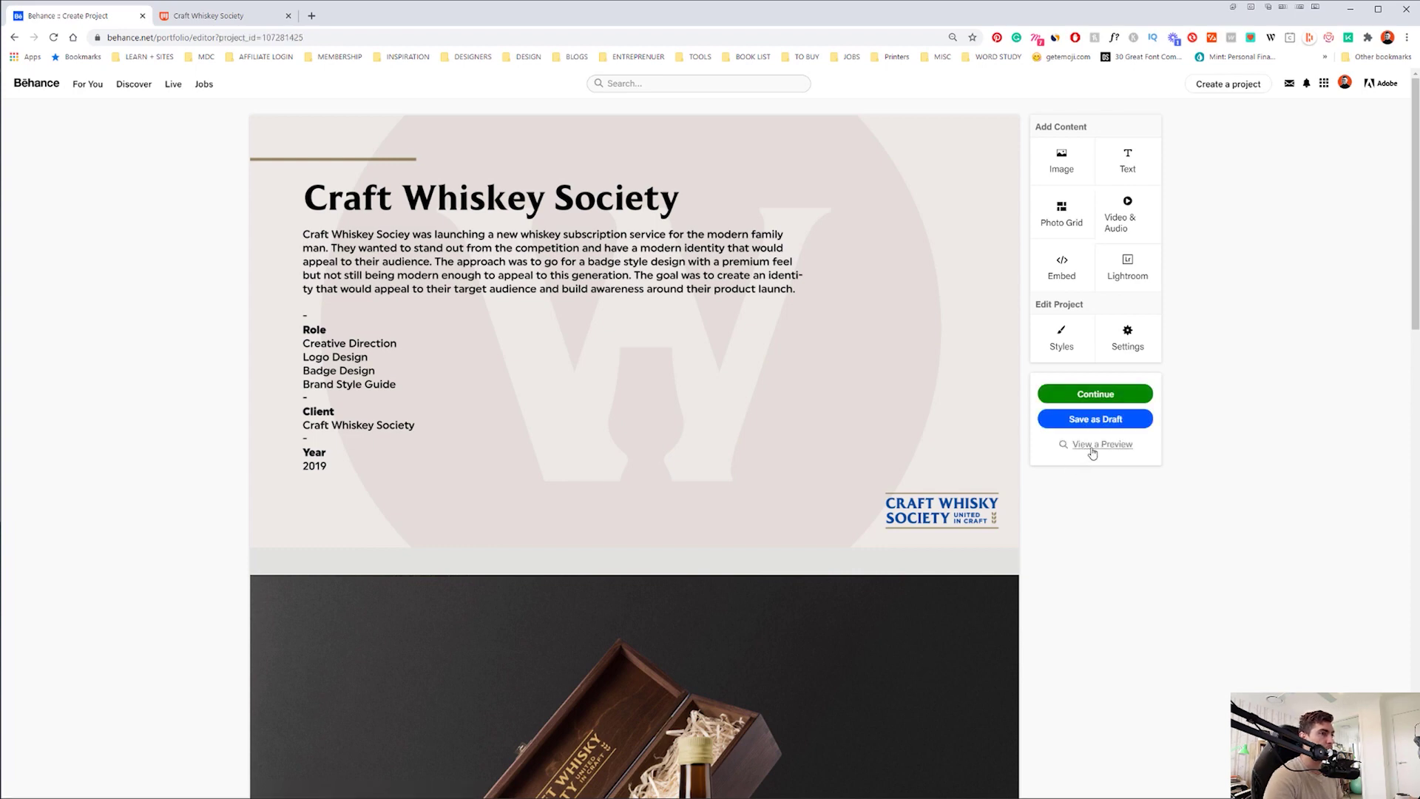
pyautogui.click(1092, 445)
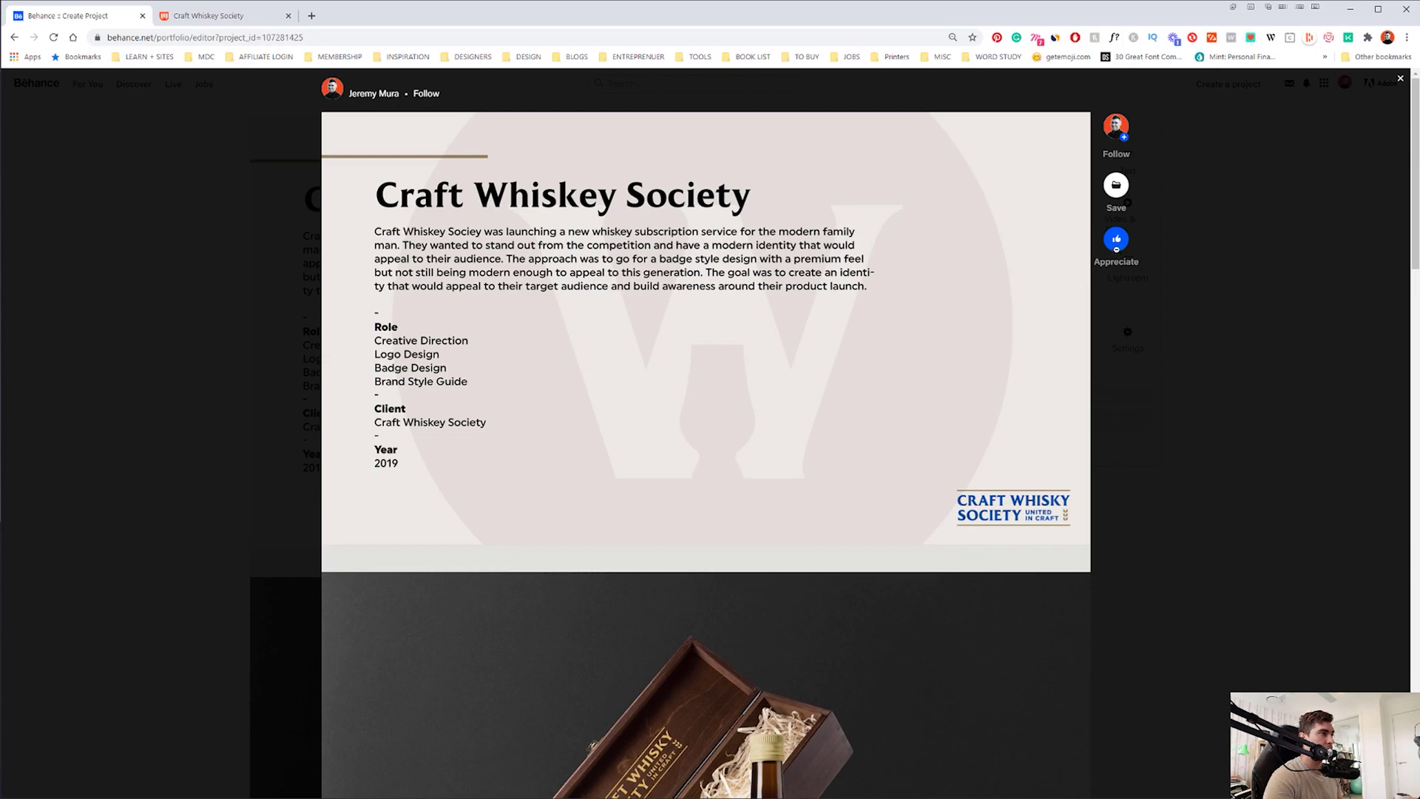
pyautogui.scroll(-20, 602, 276)
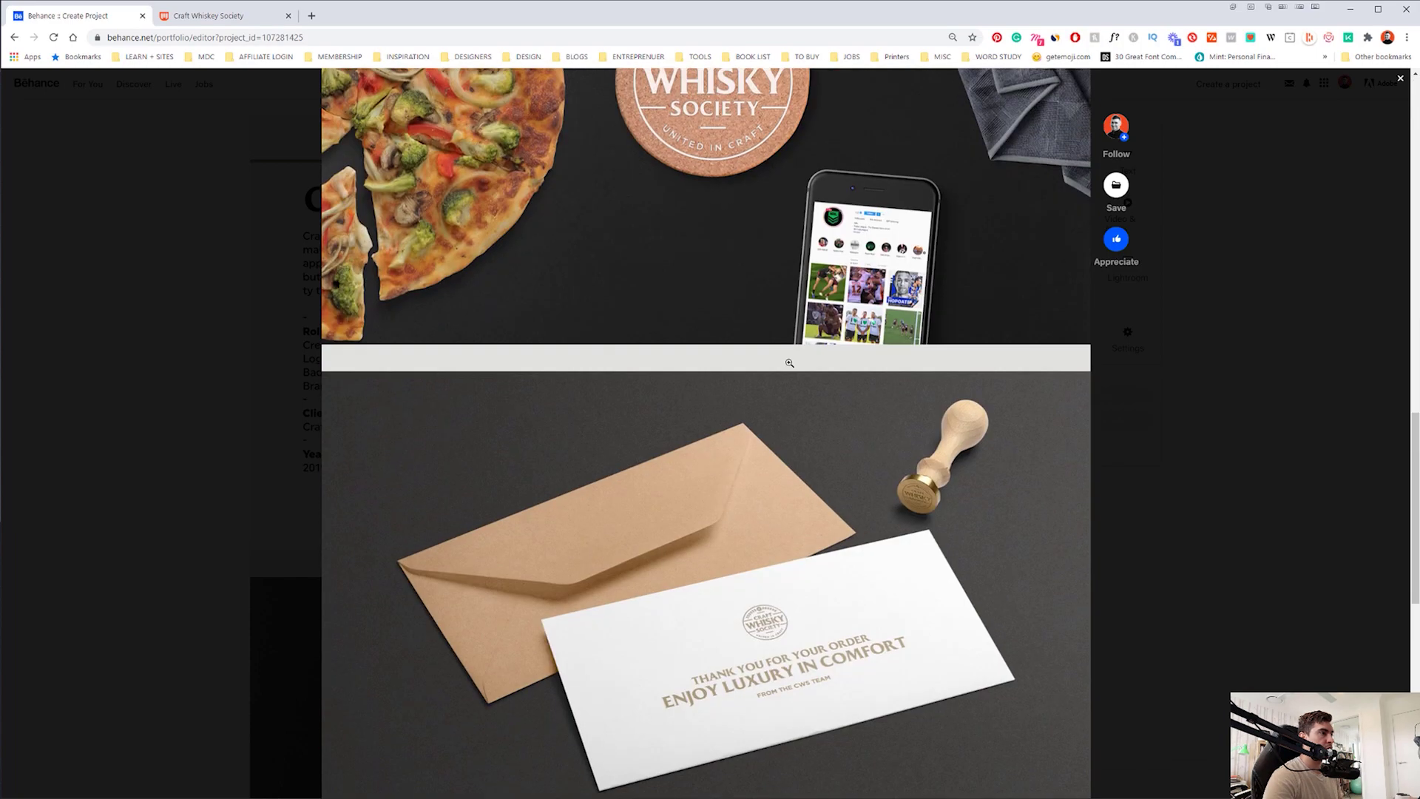
pyautogui.scroll(-9, 789, 362)
pyautogui.scroll(20, 828, 381)
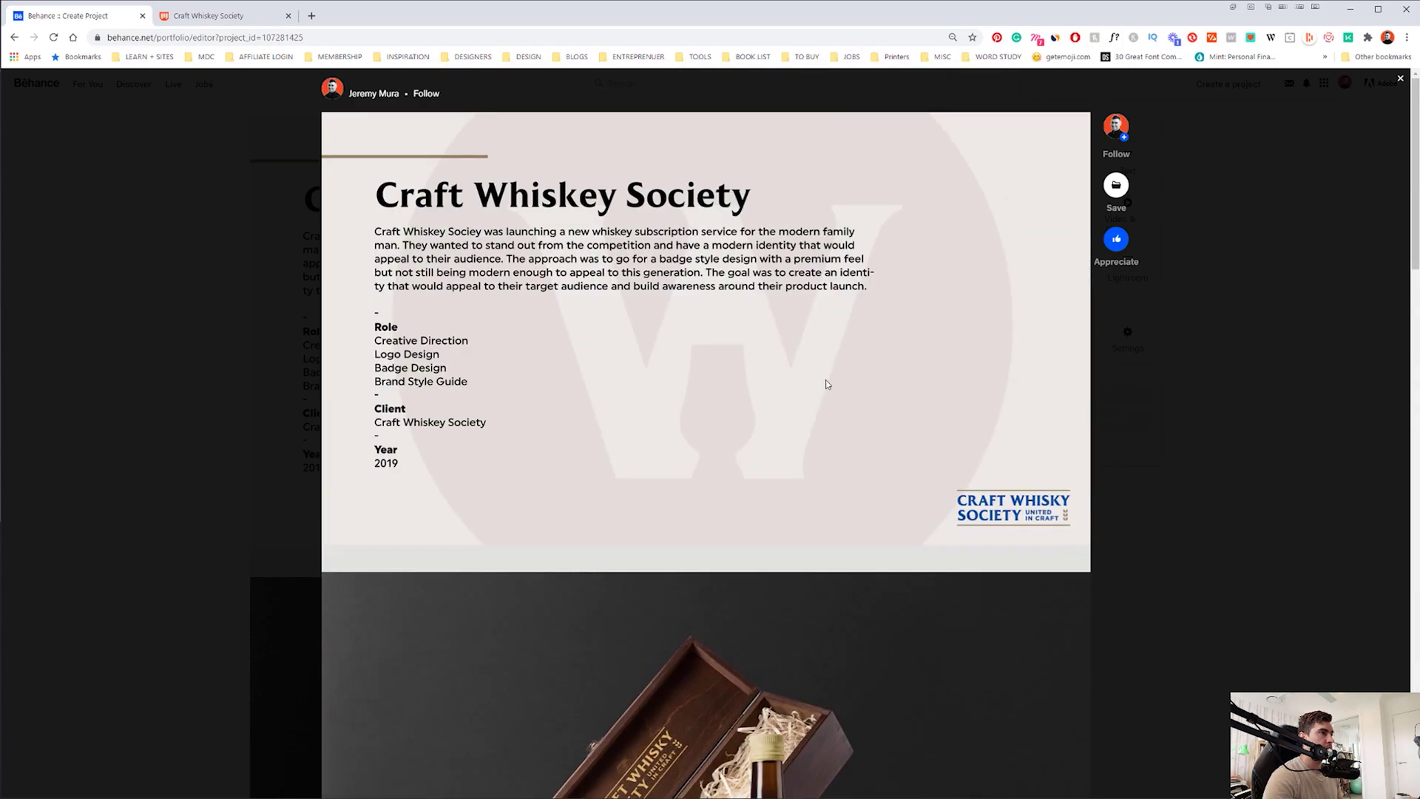
pyautogui.click(1400, 78)
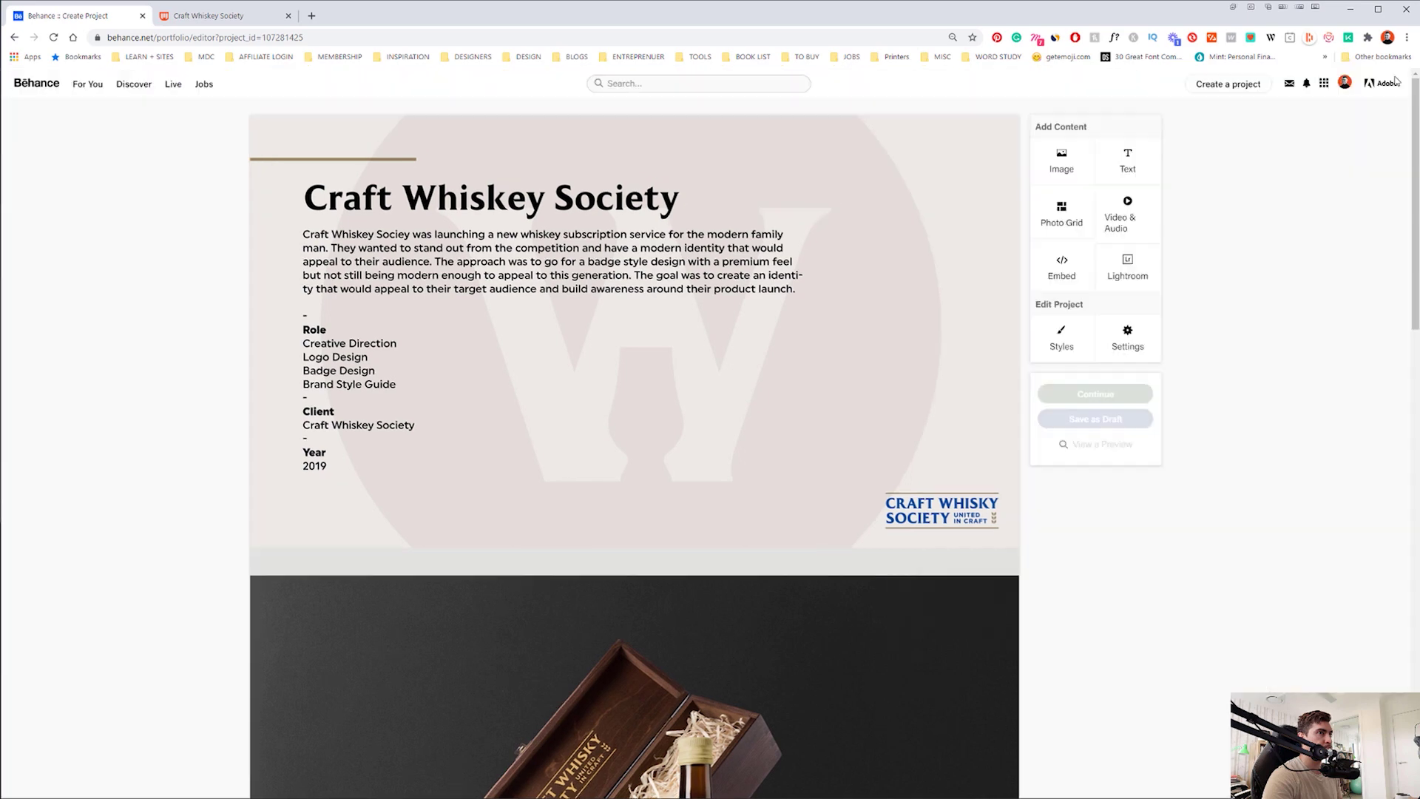
# - Set the project's content spacing to 0 px and save the project styles
pyautogui.click(1070, 340)
pyautogui.moveTo(737, 449); pyautogui.dragTo(680, 459)
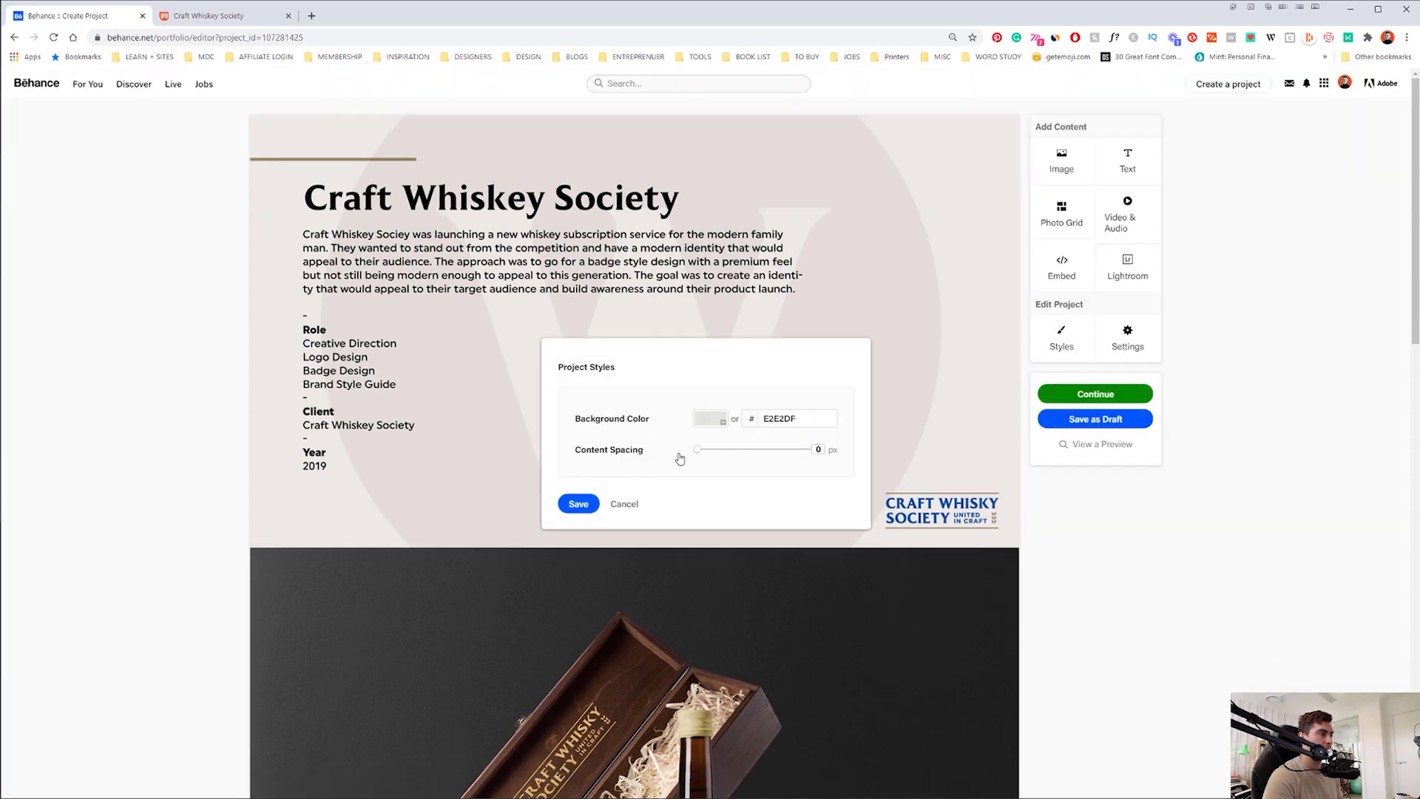
pyautogui.click(576, 503)
# - Open the project settings and enter the project title Whiskey Craft Society
pyautogui.click(1106, 343)
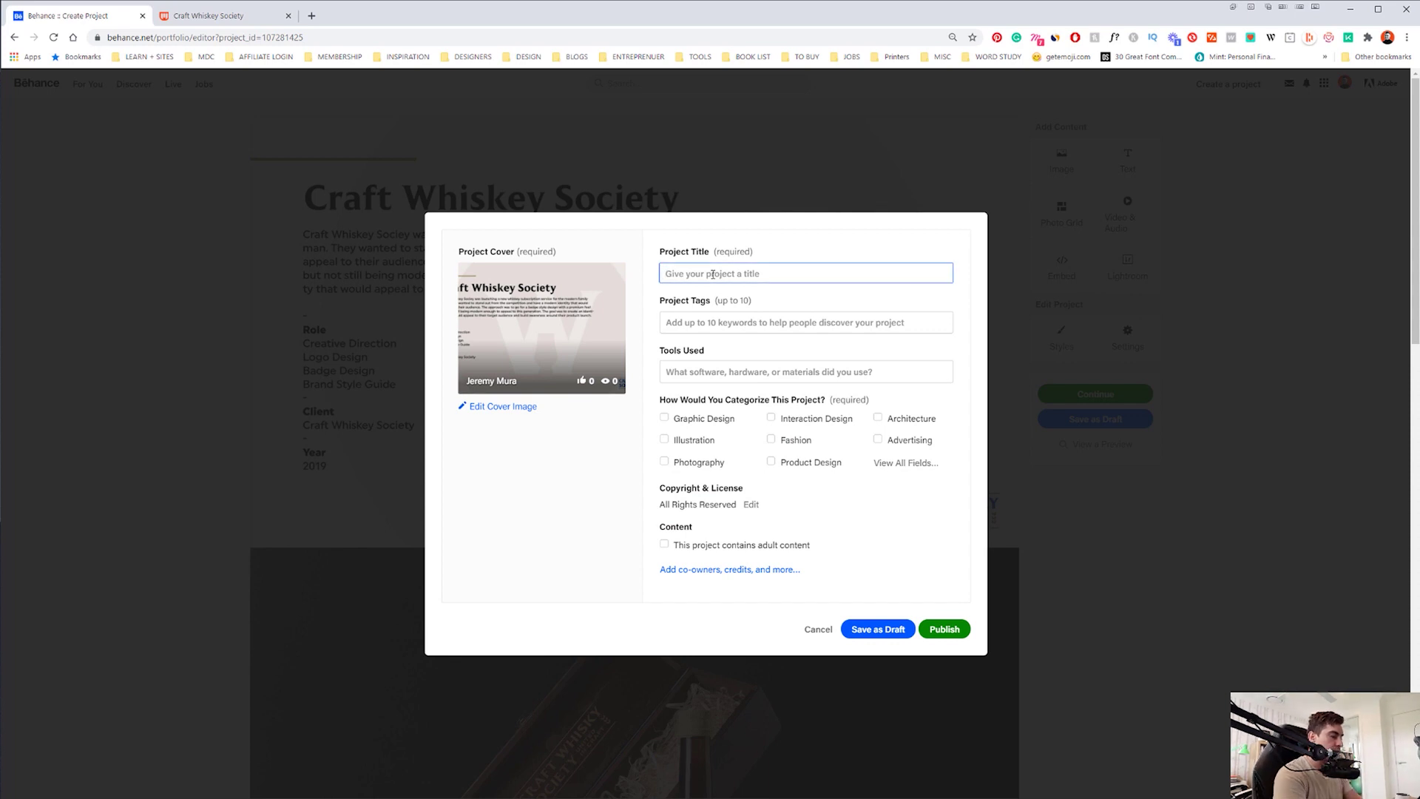
pyautogui.write('W')
pyautogui.press('BackSpace')
pyautogui.write('Whiskey Craf')
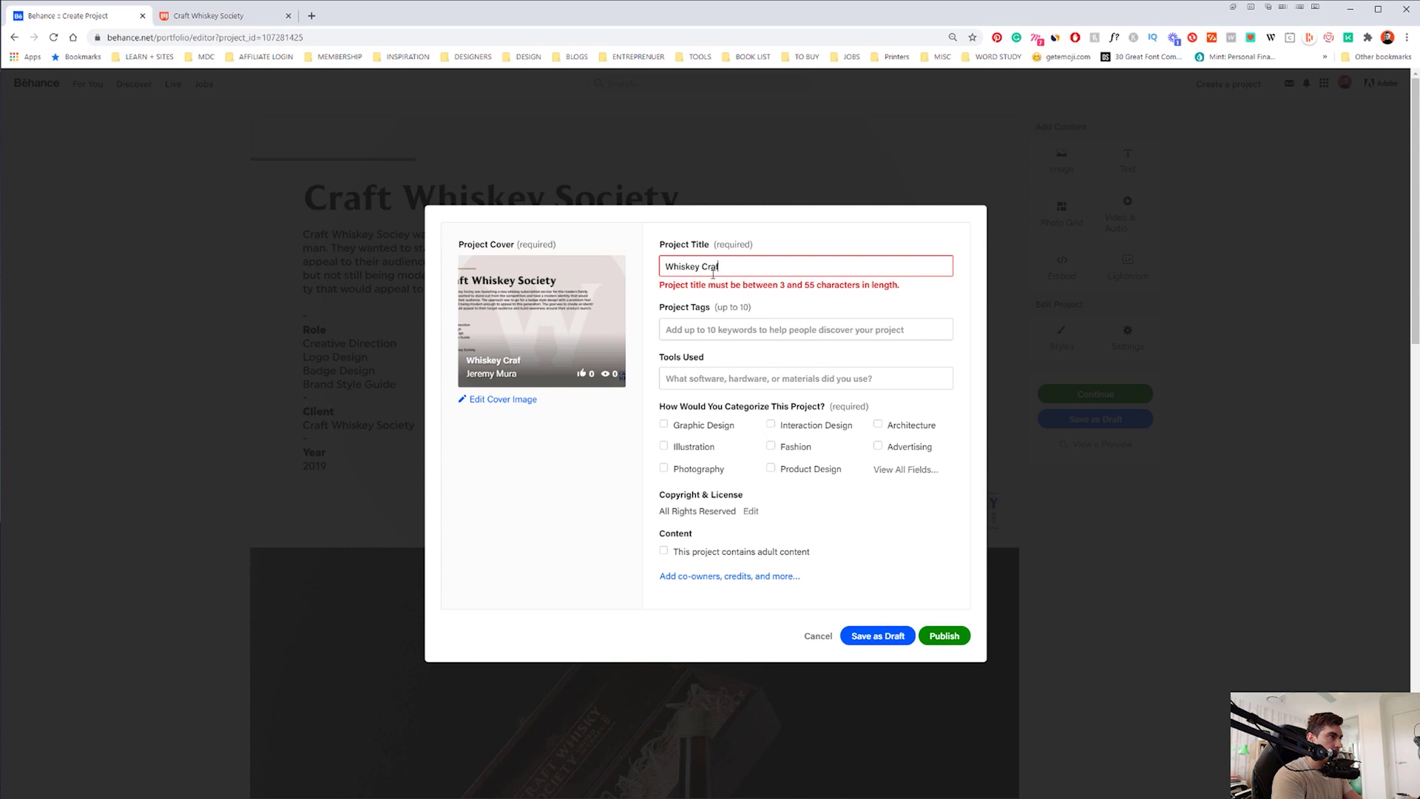
pyautogui.write('t Society')
# - Add the project tags Logo Design, Whiskey and Packaging
pyautogui.click(714, 322)
pyautogui.write('Logo design')
pyautogui.press('Return')
pyautogui.write('whiskey')
pyautogui.press('Return')
pyautogui.write('prakaging')
pyautogui.press('Return')
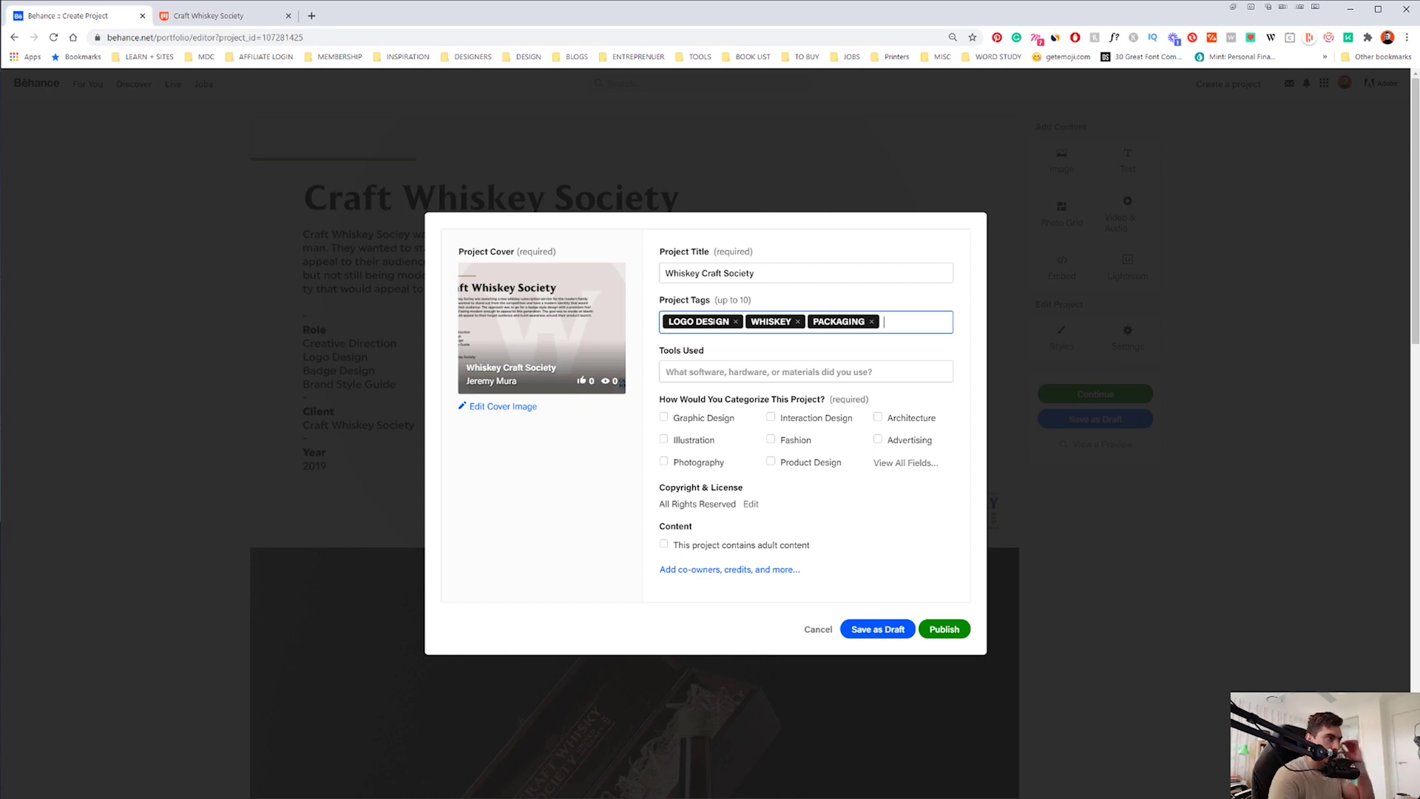
pyautogui.moveTo(751, 301); pyautogui.dragTo(717, 301)
# - Add Adobe Photoshop and Adobe Illustrator as the tools used for the project
pyautogui.click(721, 368)
pyautogui.write('photo')
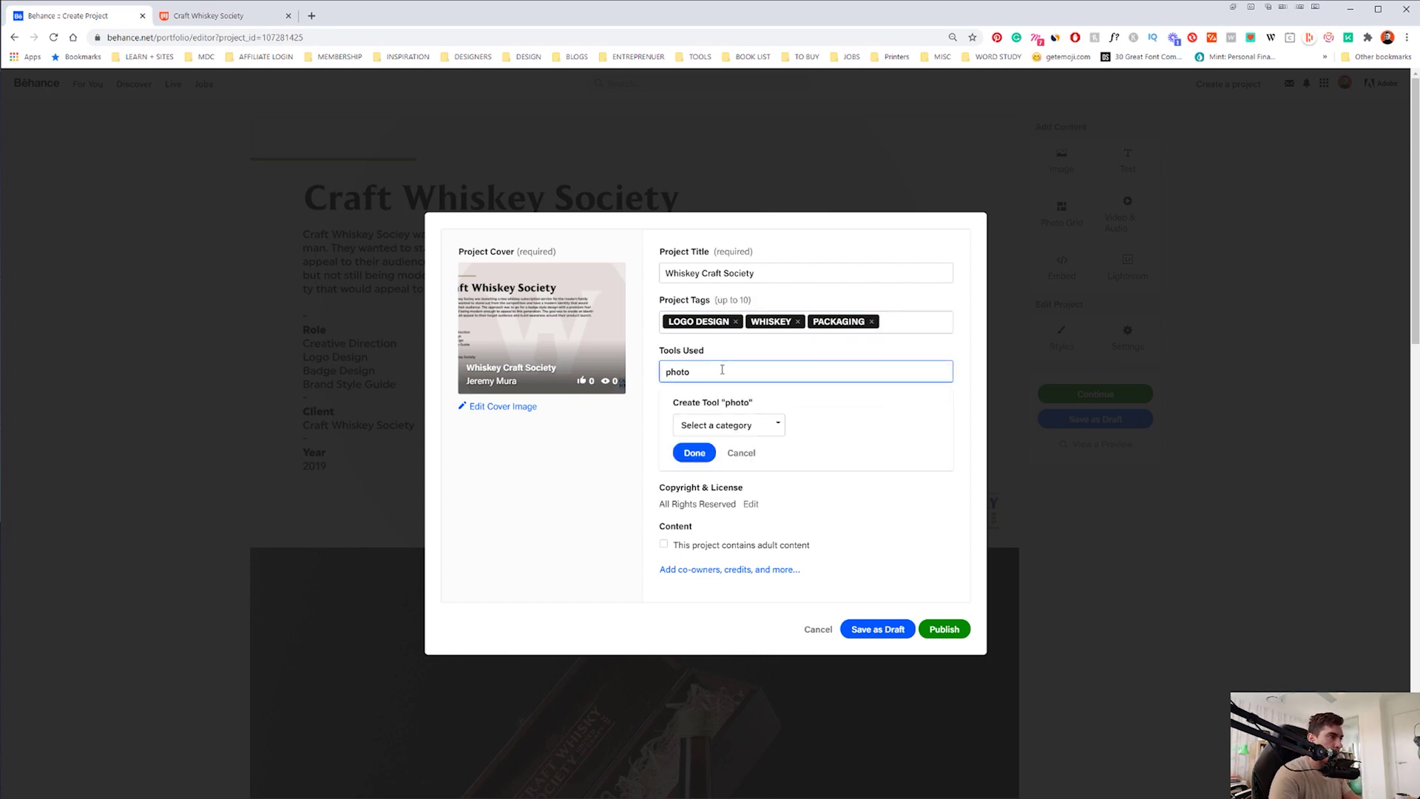
pyautogui.click(723, 390)
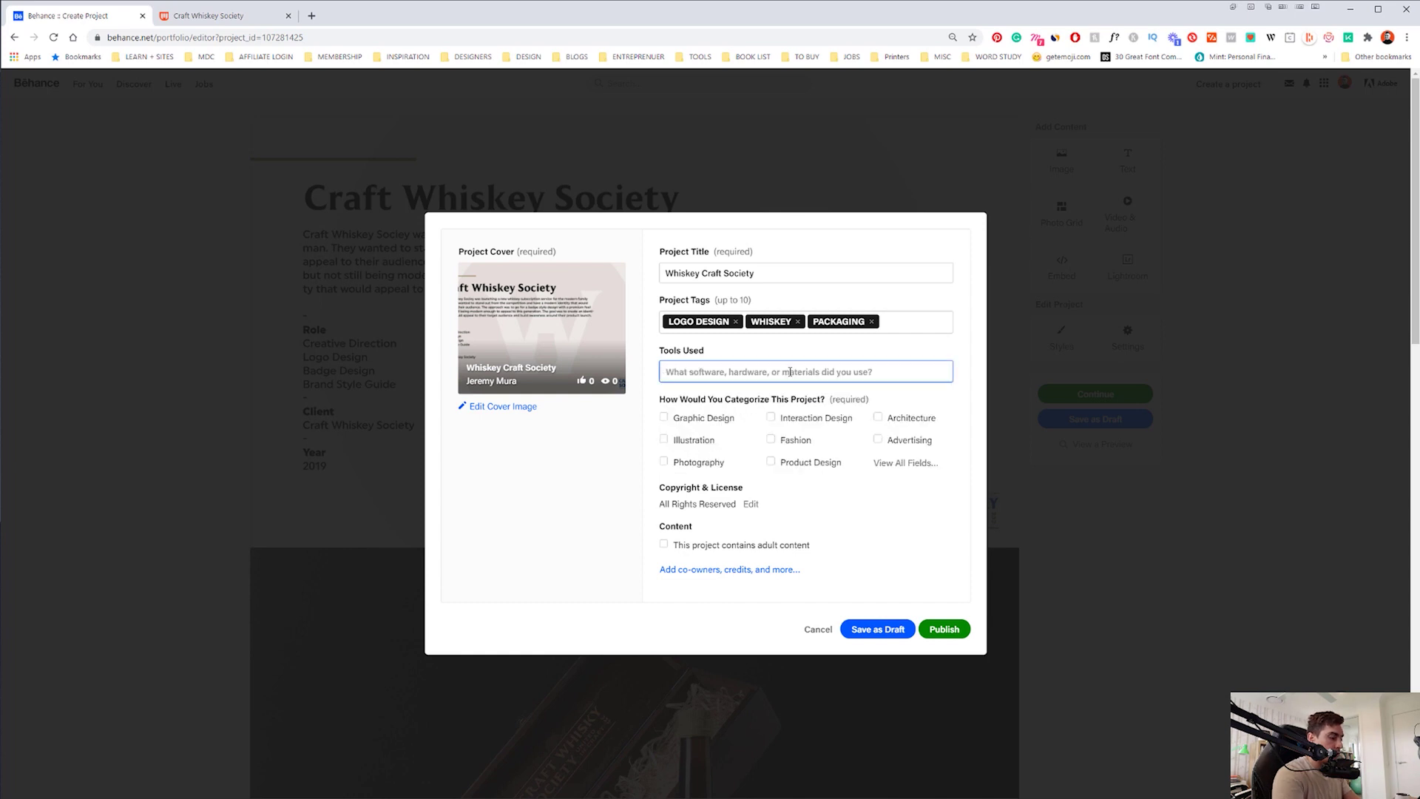
pyautogui.write('phoyto')
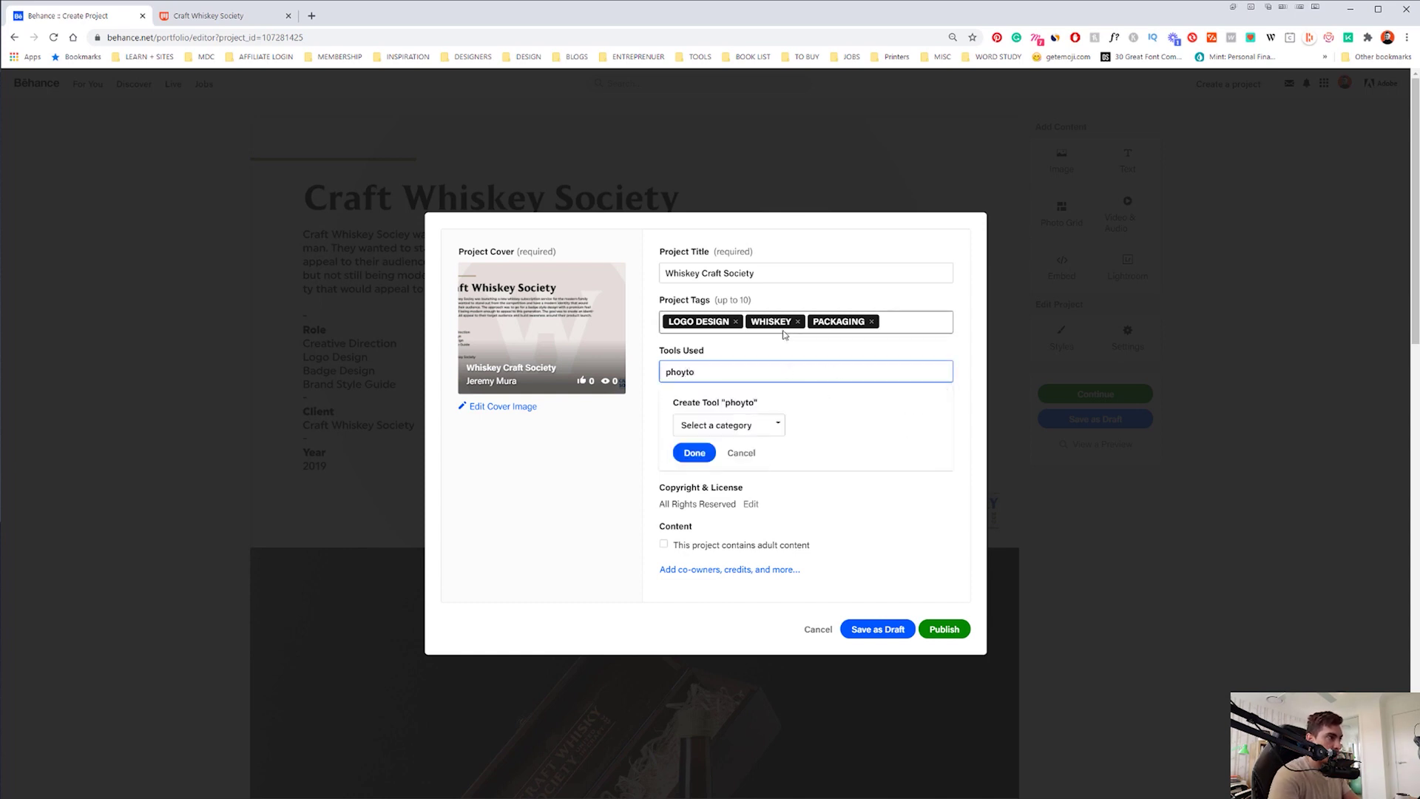
pyautogui.click(706, 390)
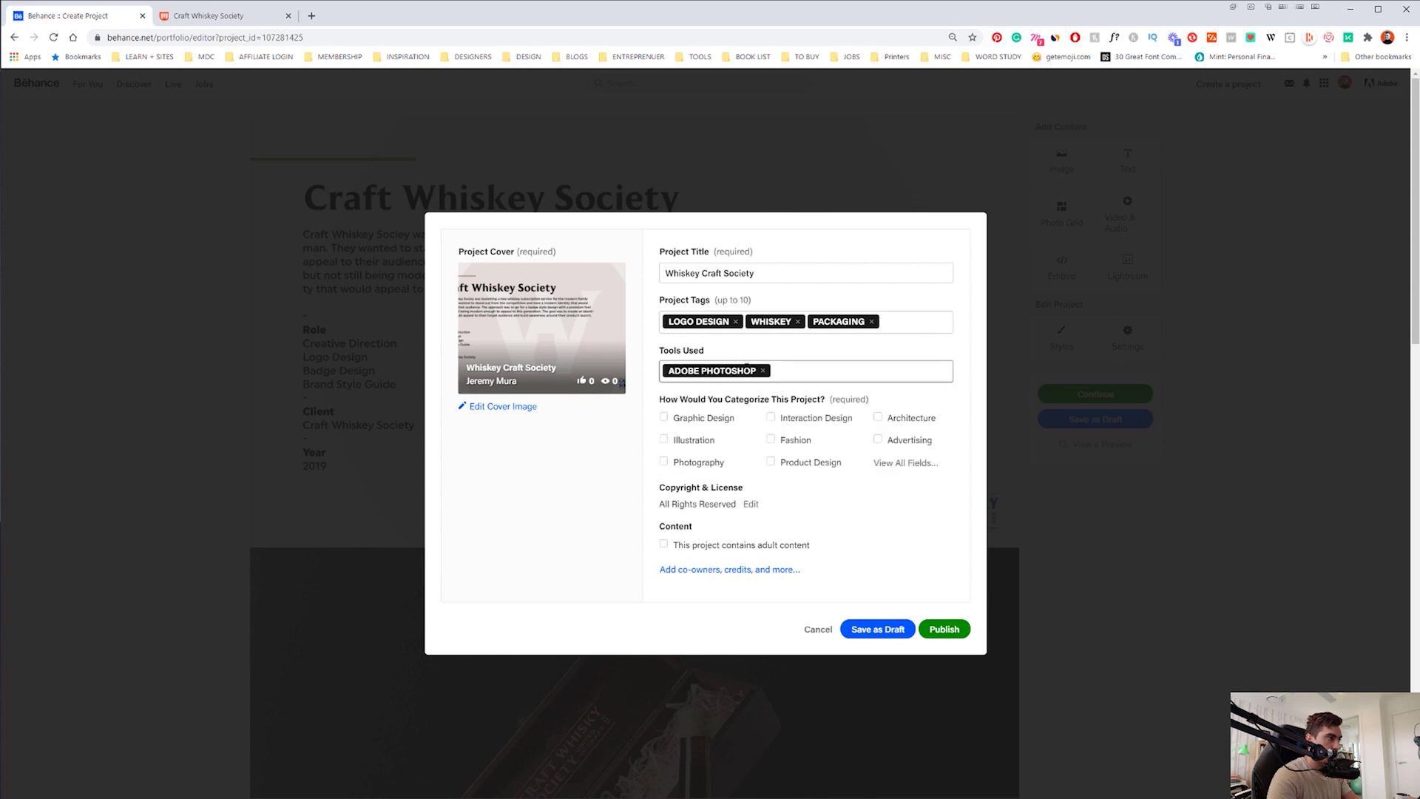
pyautogui.click(818, 371)
pyautogui.write('illlustra')
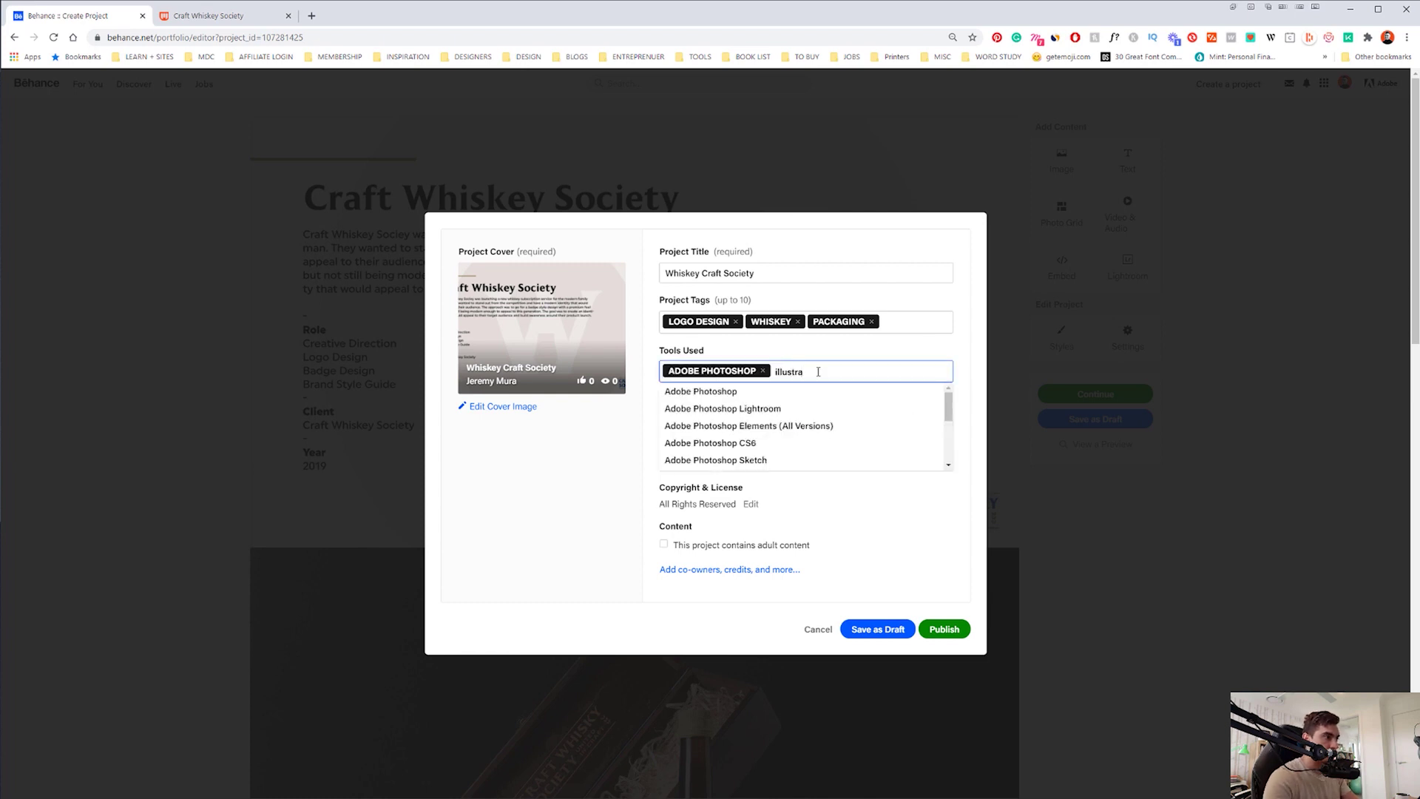
pyautogui.click(760, 391)
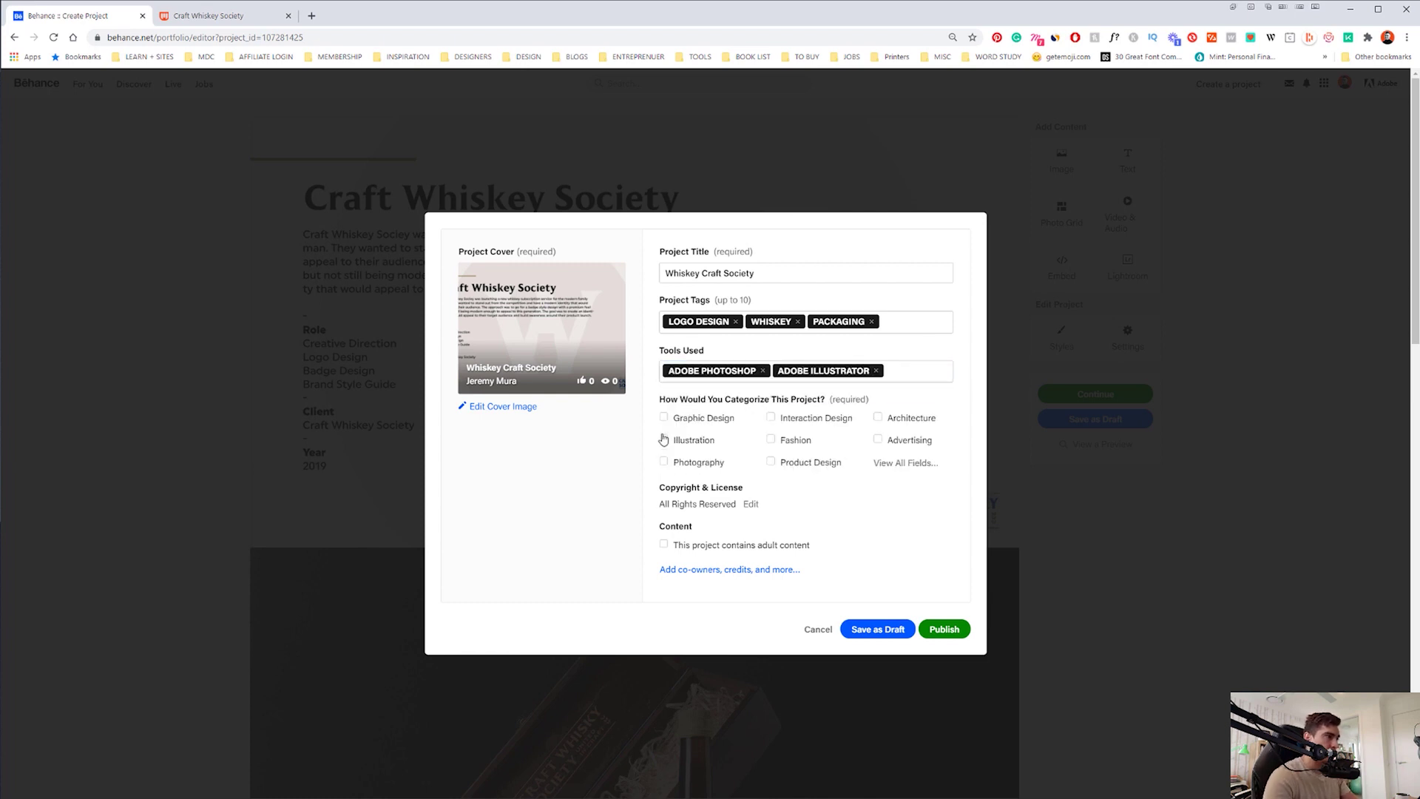
# - Categorize the project under Graphic Design and Illustration after browsing the complete list of creative fields
pyautogui.click(923, 466)
pyautogui.scroll(-5, 762, 480)
pyautogui.scroll(-15, 769, 459)
pyautogui.scroll(-5, 741, 449)
pyautogui.scroll(6, 743, 451)
pyautogui.scroll(-2, 751, 459)
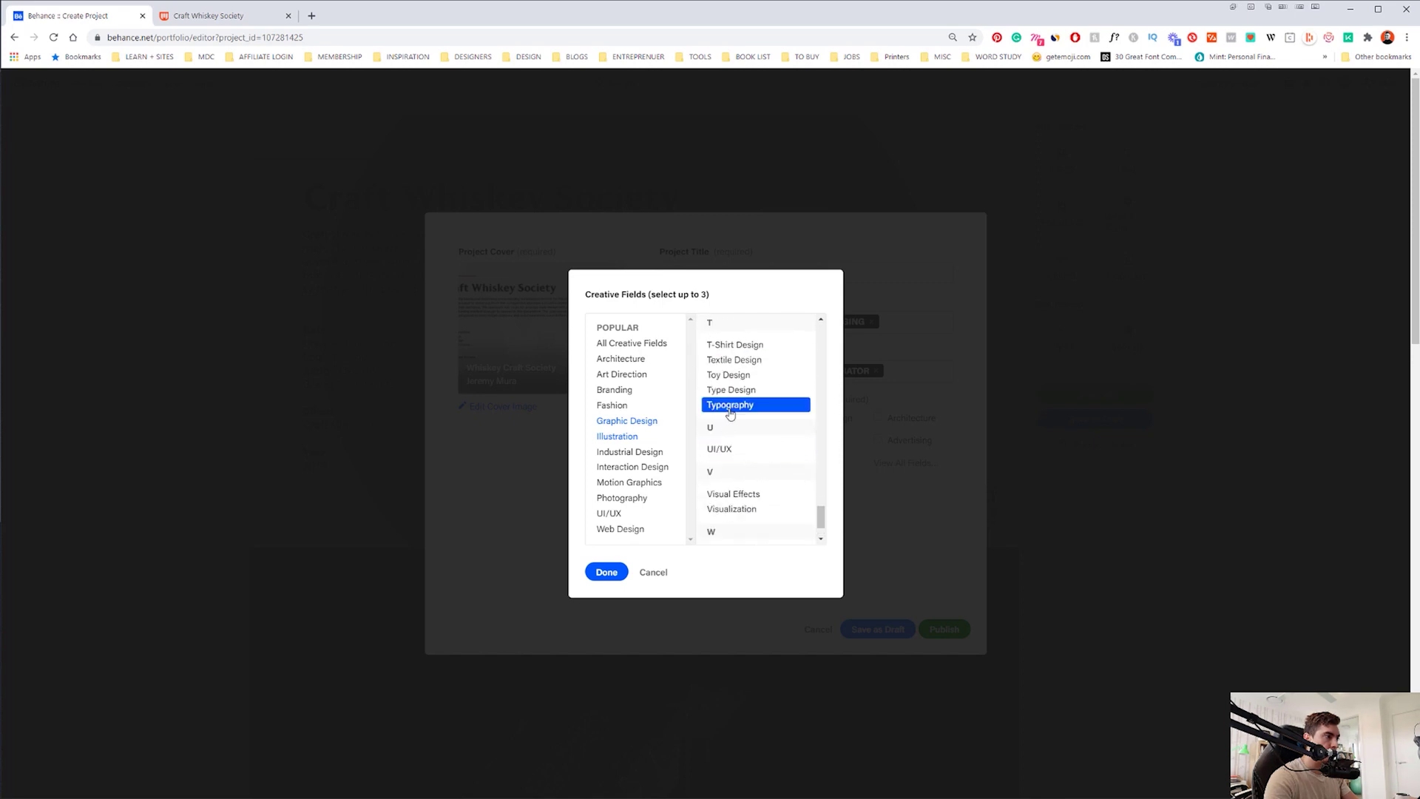
pyautogui.click(605, 570)
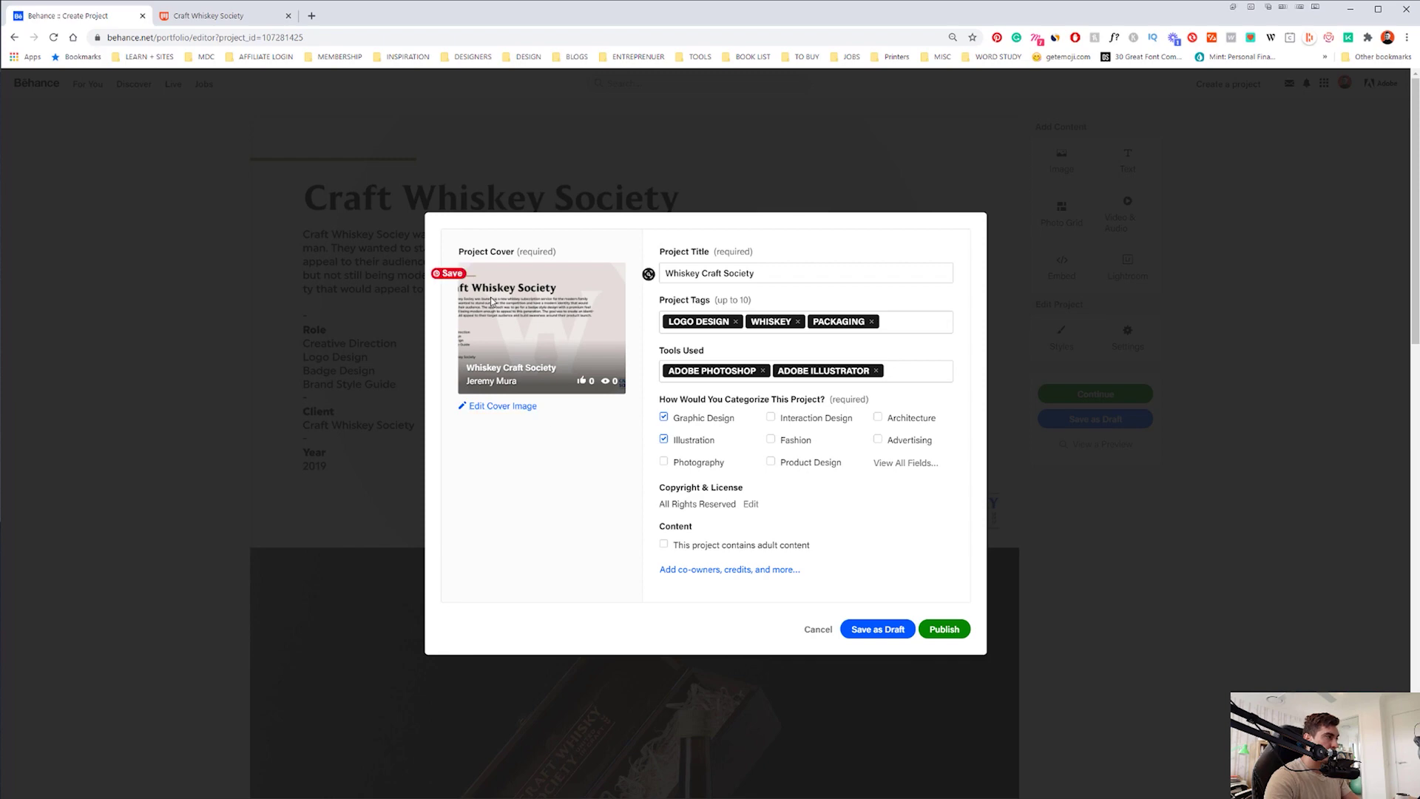
# - Use the whisky bottle and wooden box image as the project cover, enlarged slightly to fill the frame, and crop it
pyautogui.click(499, 406)
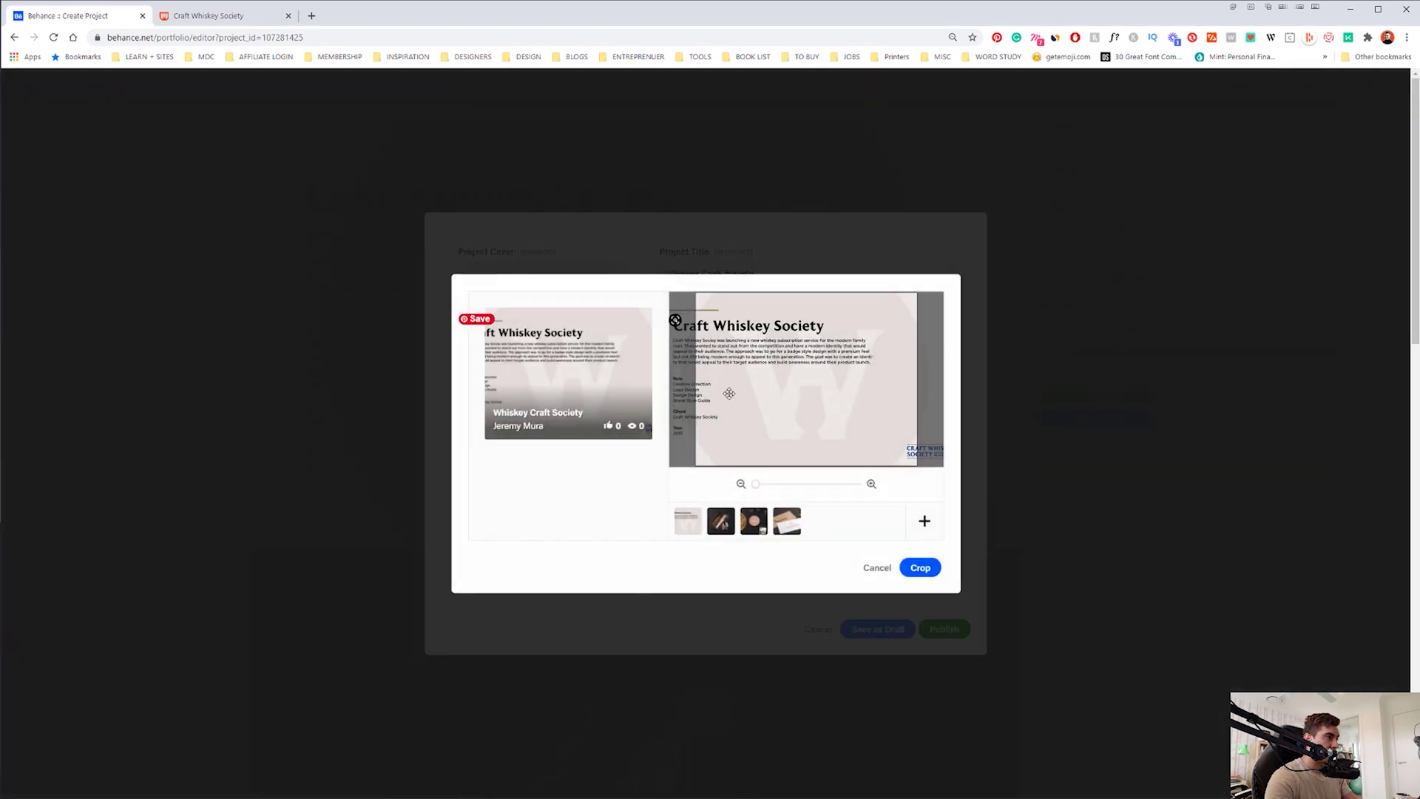
pyautogui.click(731, 522)
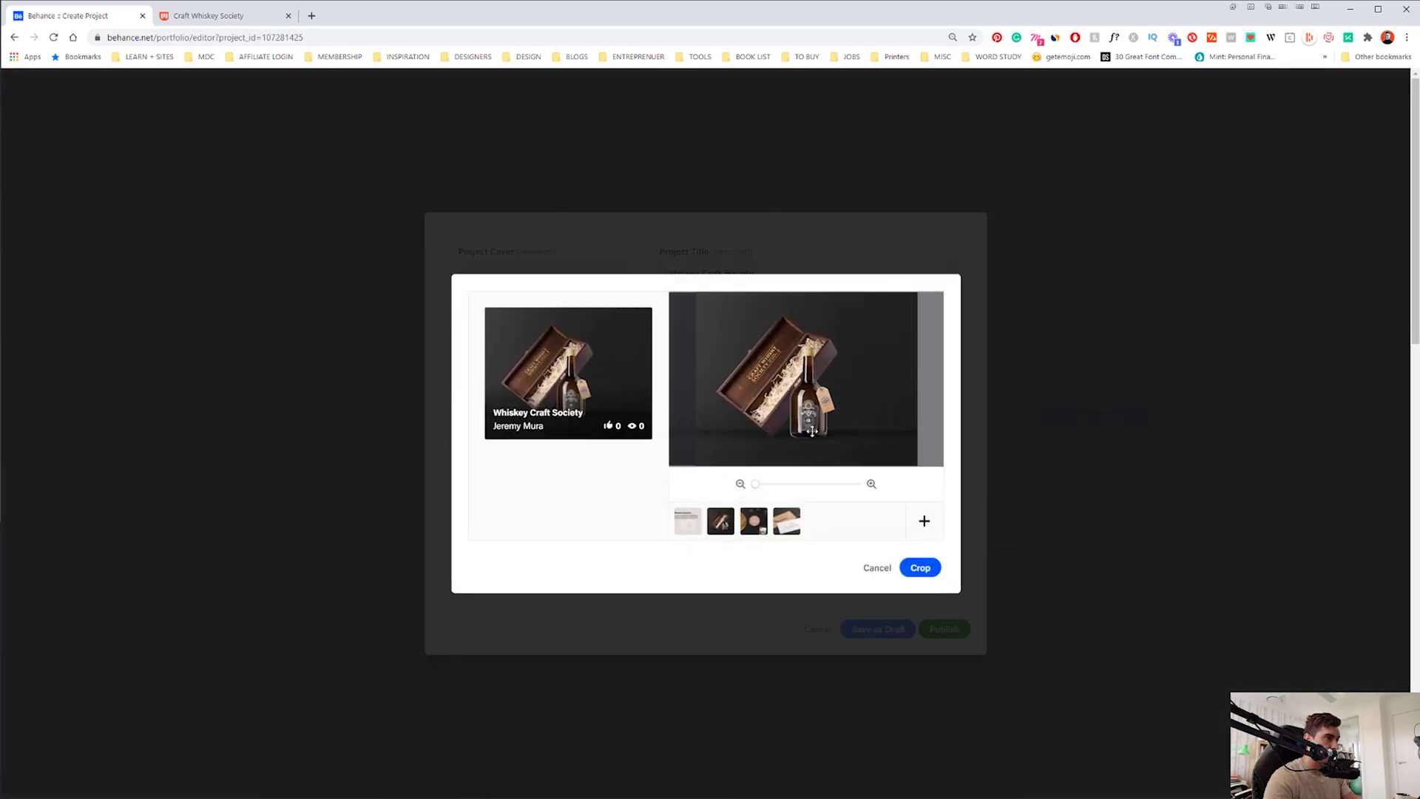
pyautogui.moveTo(761, 489); pyautogui.dragTo(772, 488)
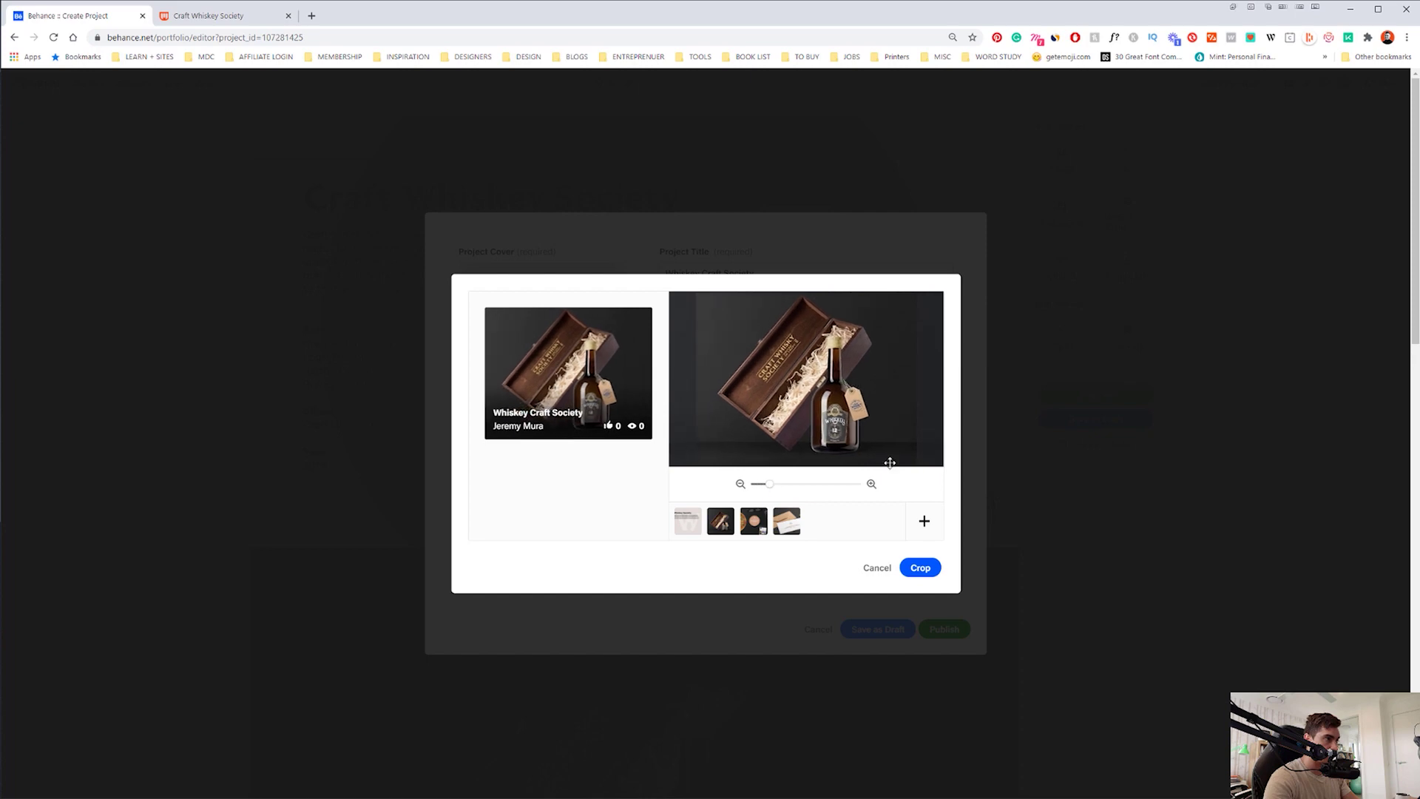
pyautogui.click(930, 565)
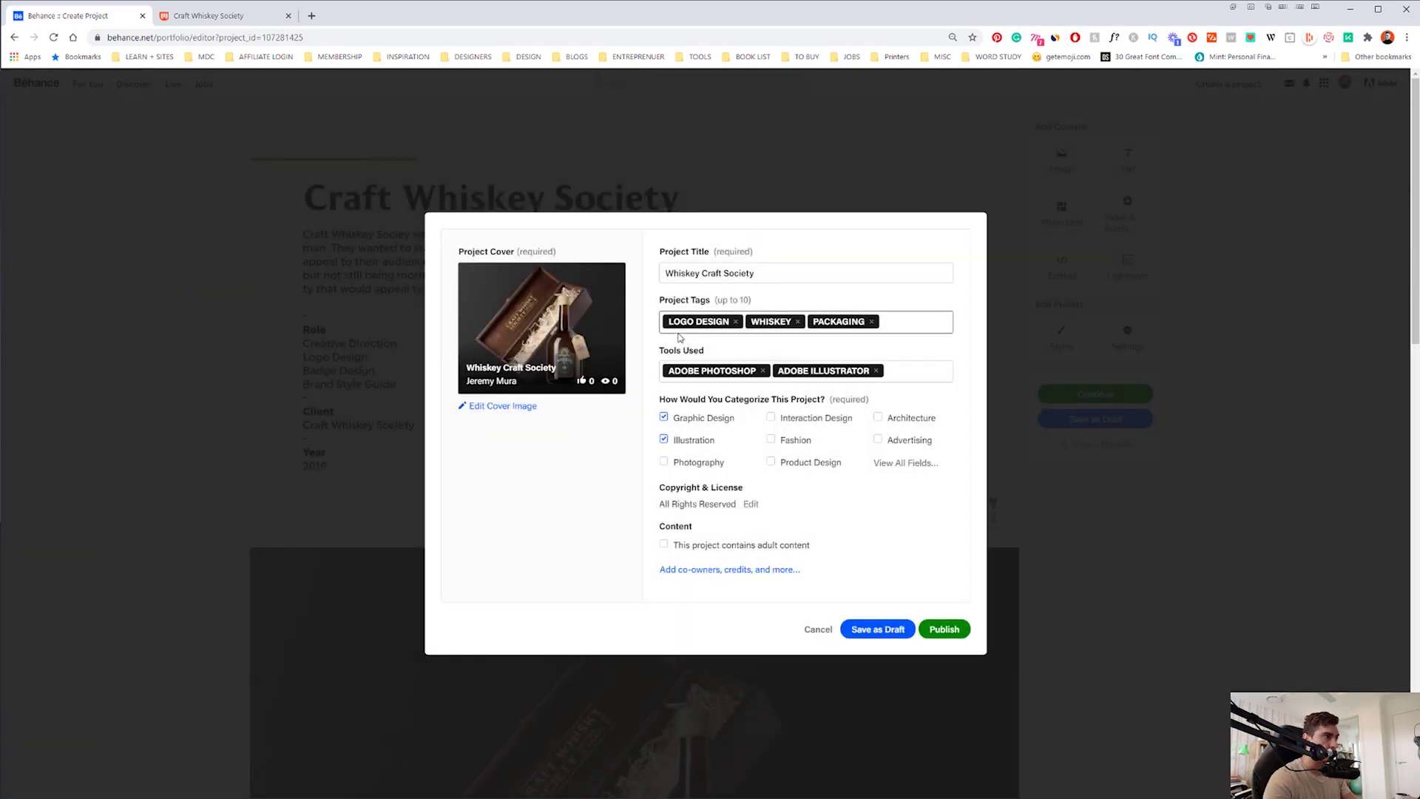
# - Replace the project cover with the Bag image from the case study folder, crop it, and save the project as a draft
pyautogui.click(490, 383)
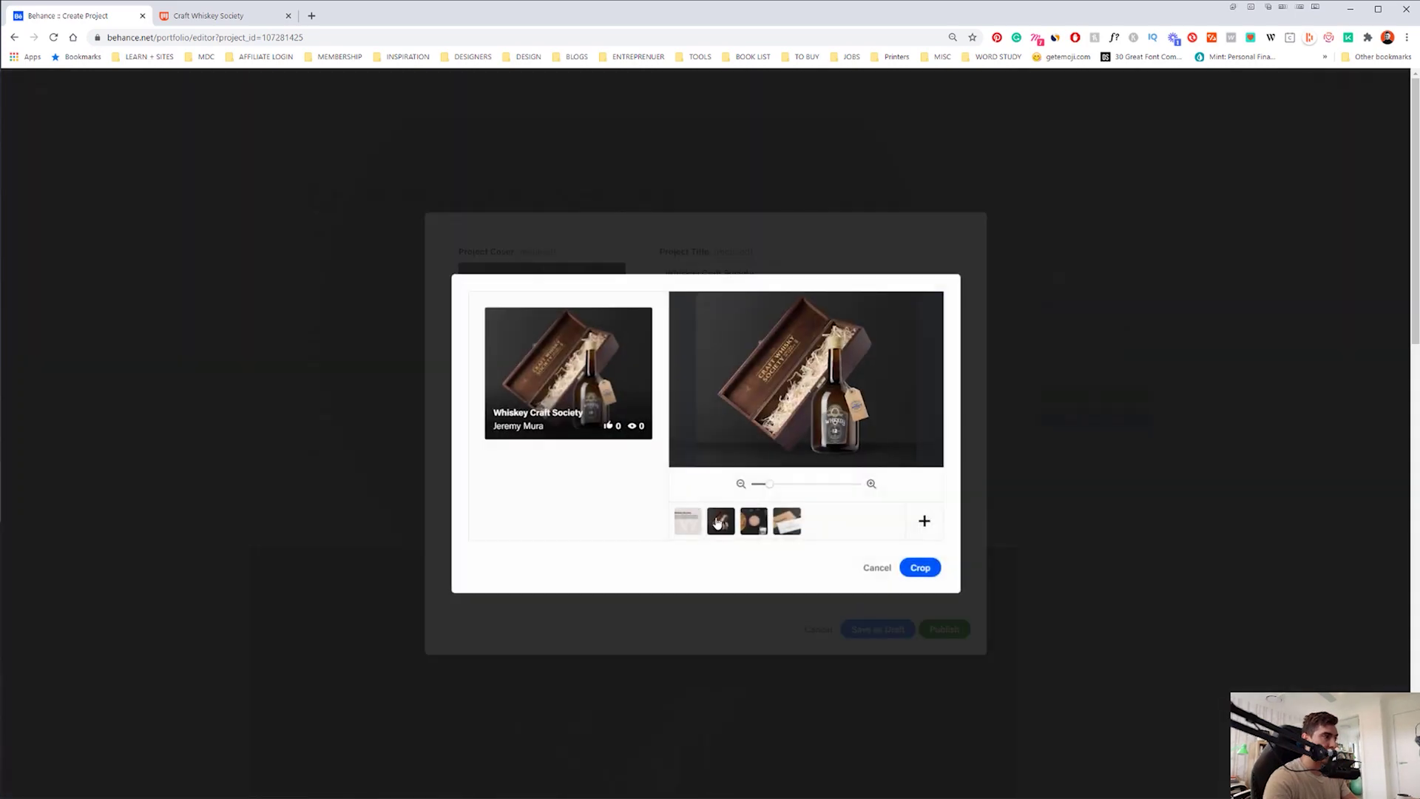
pyautogui.click(924, 522)
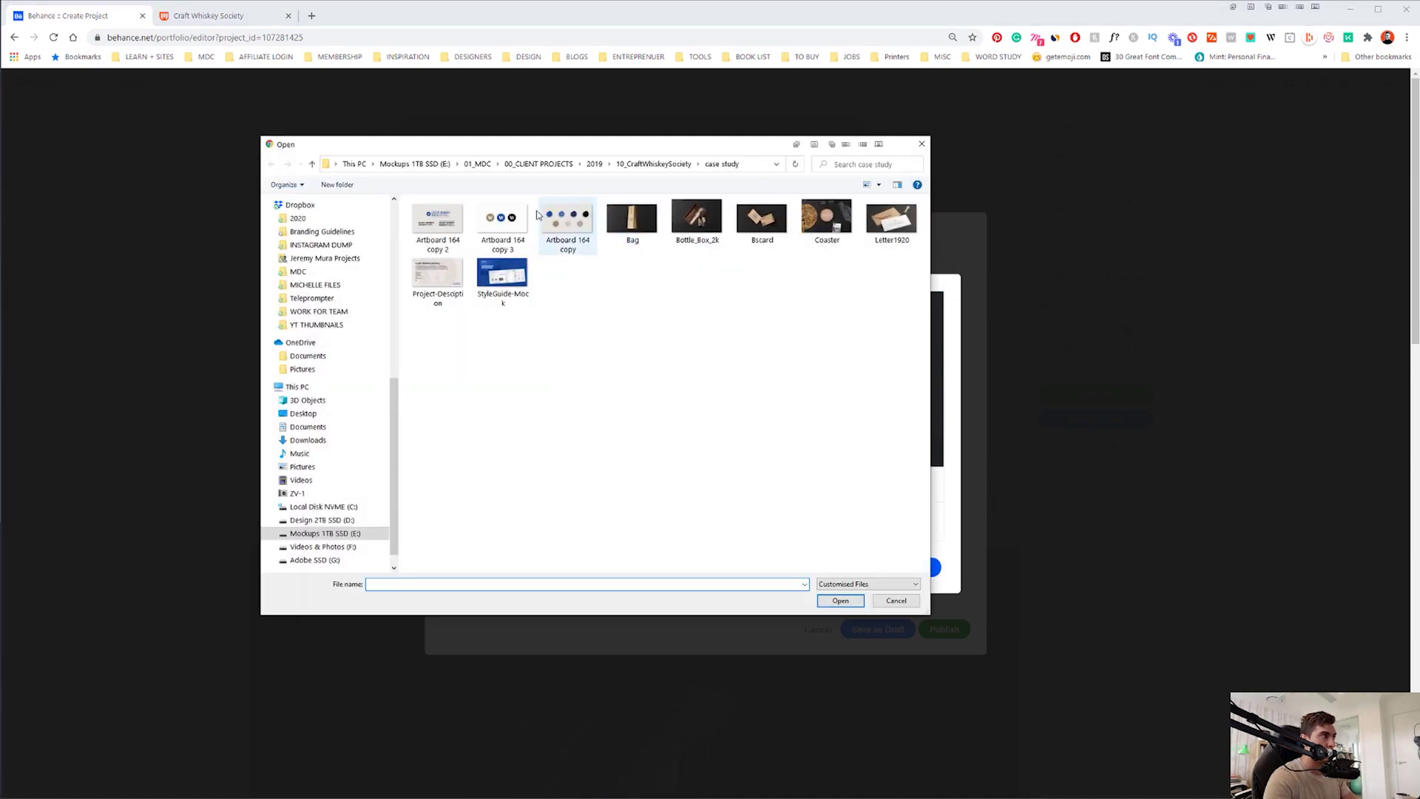
pyautogui.doubleClick(638, 227)
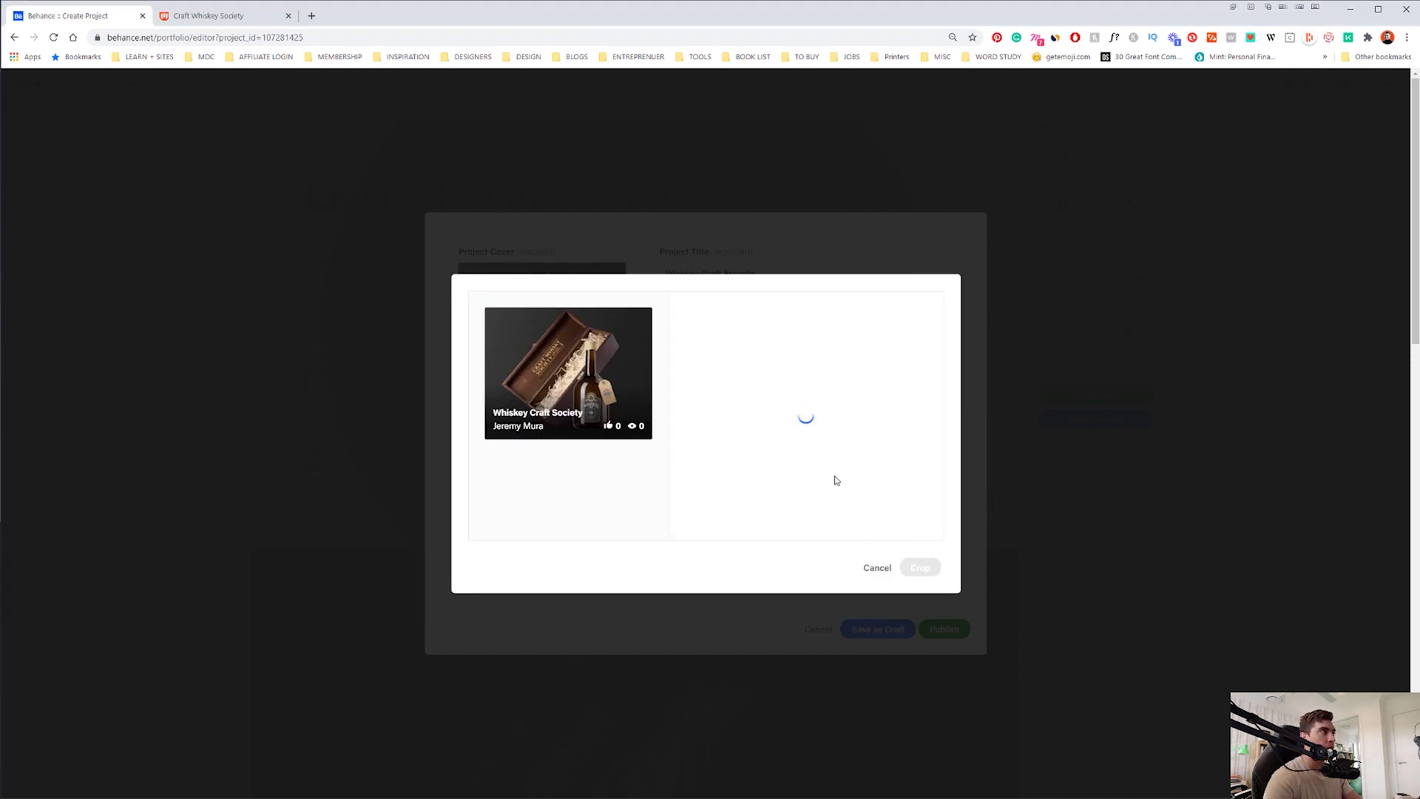
pyautogui.click(920, 568)
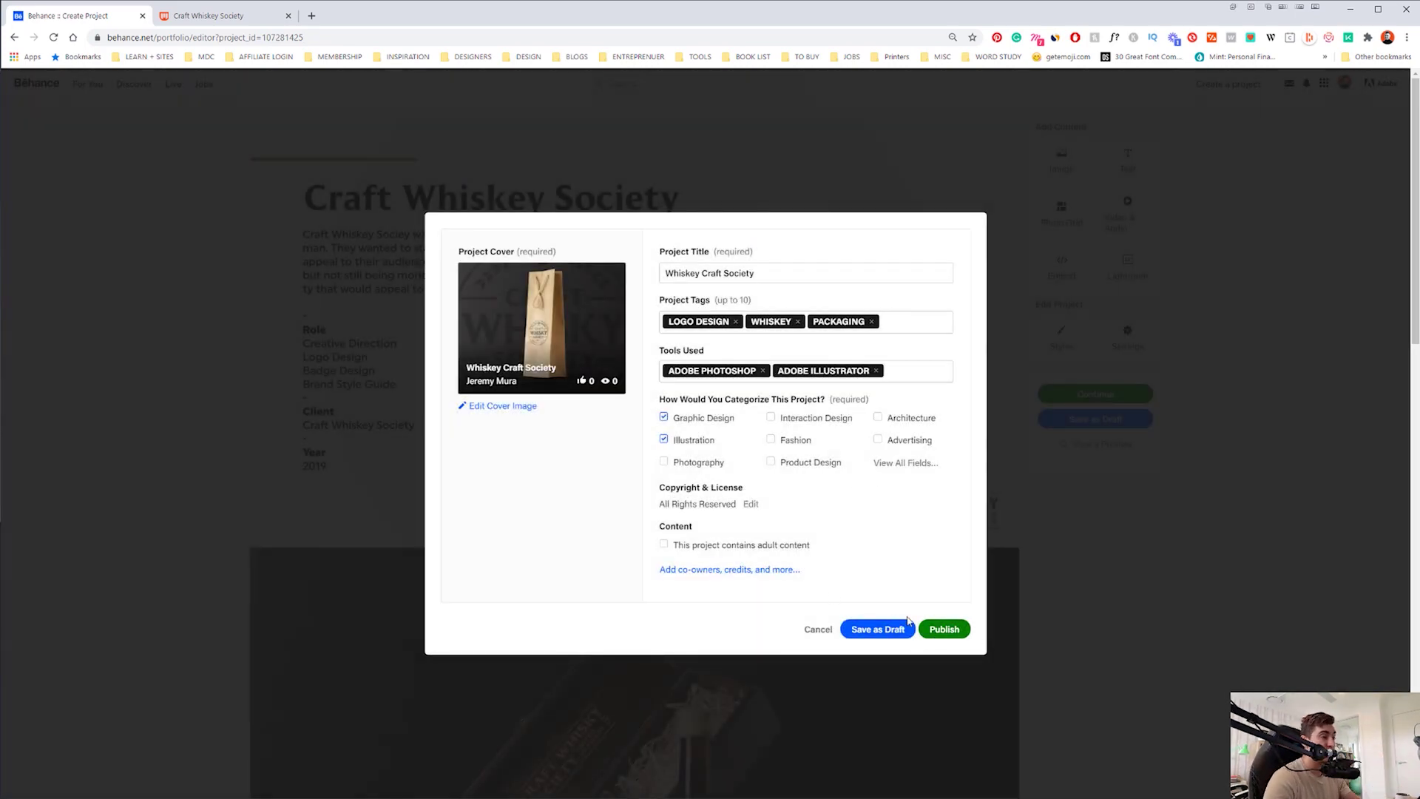
pyautogui.click(892, 638)
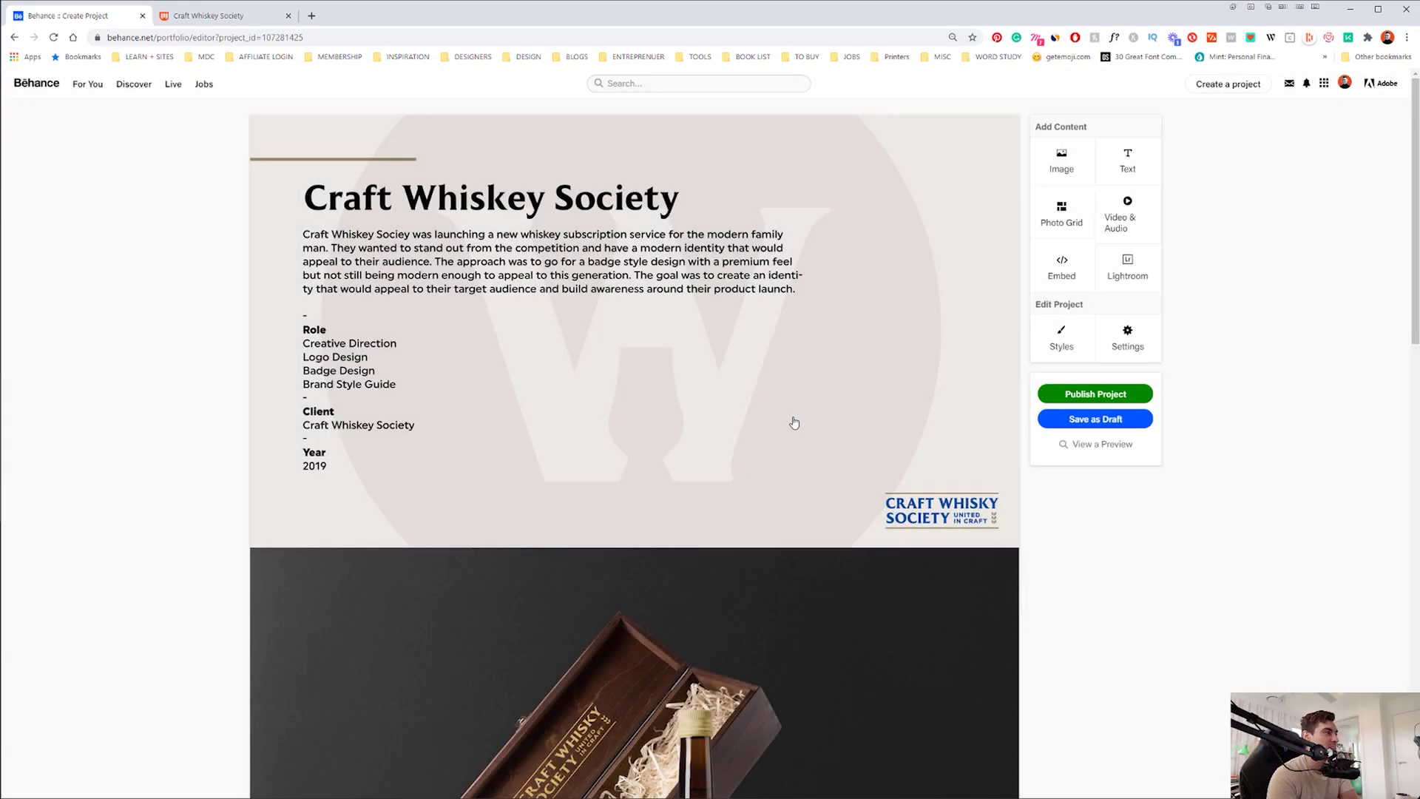
# - Look over the project's images in the editor and go to the account's own Behance profile to view its work gallery
pyautogui.scroll(-15, 792, 414)
pyautogui.scroll(8, 792, 415)
pyautogui.moveTo(1347, 83)
pyautogui.click(1219, 128)
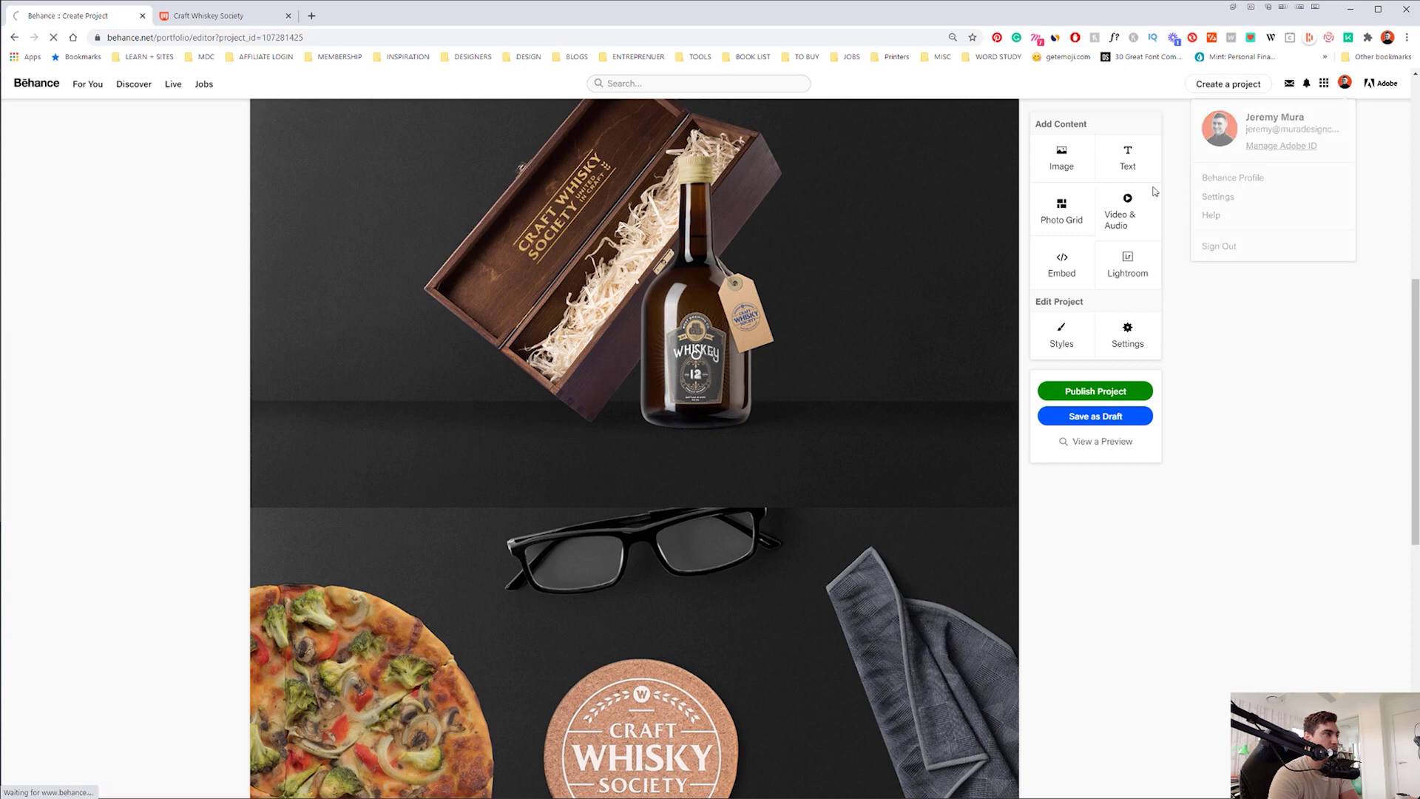
pyautogui.scroll(-1, 1047, 461)
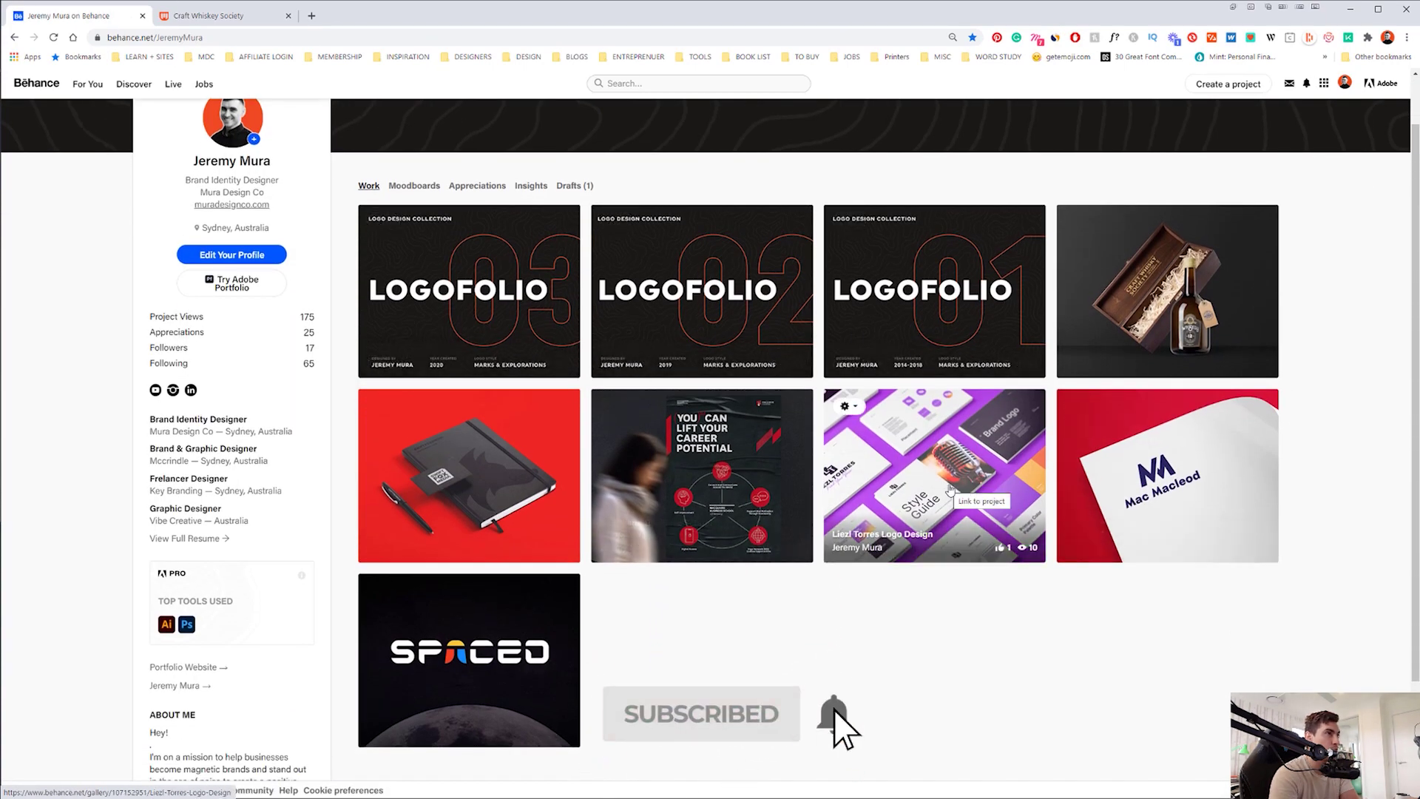